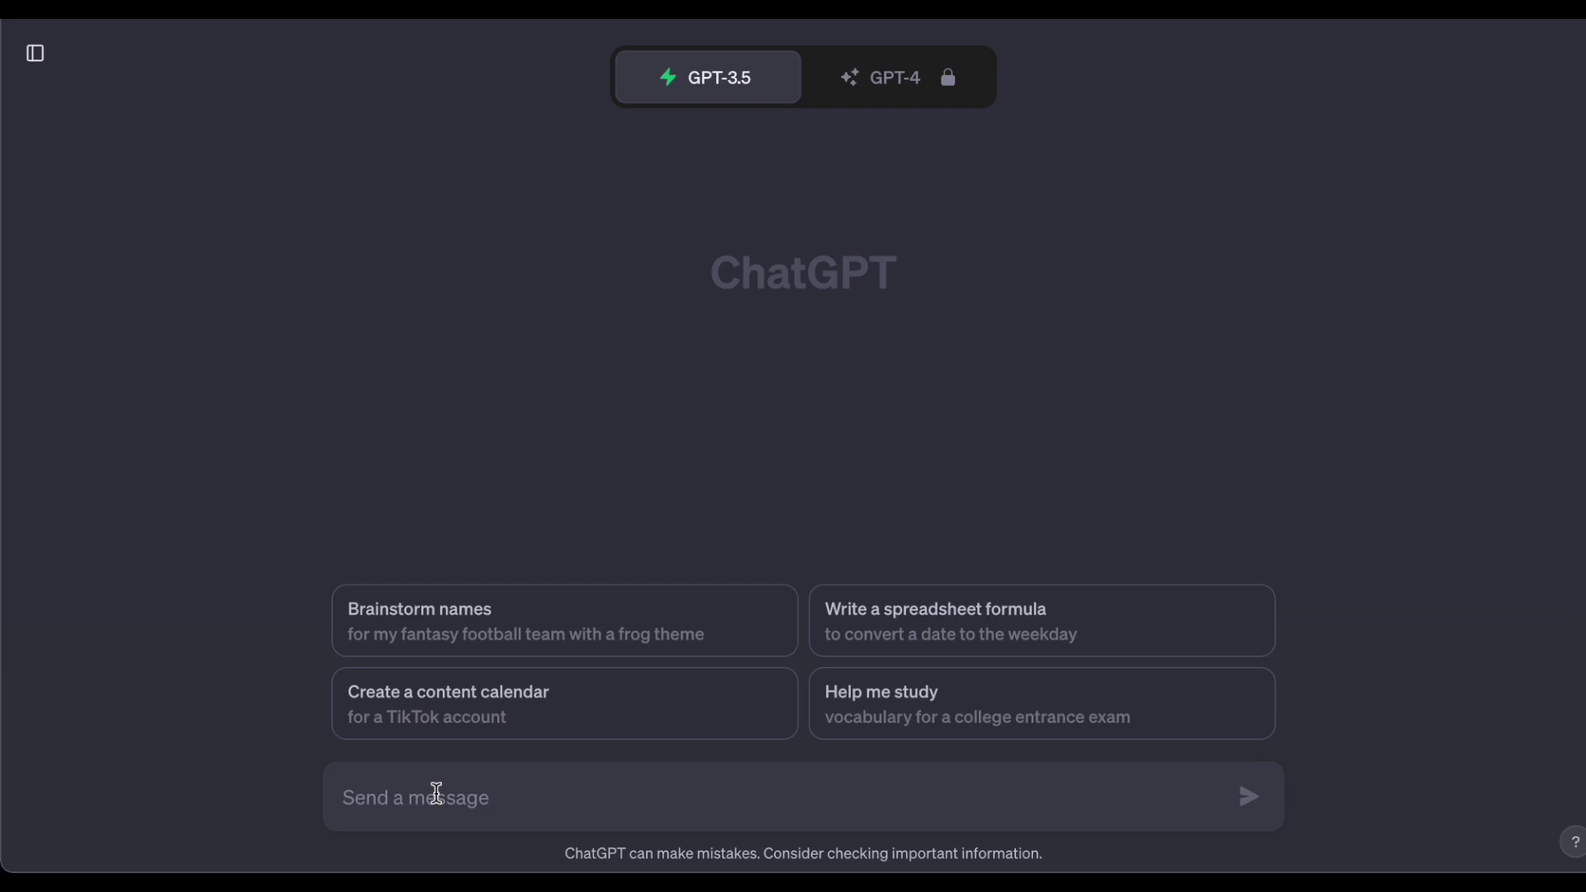
Step: Ask ChatGPT to create a short Spiderman story
{"action": "type", "text": "create"}
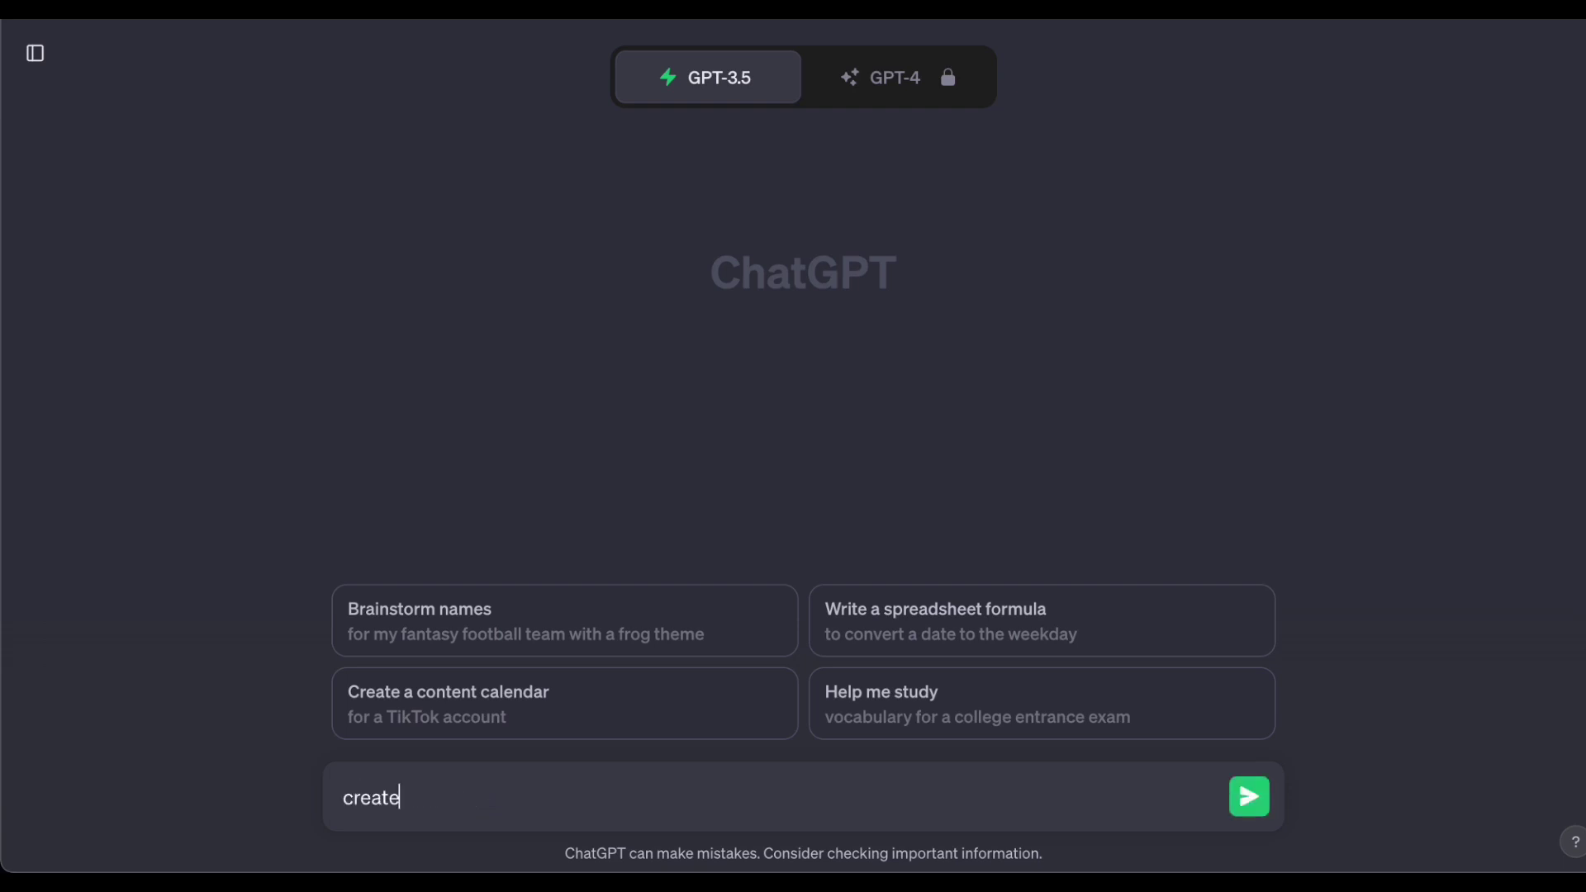
{"action": "type", "text": " a spiderman story for"}
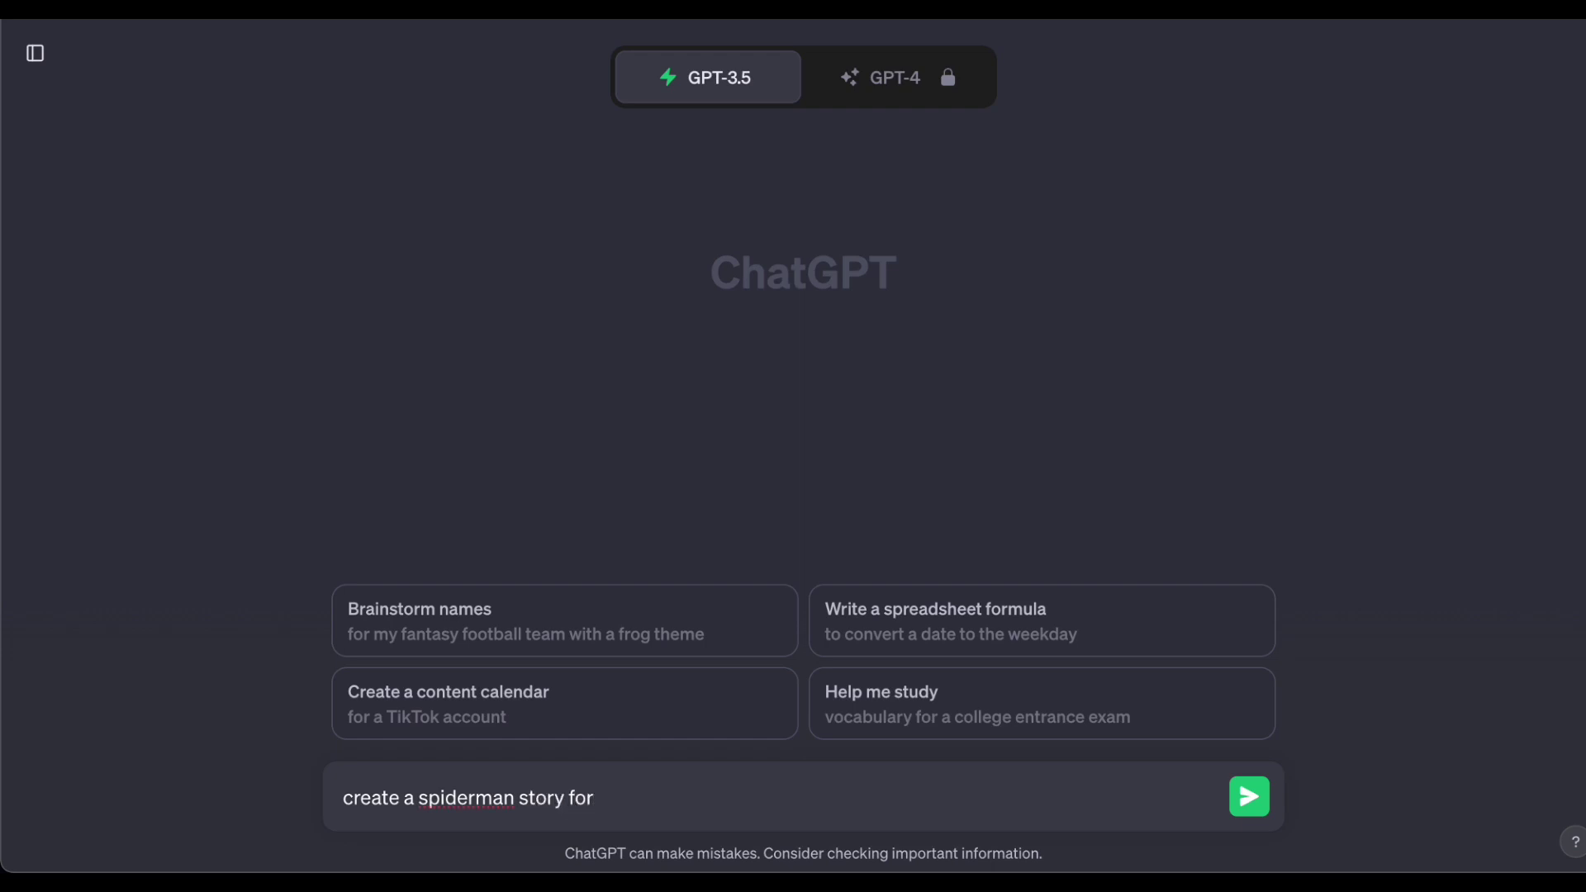
{"action": "left_click", "coordinate": [520, 798]}
{"action": "type", "text": "short"}
{"action": "left_click", "coordinate": [643, 803]}
{"action": "key", "text": "Return"}
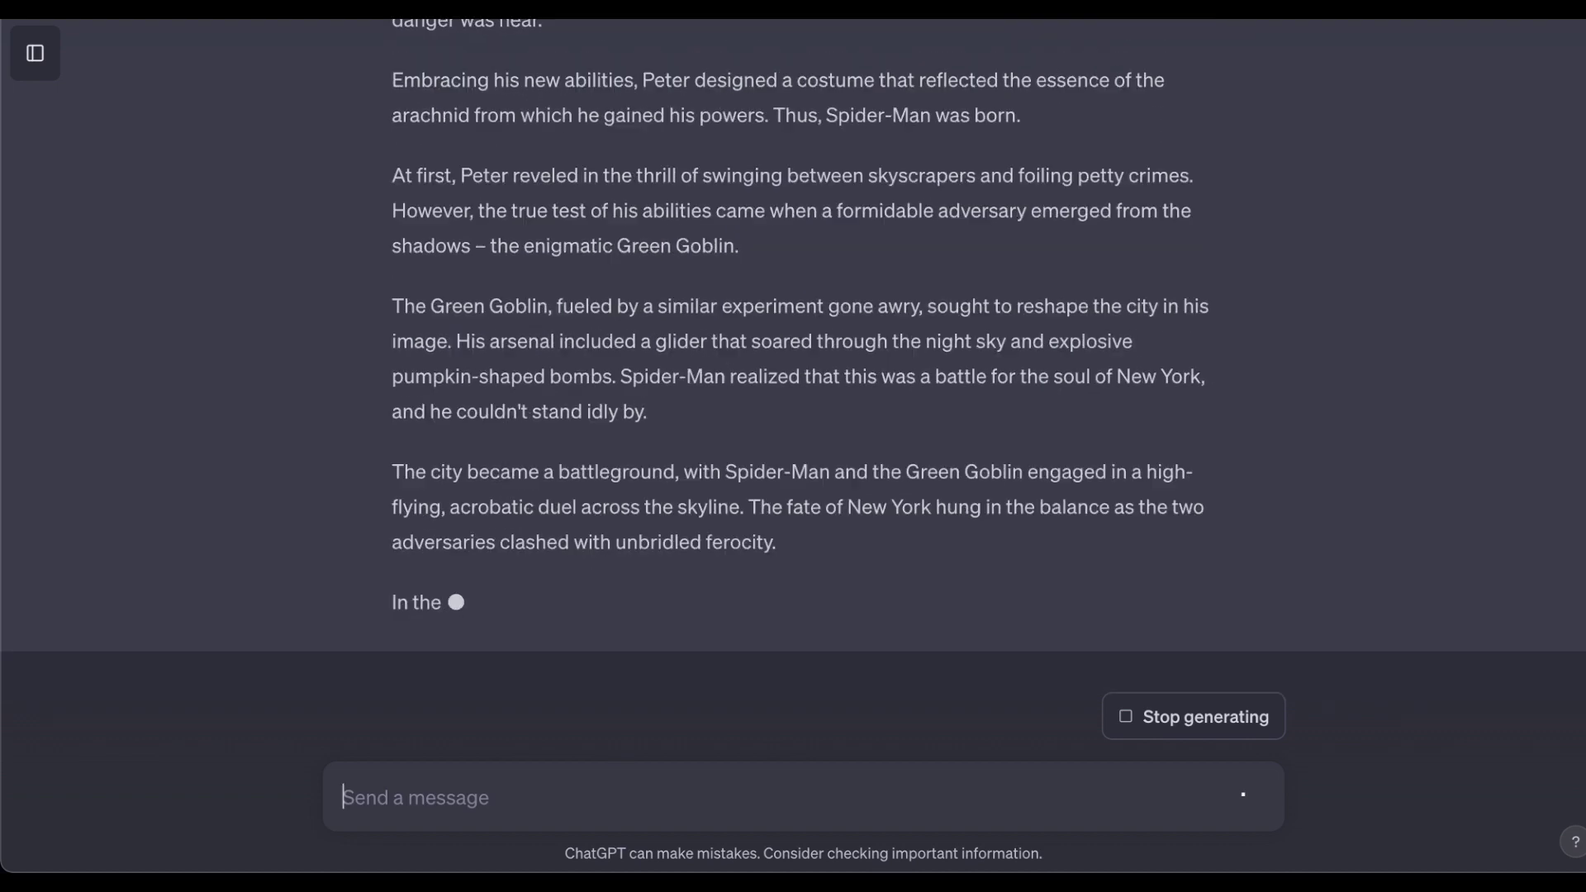
Step: Send the follow-up request "make it like 100 words" to shorten the story
{"action": "type", "text": "make i"}
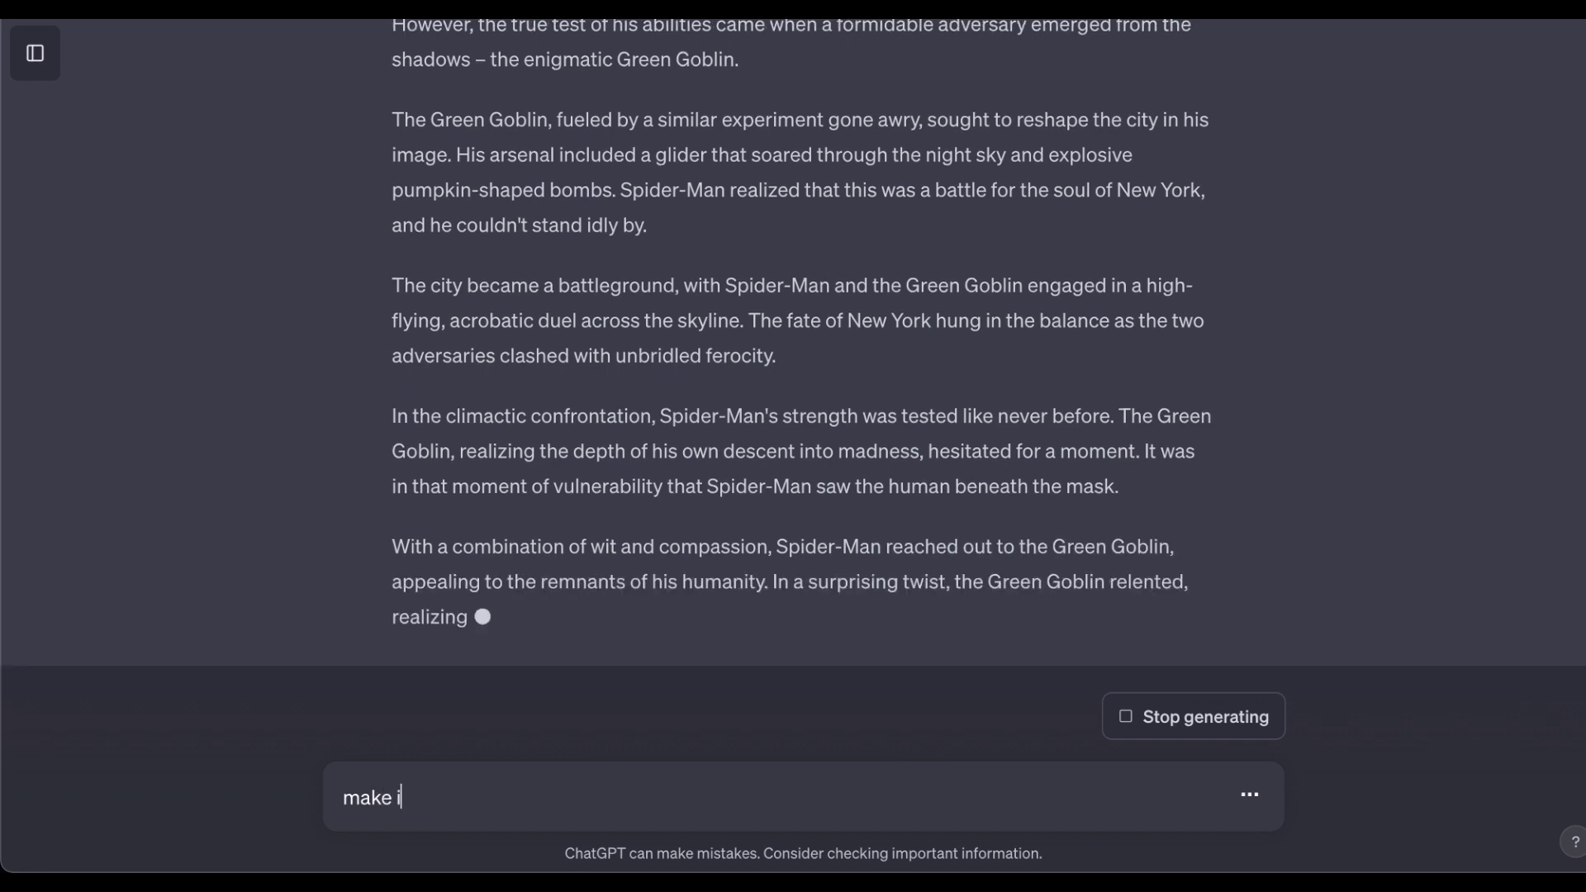
{"action": "type", "text": "t like 100 wpr"}
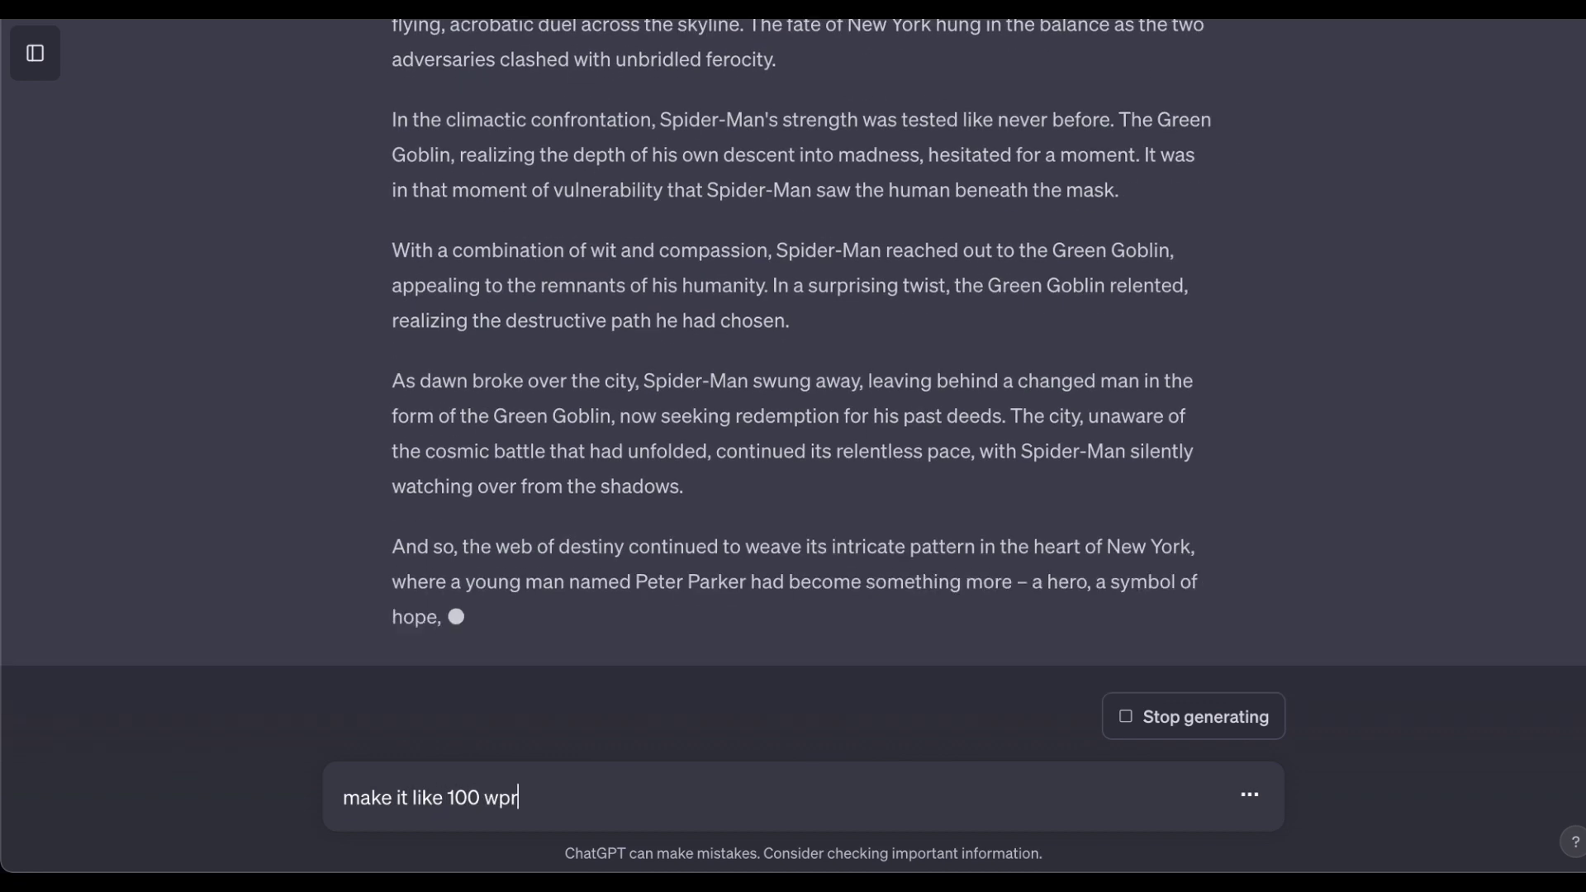
{"action": "key", "text": "BackSpace"}
{"action": "key", "text": "BackSpace"}
{"action": "type", "text": "ords"}
{"action": "key", "text": "Return"}
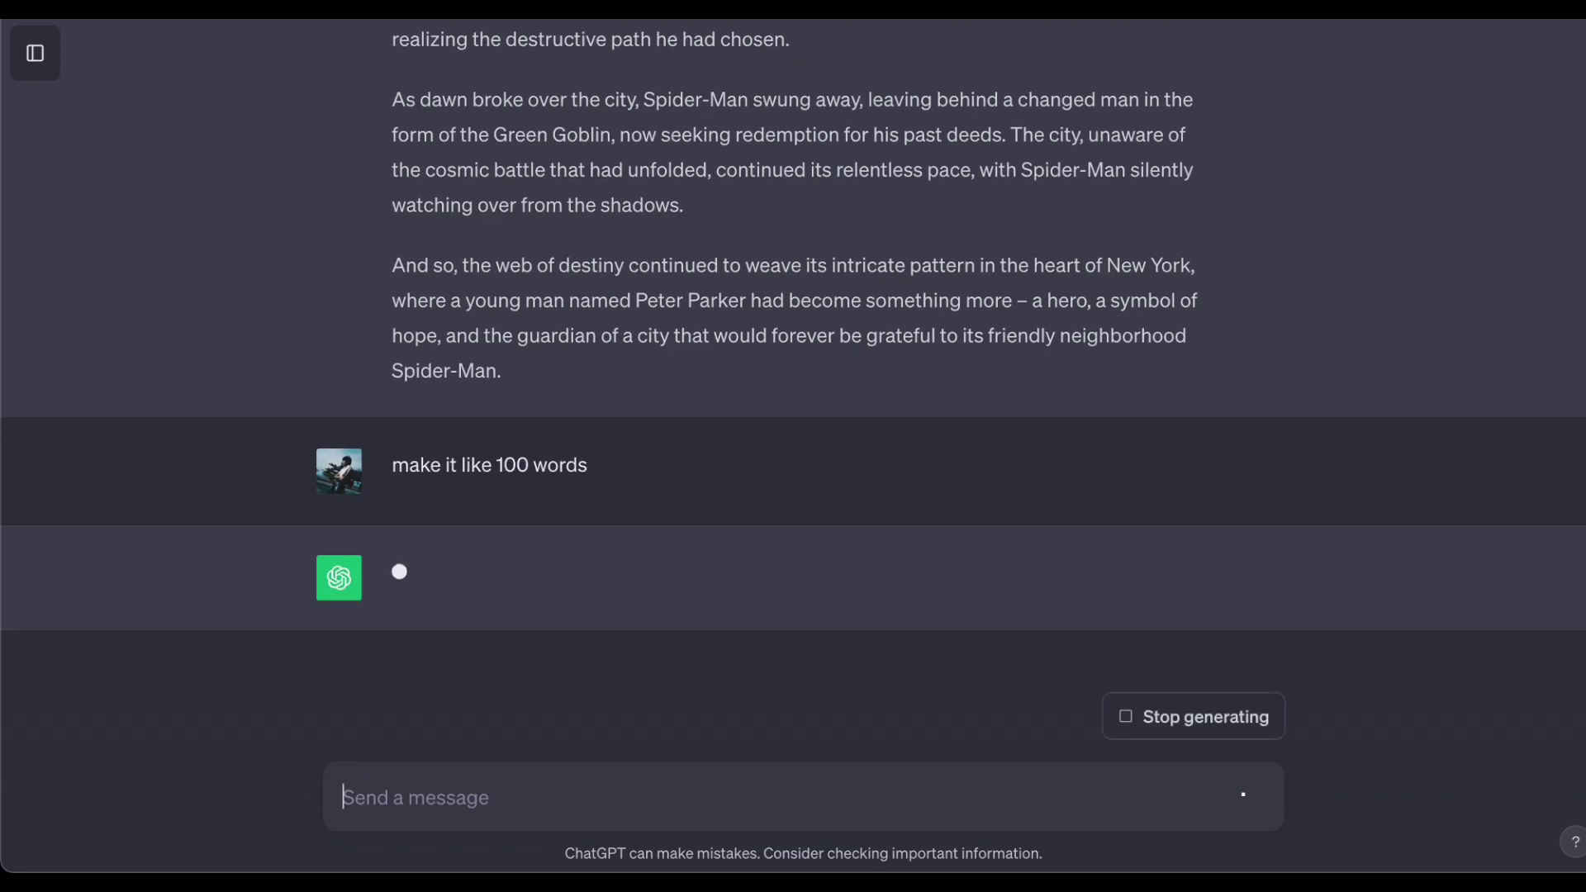
Step: Send the request "make an image prompt on every scene" and review the story alongside the scene prompts
{"action": "type", "text": "make a "}
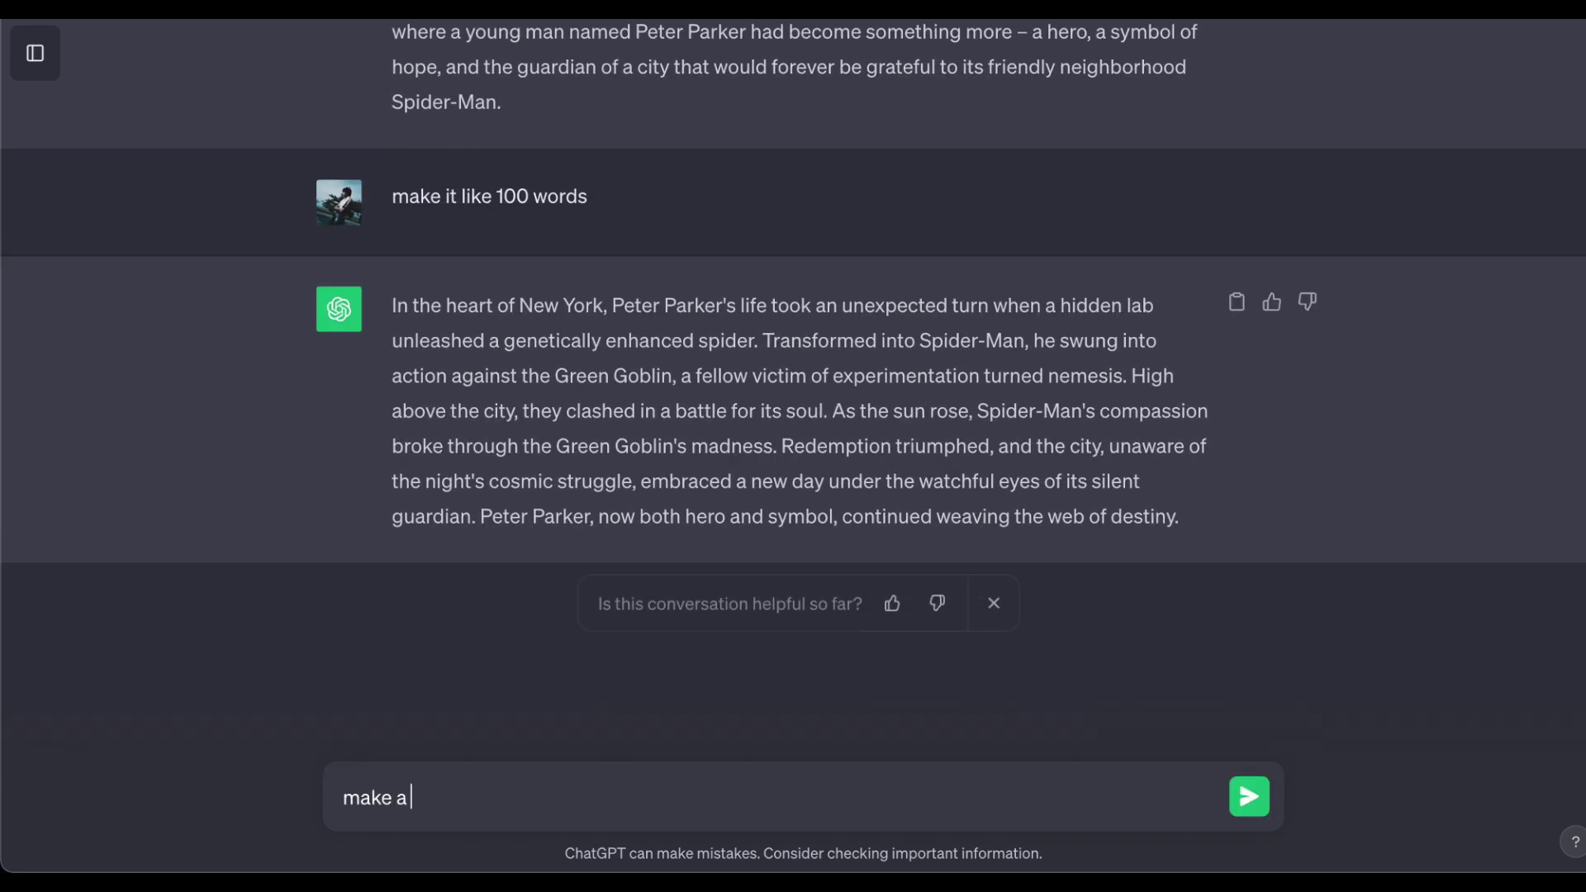
{"action": "type", "text": "n image"}
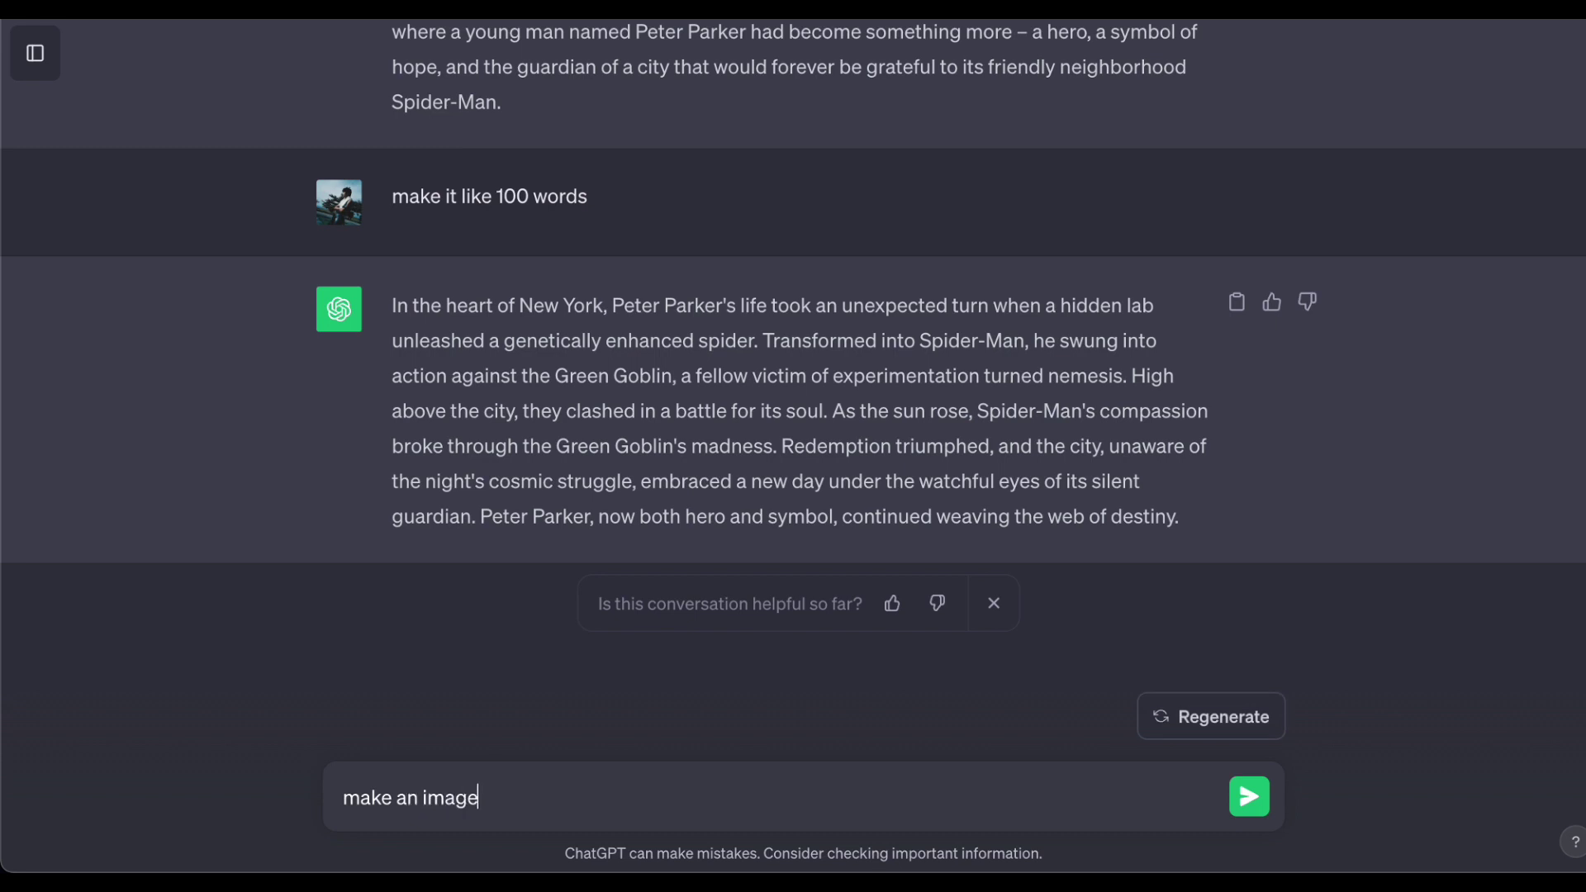
{"action": "type", "text": " prompt on every scene"}
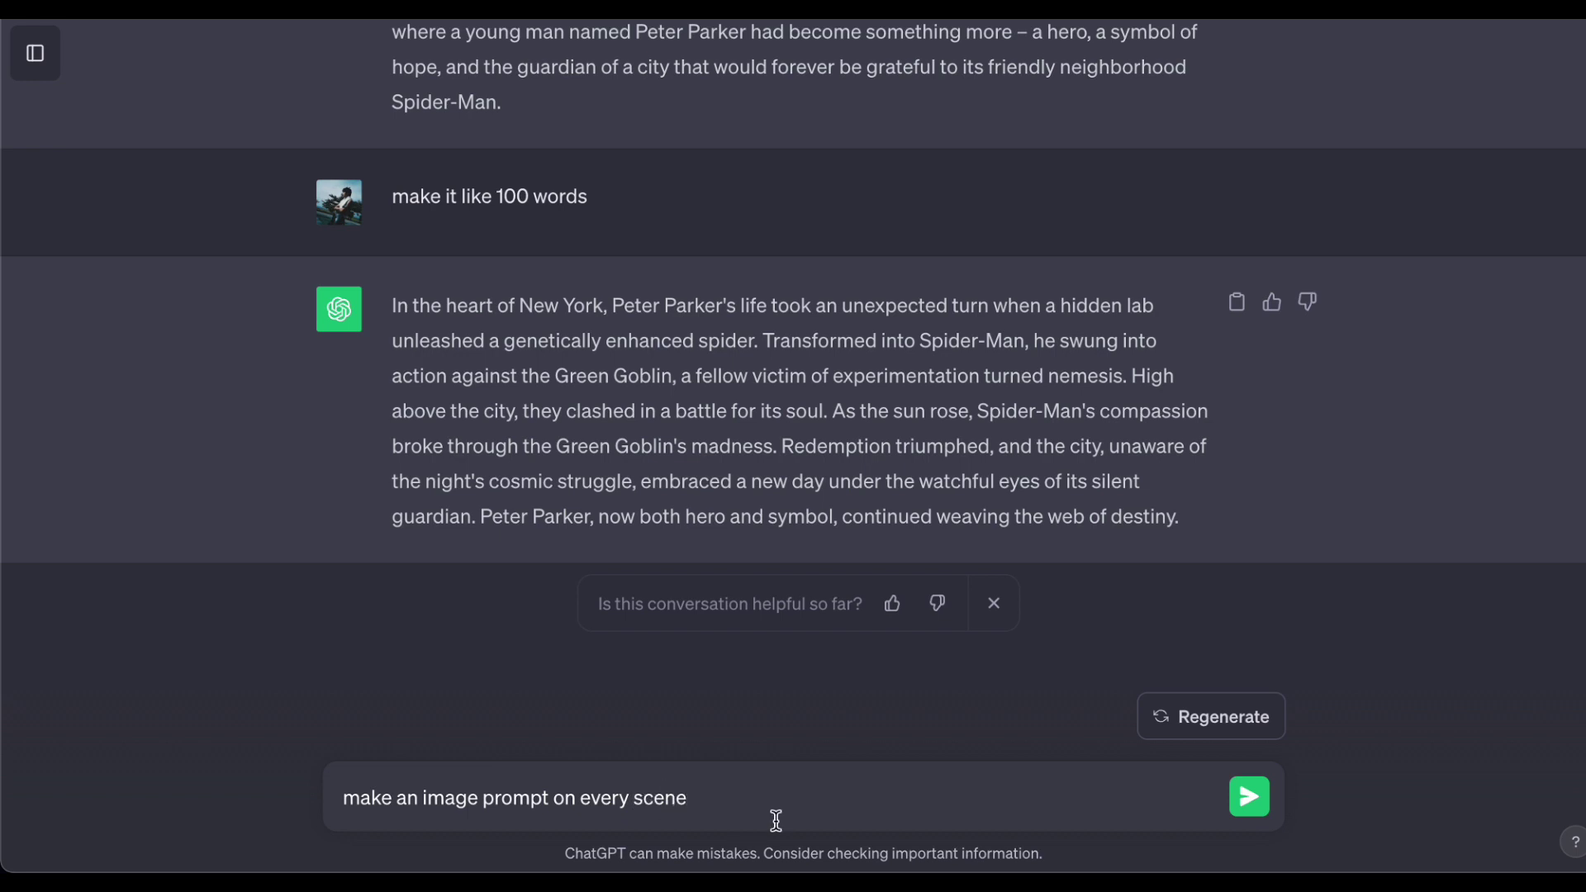
{"action": "double_click", "coordinate": [512, 799]}
{"action": "left_click", "coordinate": [711, 799]}
{"action": "key", "text": "Return"}
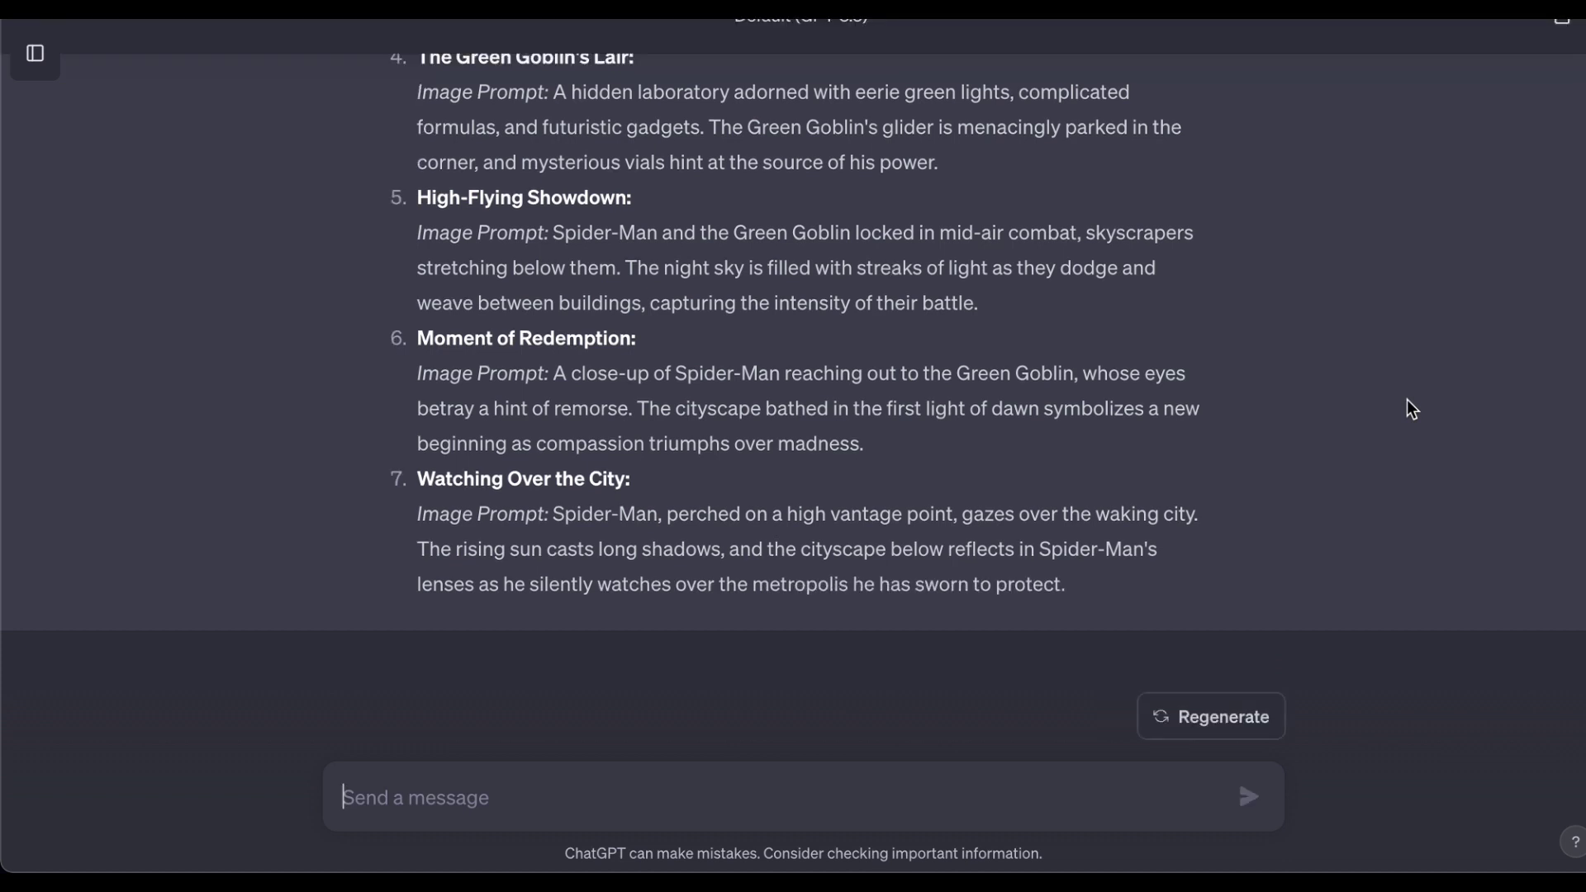
{"action": "scroll", "coordinate": [860, 425], "scroll_direction": "up", "scroll_amount": 10}
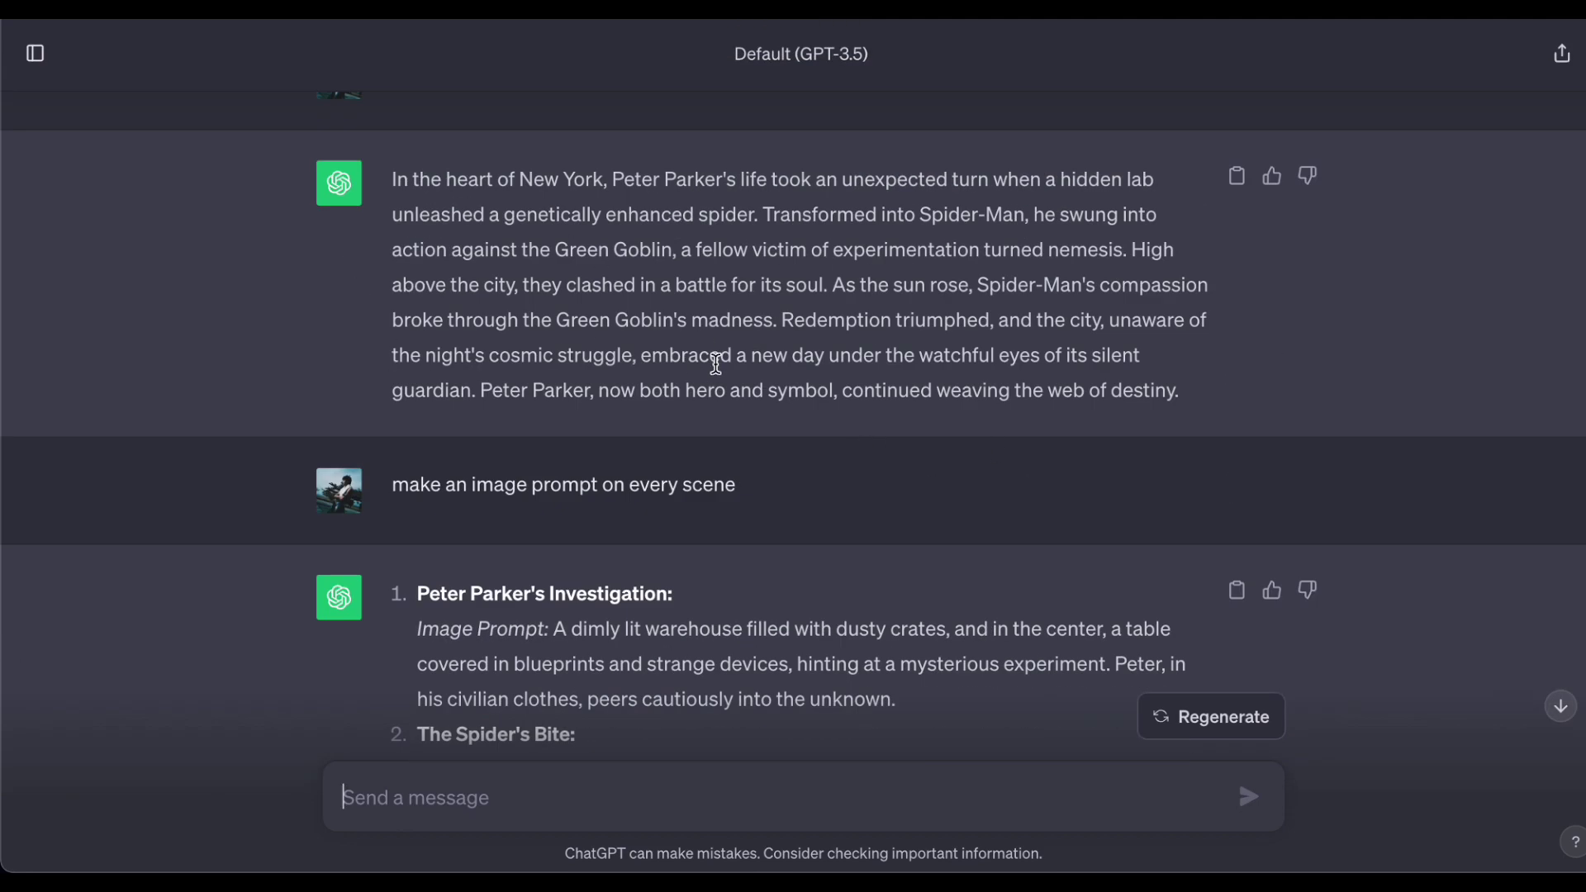
{"action": "scroll", "coordinate": [850, 577], "scroll_direction": "down", "scroll_amount": 10}
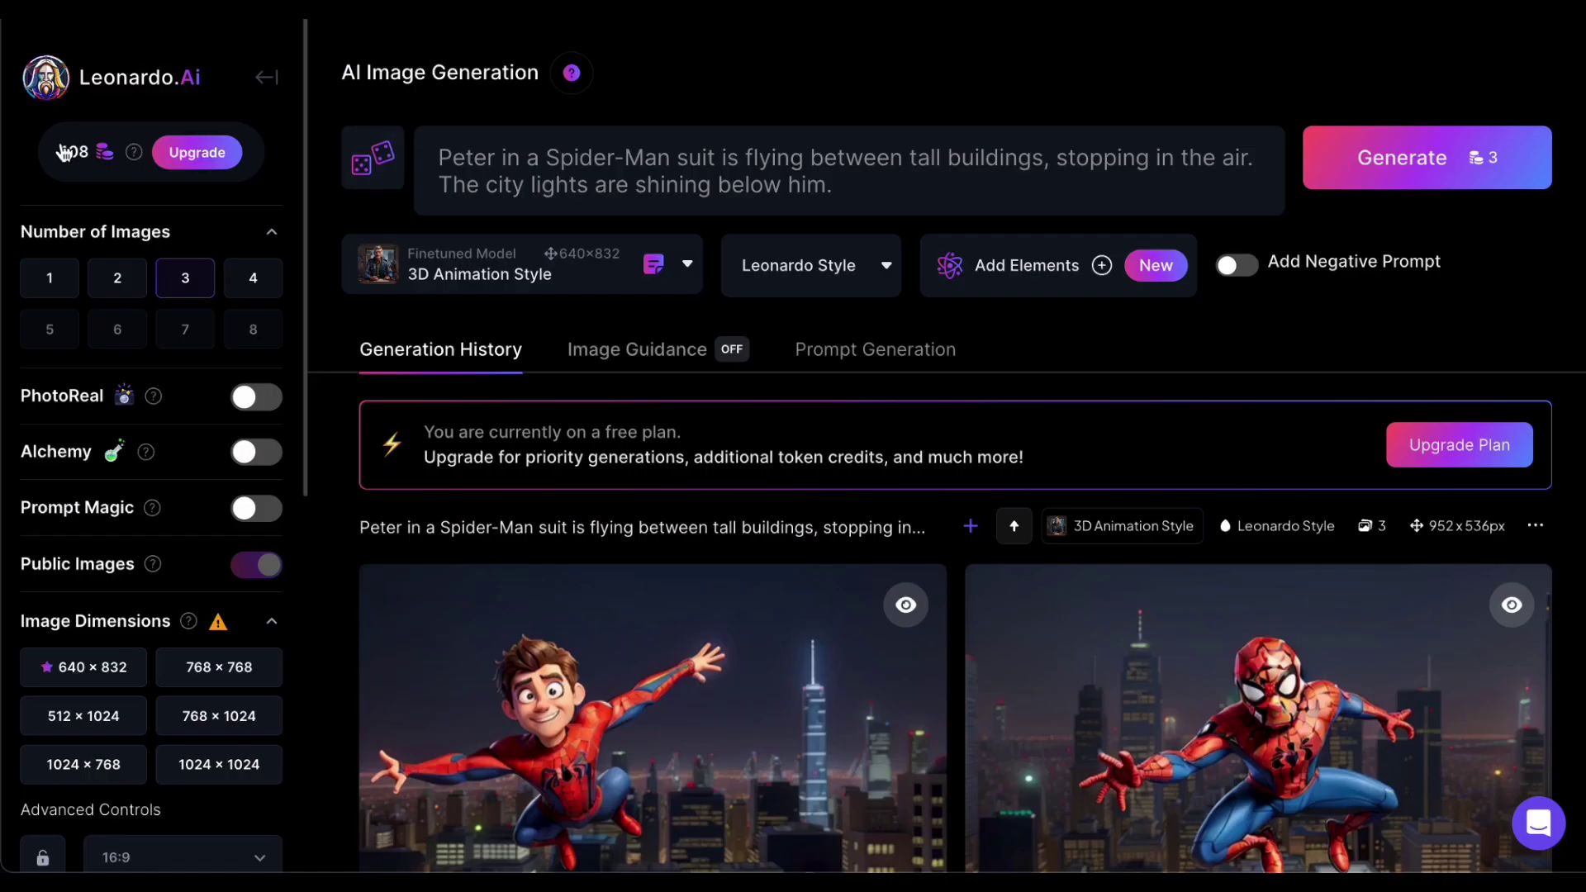
Step: Switch to Leonardo.Ai and clear the existing Spider-Man prompt from the image generation page
{"action": "mouse_move", "coordinate": [133, 156]}
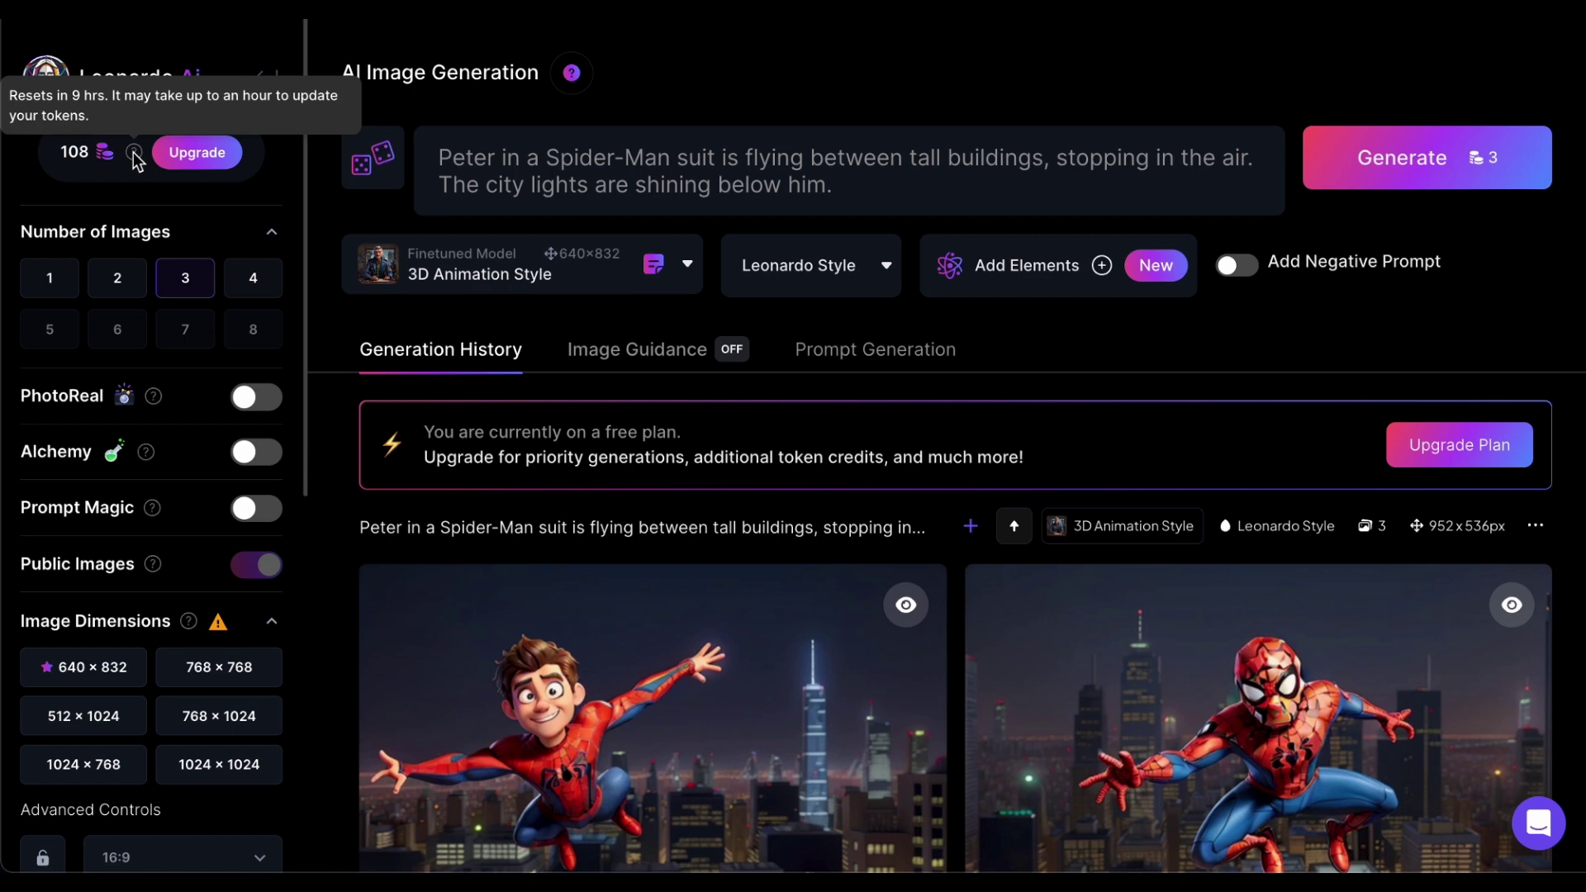
{"action": "left_click", "coordinate": [914, 202]}
{"action": "key", "text": "ctrl+a"}
{"action": "key", "text": "BackSpace"}
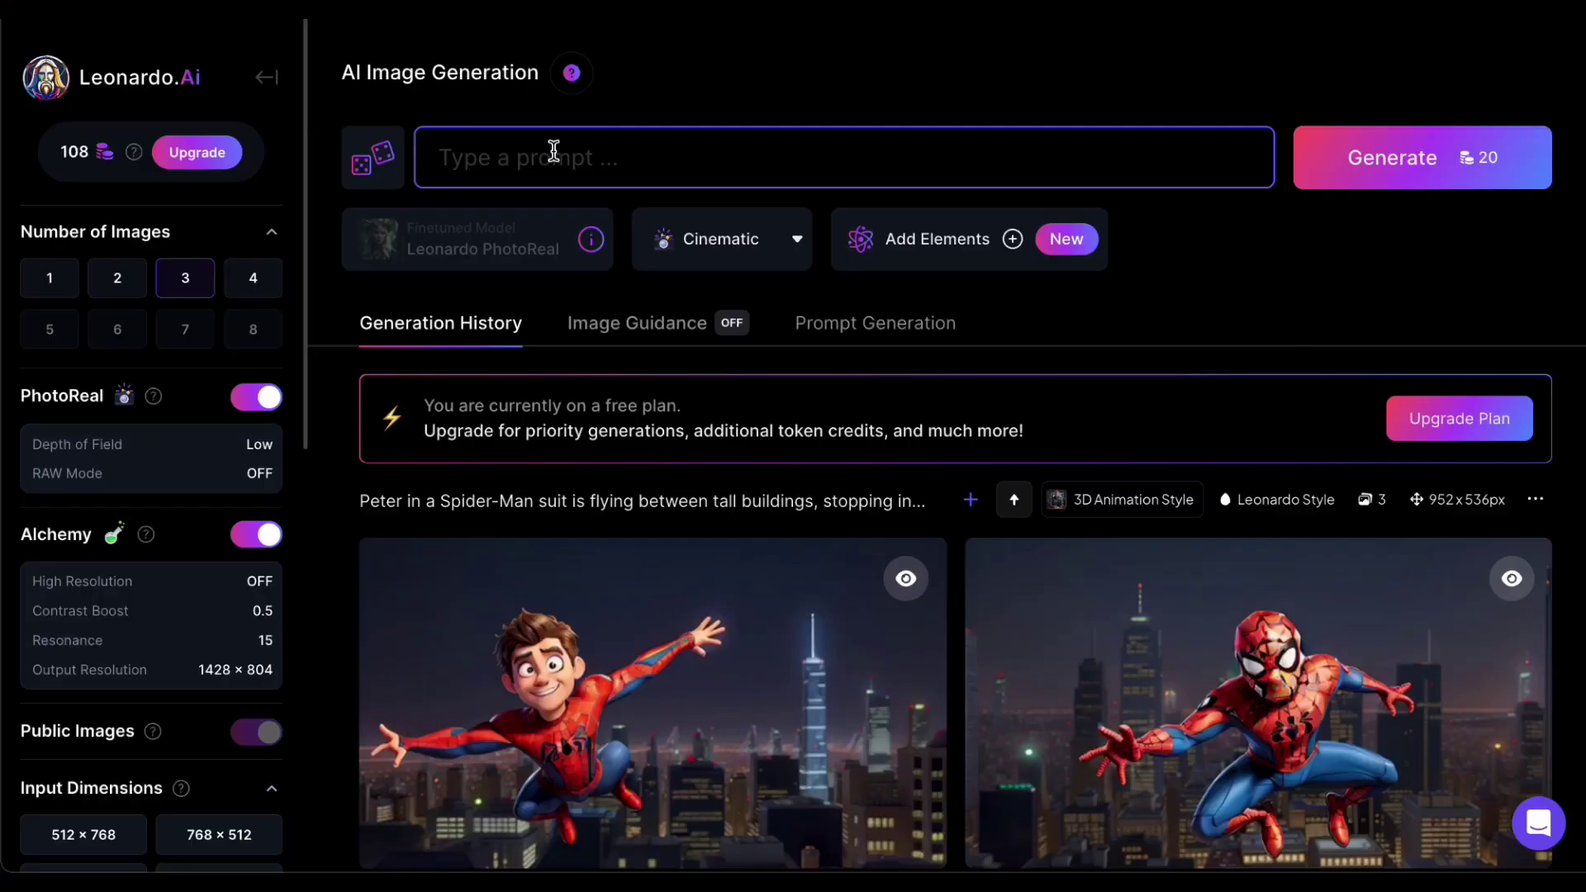
{"action": "left_click", "coordinate": [612, 93]}
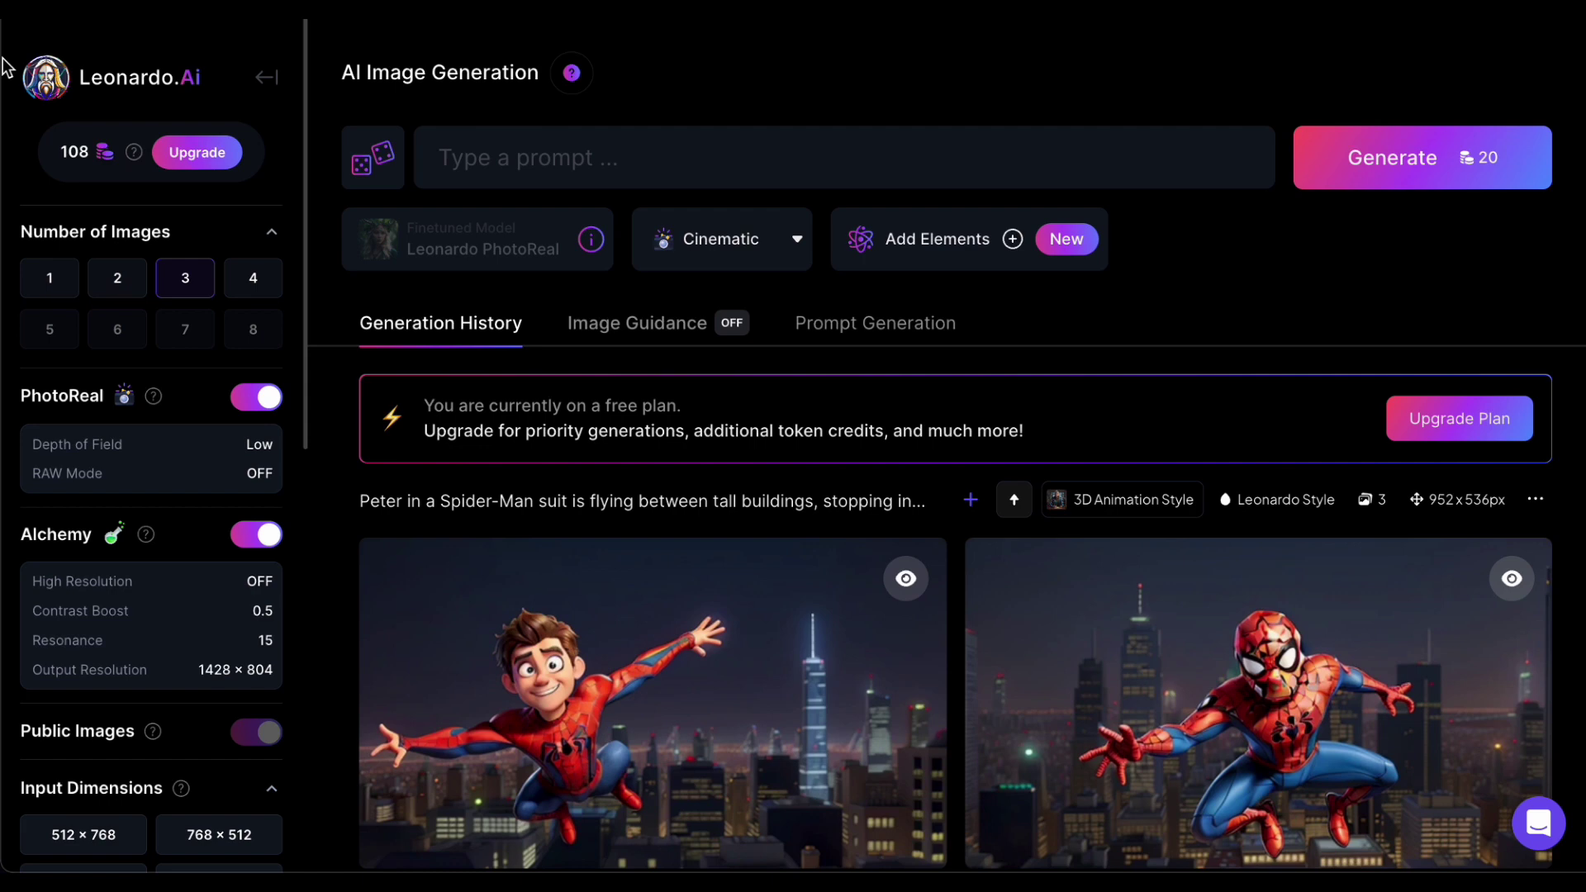
Step: Enter the prompt "a young boy named Peter, with tousled brown hair, adorned in a Spiderman suit, poised amidst a cityscape teeming with towering buildings,disney pixar style"
{"action": "left_click", "coordinate": [522, 159]}
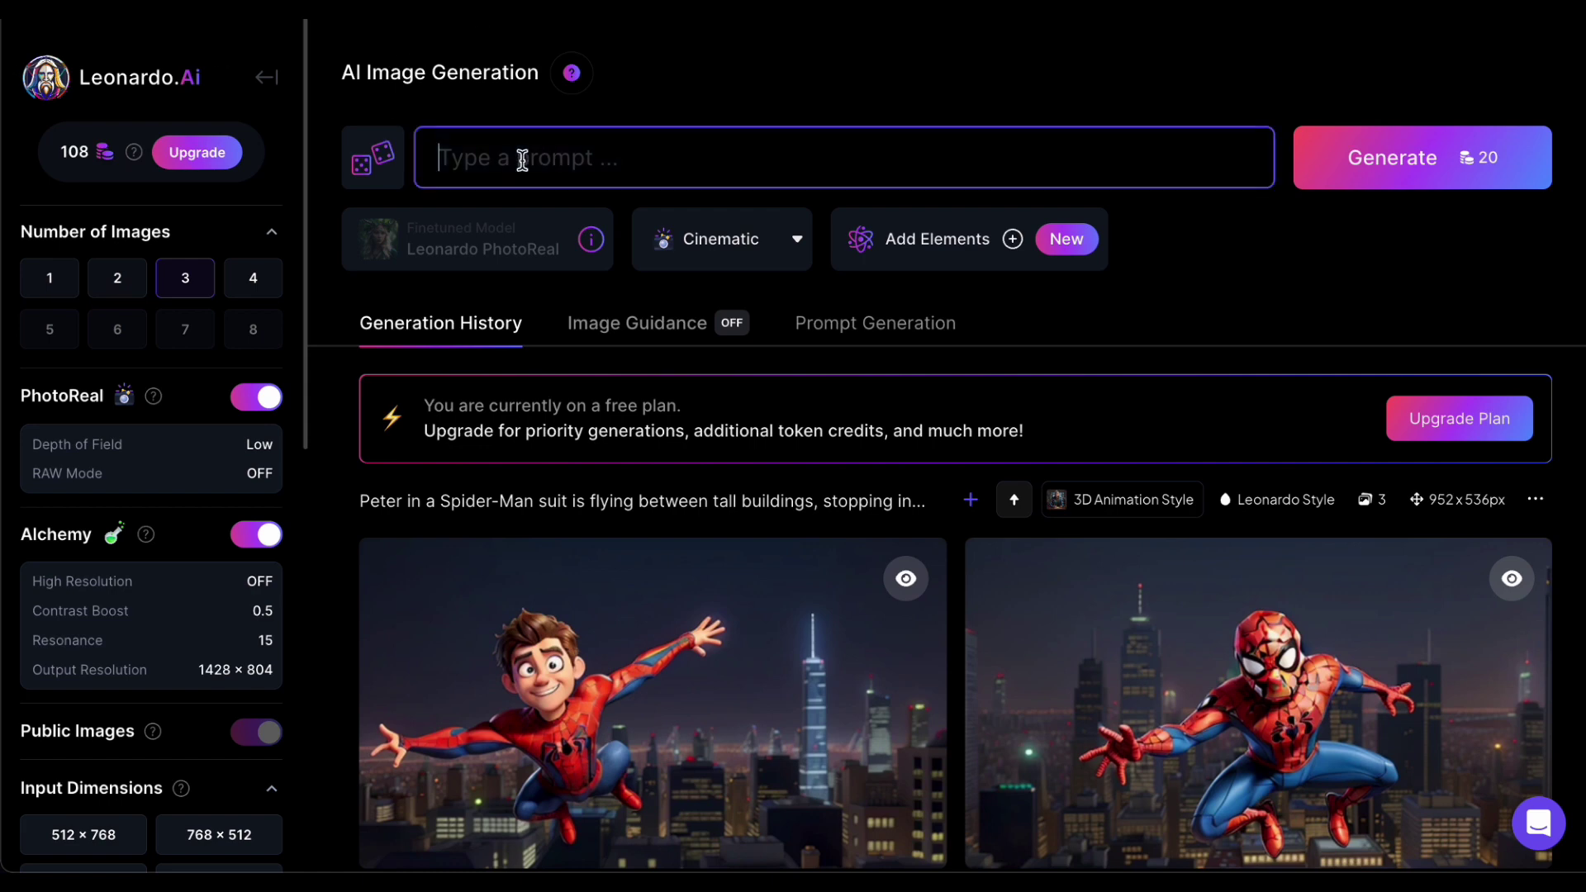
{"action": "type", "text": "a young boy named Peter, with tousled brown hair, adorned in a Spiderman suit, poised amidst a cityscape teeming with towering buildings,"}
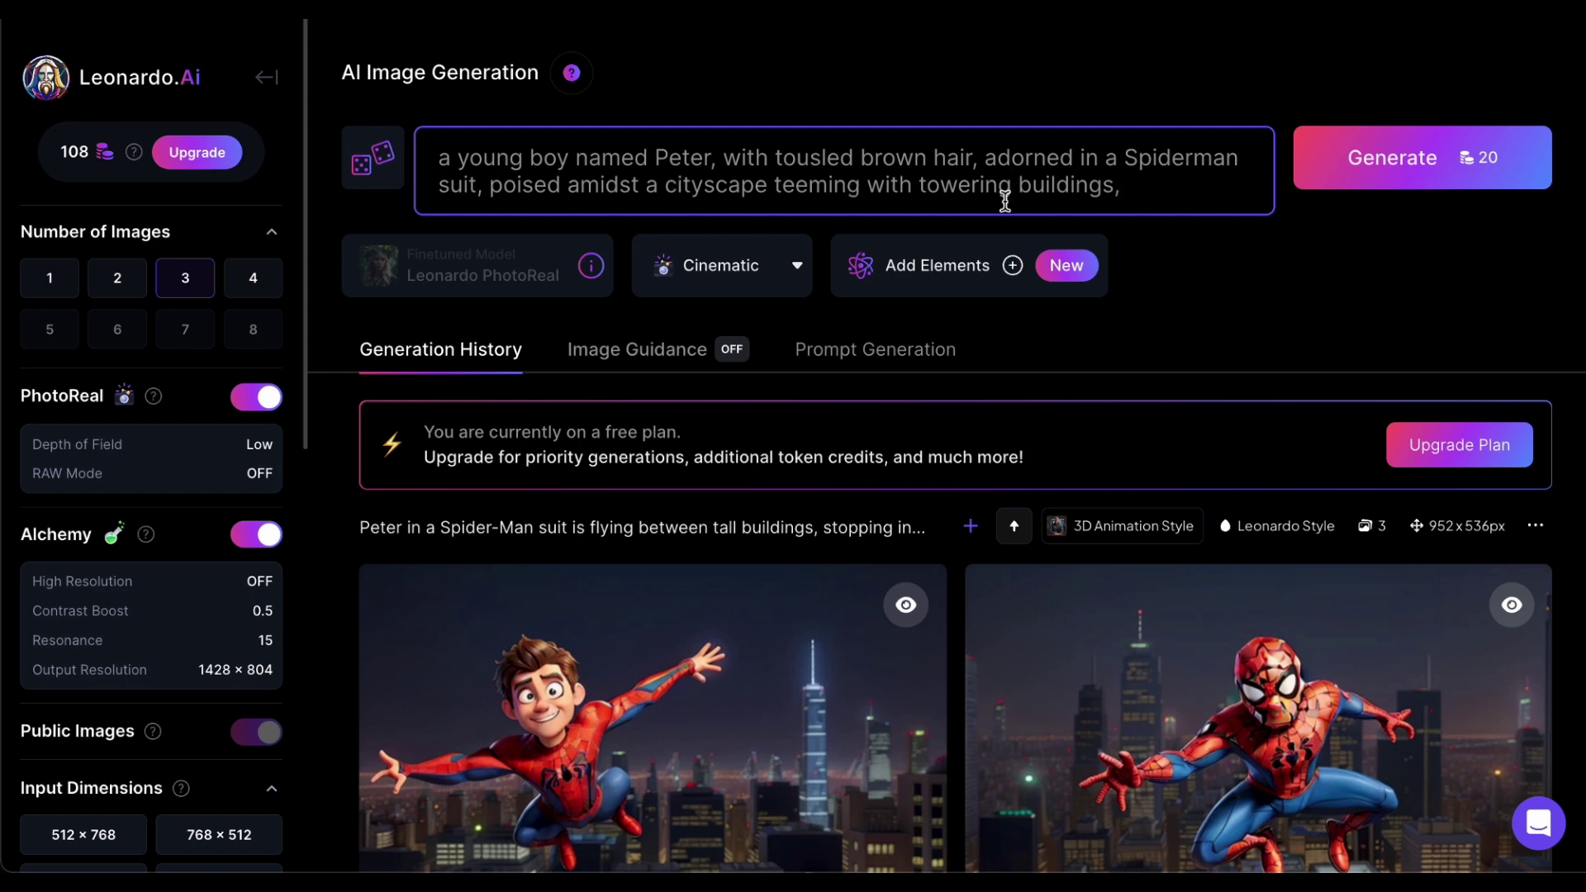
{"action": "left_click", "coordinate": [1138, 187]}
{"action": "type", "text": "disney pixar style"}
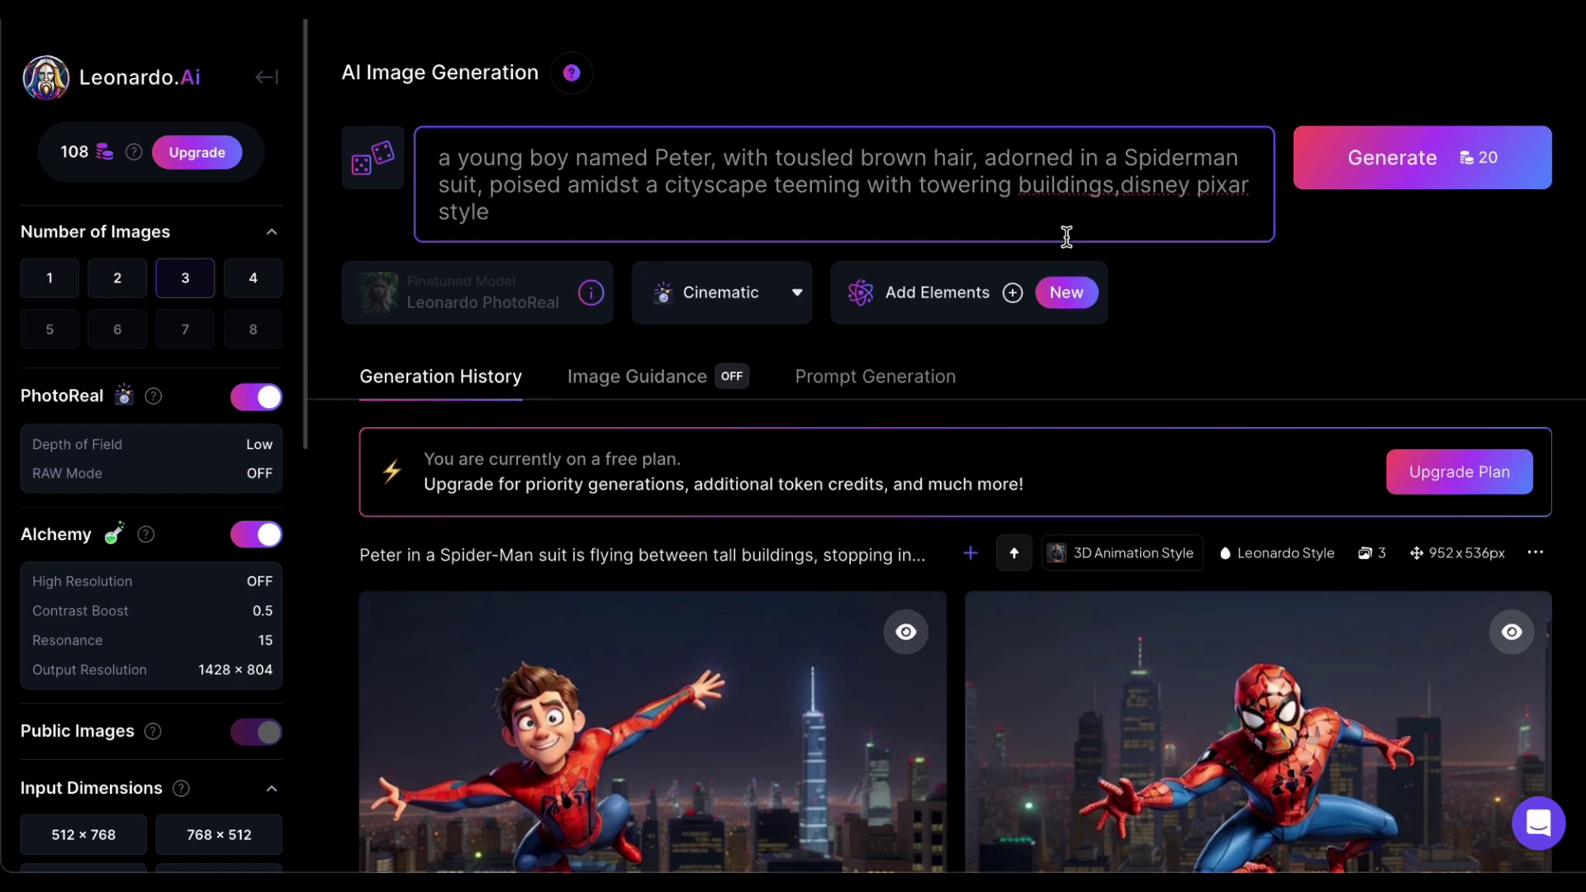
Step: Turn off PhotoReal and Alchemy so the 3D Animation Style model is used for generation
{"action": "left_click", "coordinate": [513, 316]}
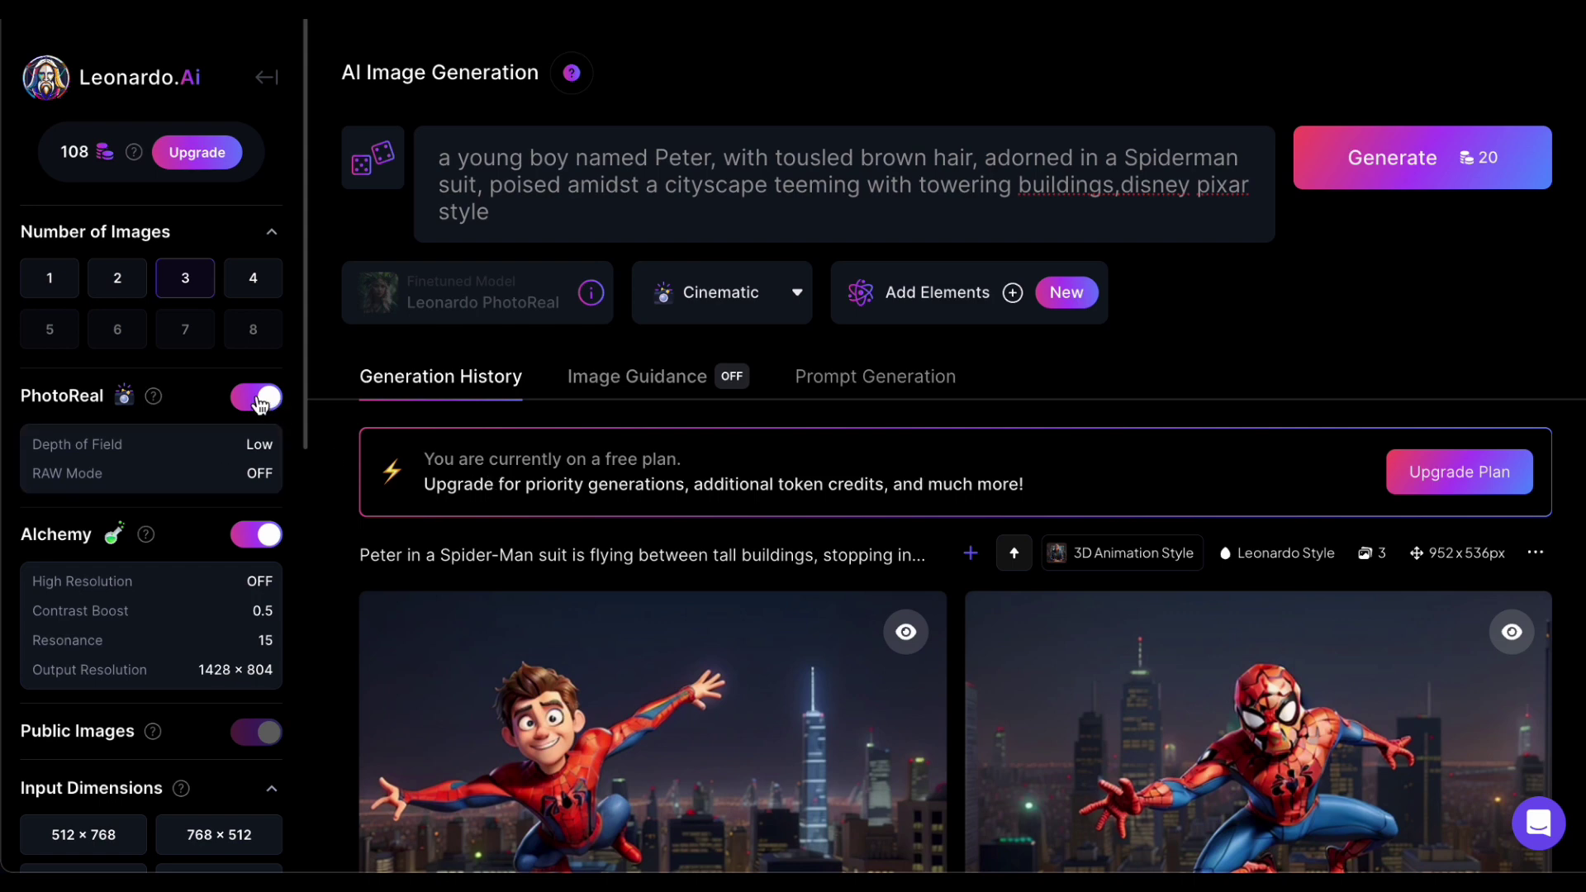
{"action": "left_click", "coordinate": [261, 402]}
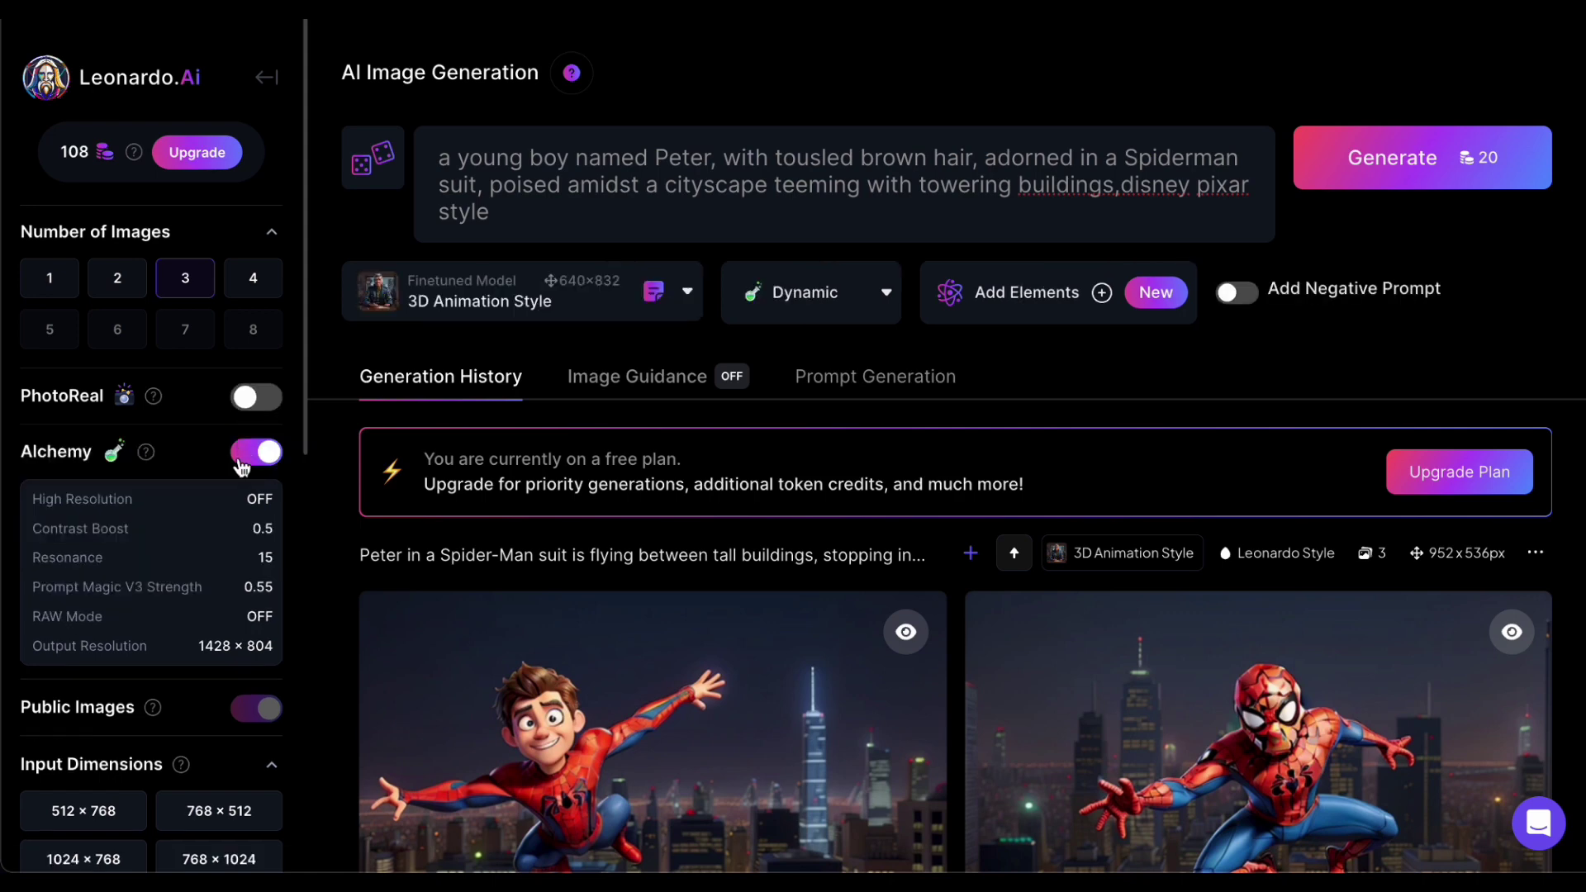
{"action": "left_click", "coordinate": [251, 457]}
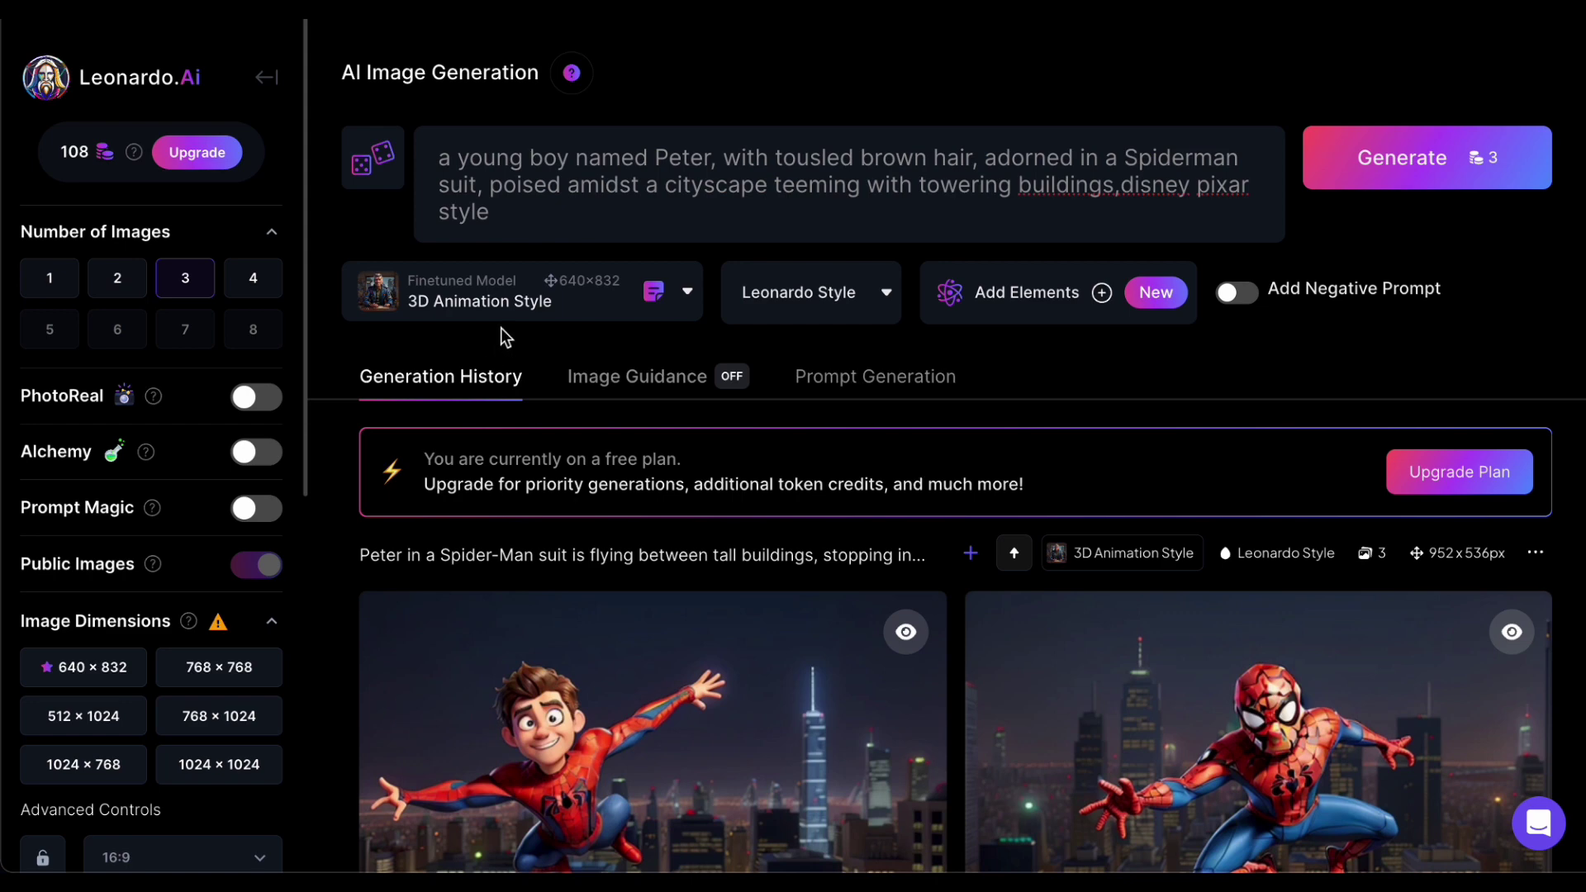
Step: Choose the 16:9 aspect ratio and generate three images from the prompt
{"action": "scroll", "coordinate": [238, 722], "scroll_direction": "down", "scroll_amount": 1}
{"action": "scroll", "coordinate": [238, 722], "scroll_direction": "down", "scroll_amount": 2}
{"action": "left_click", "coordinate": [136, 805]}
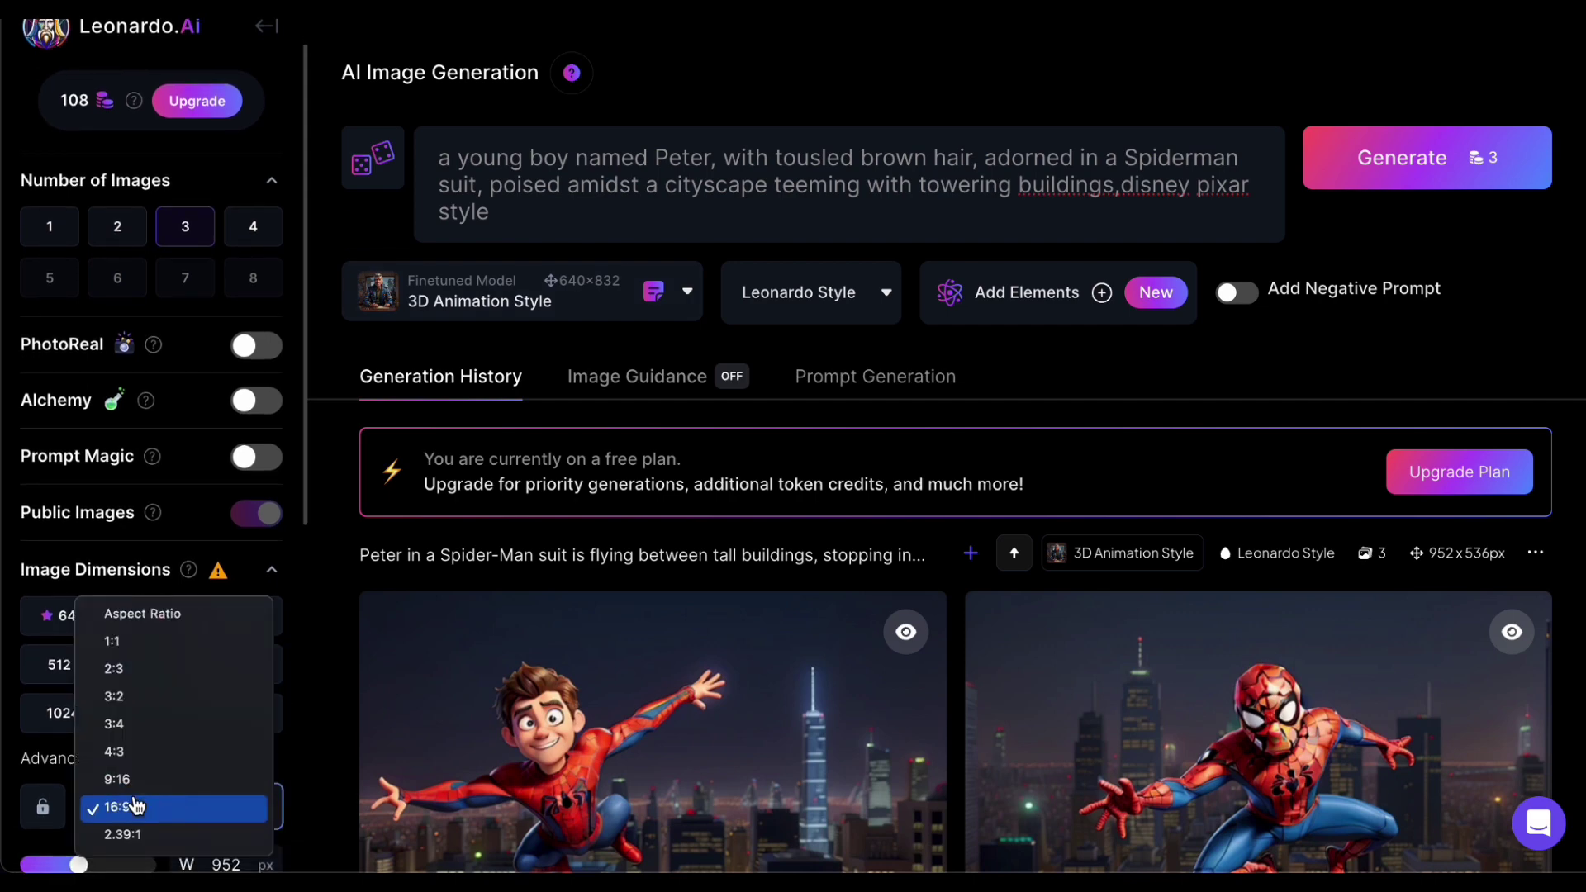
{"action": "left_click", "coordinate": [136, 808]}
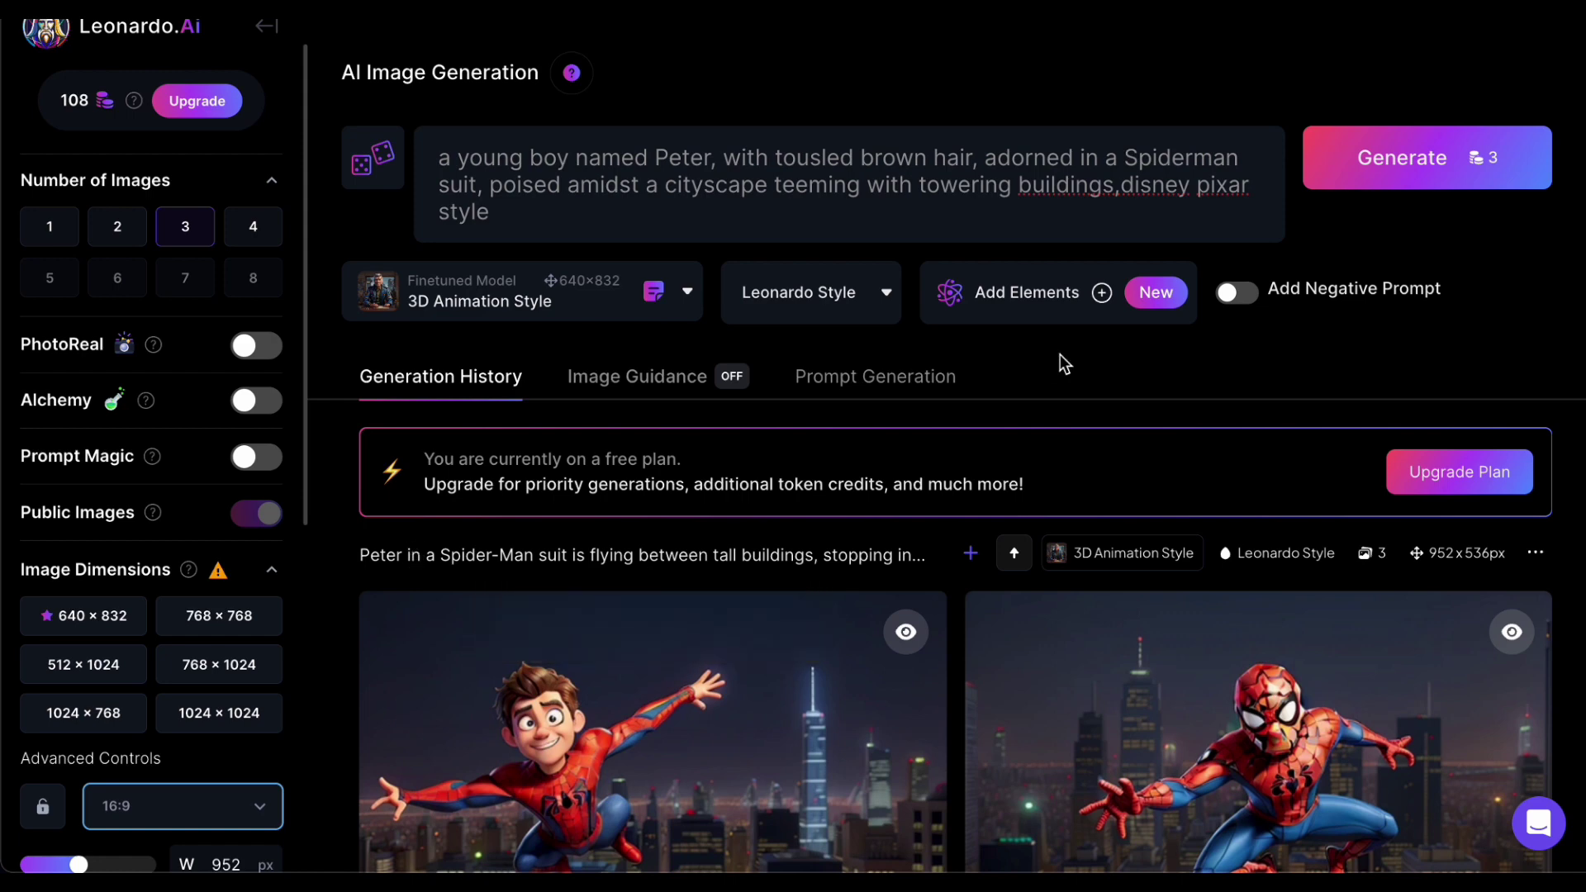
{"action": "left_click", "coordinate": [1420, 166]}
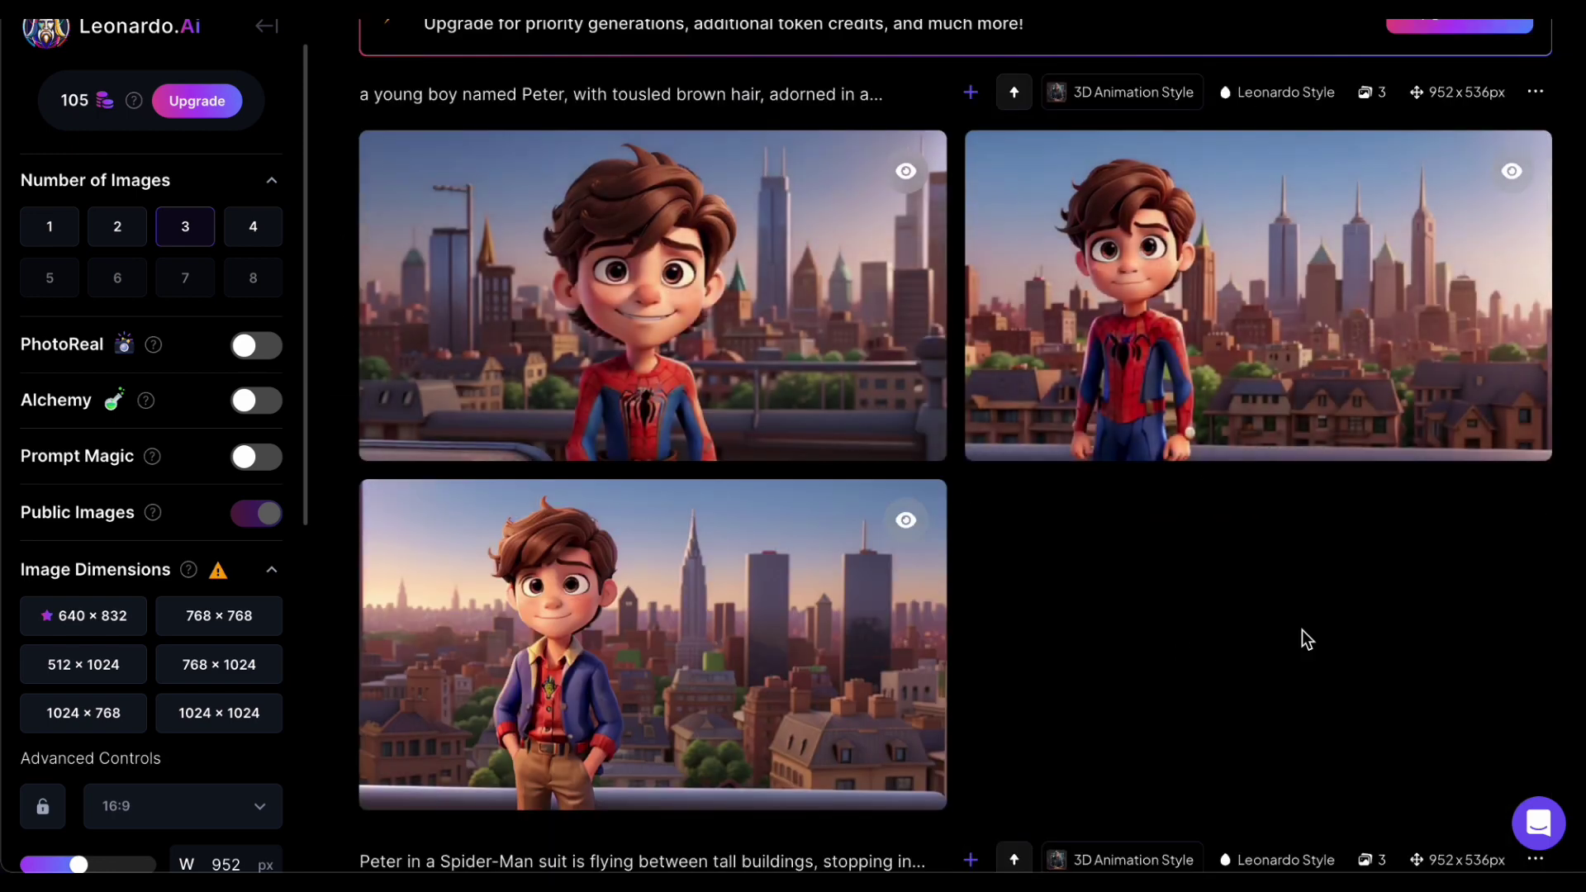
Step: Replace the prompt's text after "Spiderman suit," with "under in a canopy of a bright blue skies"
{"action": "scroll", "coordinate": [1301, 645], "scroll_direction": "up", "scroll_amount": 3}
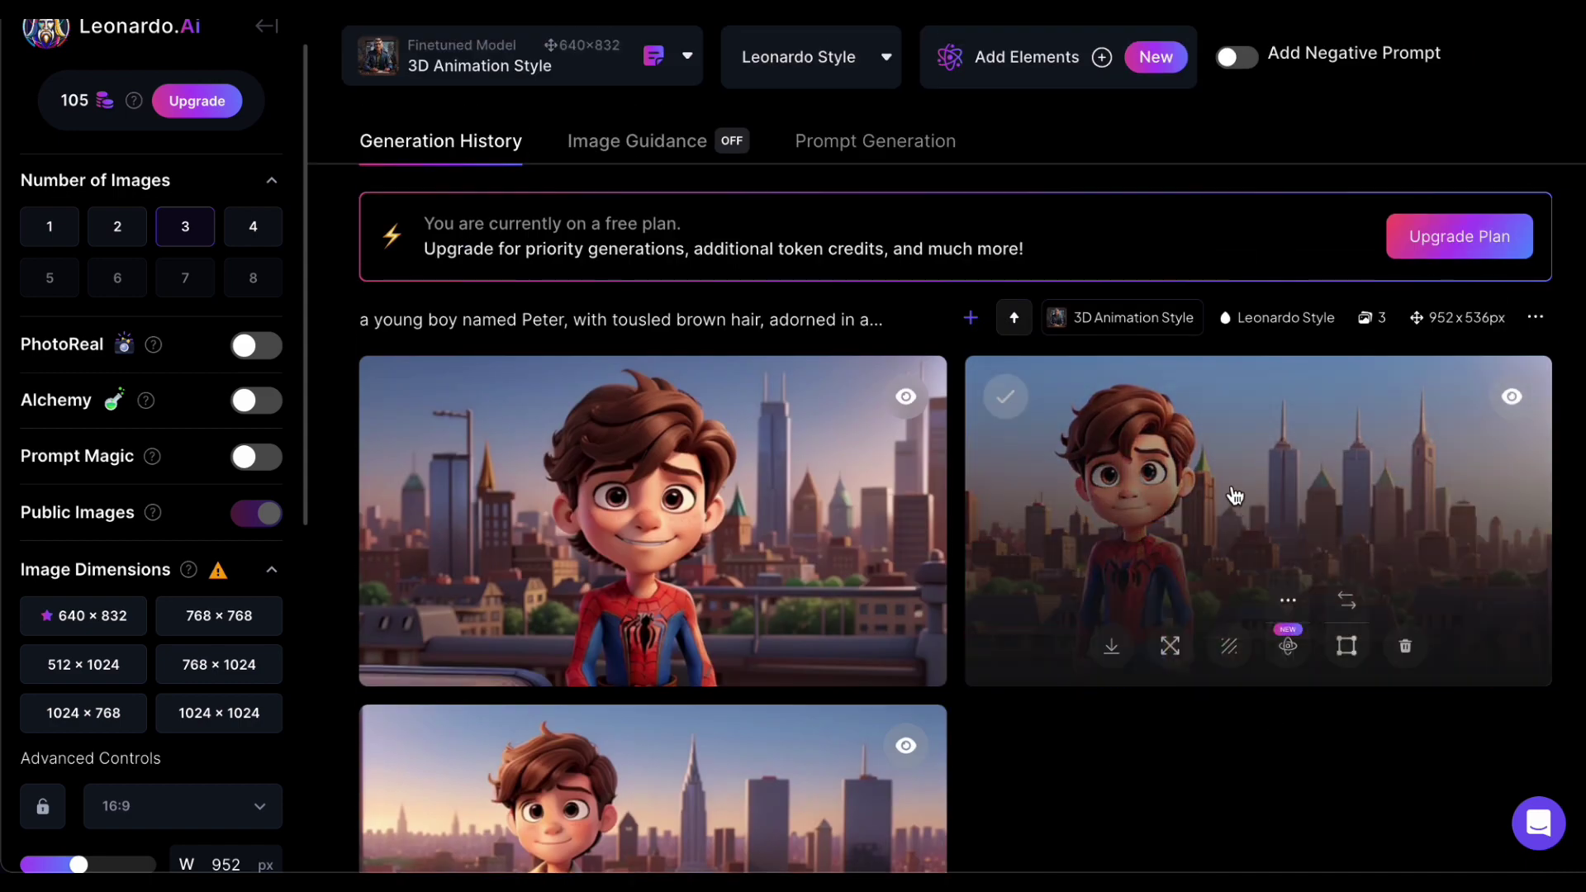
{"action": "scroll", "coordinate": [1236, 500], "scroll_direction": "up", "scroll_amount": 3}
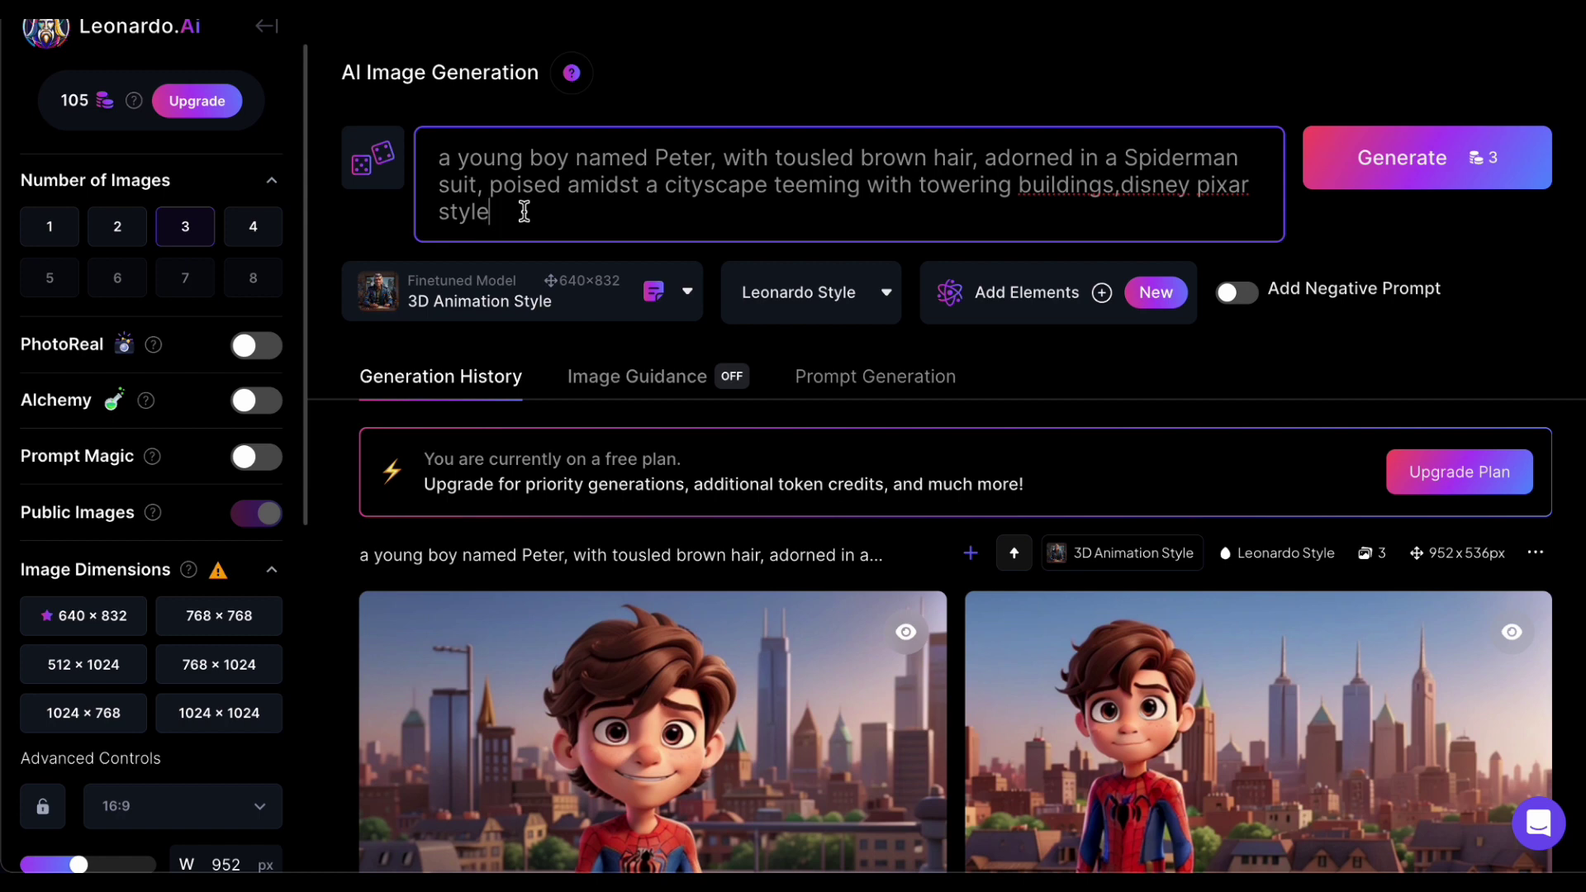
{"action": "left_click_drag", "start_coordinate": [524, 212], "coordinate": [492, 186]}
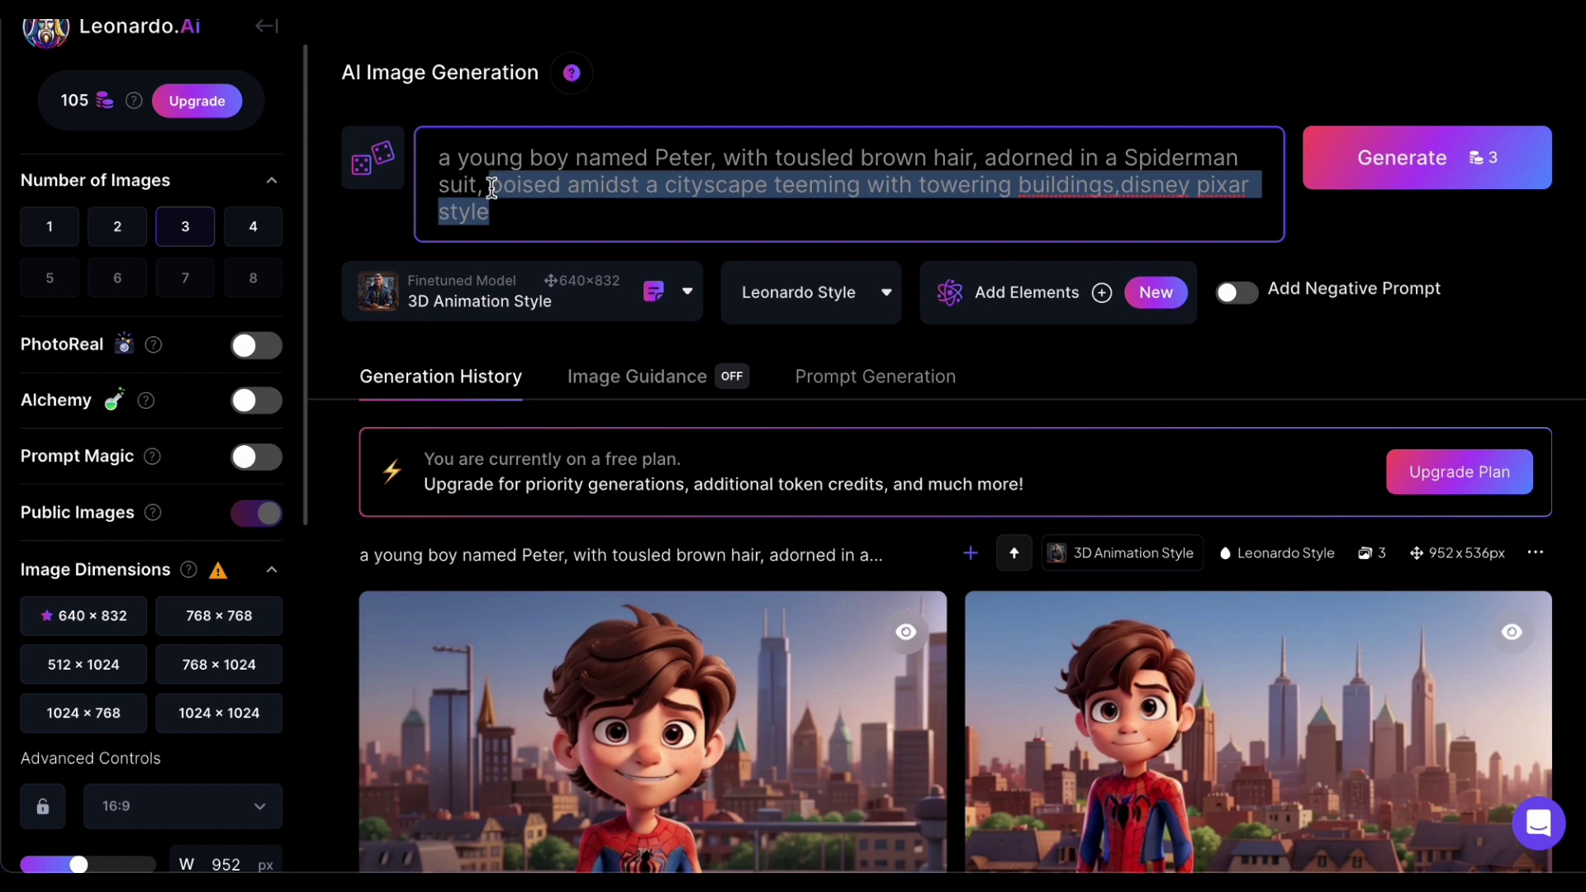
{"action": "type", "text": "under"}
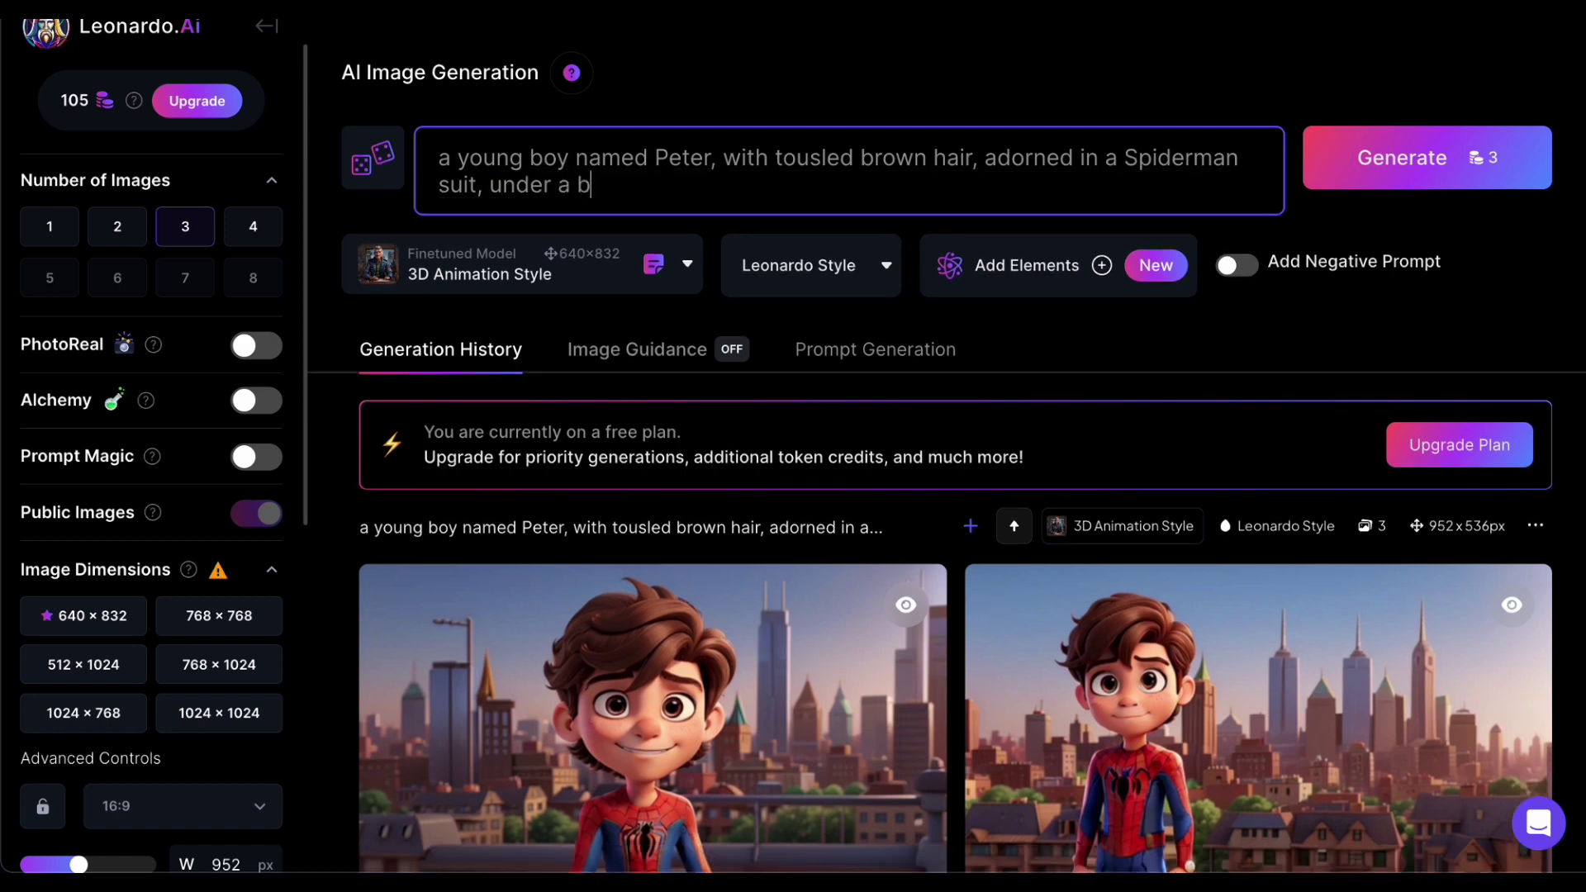
{"action": "type", "text": " a bright blue skies"}
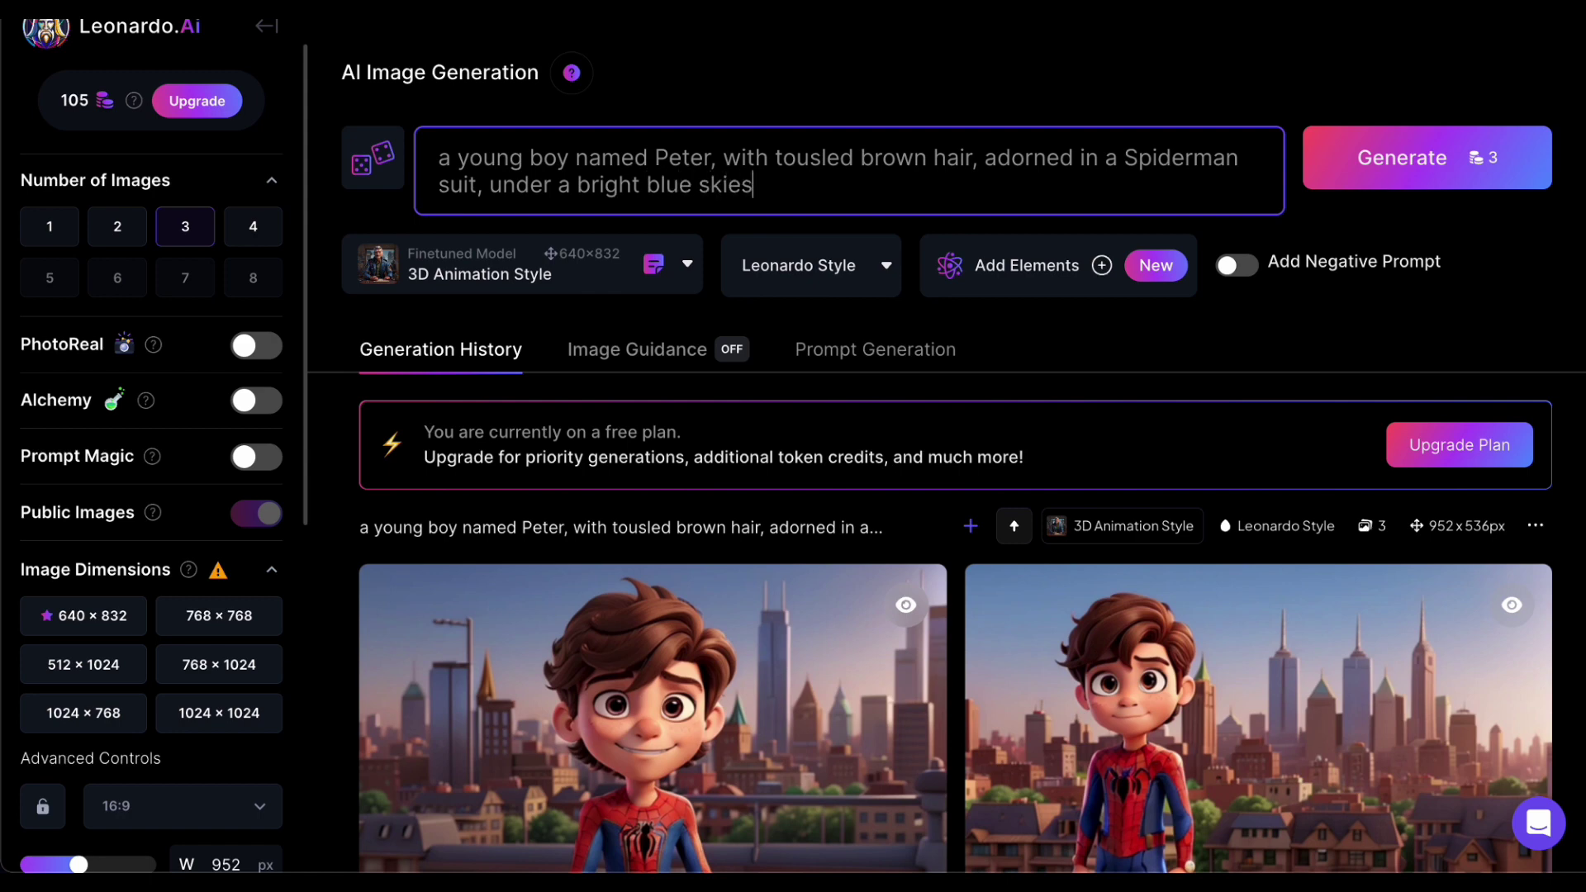
{"action": "type", "text": " in acanopy of"}
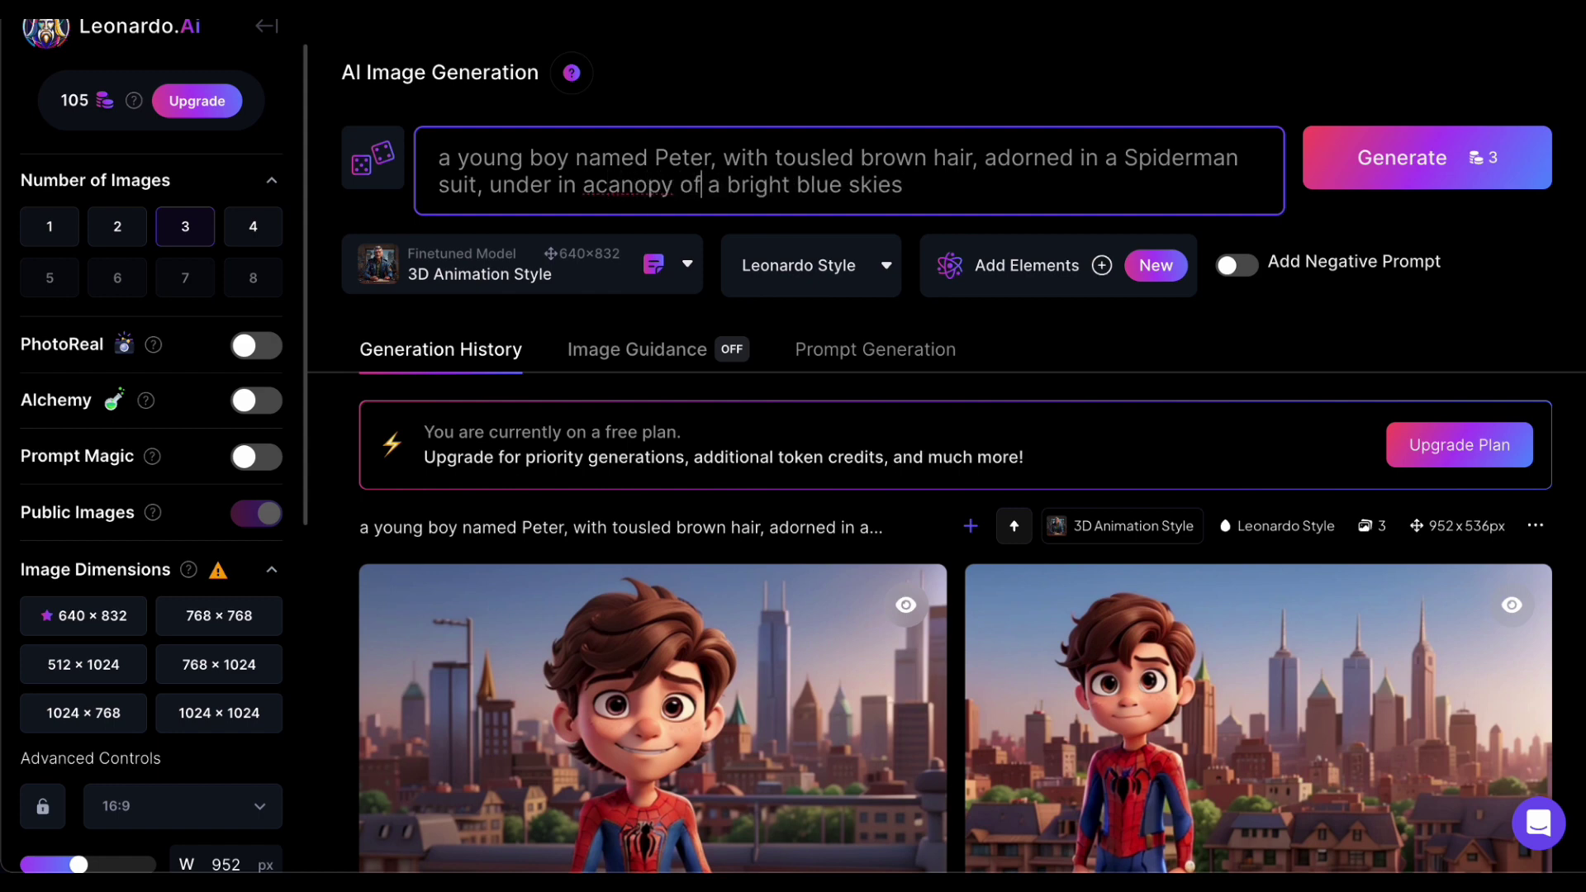
{"action": "left_click", "coordinate": [597, 190]}
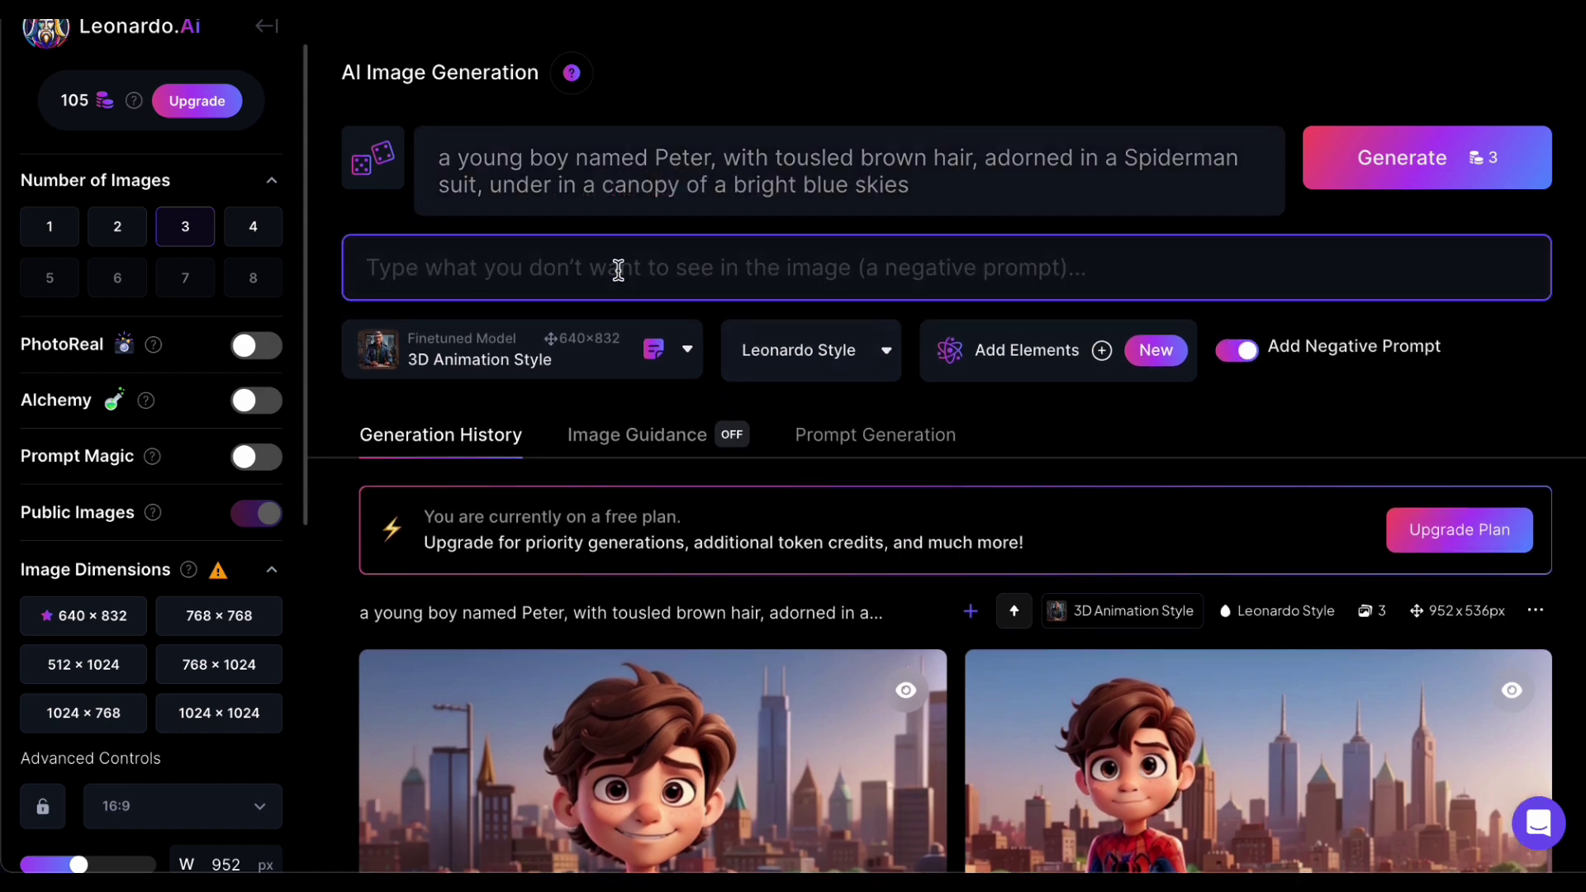
Step: Enter the negative prompt "multiple characters,many fingers" for the image generation
{"action": "left_click", "coordinate": [616, 267]}
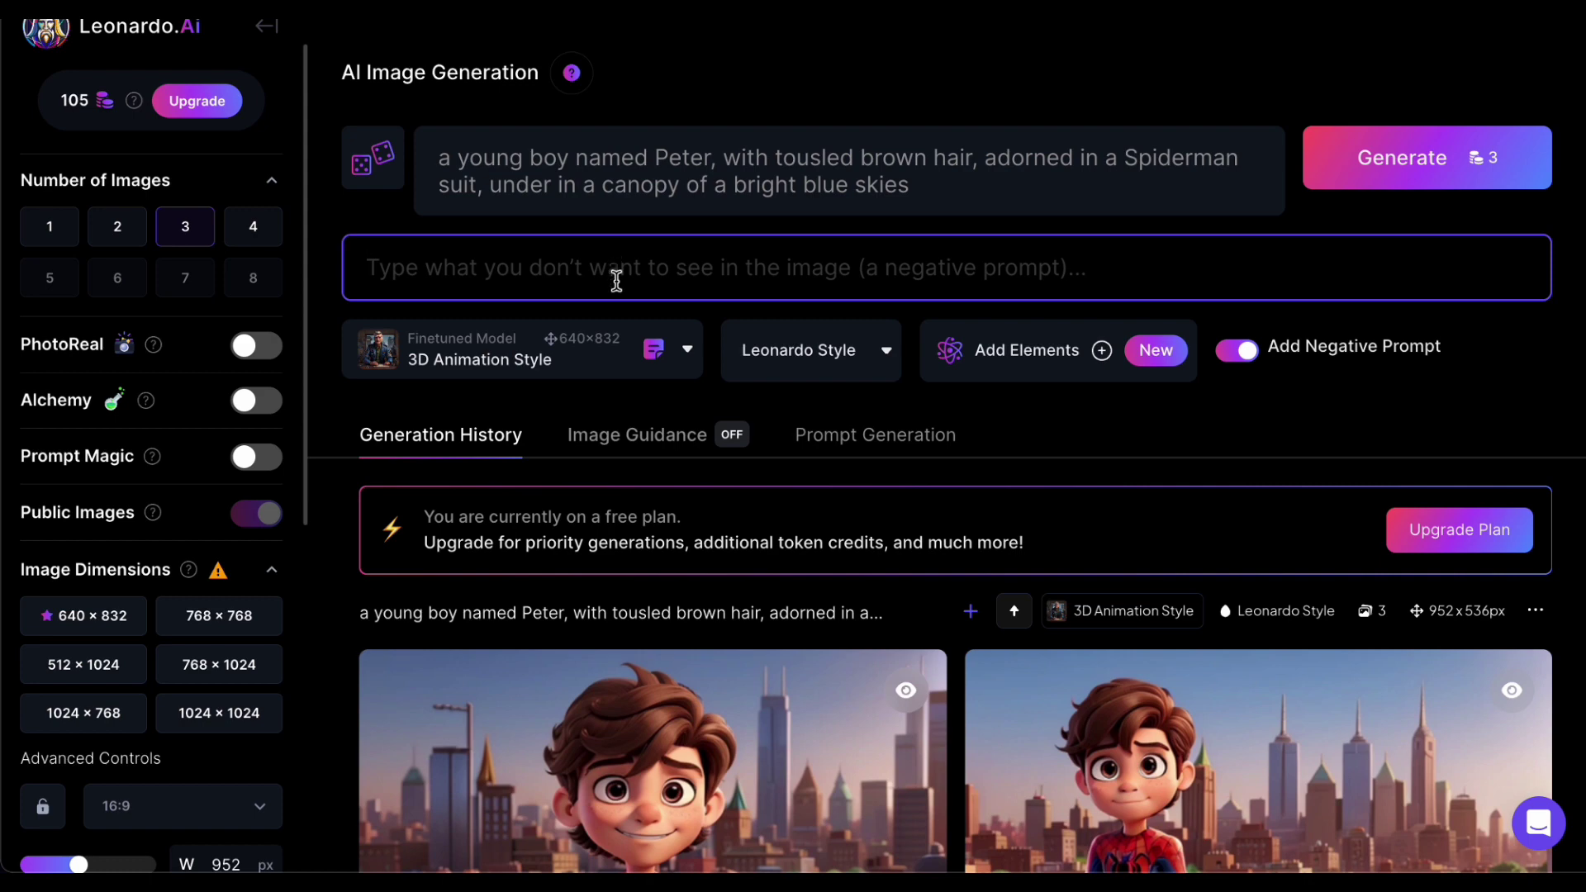
{"action": "type", "text": "m"}
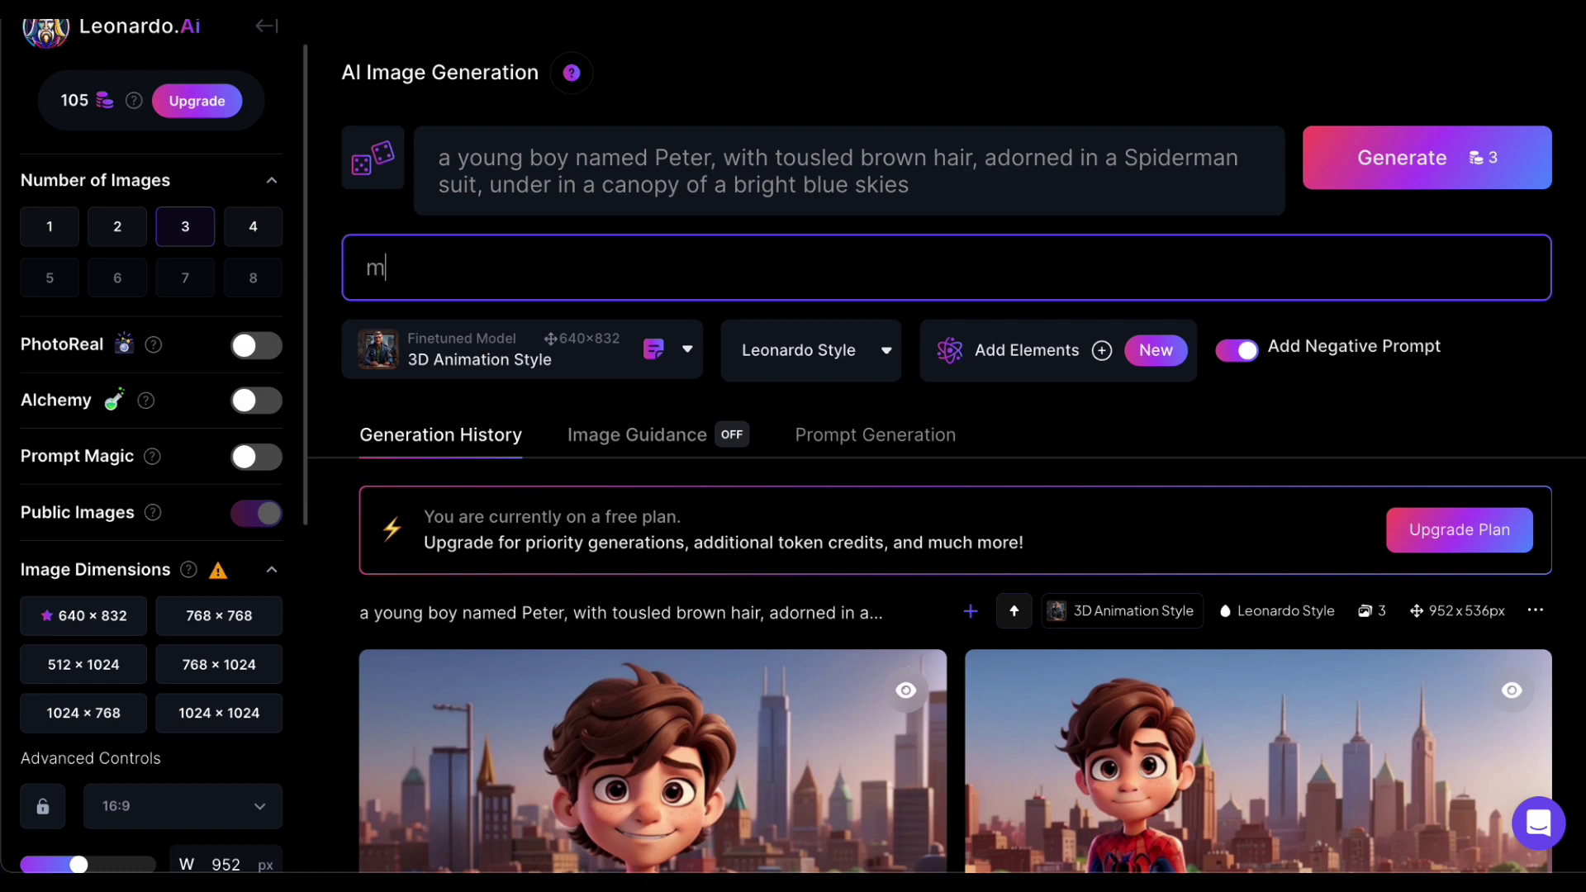
{"action": "type", "text": "ultiple characters,"}
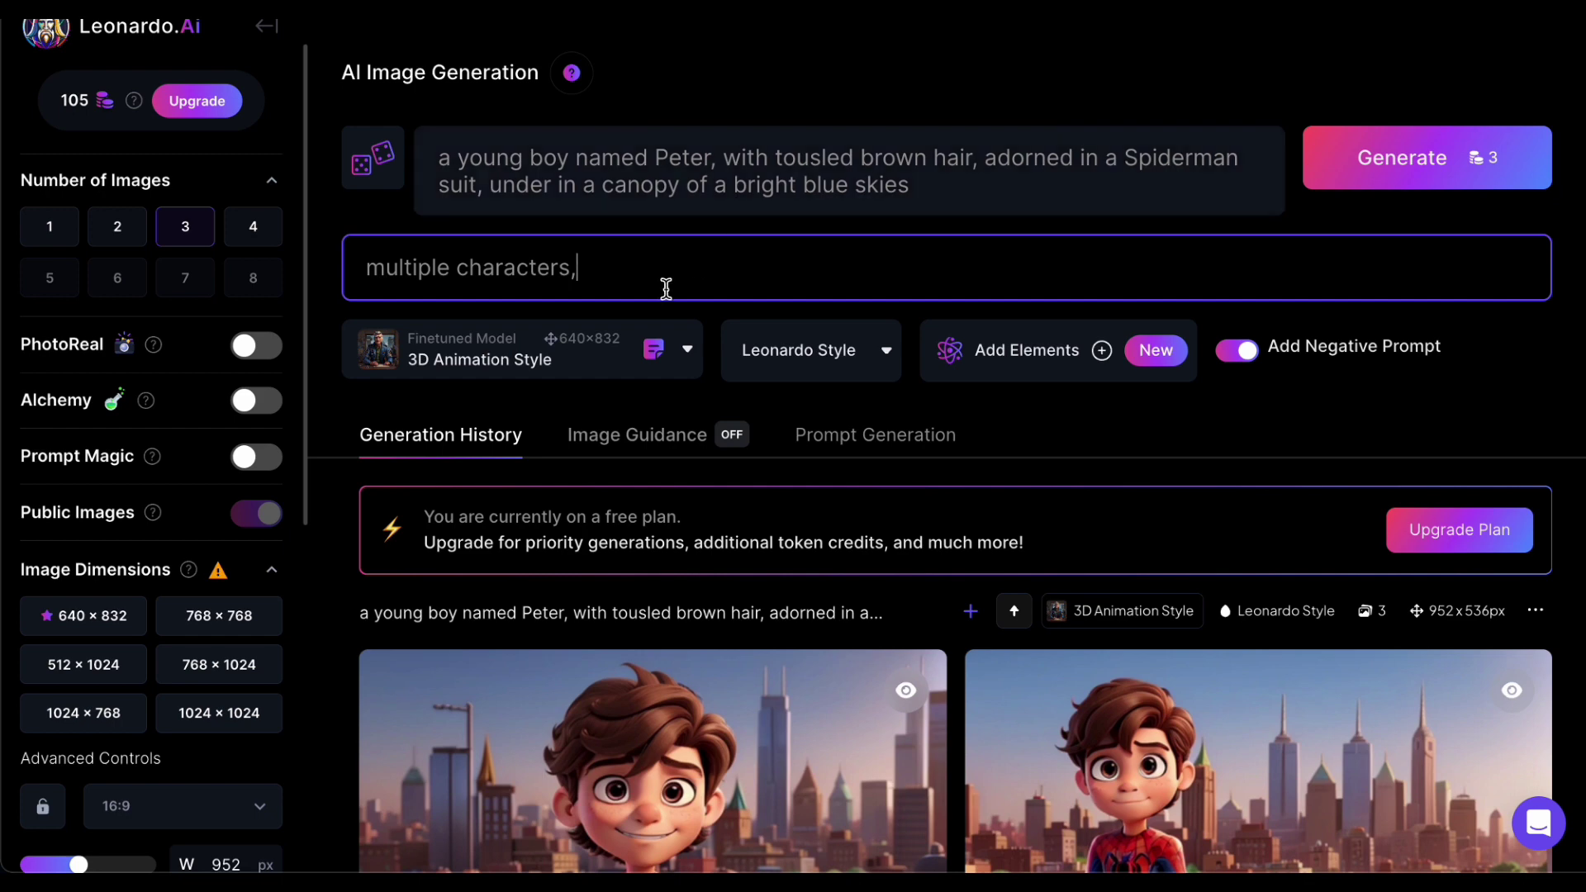
{"action": "type", "text": "fing"}
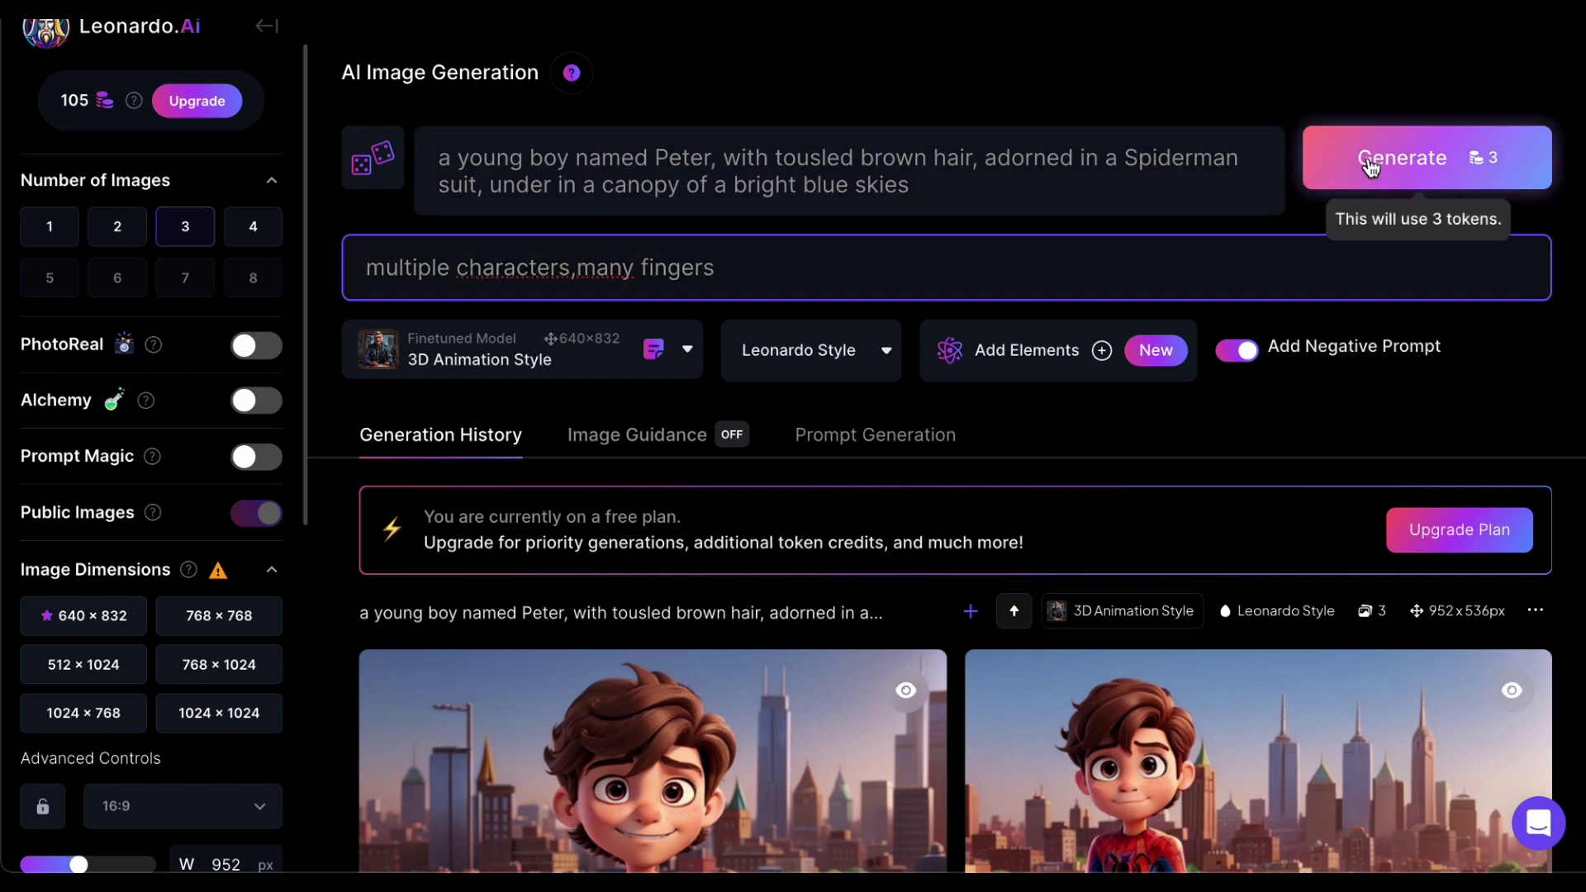
Step: Generate three images from the prompts and create an HD Crisp upscale of the boy framed by overhanging leaves and a tiled roof
{"action": "left_click", "coordinate": [1368, 164]}
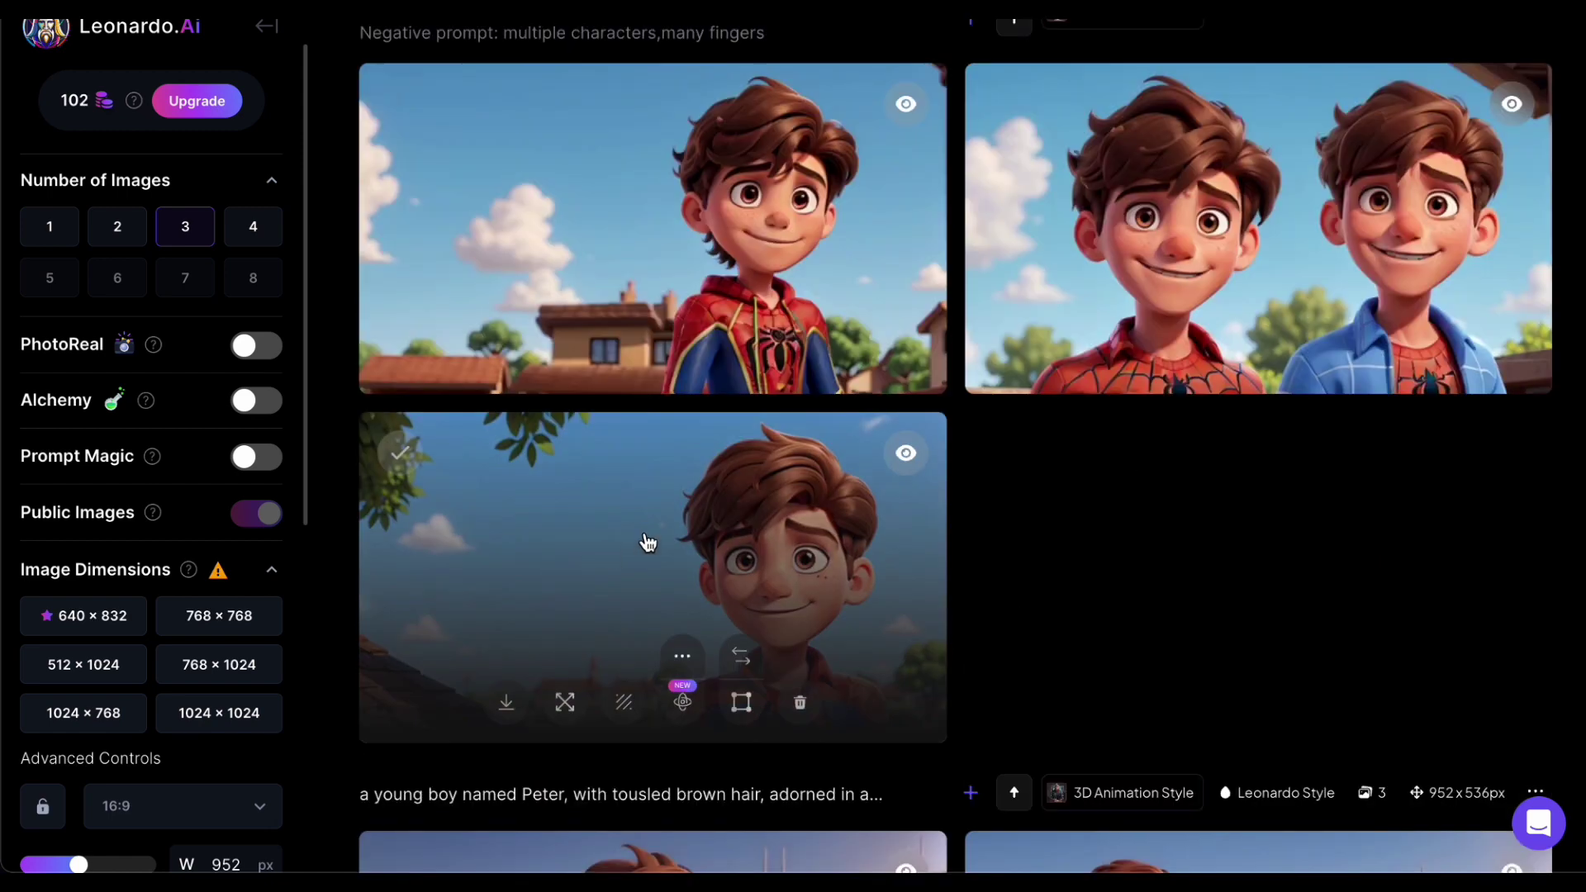
{"action": "left_click", "coordinate": [645, 543]}
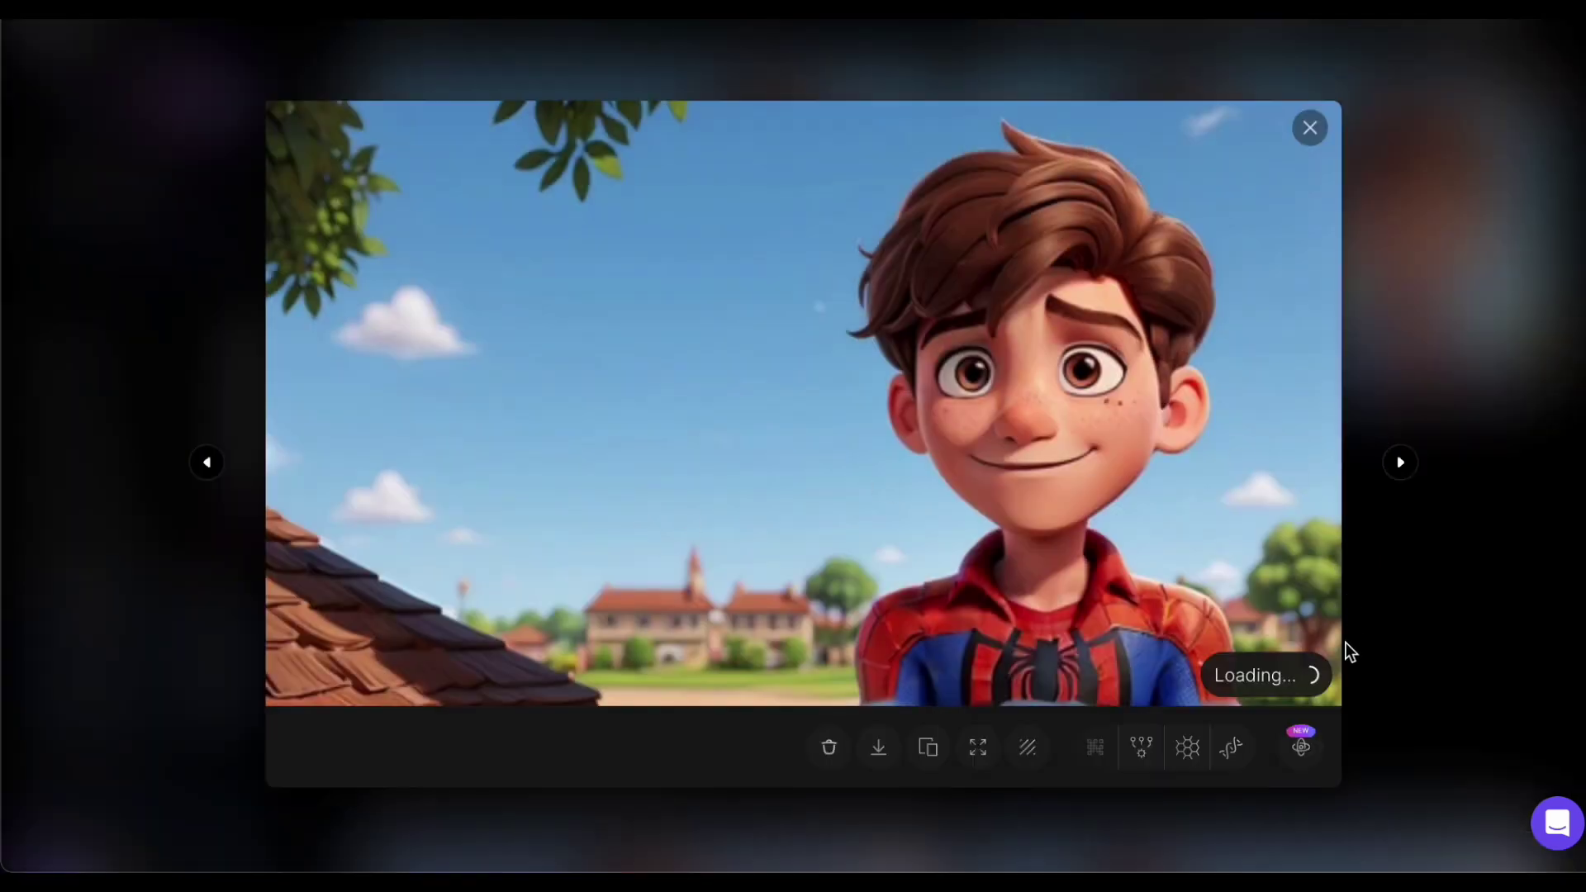
{"action": "left_click", "coordinate": [1230, 755]}
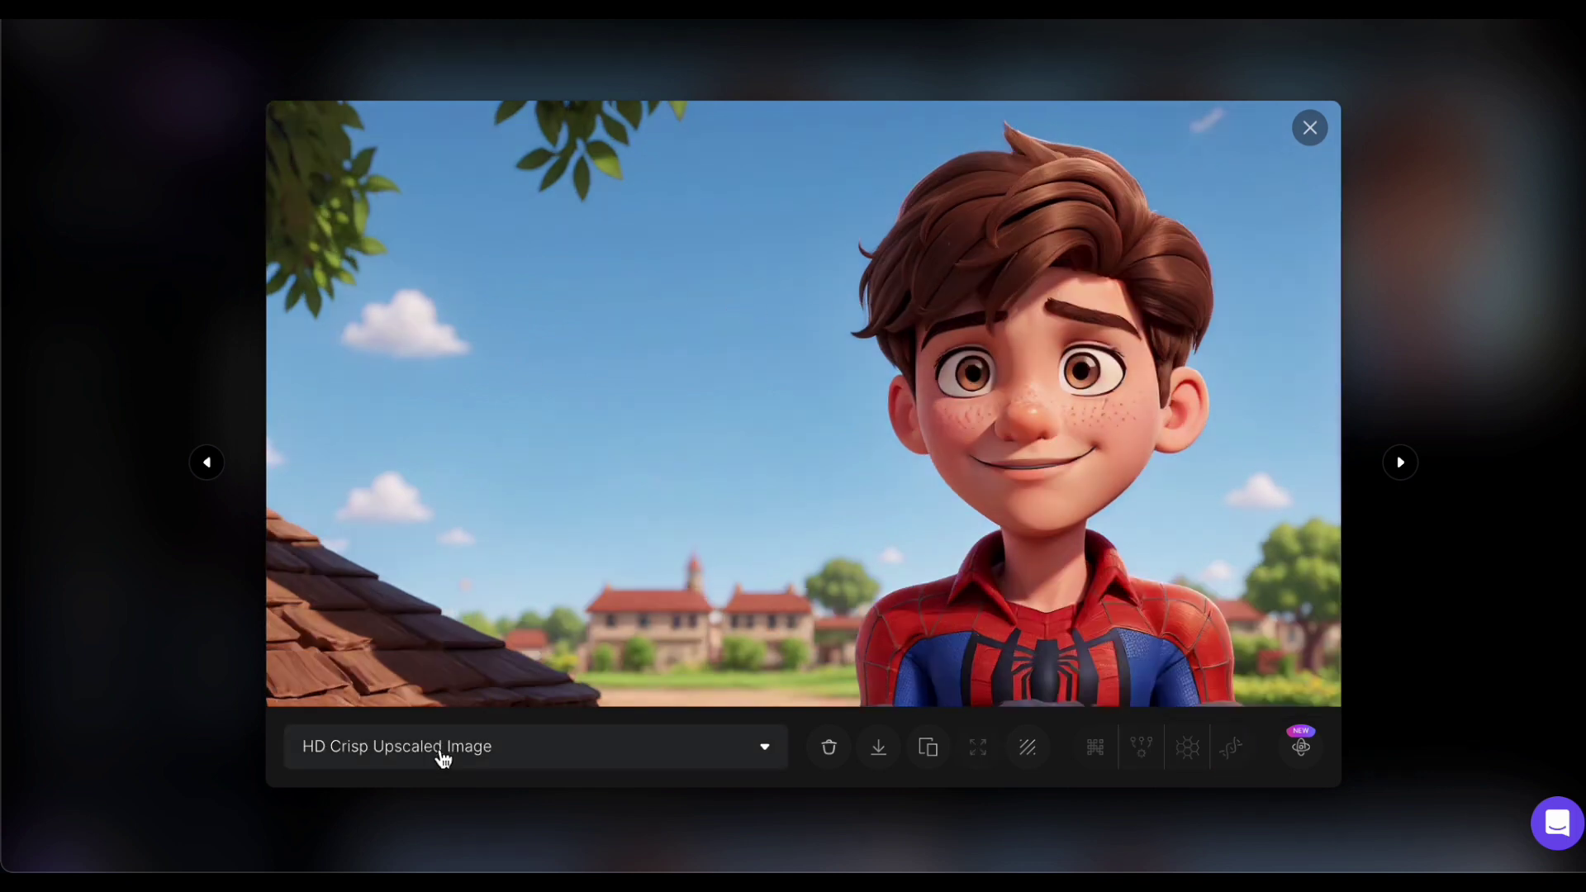
Step: Compare the original image with its HD Crisp upscaled version, ending on the upscaled one
{"action": "left_click", "coordinate": [505, 748]}
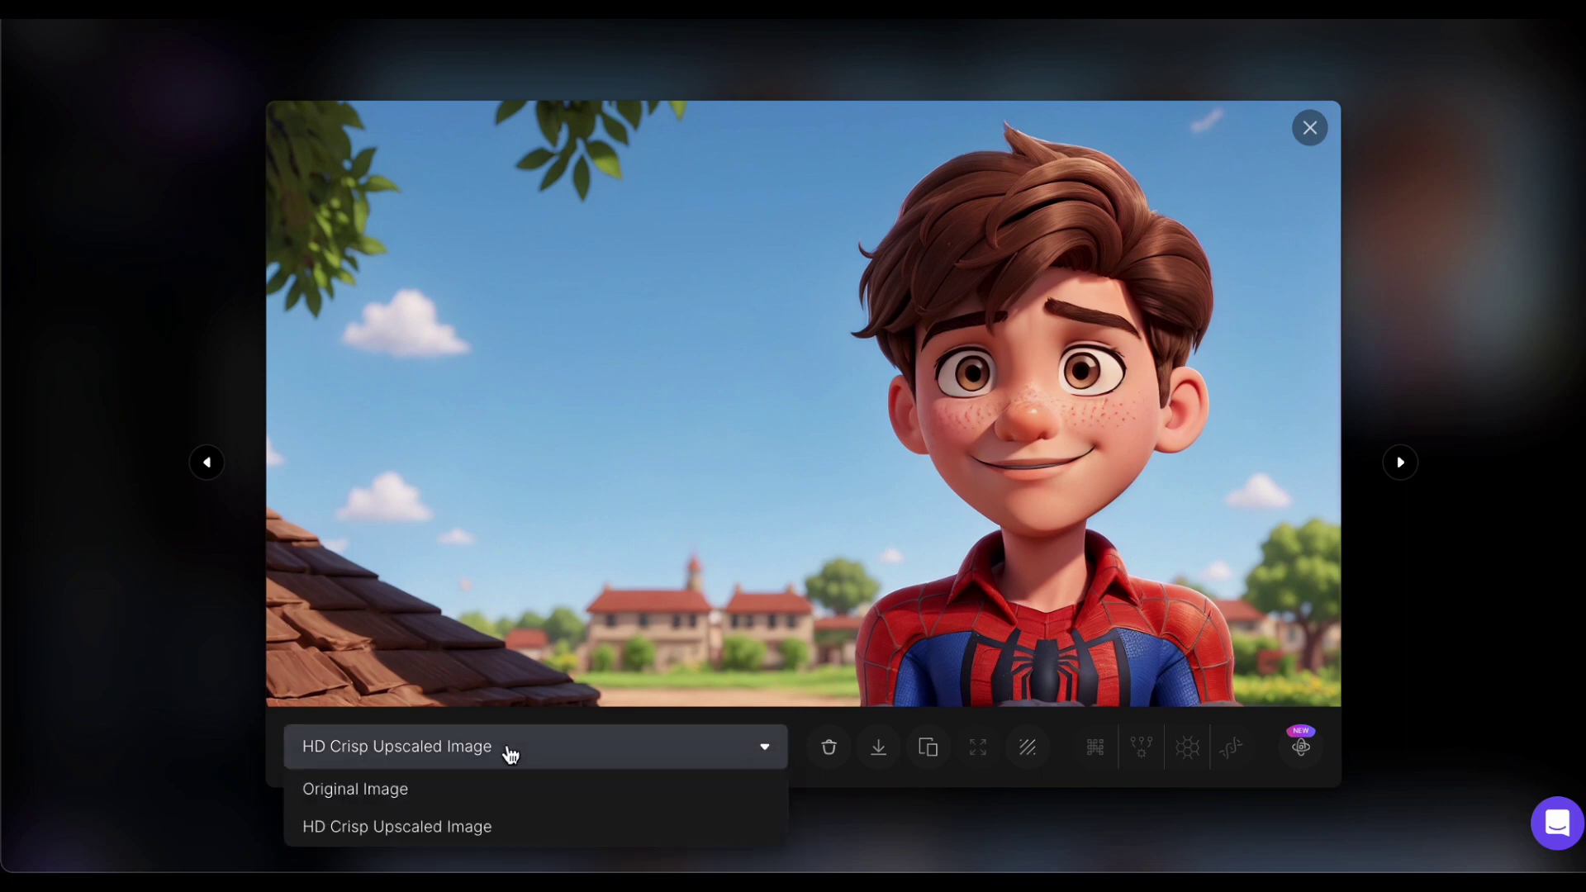
{"action": "left_click", "coordinate": [496, 789]}
{"action": "left_click", "coordinate": [563, 752]}
{"action": "left_click", "coordinate": [477, 823]}
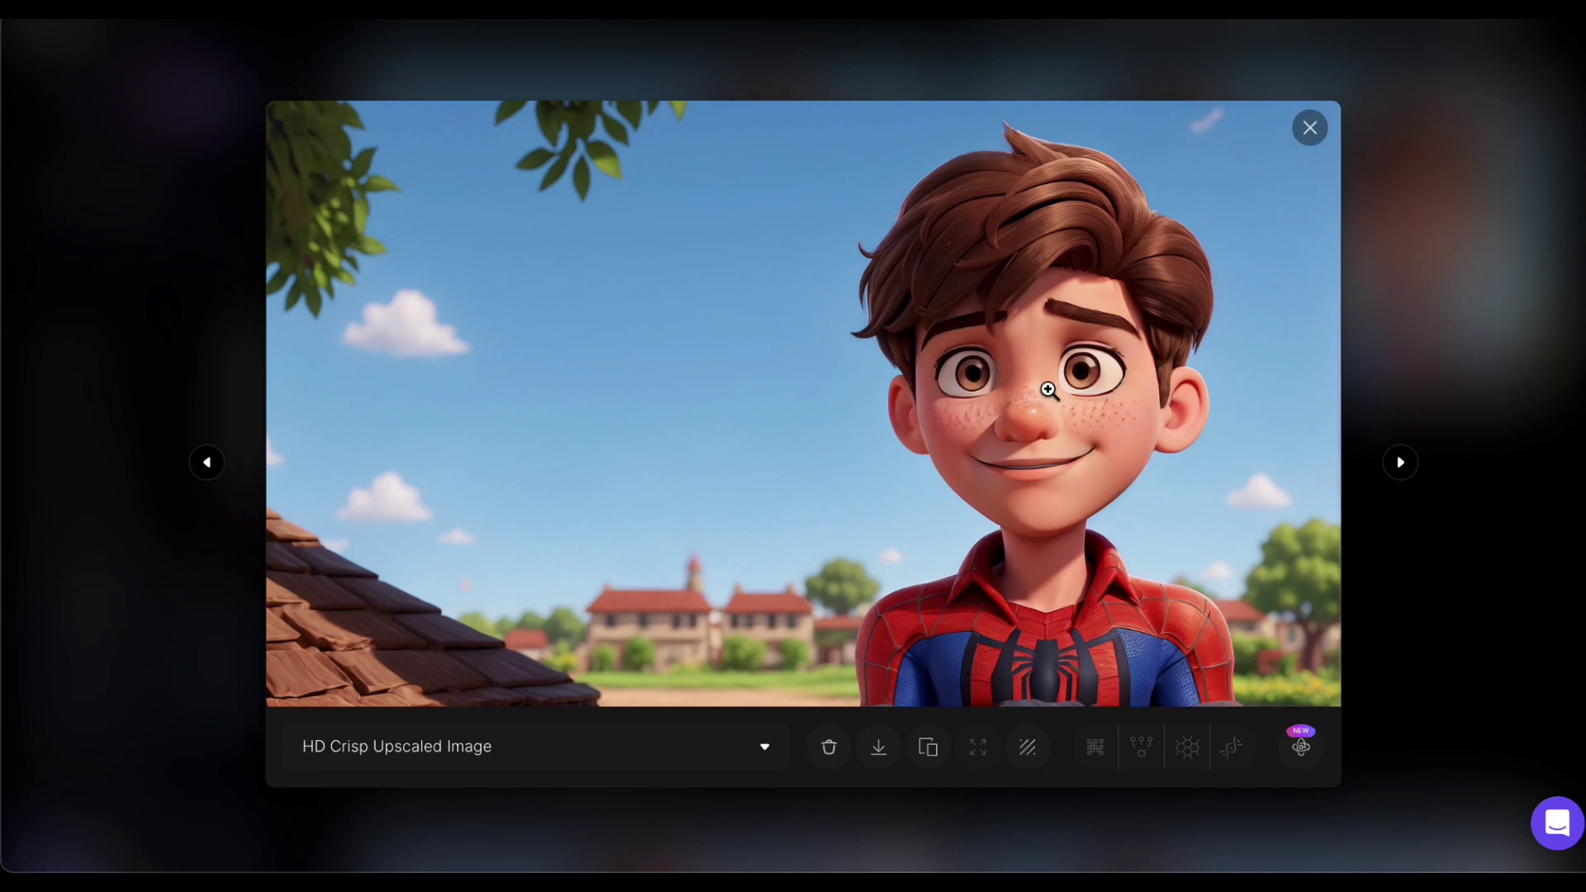
Step: Save the upscaled image into the CHAT GPT folder under its default file name and close the preview
{"action": "right_click", "coordinate": [769, 246]}
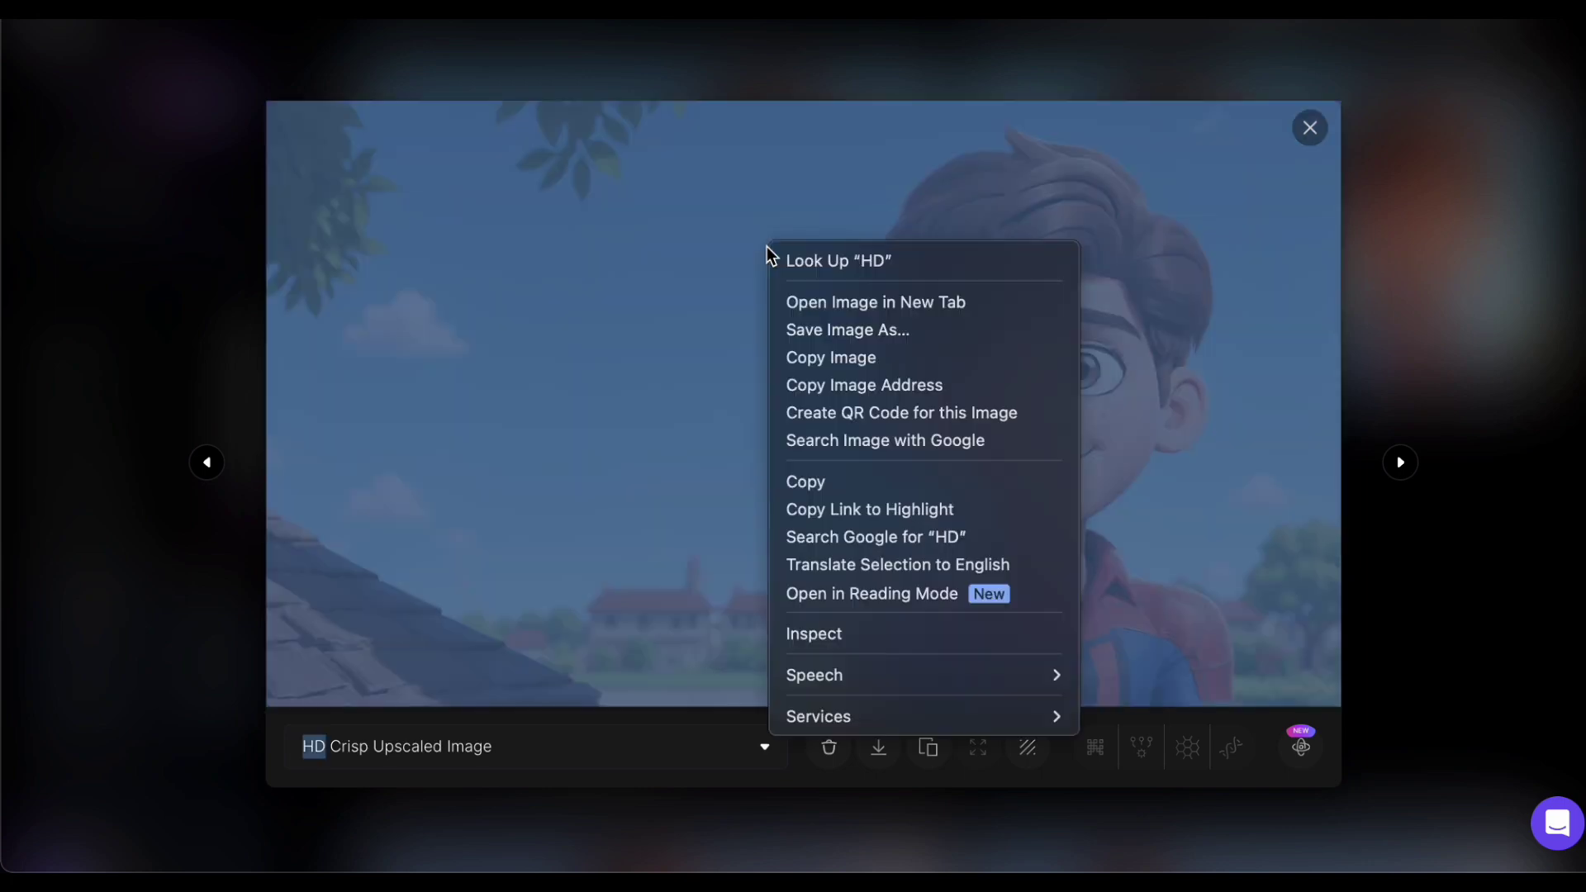
{"action": "left_click", "coordinate": [861, 329]}
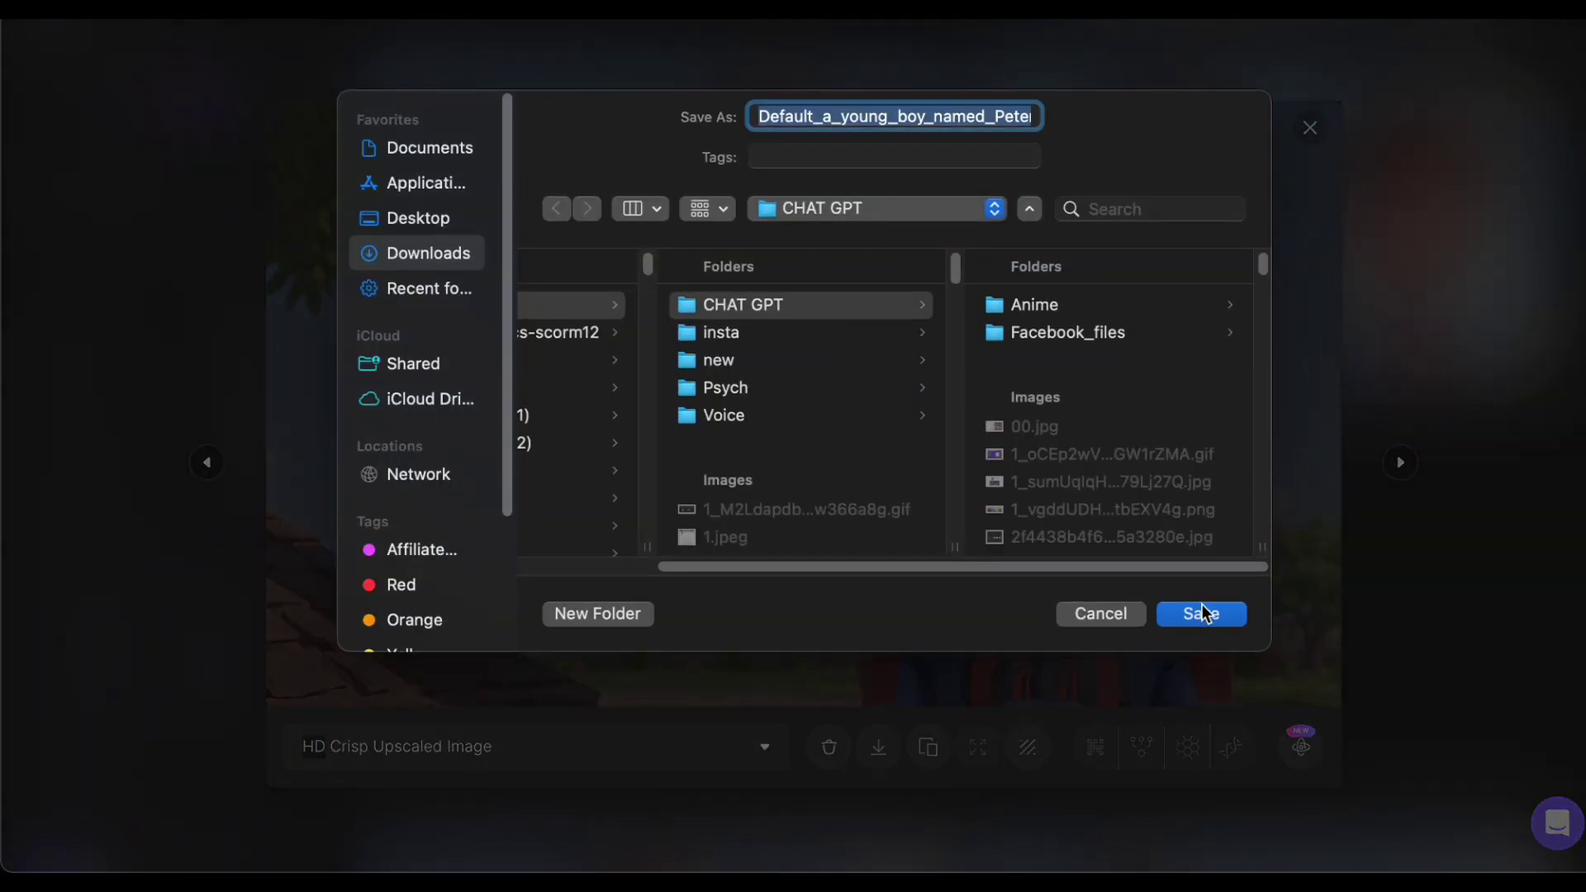
{"action": "left_click", "coordinate": [1203, 613]}
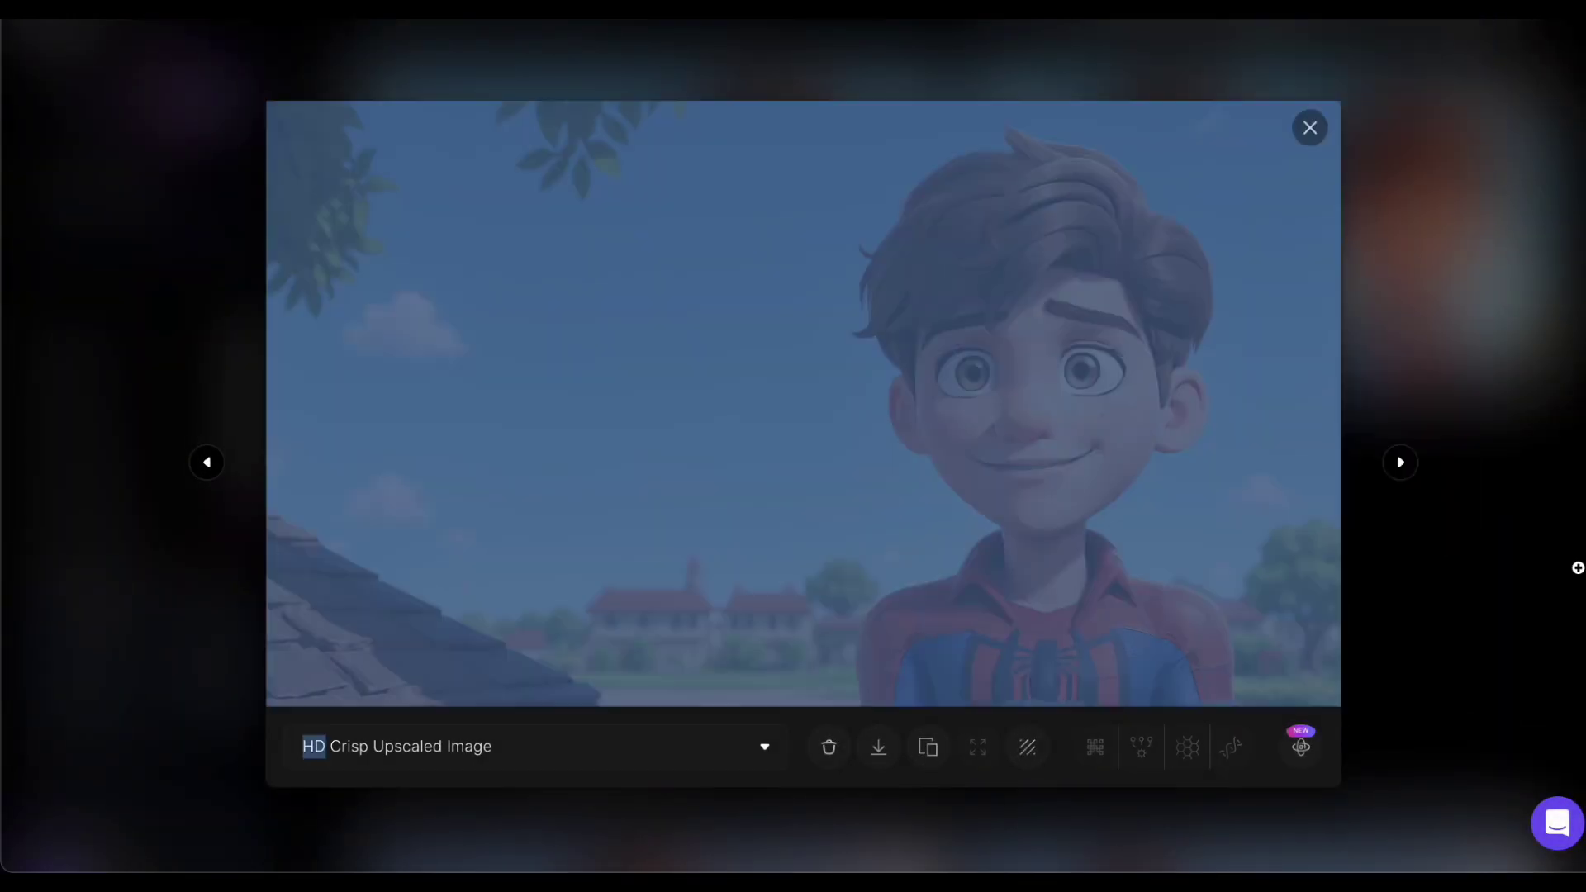
{"action": "left_click", "coordinate": [1578, 568]}
Step: Turn on the Image to Image input in Image Guidance
{"action": "mouse_move", "coordinate": [1083, 369]}
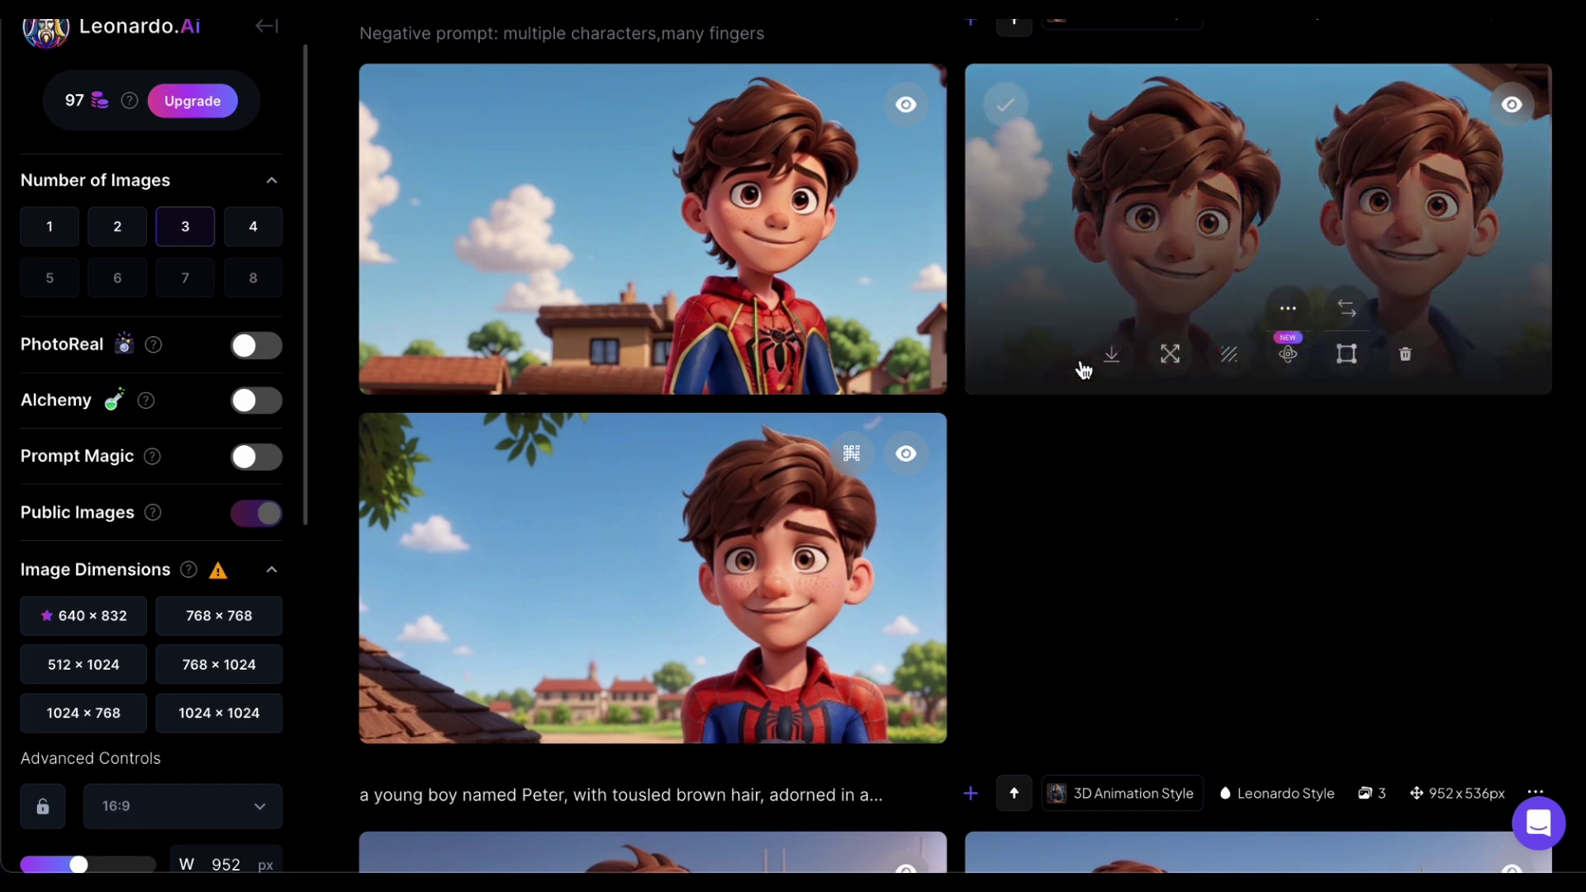
{"action": "scroll", "coordinate": [1083, 369], "scroll_direction": "up", "scroll_amount": 10}
{"action": "left_click", "coordinate": [661, 361]}
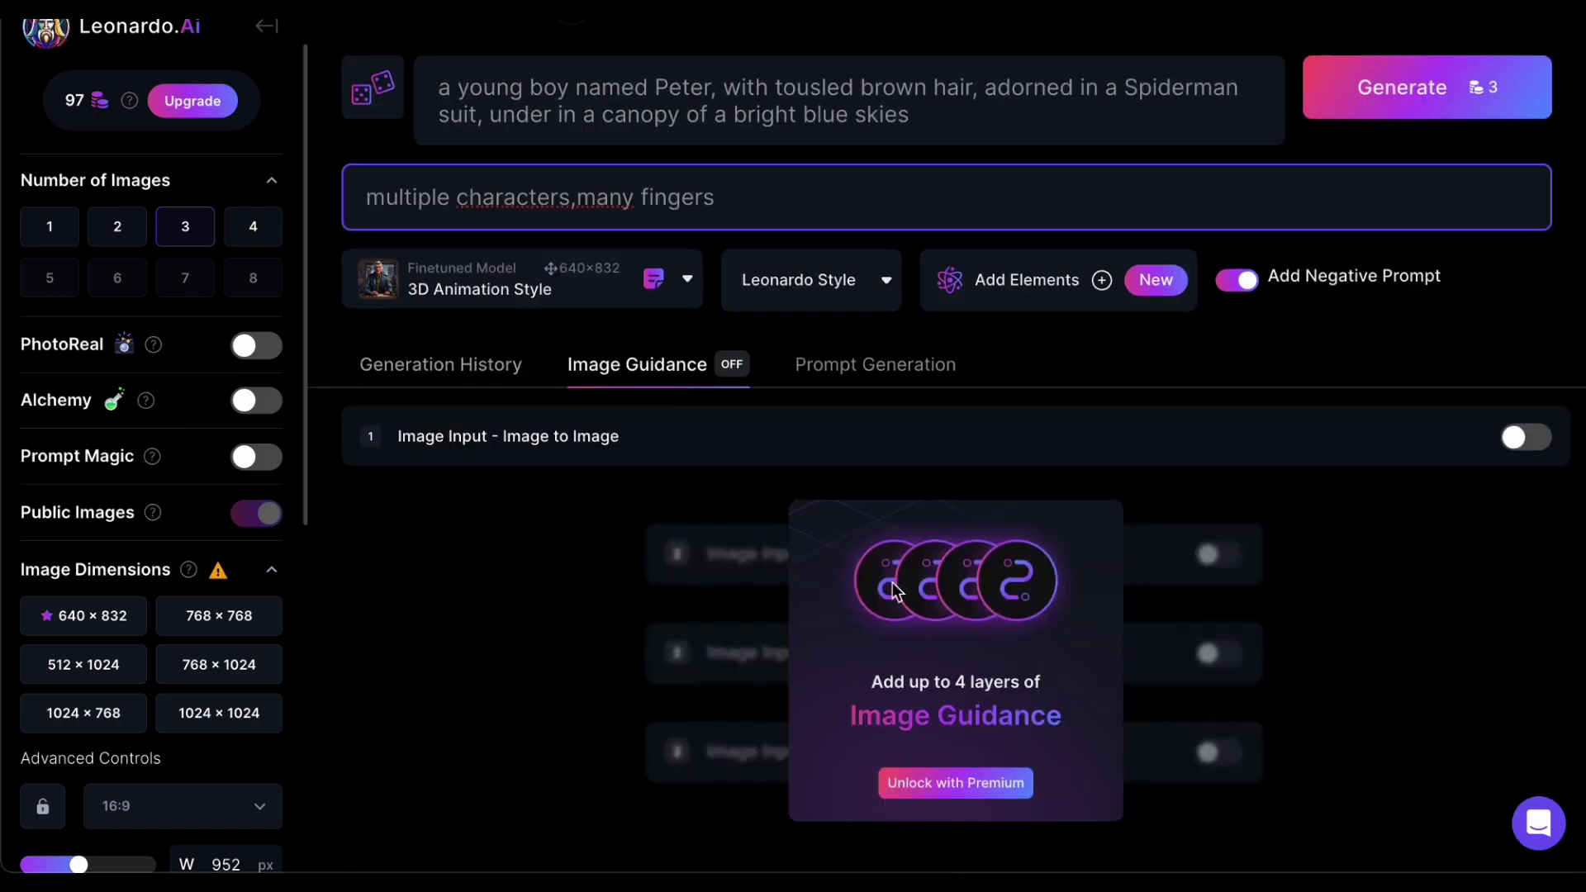
{"action": "scroll", "coordinate": [751, 511], "scroll_direction": "up", "scroll_amount": 1}
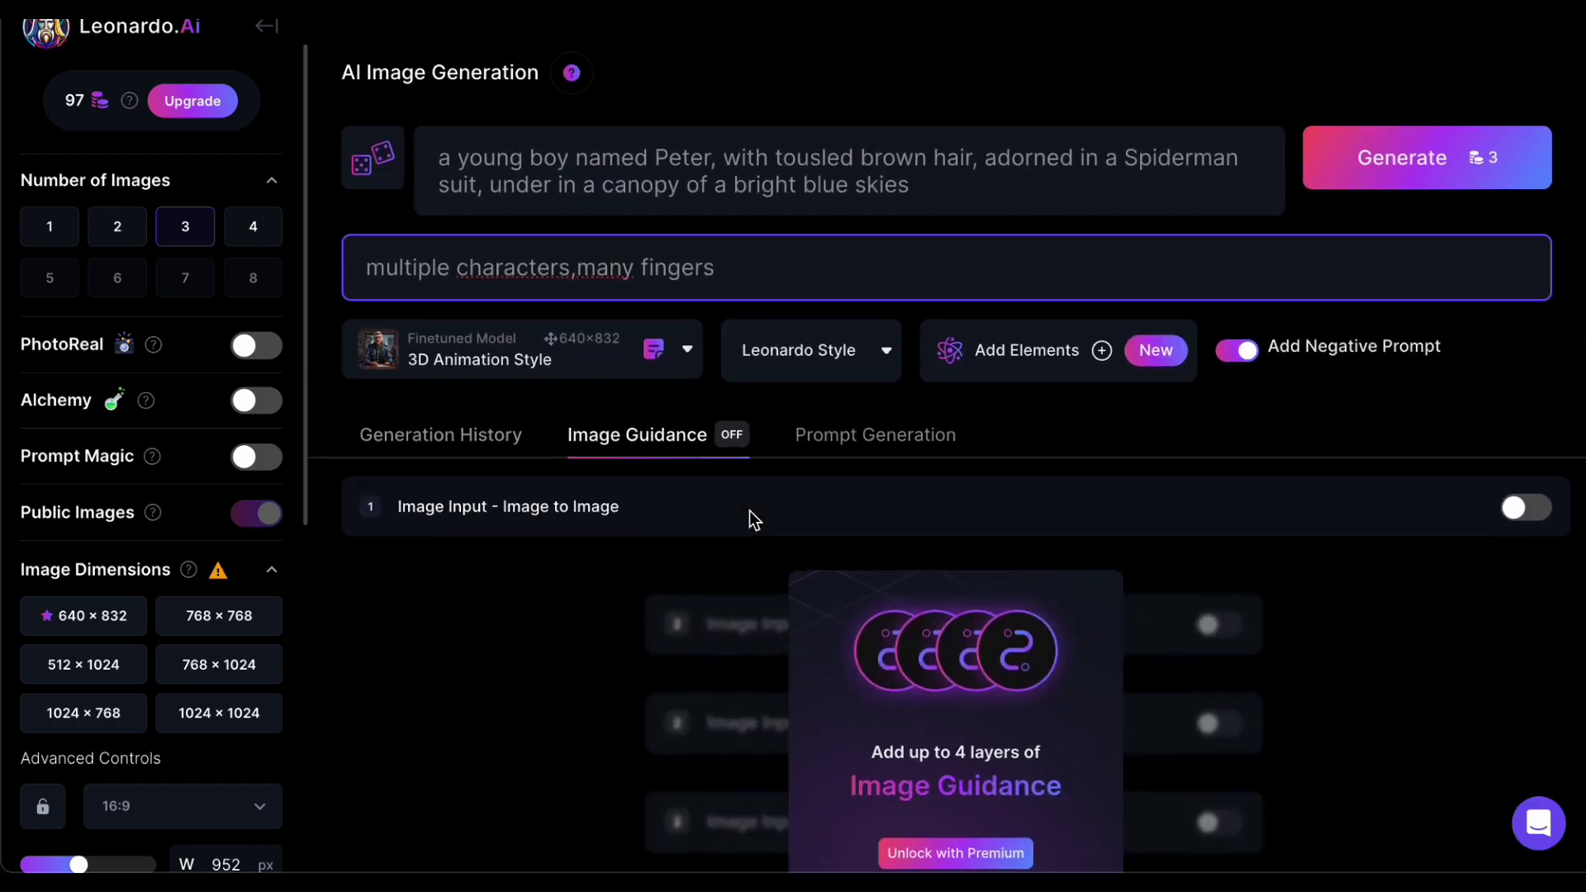
{"action": "left_click", "coordinate": [1527, 507]}
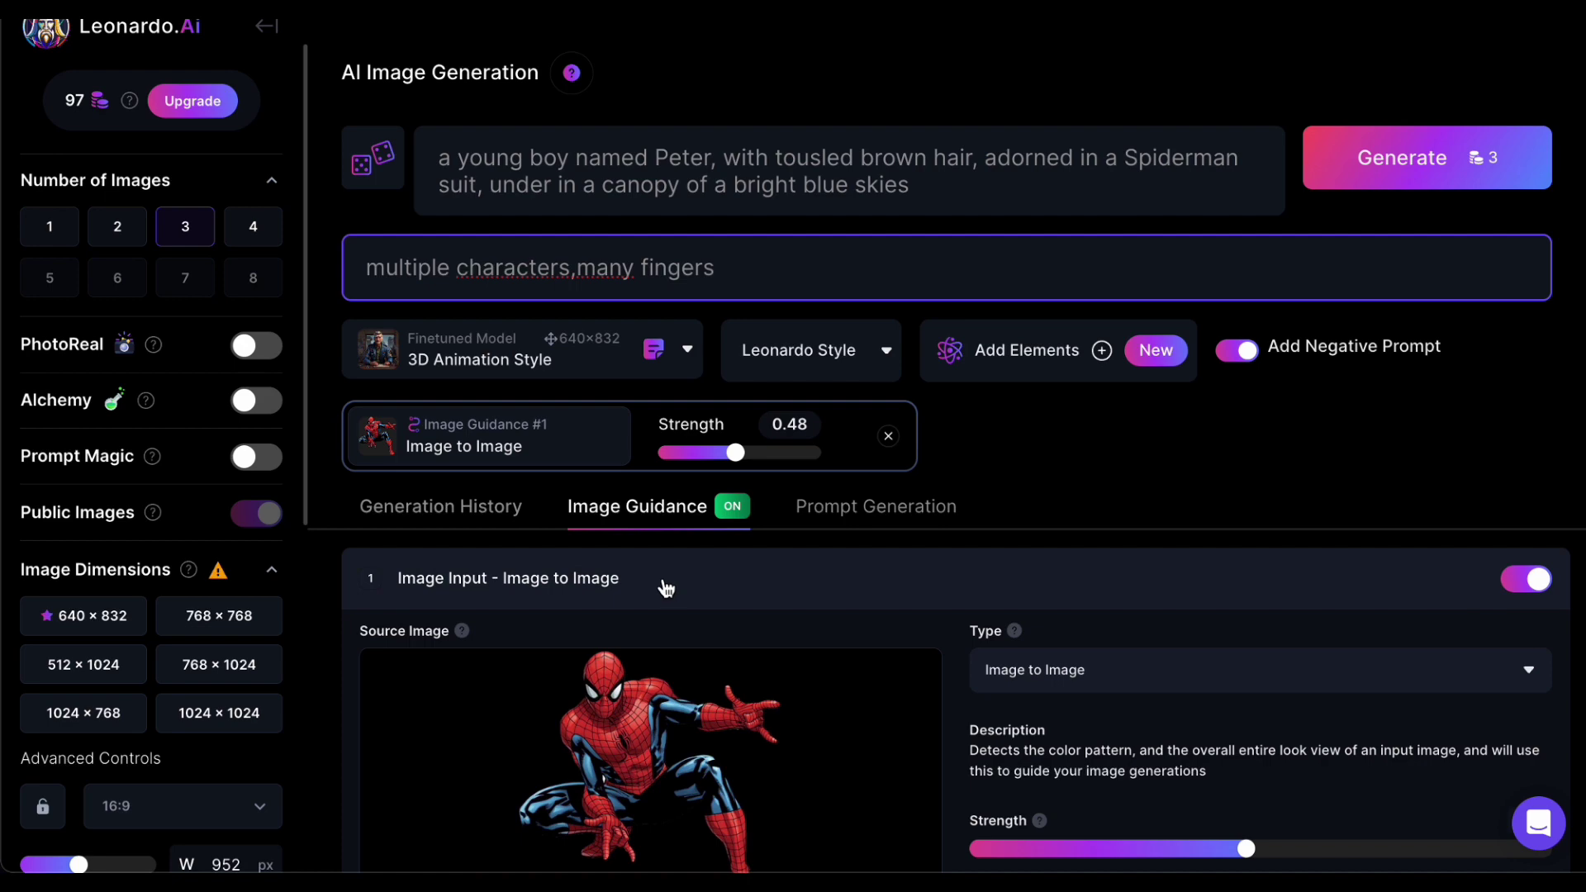
Step: Remove the existing Spiderman source image from the Image Guidance input
{"action": "scroll", "coordinate": [665, 589], "scroll_direction": "down", "scroll_amount": 6}
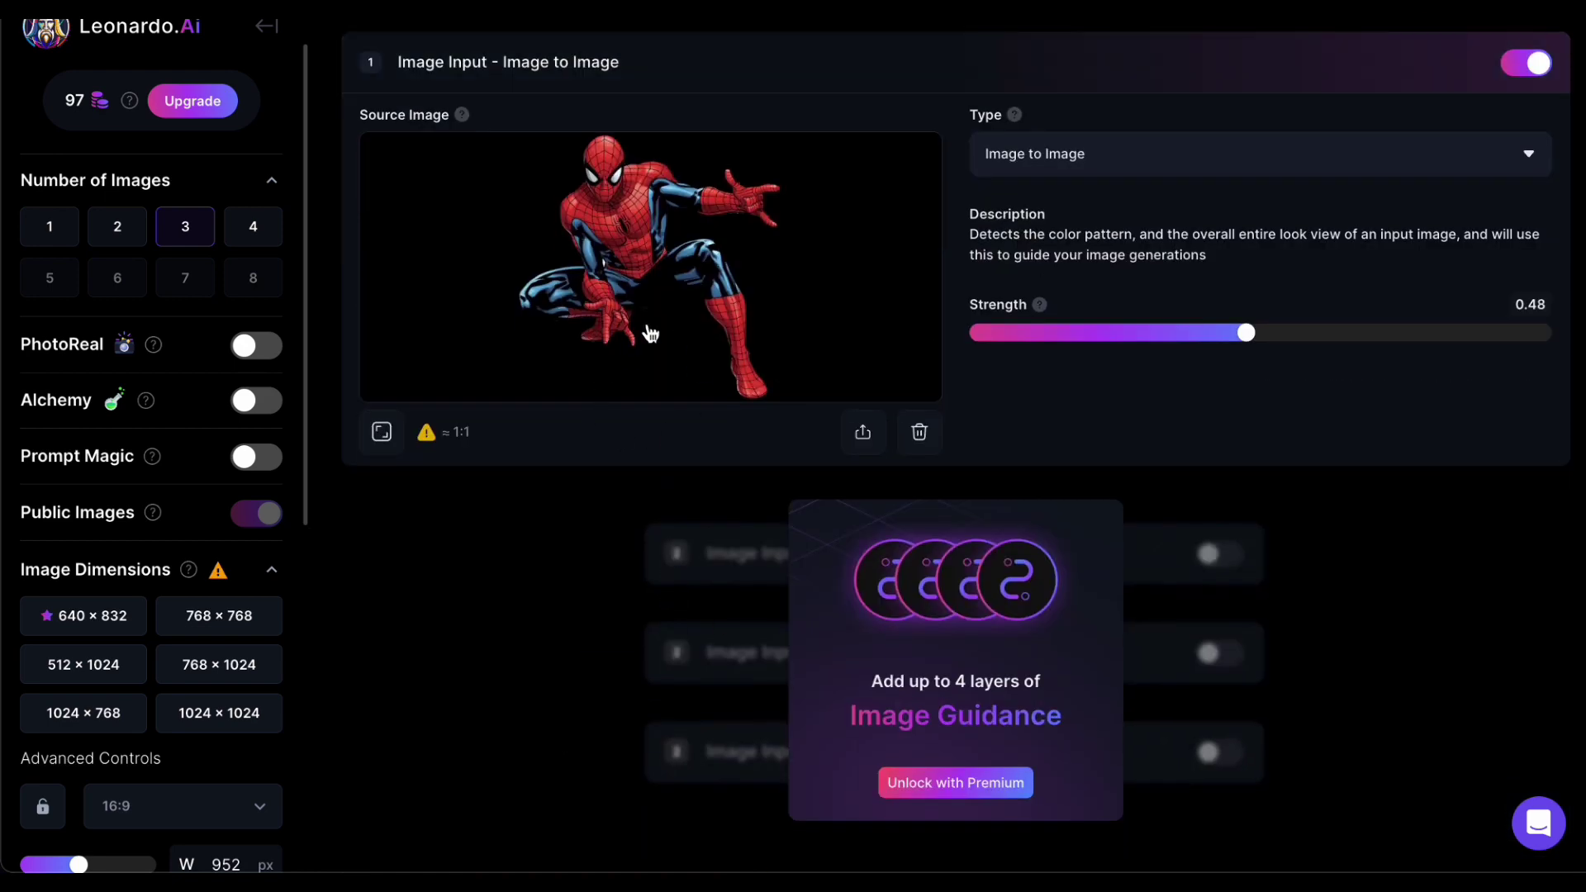
{"action": "scroll", "coordinate": [624, 352], "scroll_direction": "up", "scroll_amount": 1}
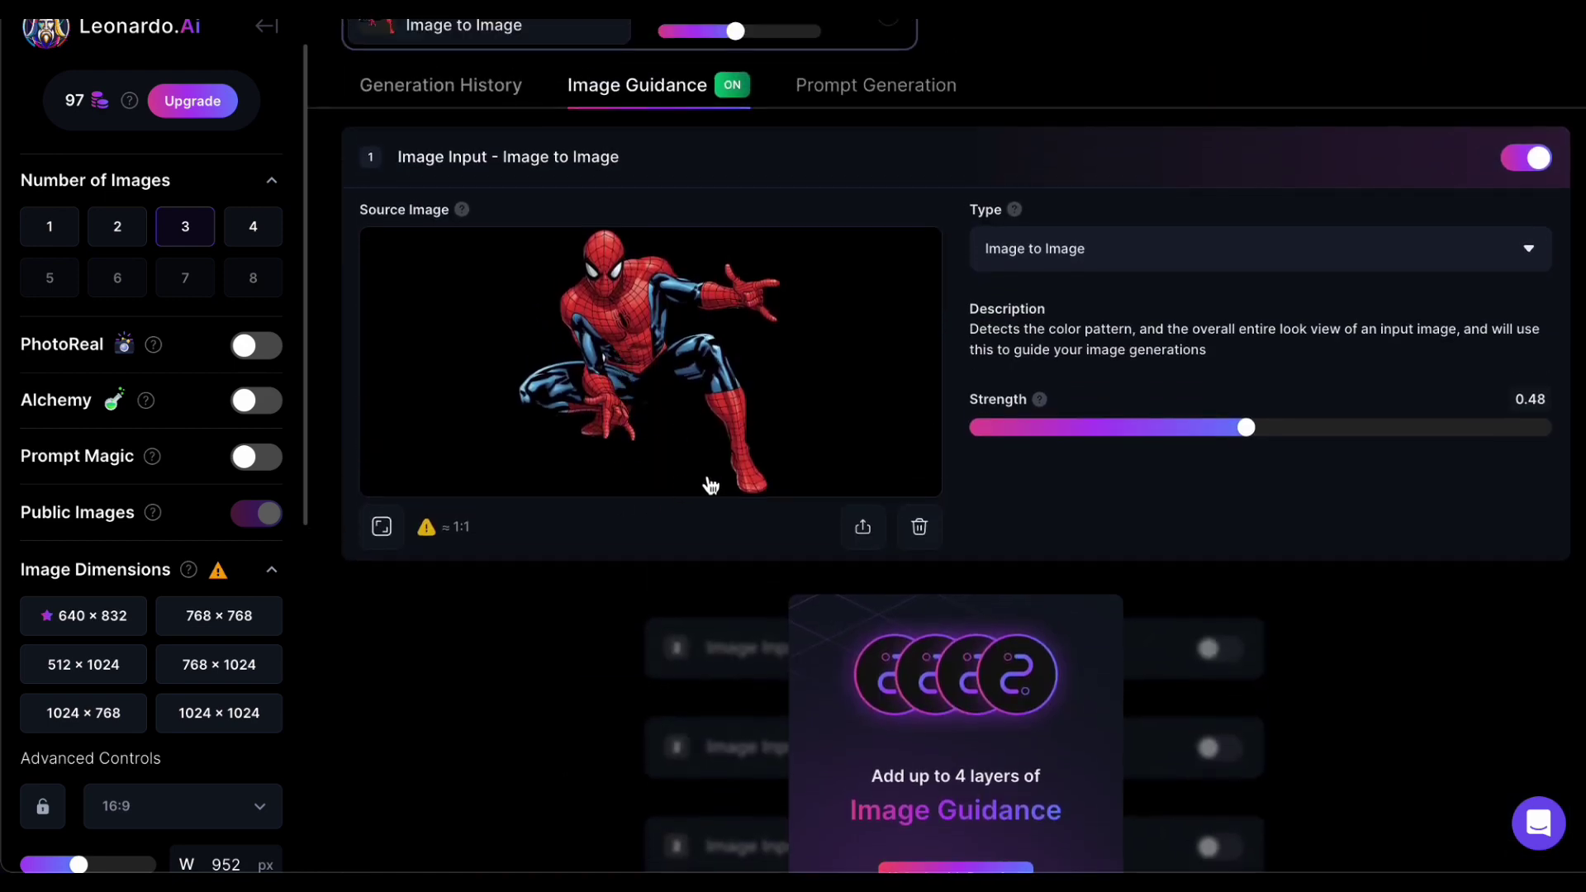
{"action": "left_click", "coordinate": [932, 529]}
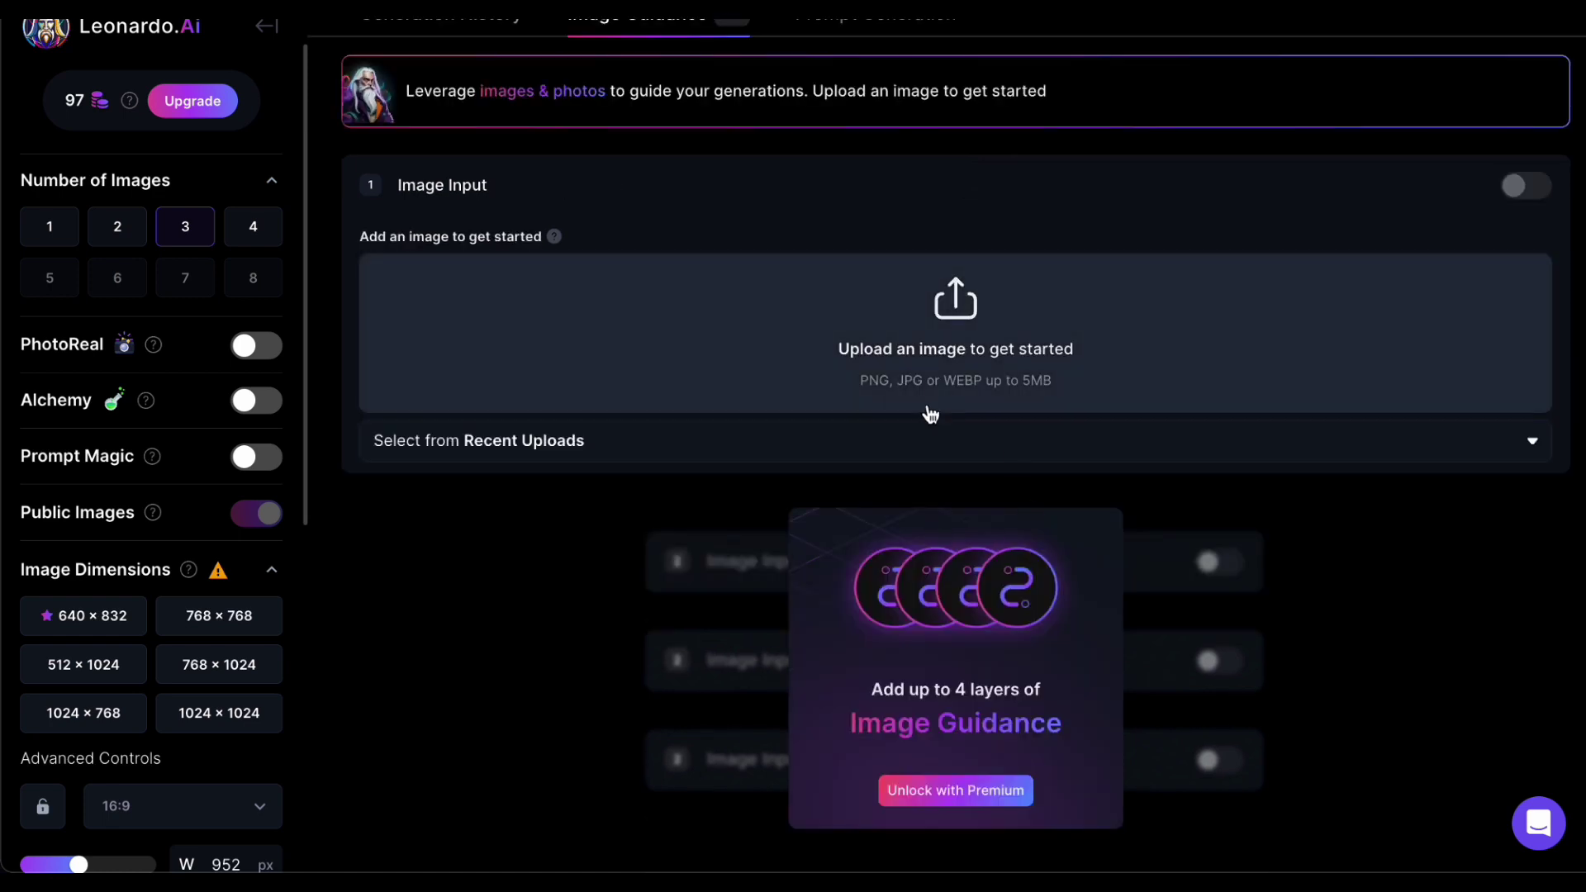
{"action": "scroll", "coordinate": [932, 462], "scroll_direction": "up", "scroll_amount": 3}
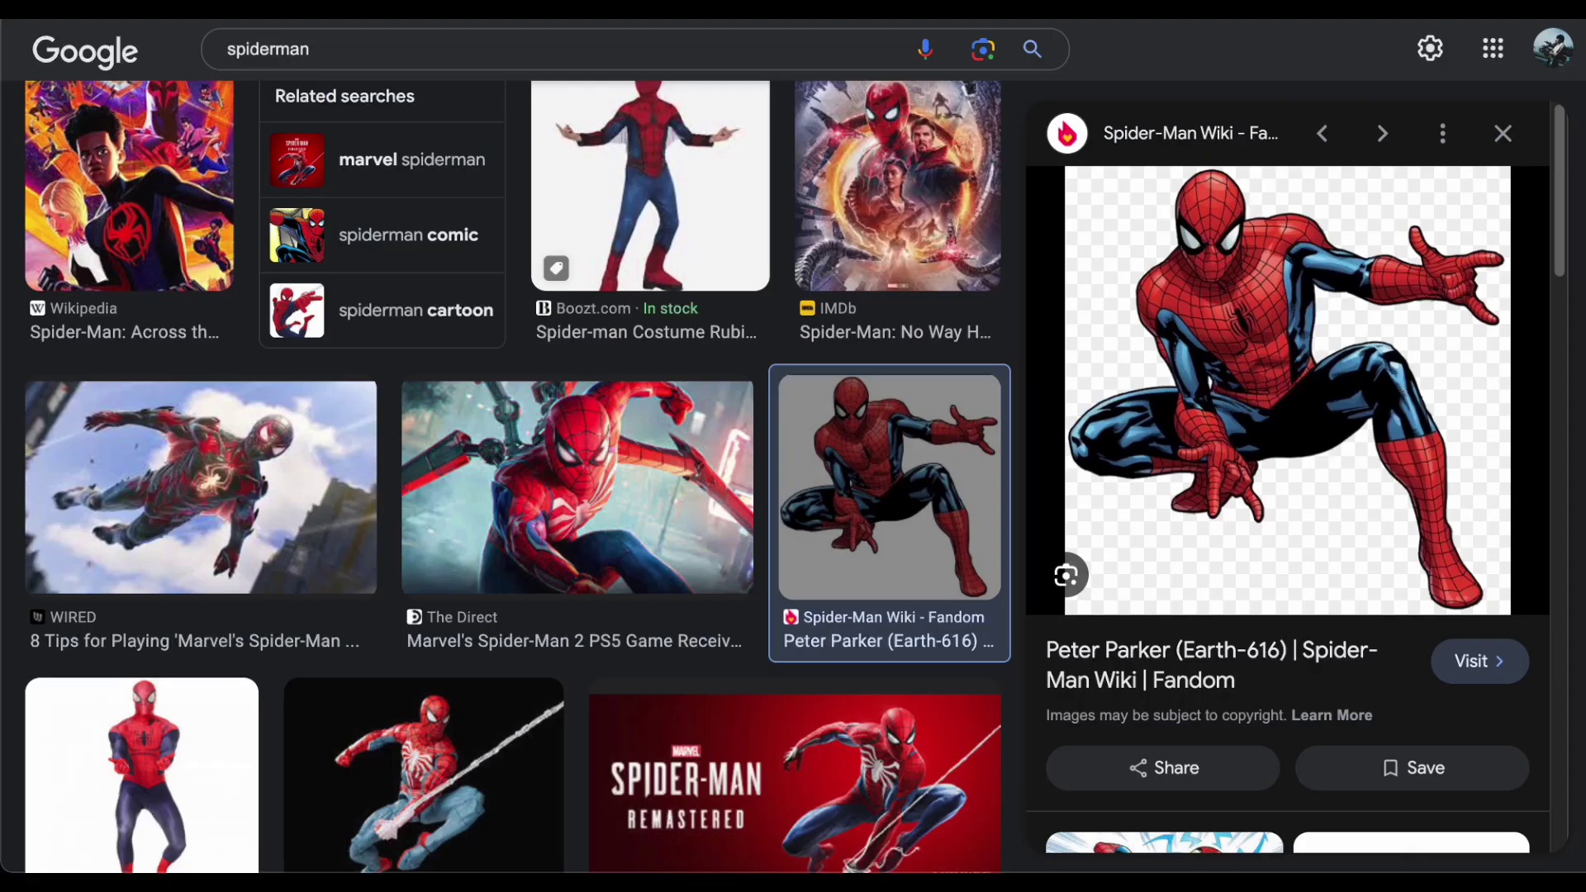
Step: Search Google Images for "bank" in place of the Spiderman search
{"action": "scroll", "coordinate": [701, 514], "scroll_direction": "up", "scroll_amount": 5}
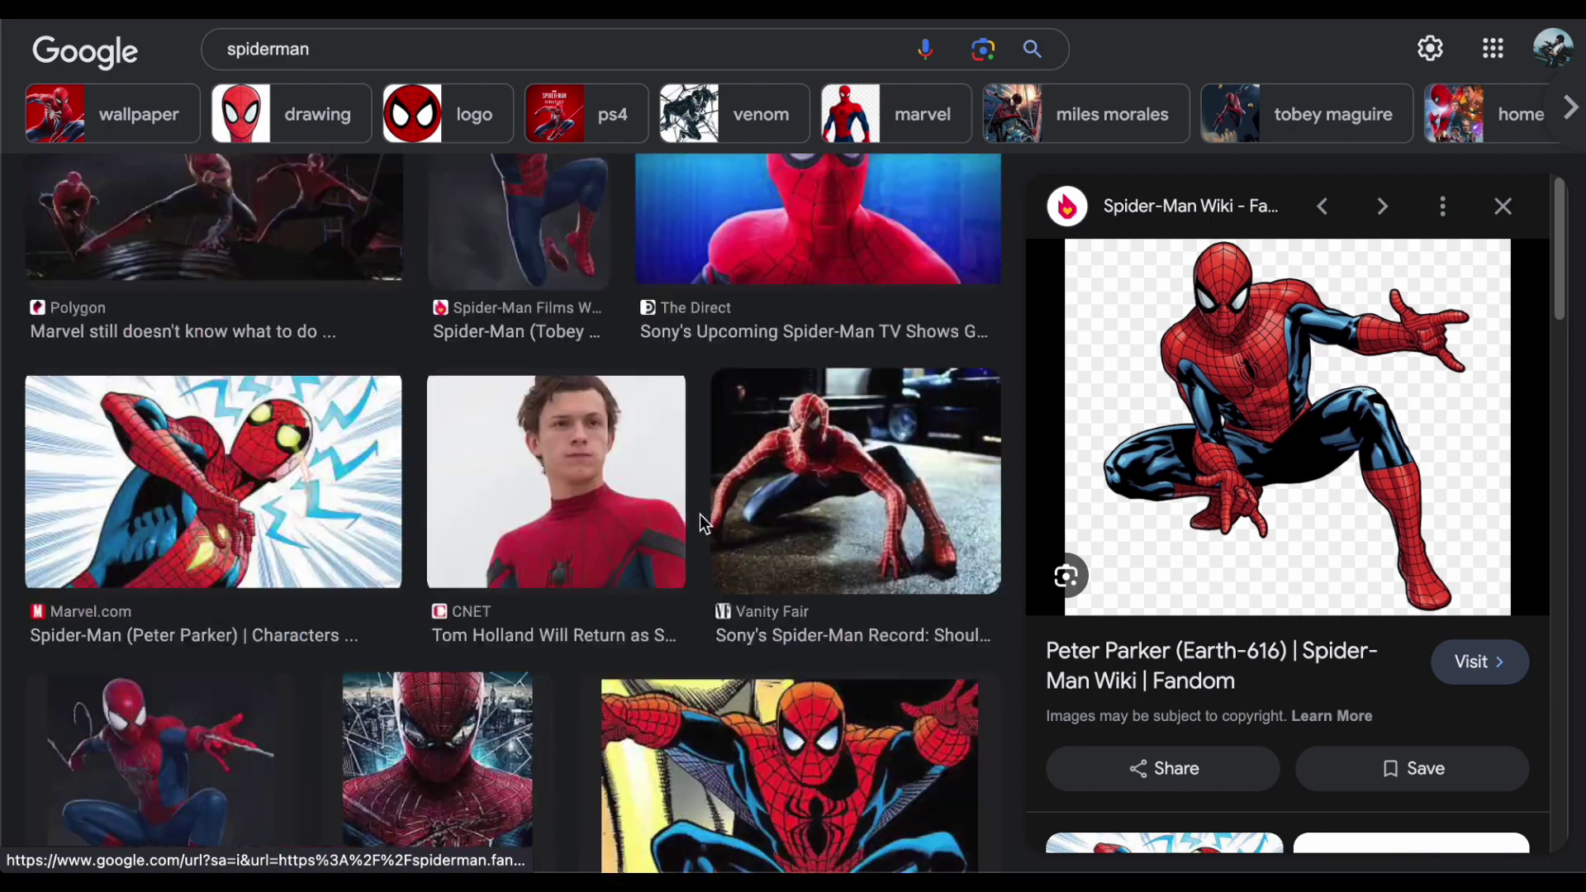
{"action": "scroll", "coordinate": [701, 514], "scroll_direction": "up", "scroll_amount": 5}
{"action": "left_click_drag", "start_coordinate": [350, 82], "coordinate": [211, 73]}
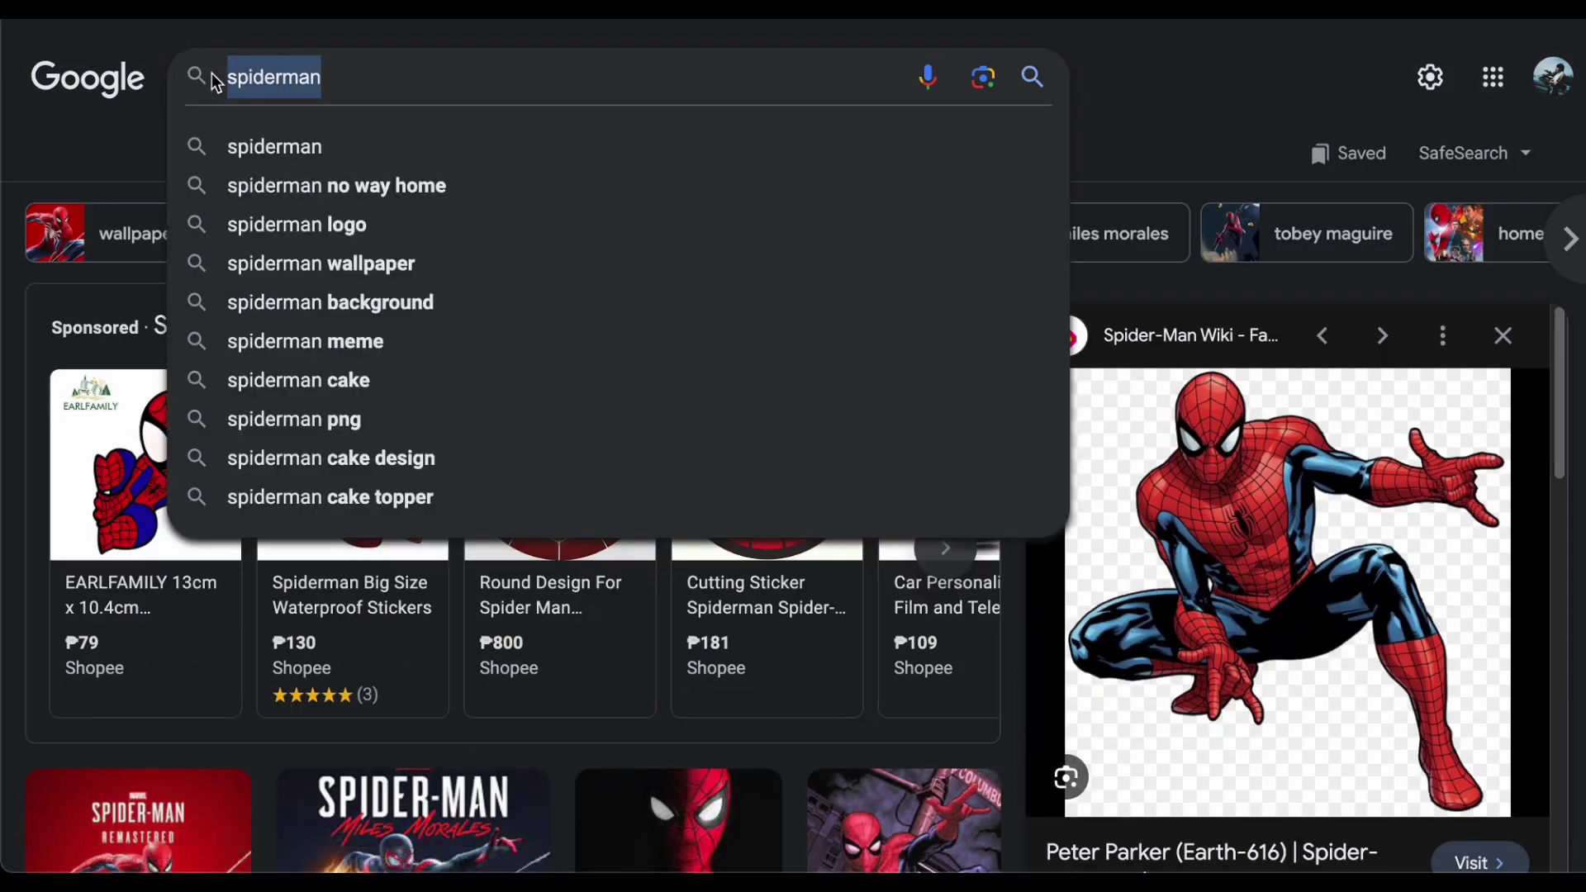
{"action": "type", "text": "bank"}
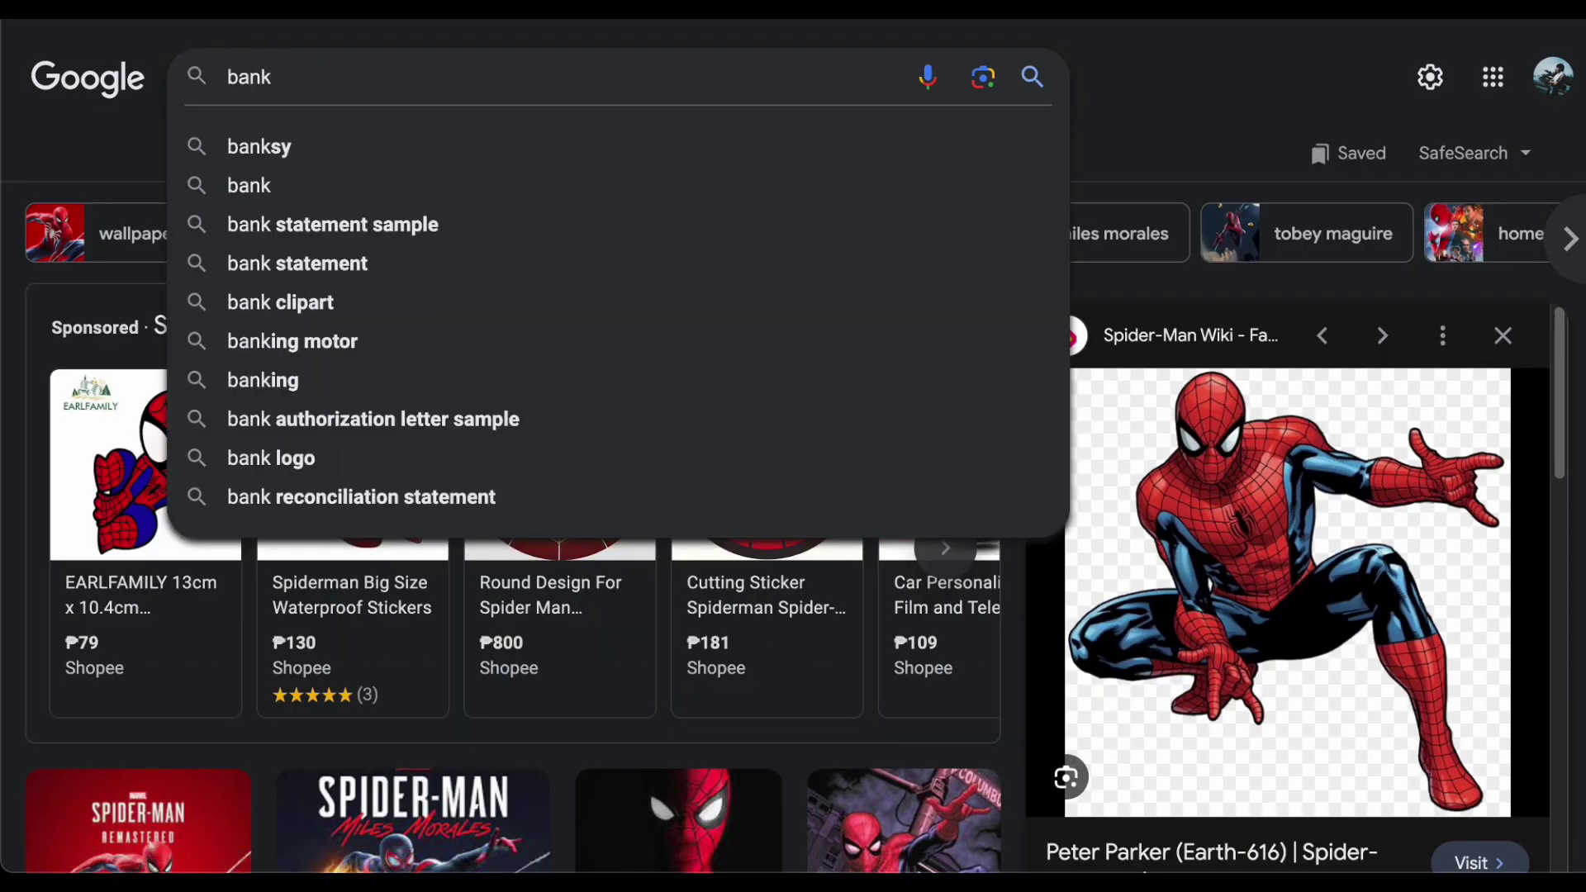
{"action": "key", "text": "Return"}
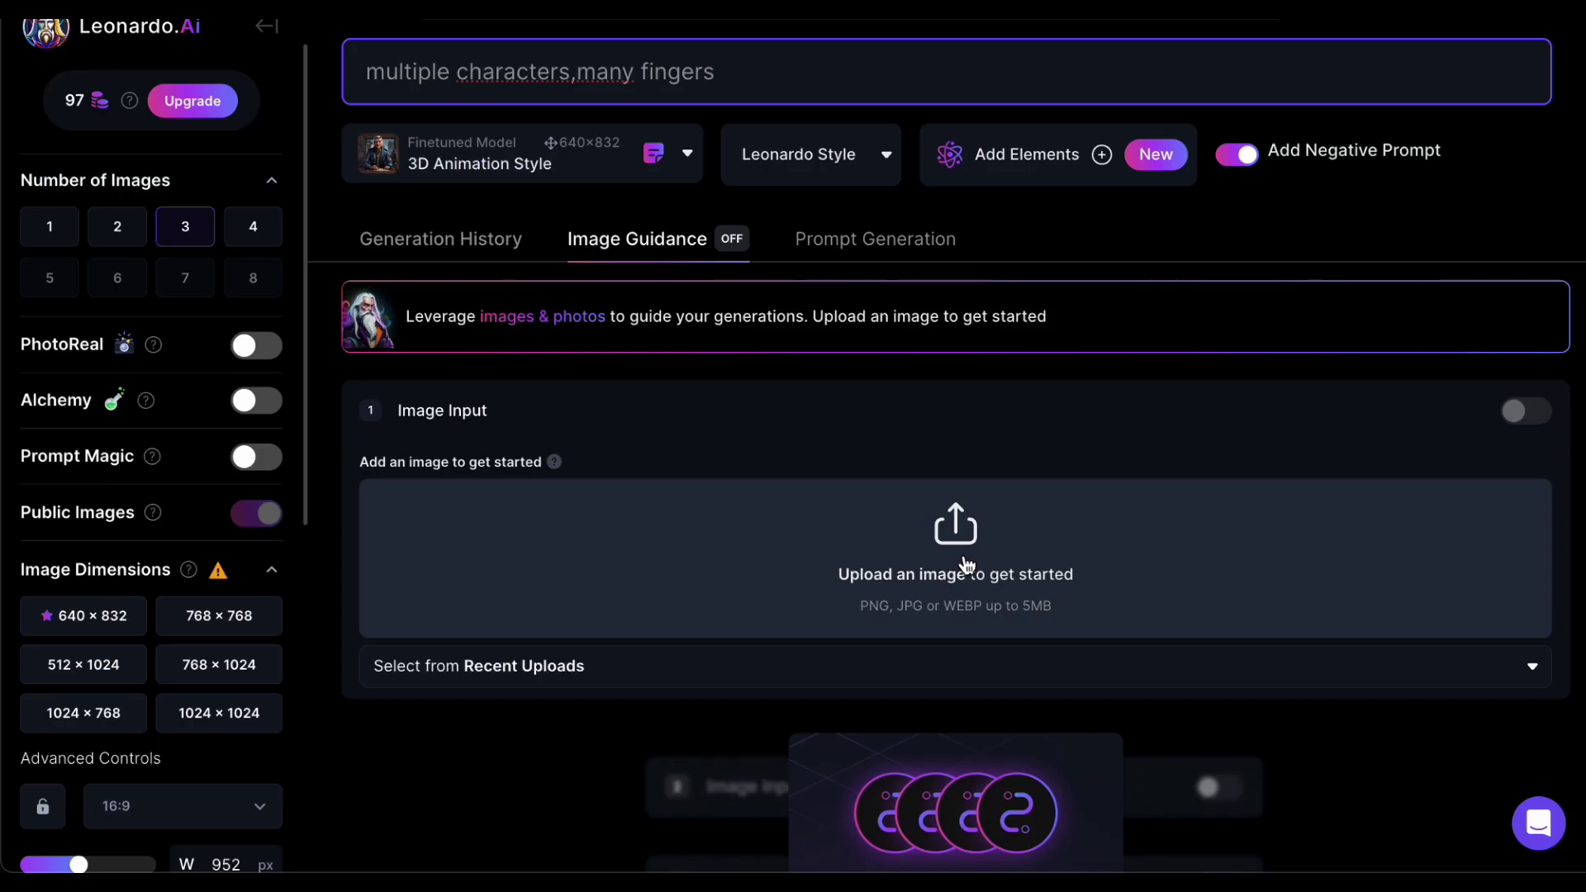
Step: Upload the bank illustration in Leonardo.Ai as the source image for Image Guidance
{"action": "left_click", "coordinate": [966, 566]}
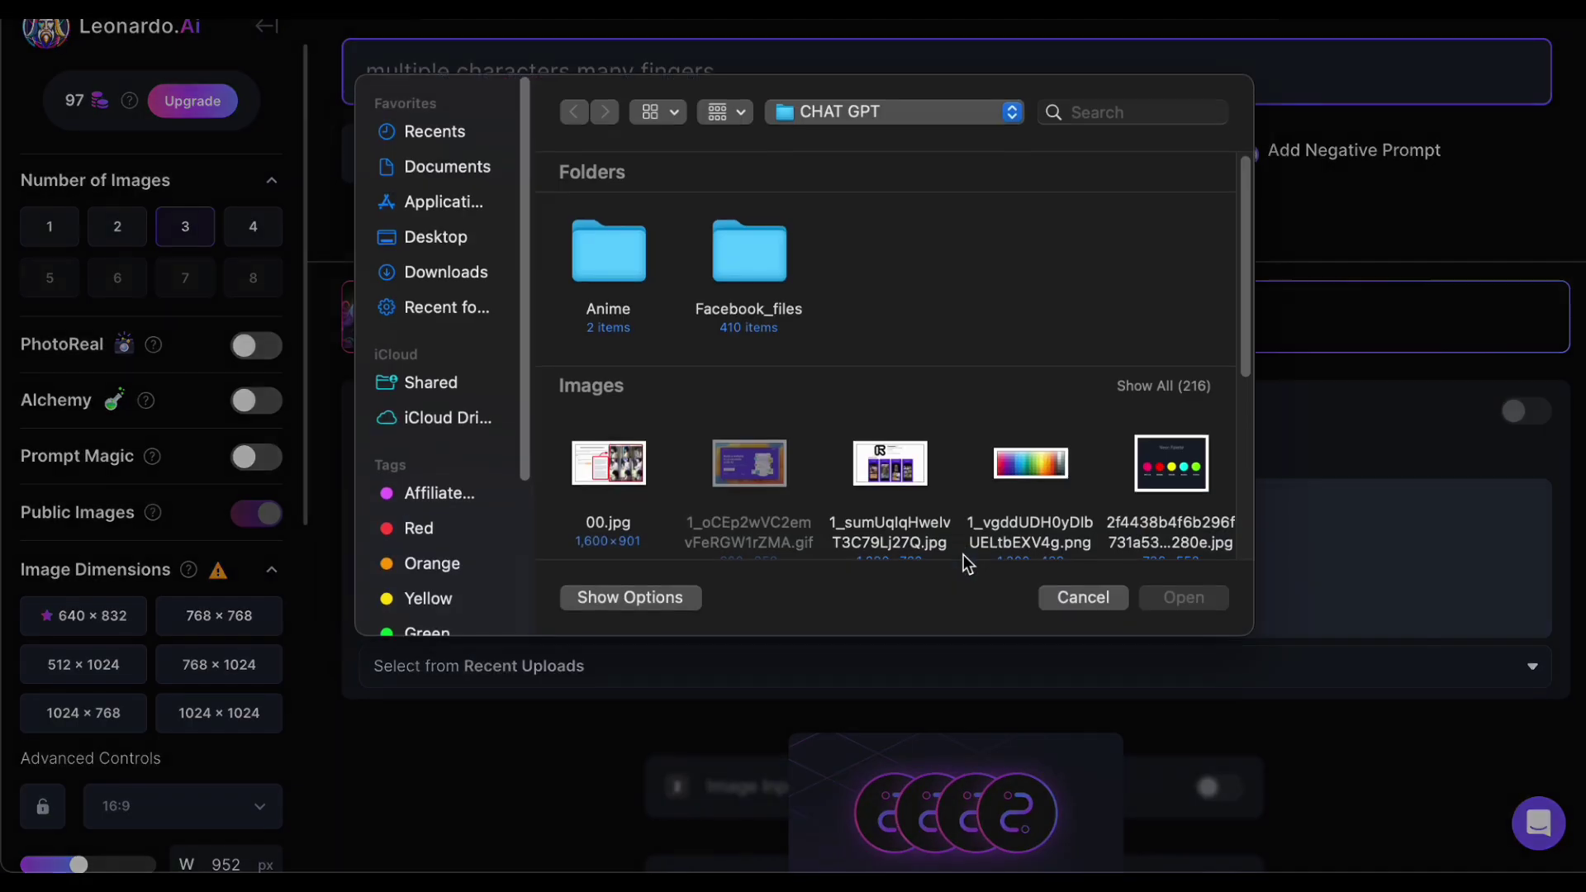
{"action": "left_click", "coordinate": [1170, 613]}
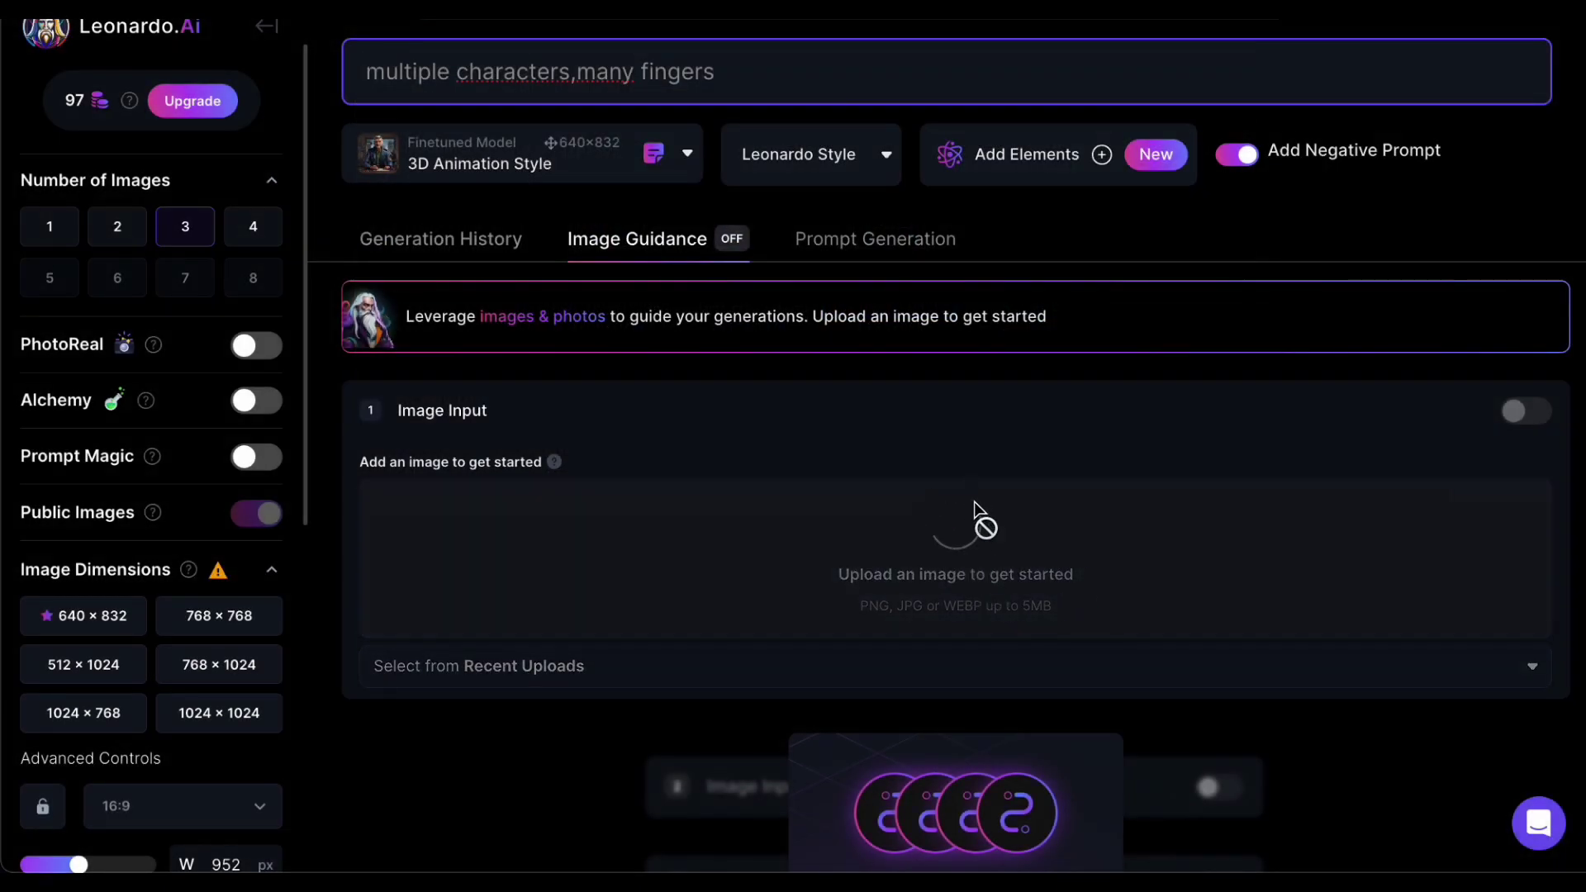
{"action": "scroll", "coordinate": [774, 463], "scroll_direction": "up", "scroll_amount": 3}
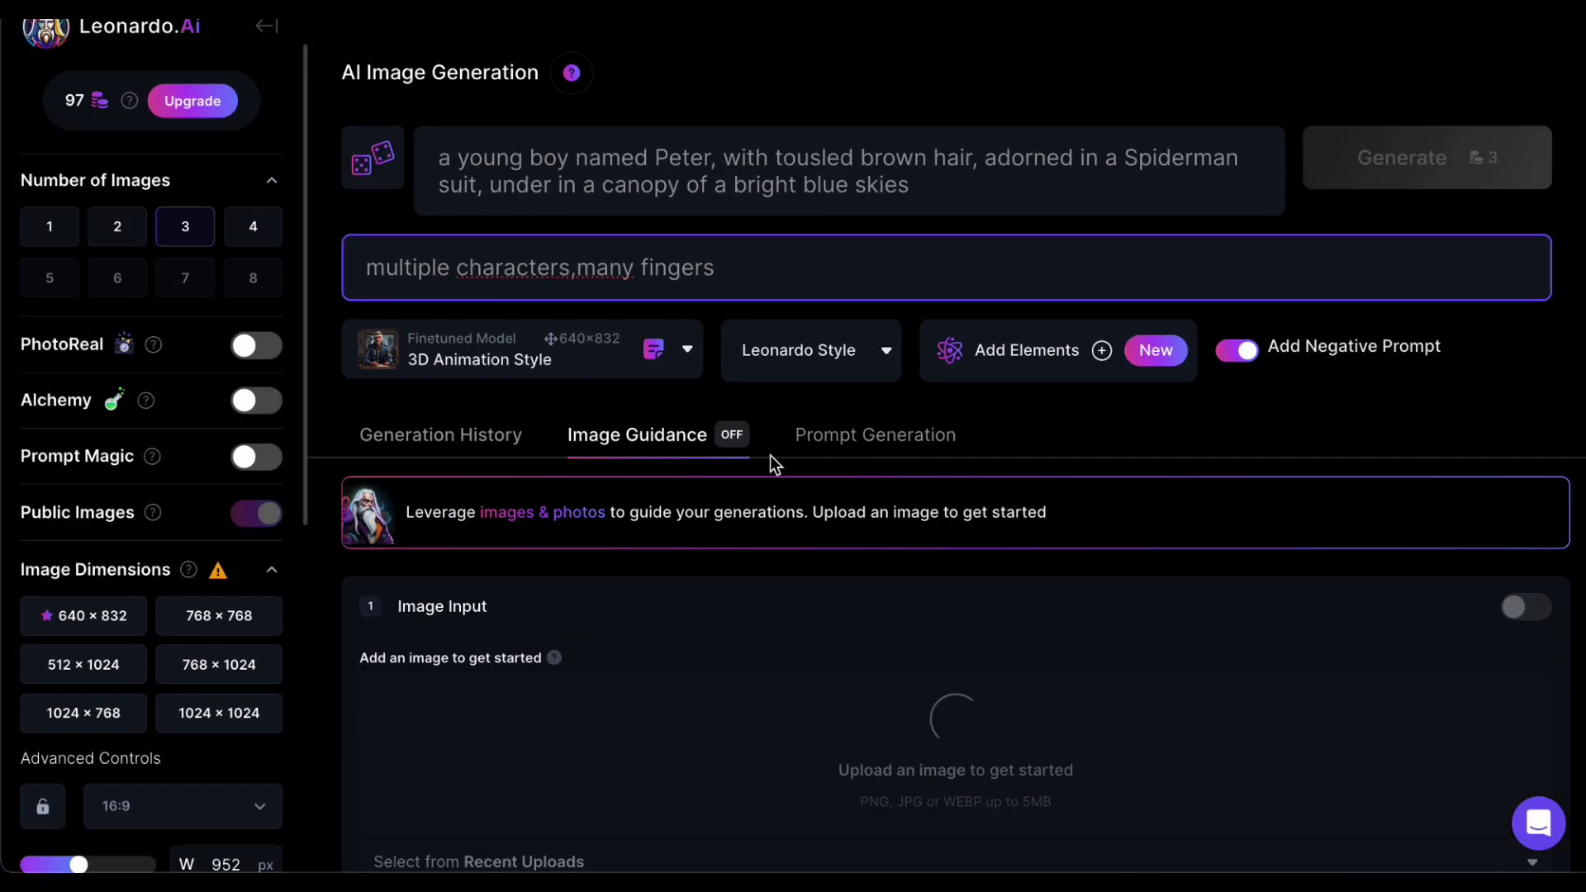
{"action": "scroll", "coordinate": [944, 571], "scroll_direction": "down", "scroll_amount": 5}
Step: Set the Image to Image guidance strength to 0.14 and generate three images, with the generation history shown
{"action": "left_click_drag", "start_coordinate": [1113, 421], "coordinate": [1002, 443]}
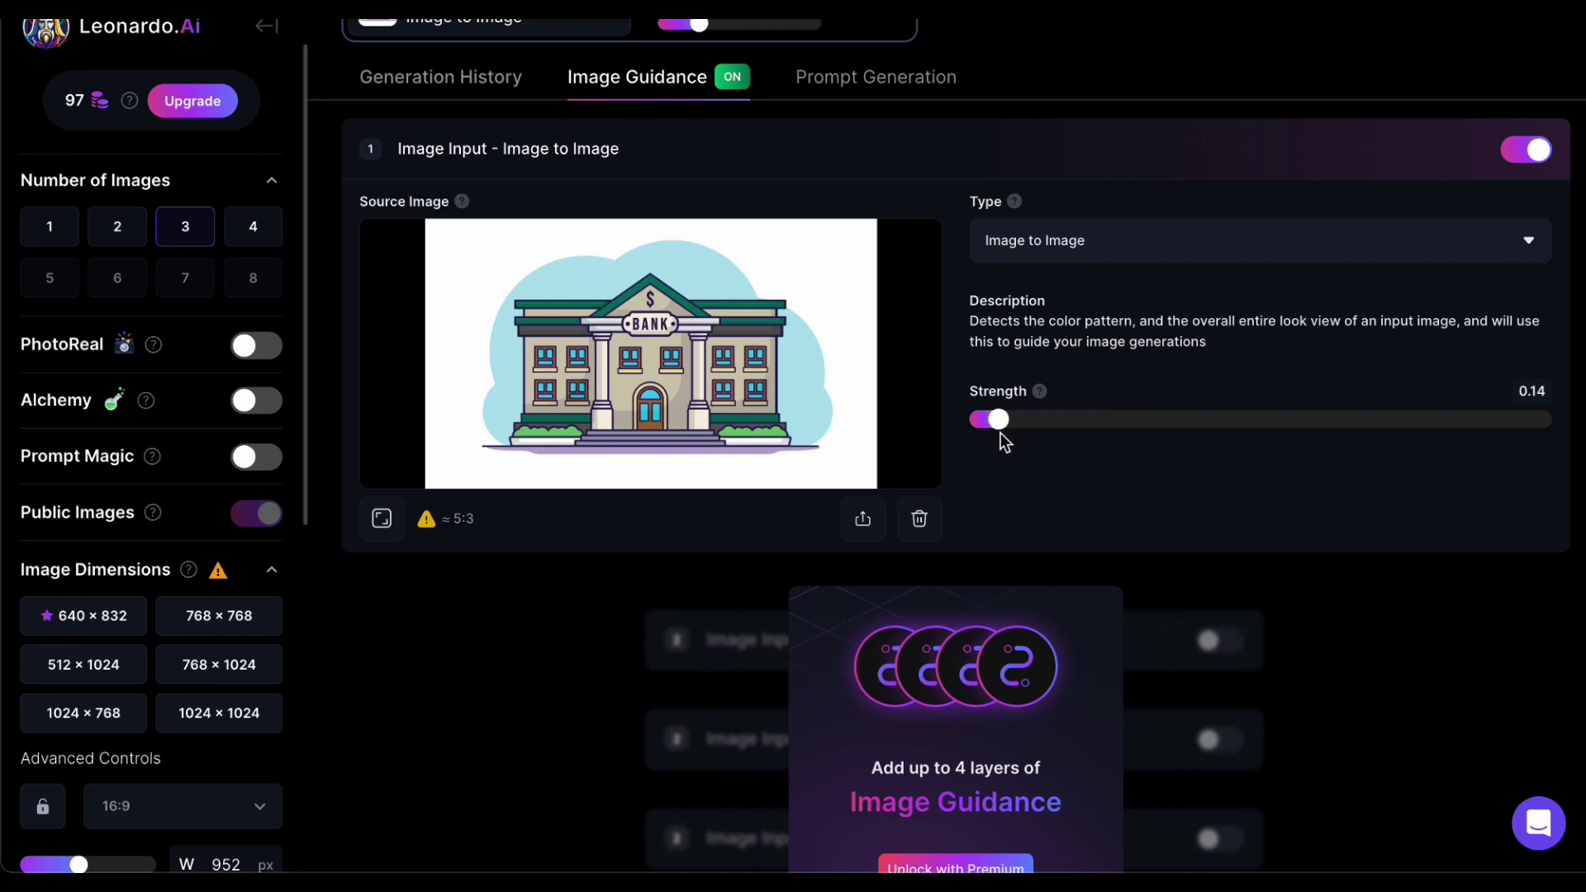
{"action": "scroll", "coordinate": [603, 409], "scroll_direction": "up", "scroll_amount": 5}
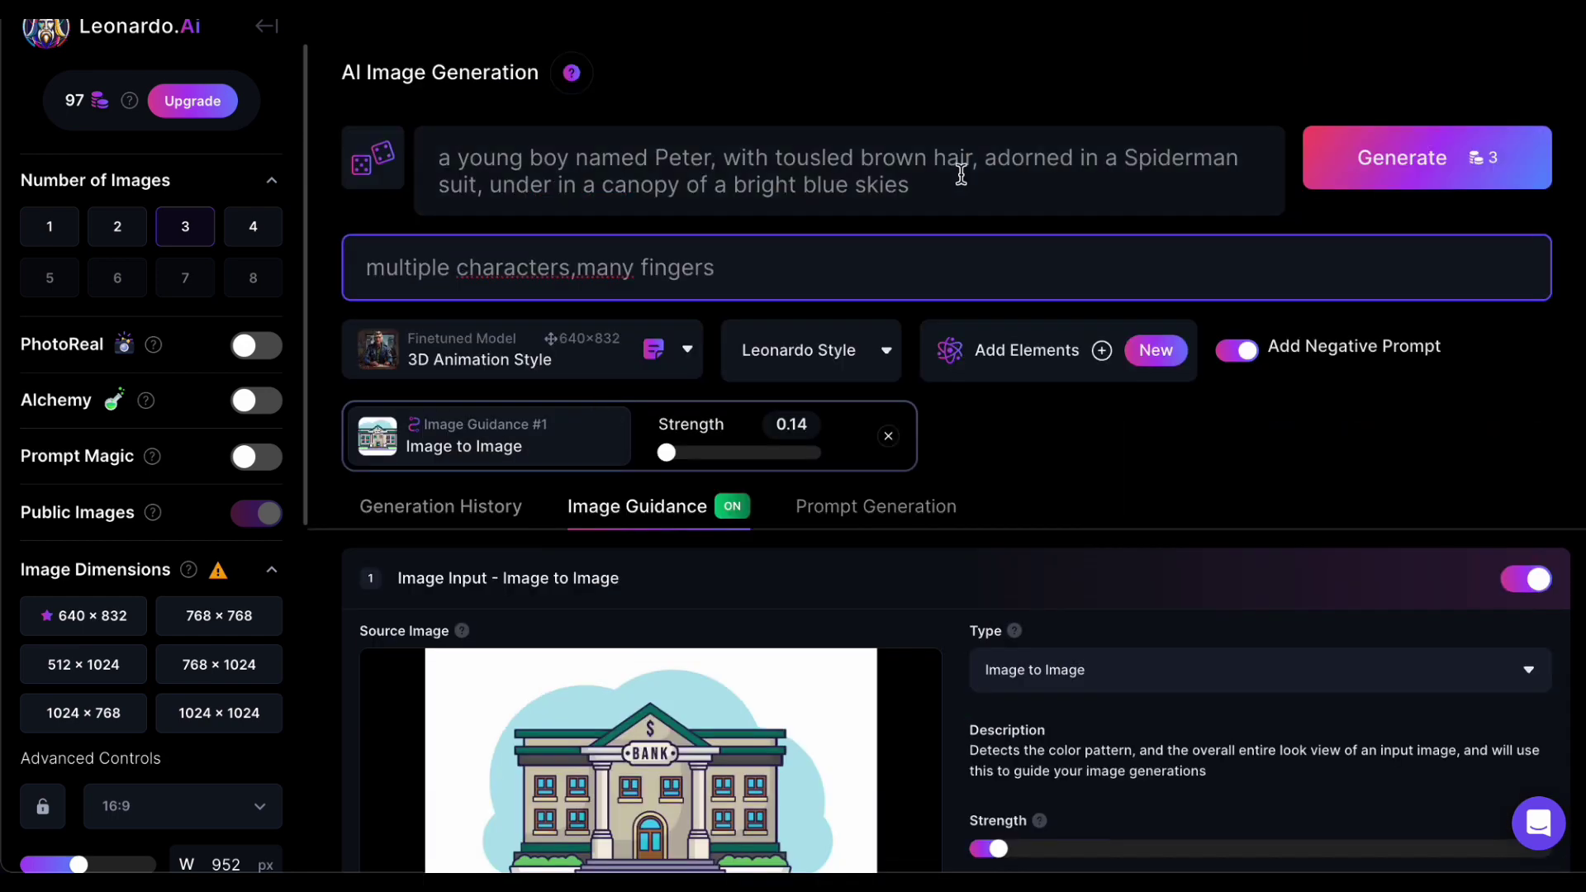
{"action": "left_click", "coordinate": [461, 510]}
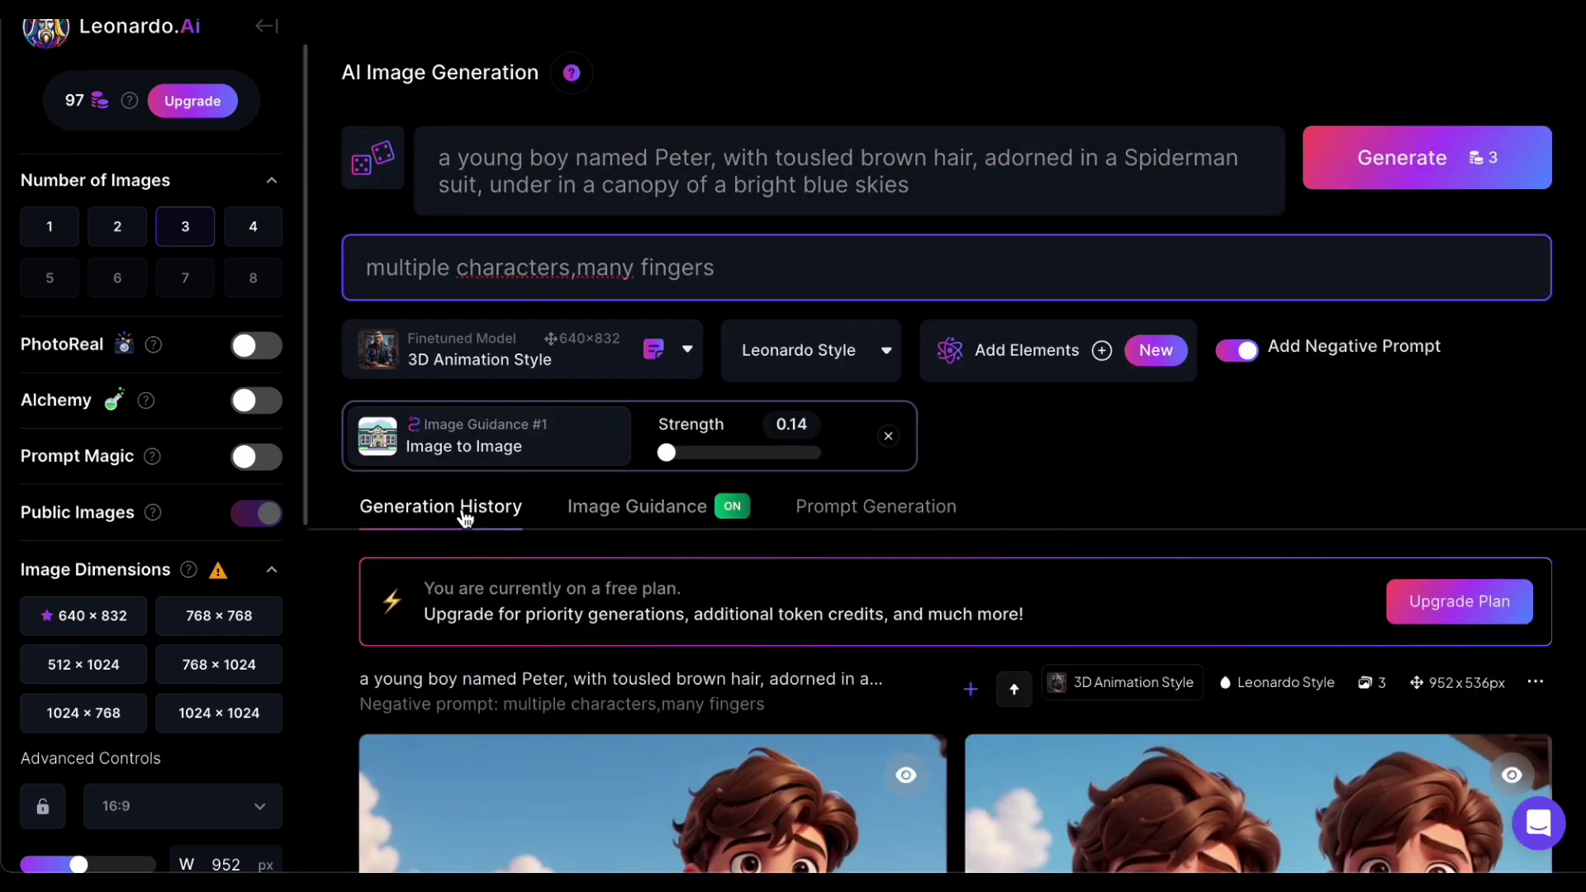
{"action": "left_click", "coordinate": [1415, 165]}
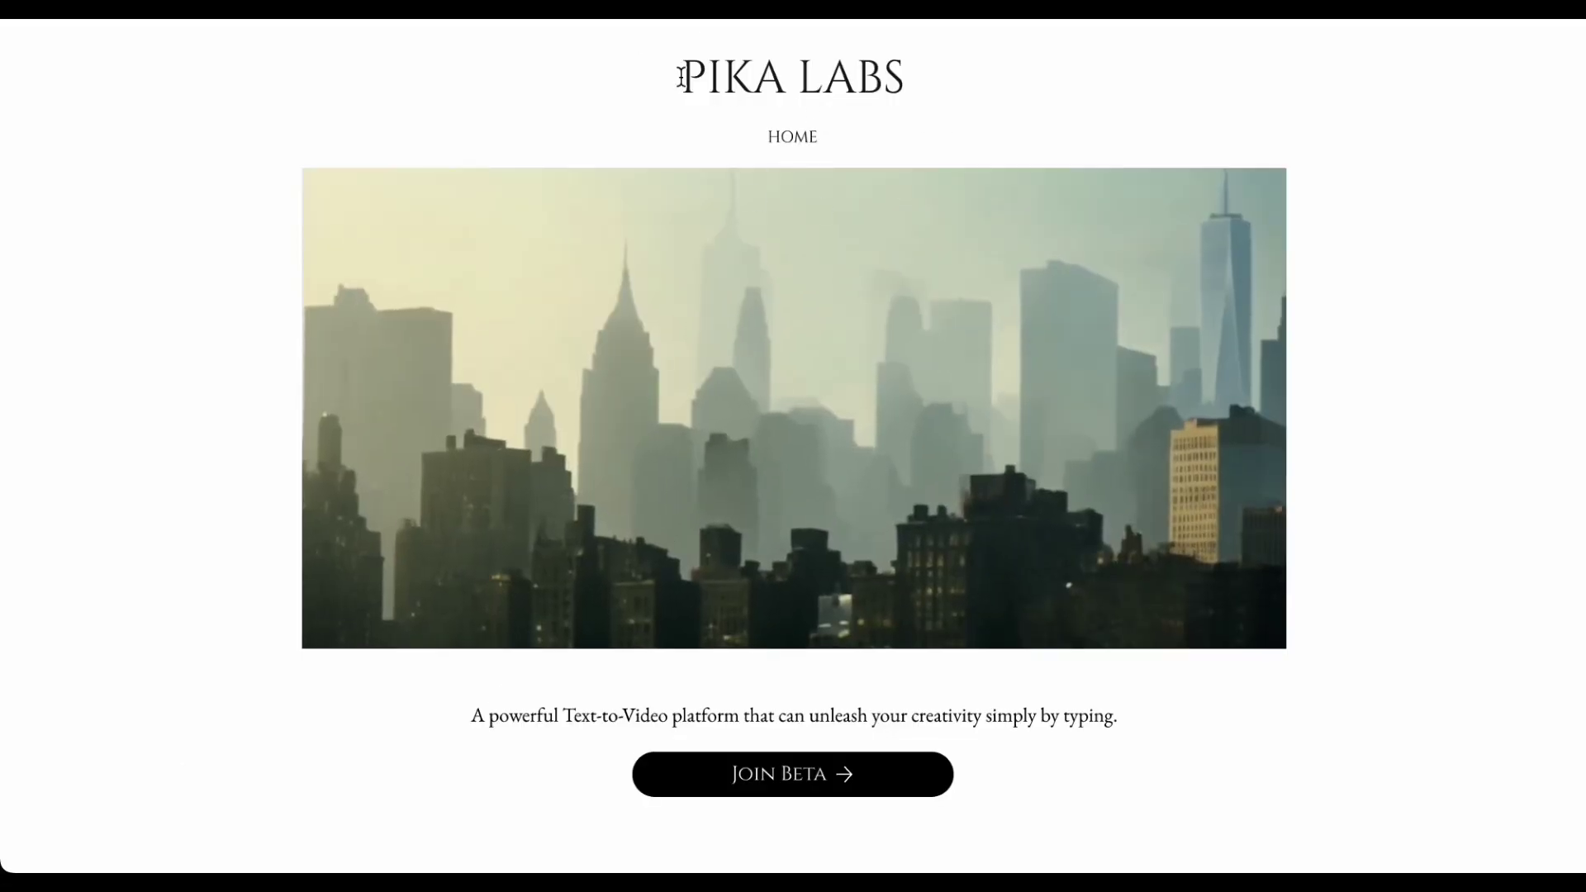
Step: Join the beta from the Pika Labs website and accept the invite to the Pika Discord server
{"action": "left_click_drag", "start_coordinate": [672, 74], "coordinate": [944, 78]}
{"action": "left_click", "coordinate": [1018, 99]}
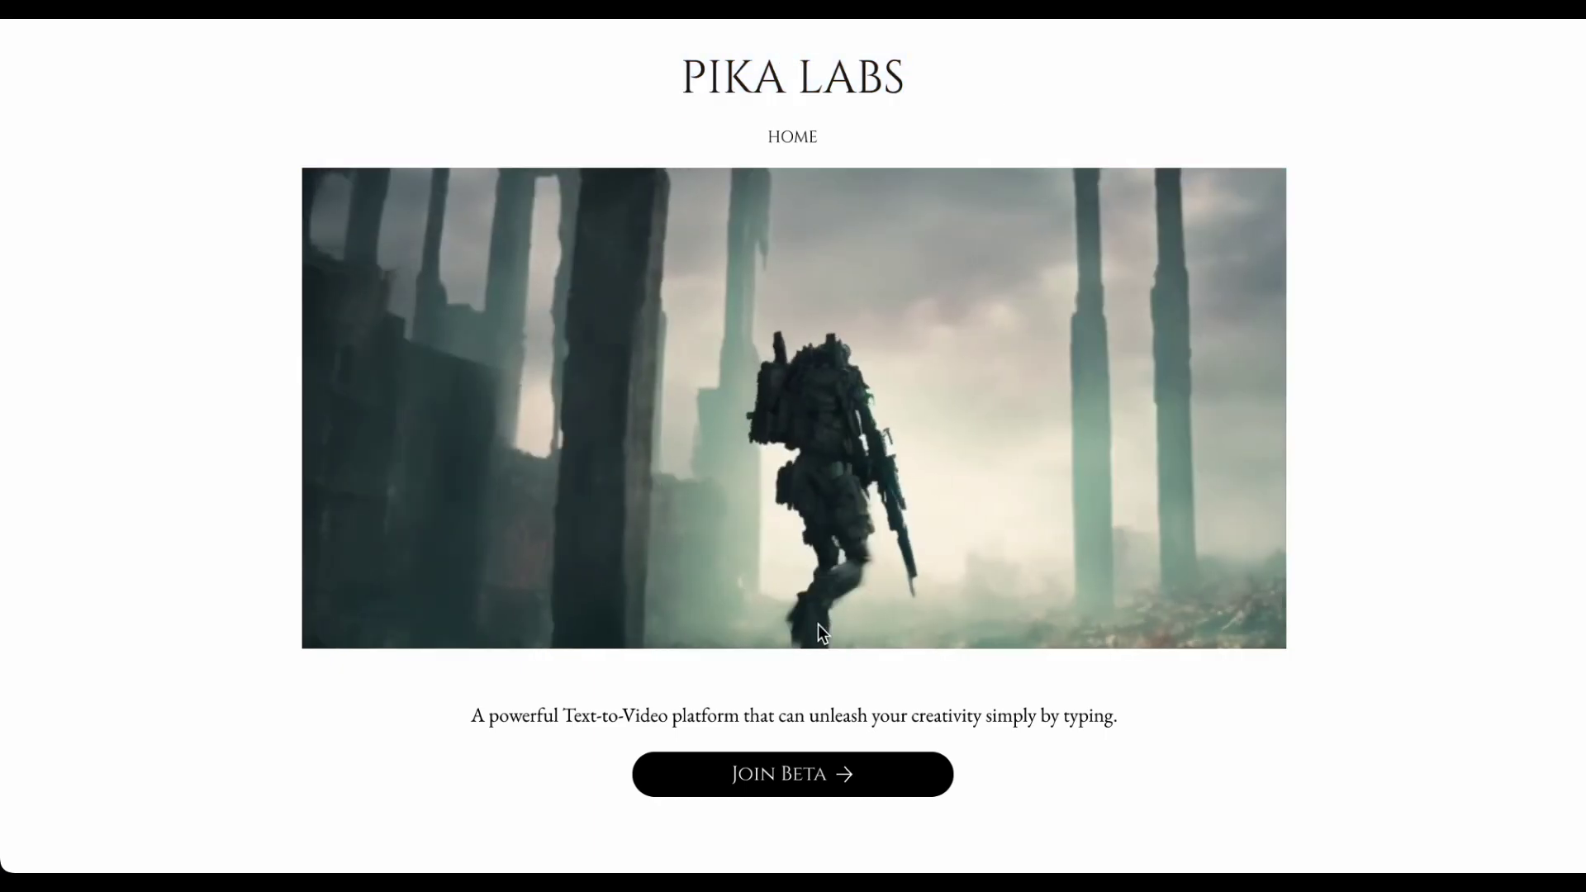
{"action": "left_click", "coordinate": [847, 772]}
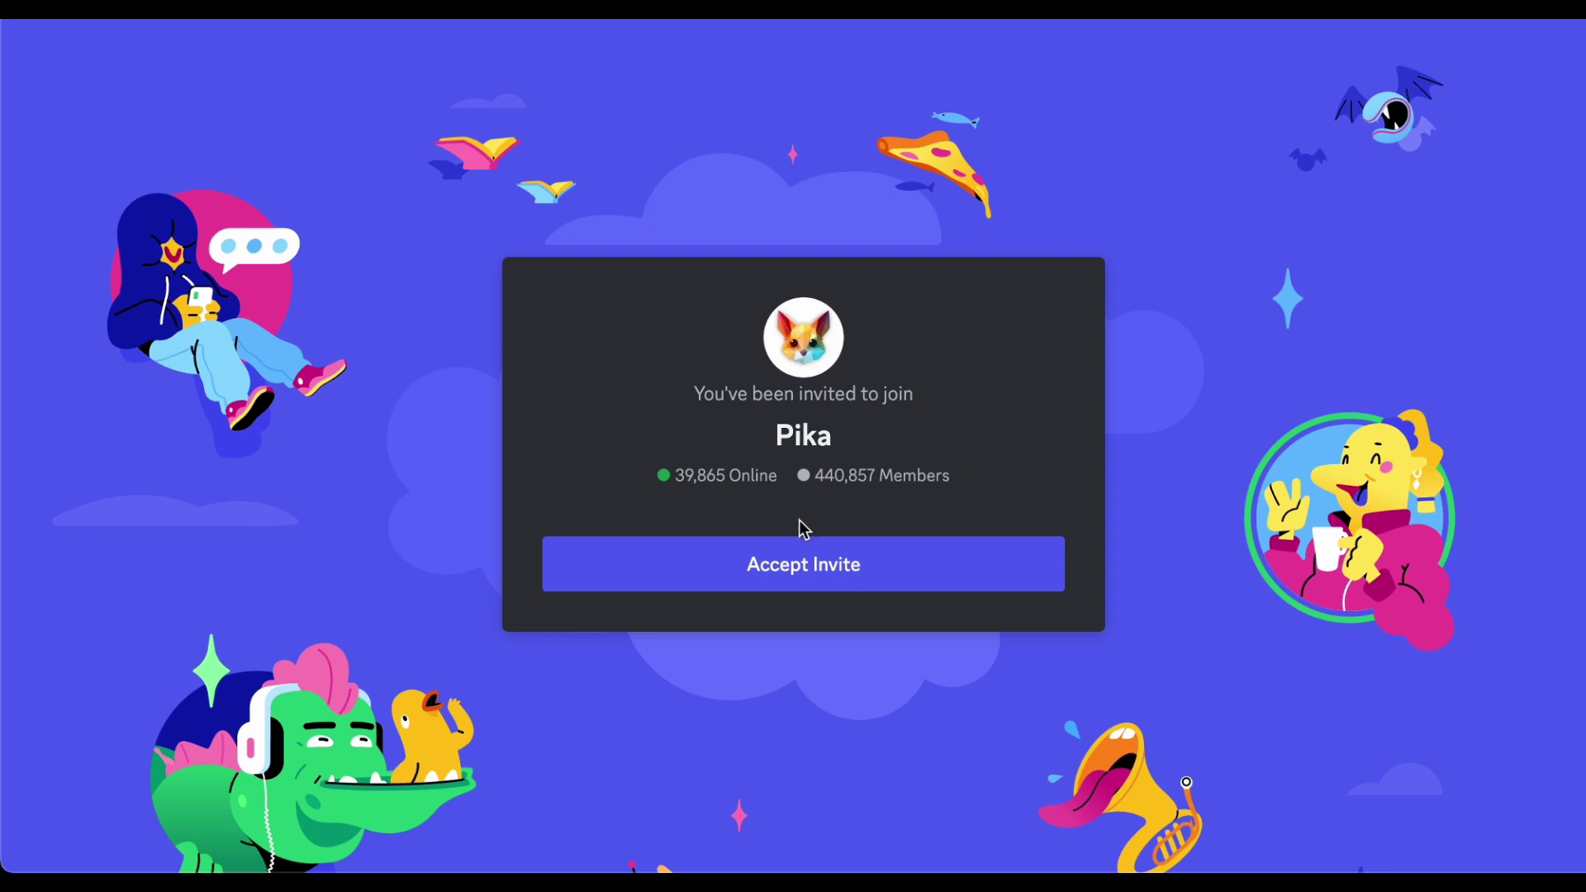
{"action": "left_click", "coordinate": [800, 573]}
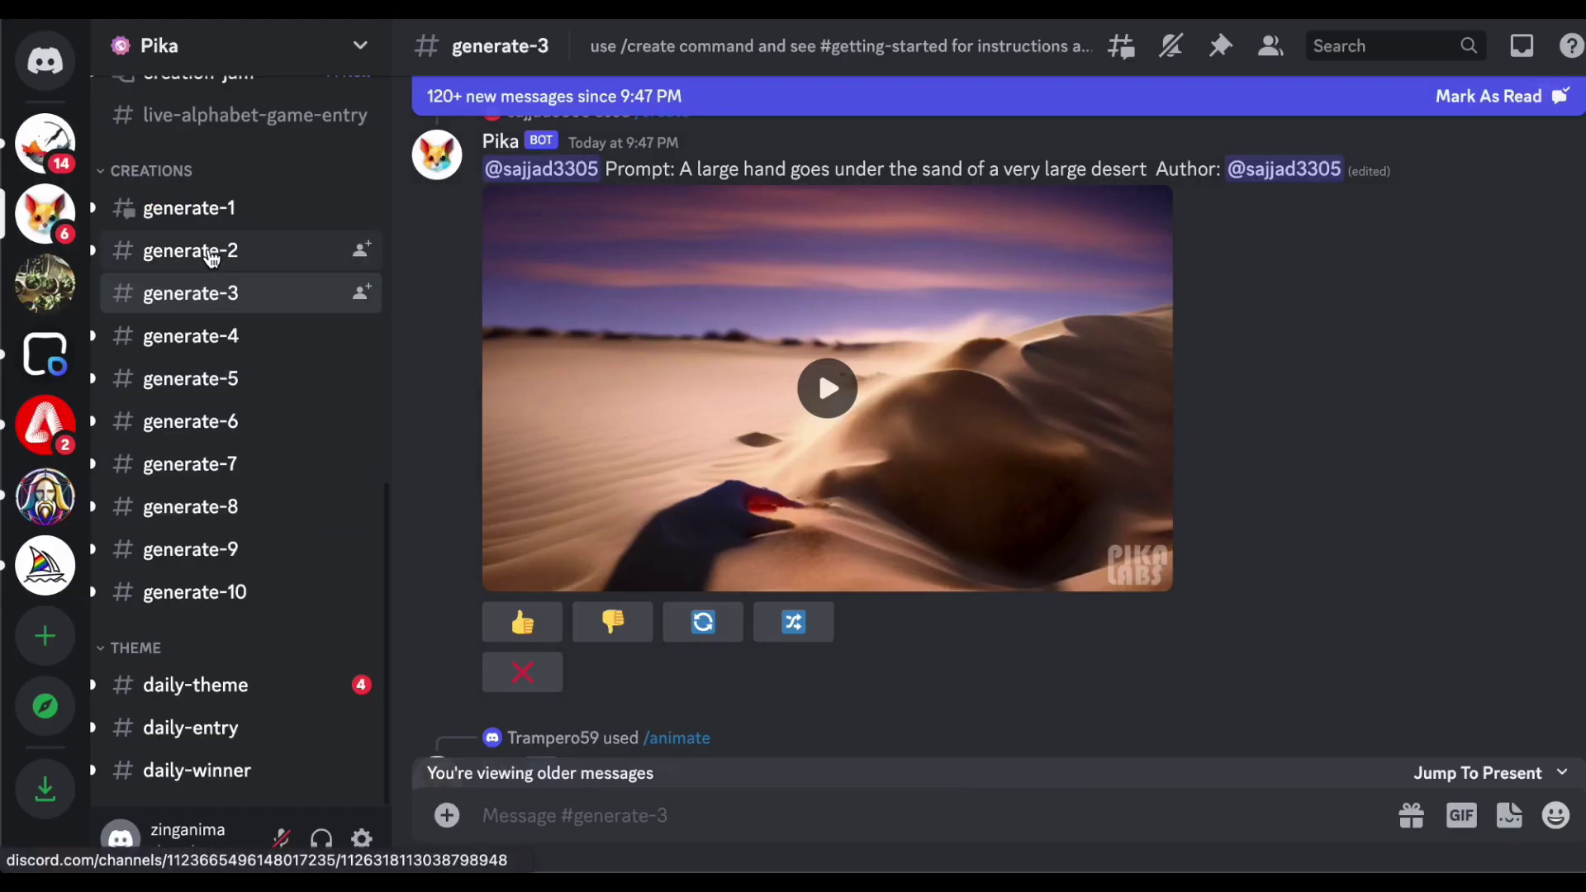
Step: Open the generate-5 channel and examine the videos and prompts other members have posted, returning to the newest messages
{"action": "left_click", "coordinate": [218, 376]}
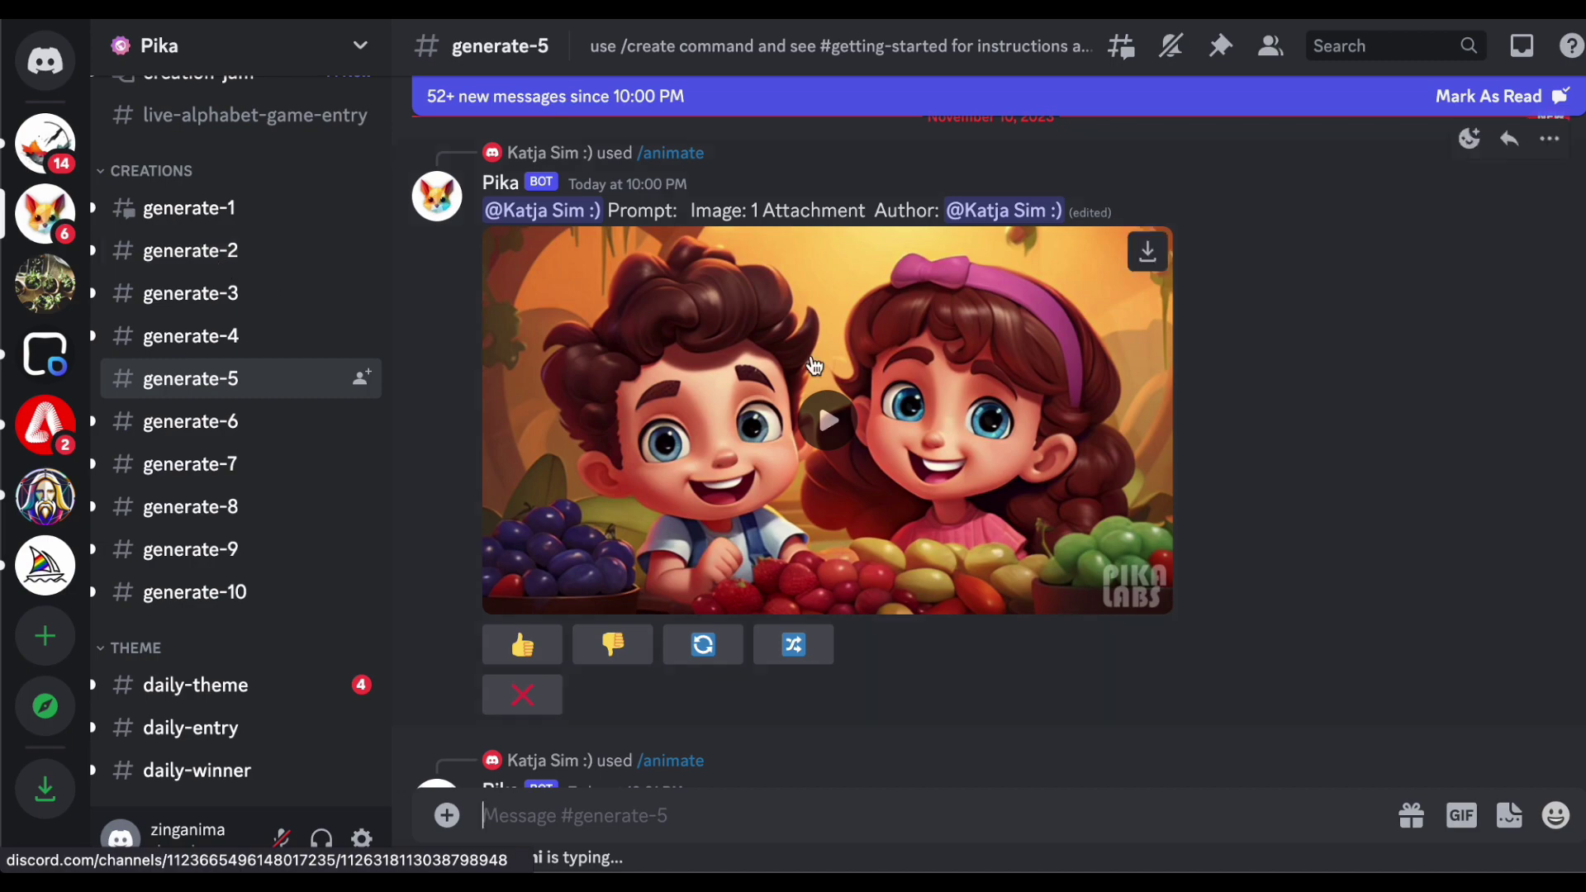
{"action": "scroll", "coordinate": [945, 420], "scroll_direction": "up", "scroll_amount": 5}
{"action": "scroll", "coordinate": [948, 438], "scroll_direction": "up", "scroll_amount": 5}
{"action": "scroll", "coordinate": [946, 429], "scroll_direction": "up", "scroll_amount": 10}
{"action": "scroll", "coordinate": [948, 437], "scroll_direction": "up", "scroll_amount": 10}
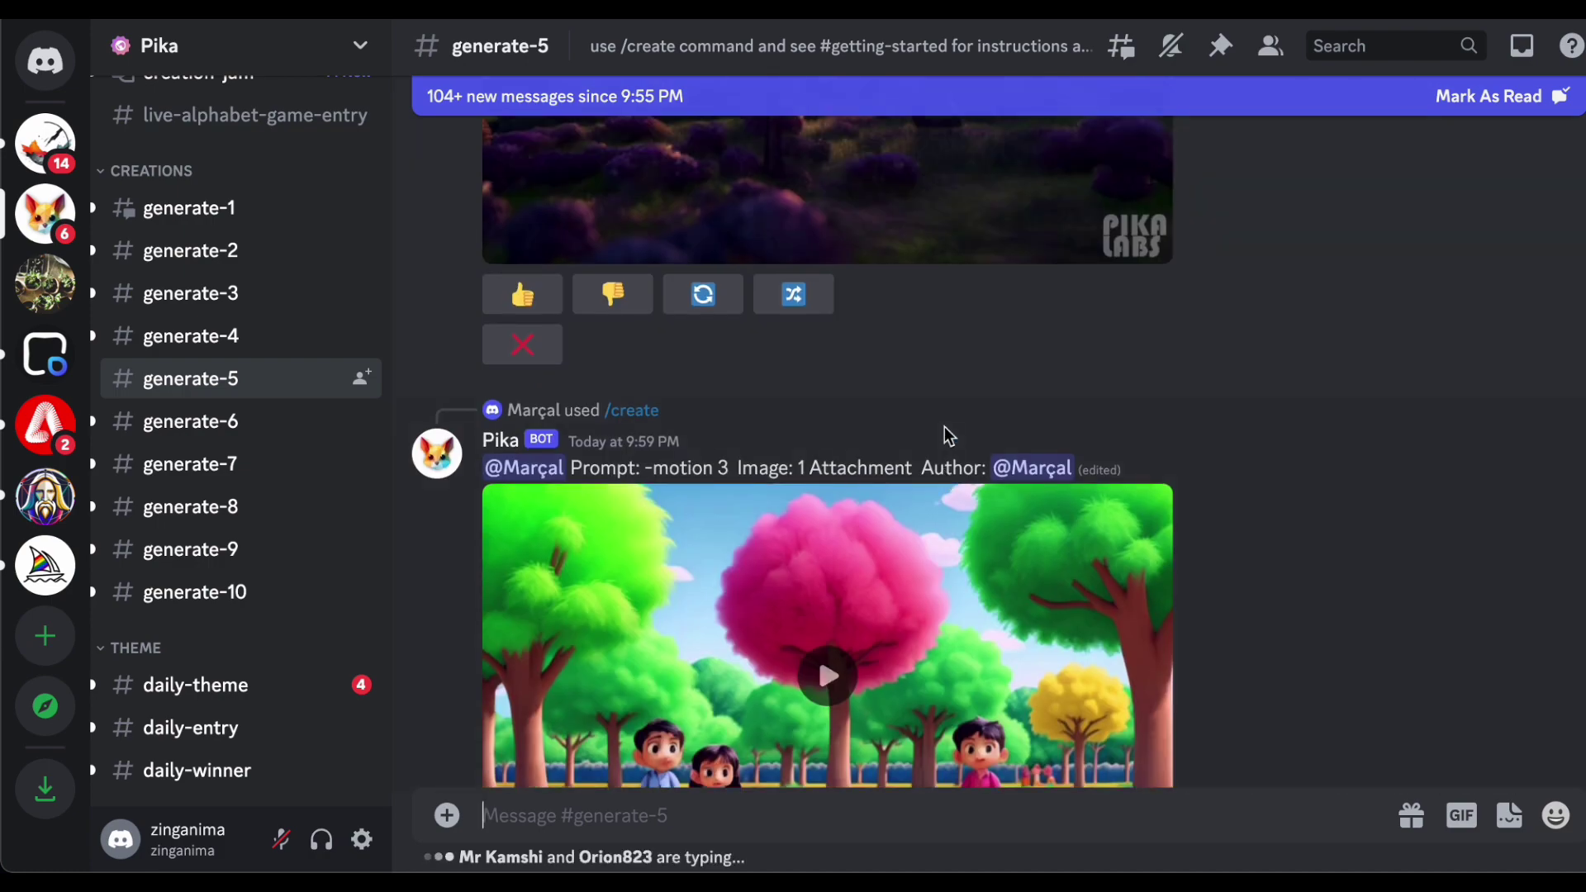
{"action": "scroll", "coordinate": [948, 436], "scroll_direction": "up", "scroll_amount": 10}
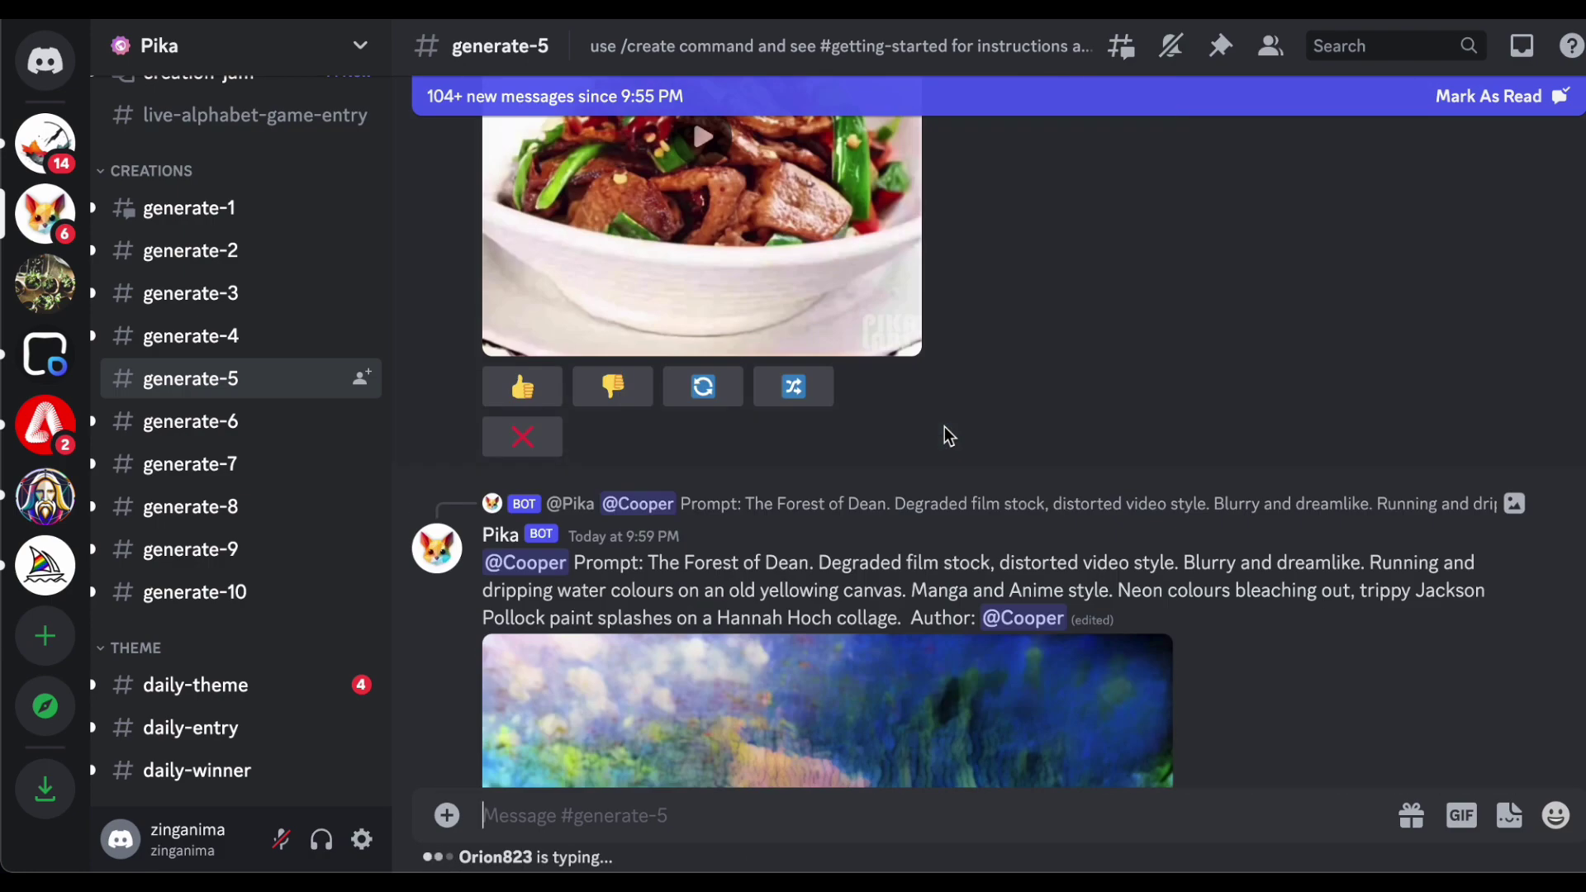
{"action": "scroll", "coordinate": [837, 585], "scroll_direction": "down", "scroll_amount": 15}
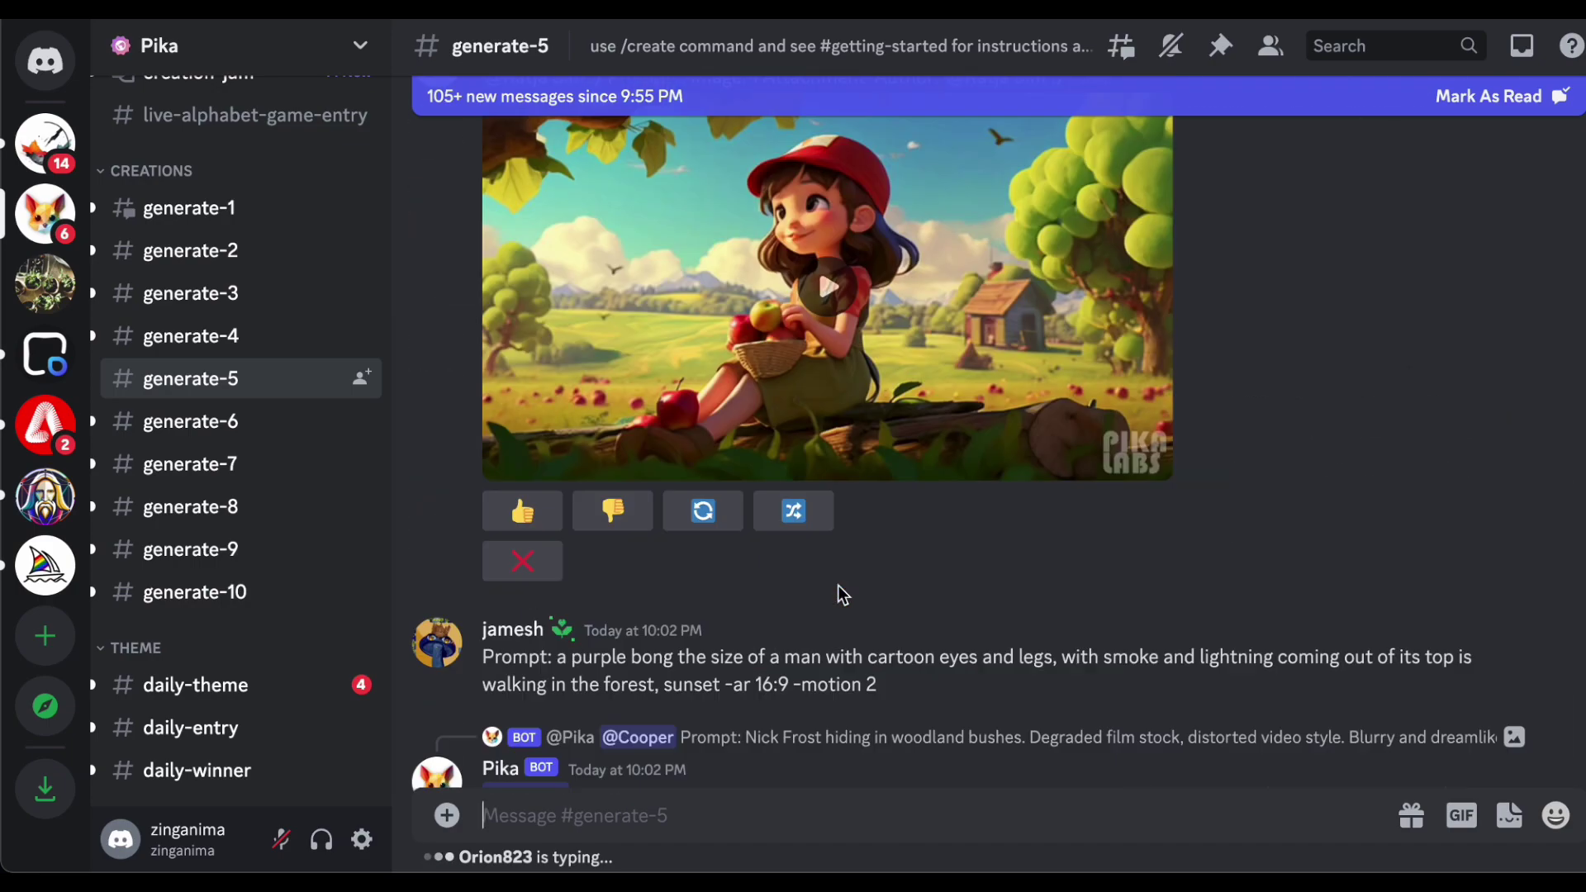
{"action": "scroll", "coordinate": [838, 585], "scroll_direction": "down", "scroll_amount": 10}
{"action": "scroll", "coordinate": [841, 593], "scroll_direction": "down", "scroll_amount": 10}
{"action": "scroll", "coordinate": [841, 594], "scroll_direction": "down", "scroll_amount": 10}
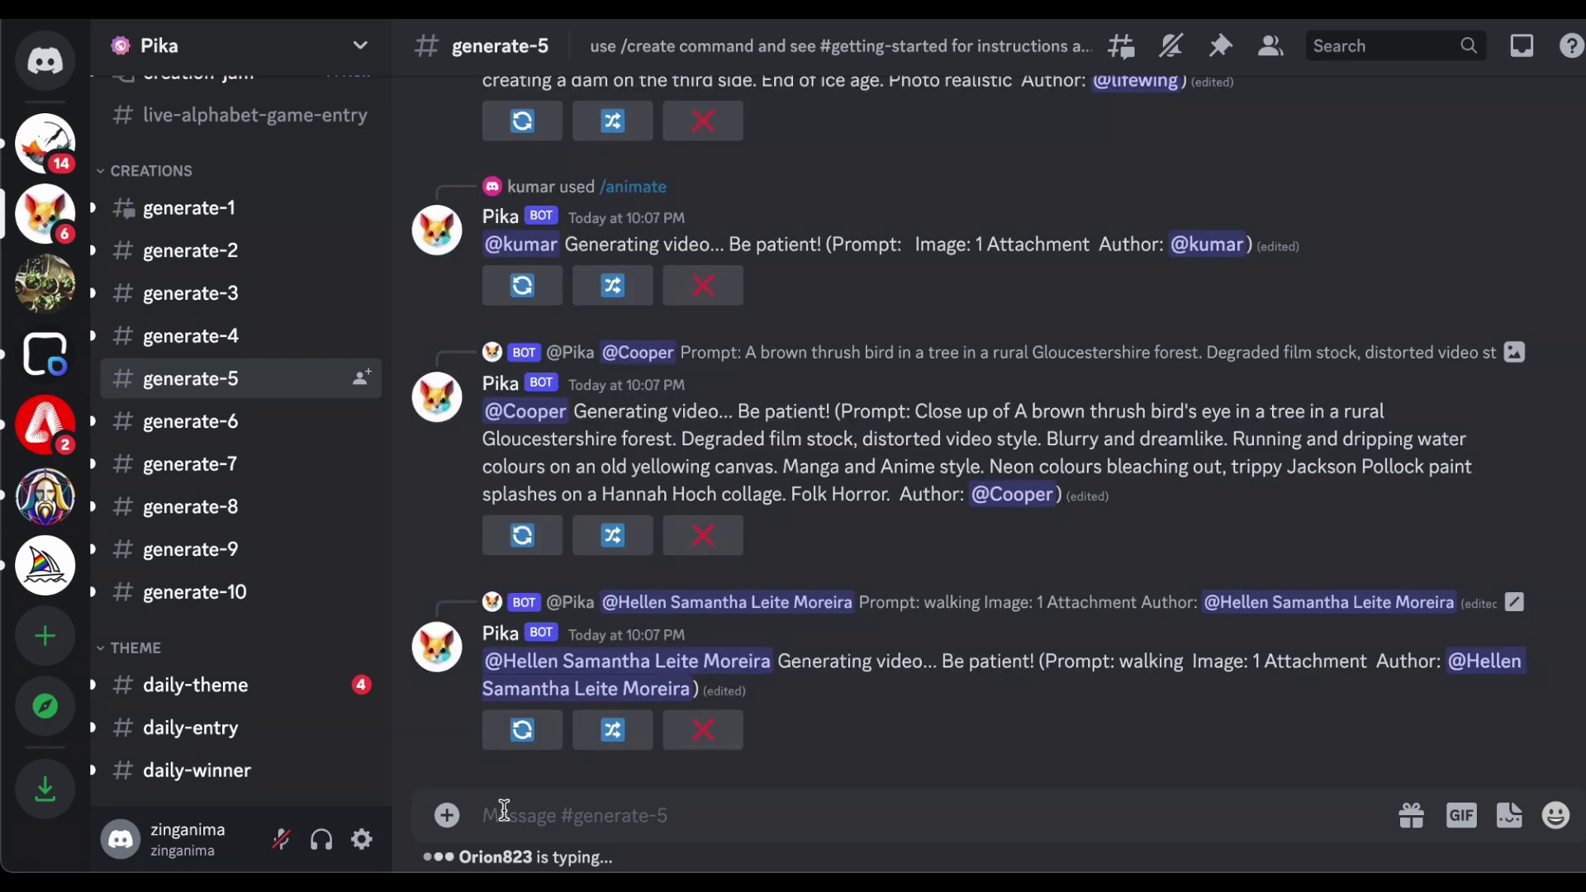
Step: Start Pika's /animate command and attach the Default_a_young_boy_named_Peter image from the CHAT GPT folder
{"action": "type", "text": "/"}
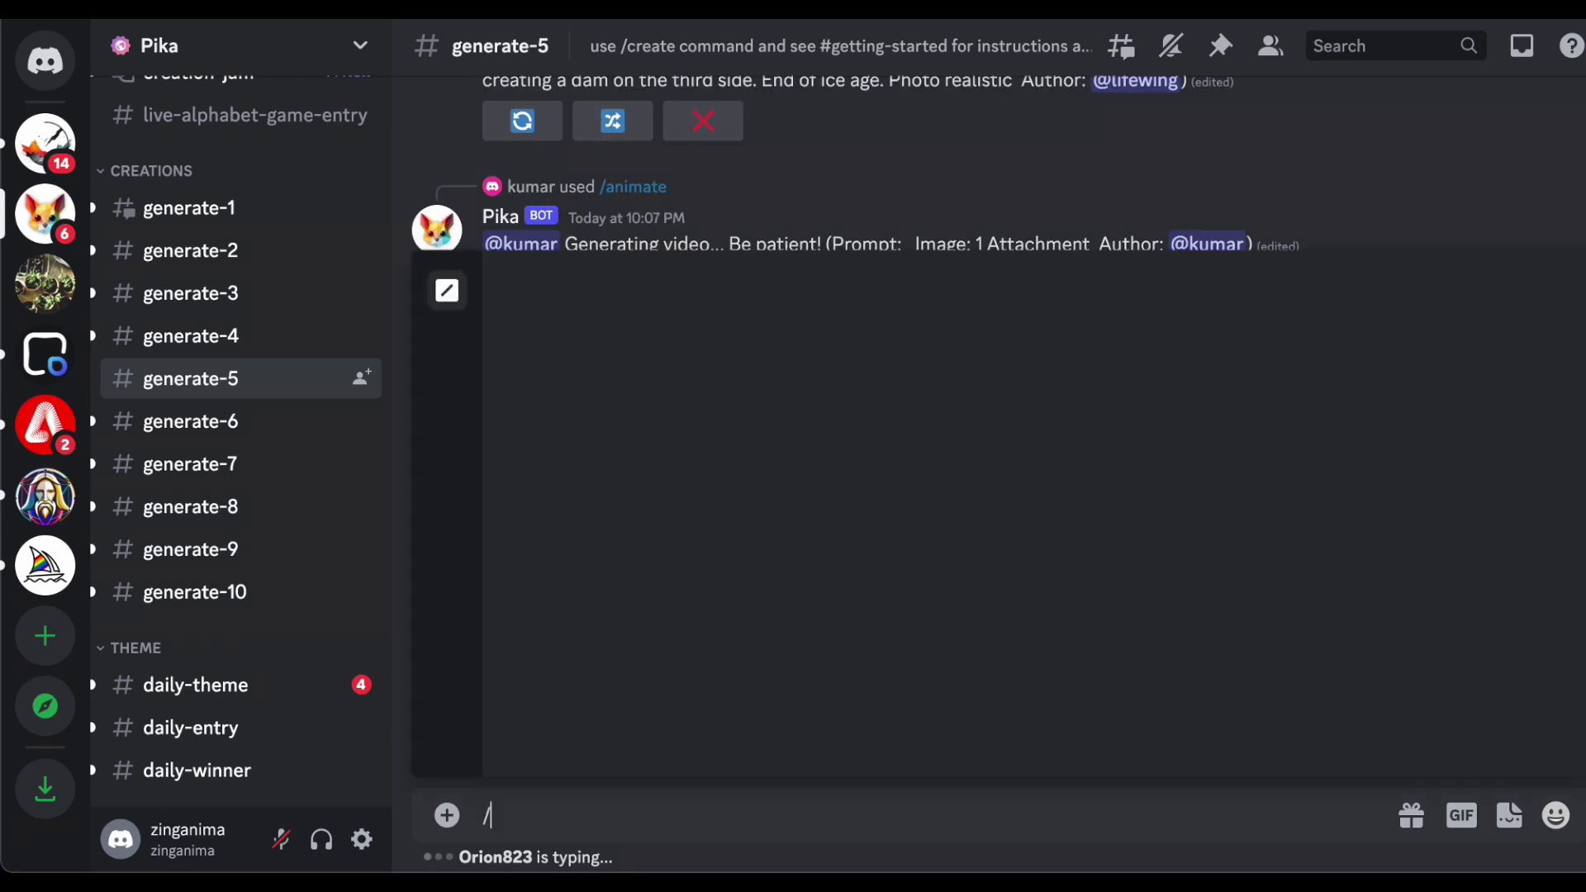
{"action": "left_click", "coordinate": [621, 329]}
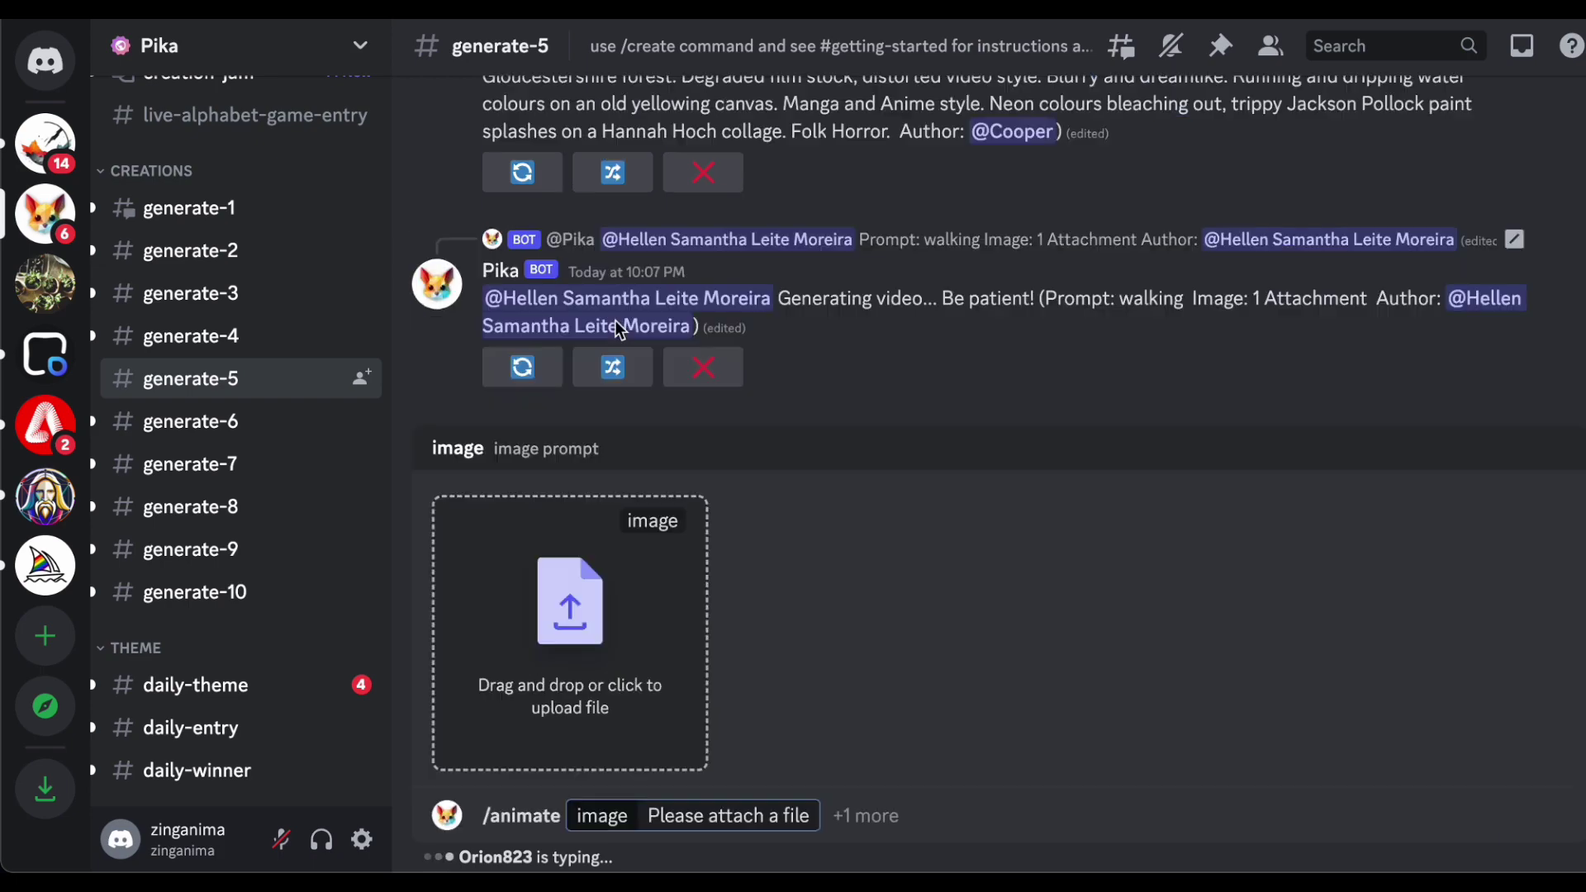
{"action": "left_click", "coordinate": [568, 719]}
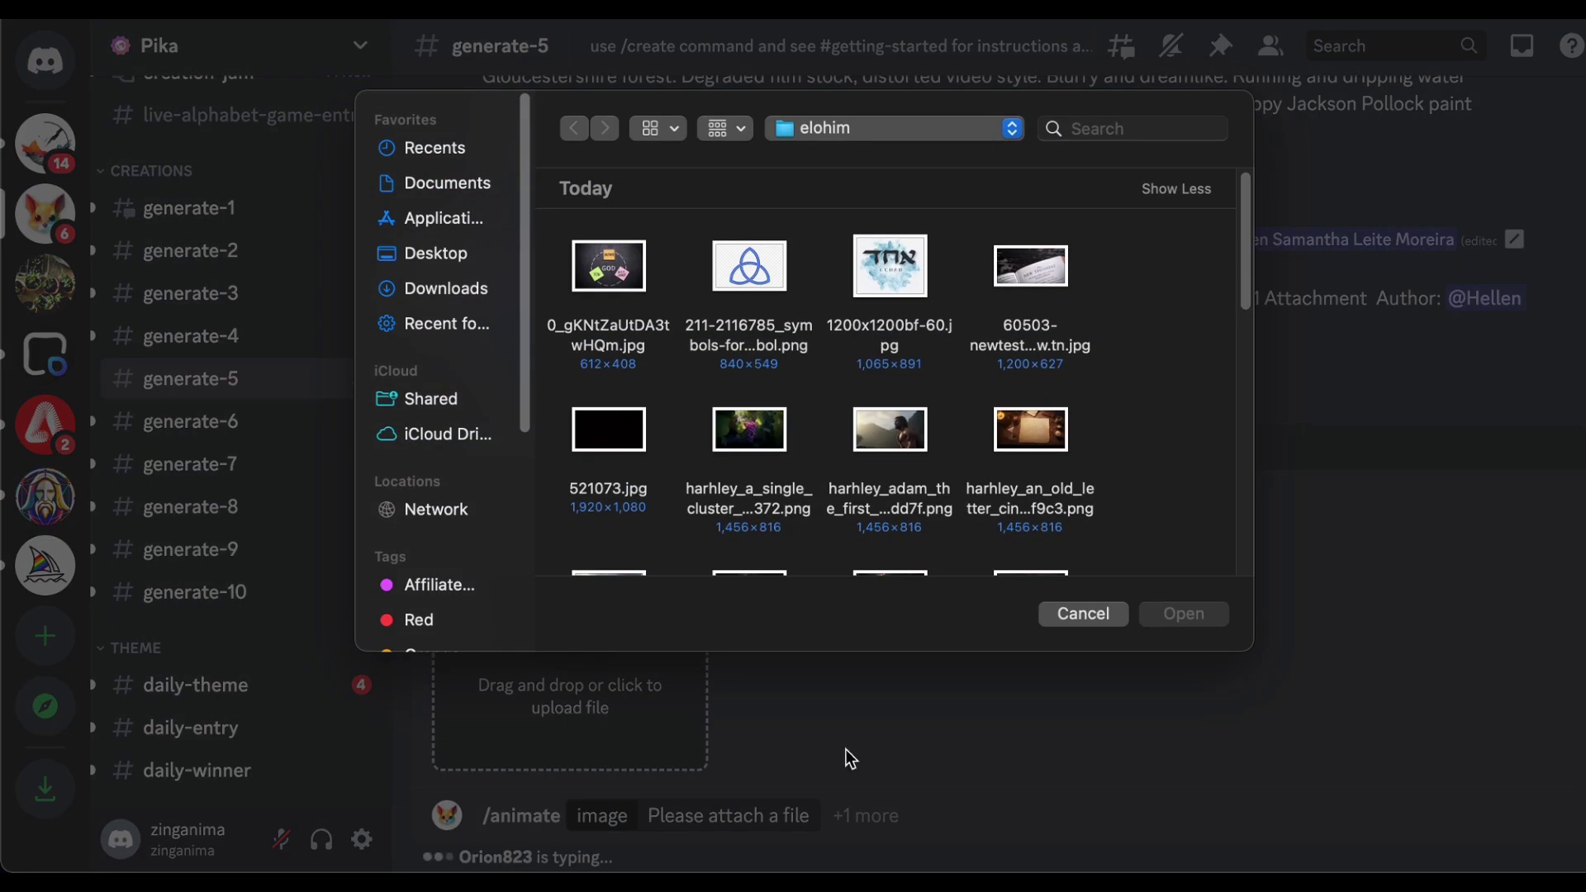
{"action": "left_click", "coordinate": [852, 132]}
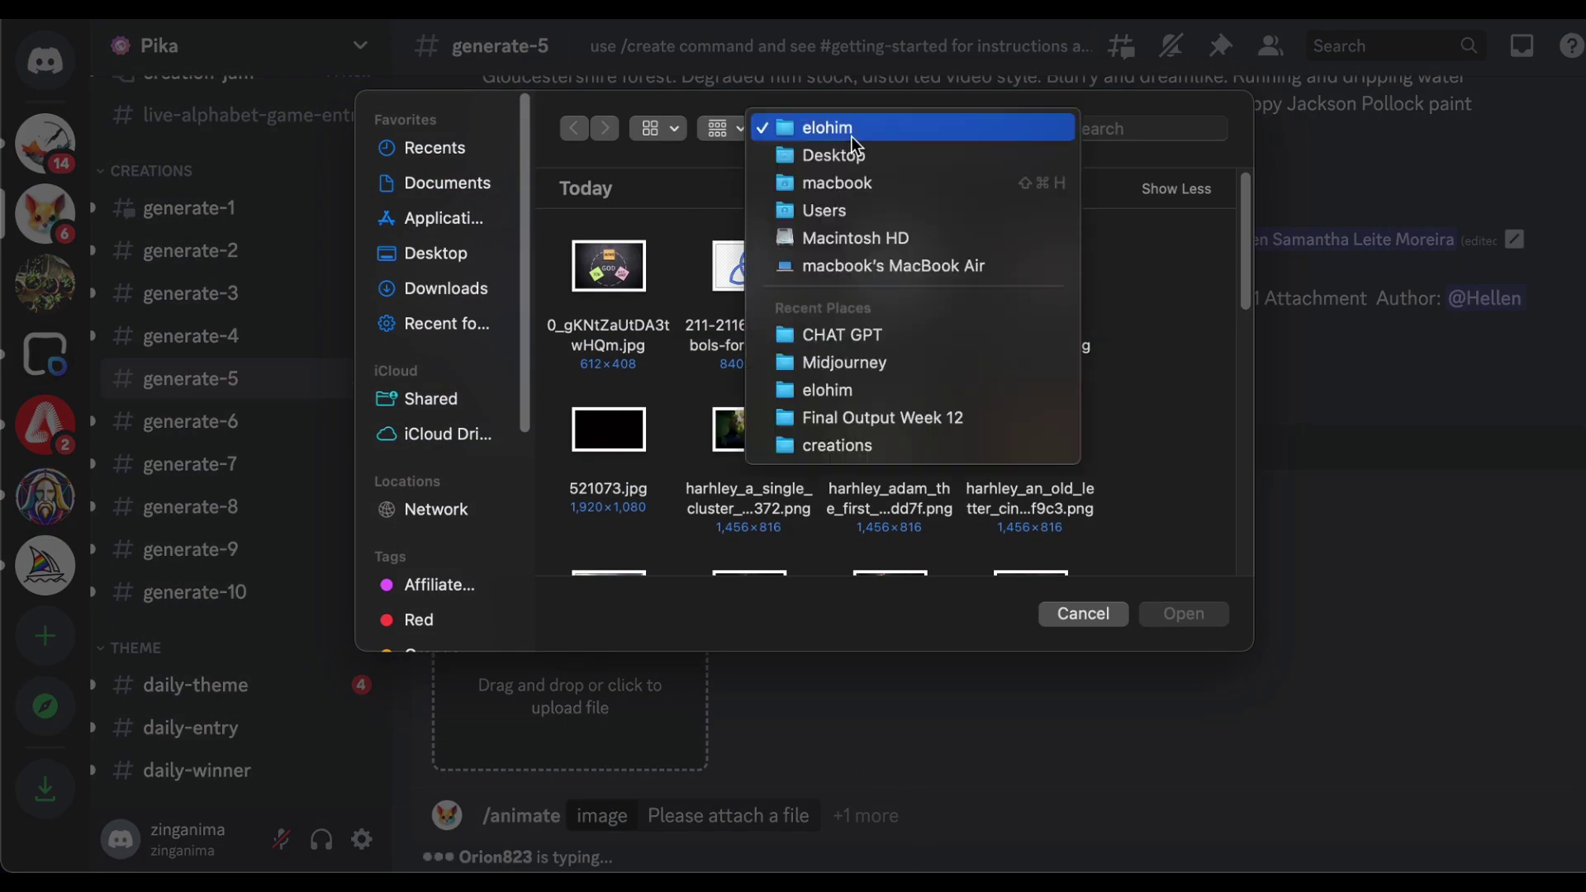
{"action": "left_click", "coordinate": [856, 334]}
{"action": "left_click", "coordinate": [726, 273]}
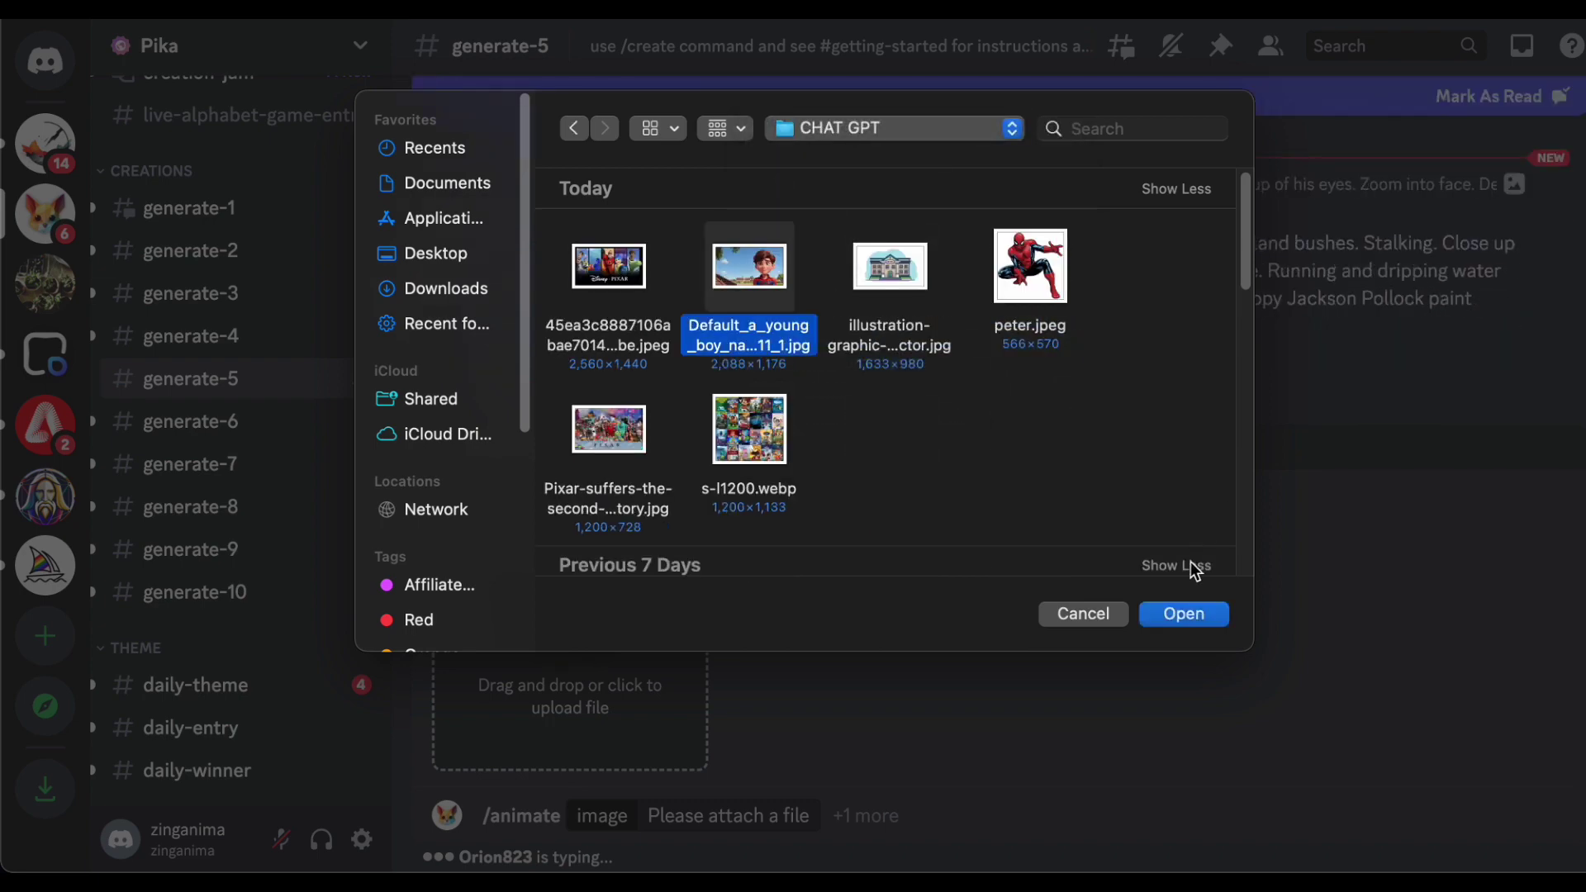
{"action": "left_click", "coordinate": [1184, 614]}
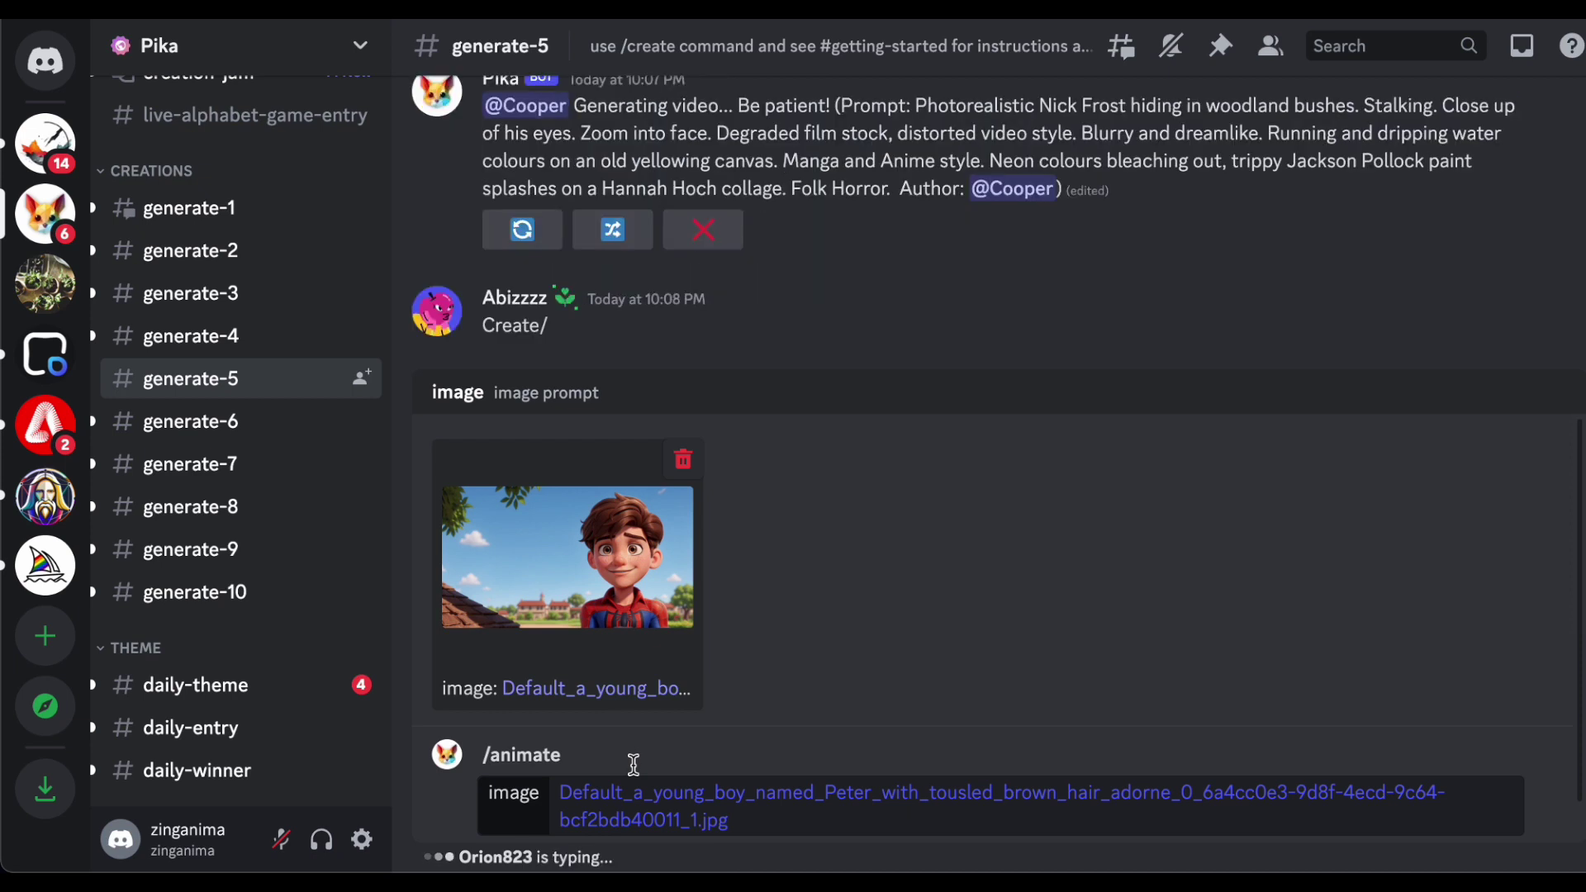
Step: Add the text "hair moving side, fps 30" after the attached boy image and submit the animation request
{"action": "left_click", "coordinate": [1549, 821]}
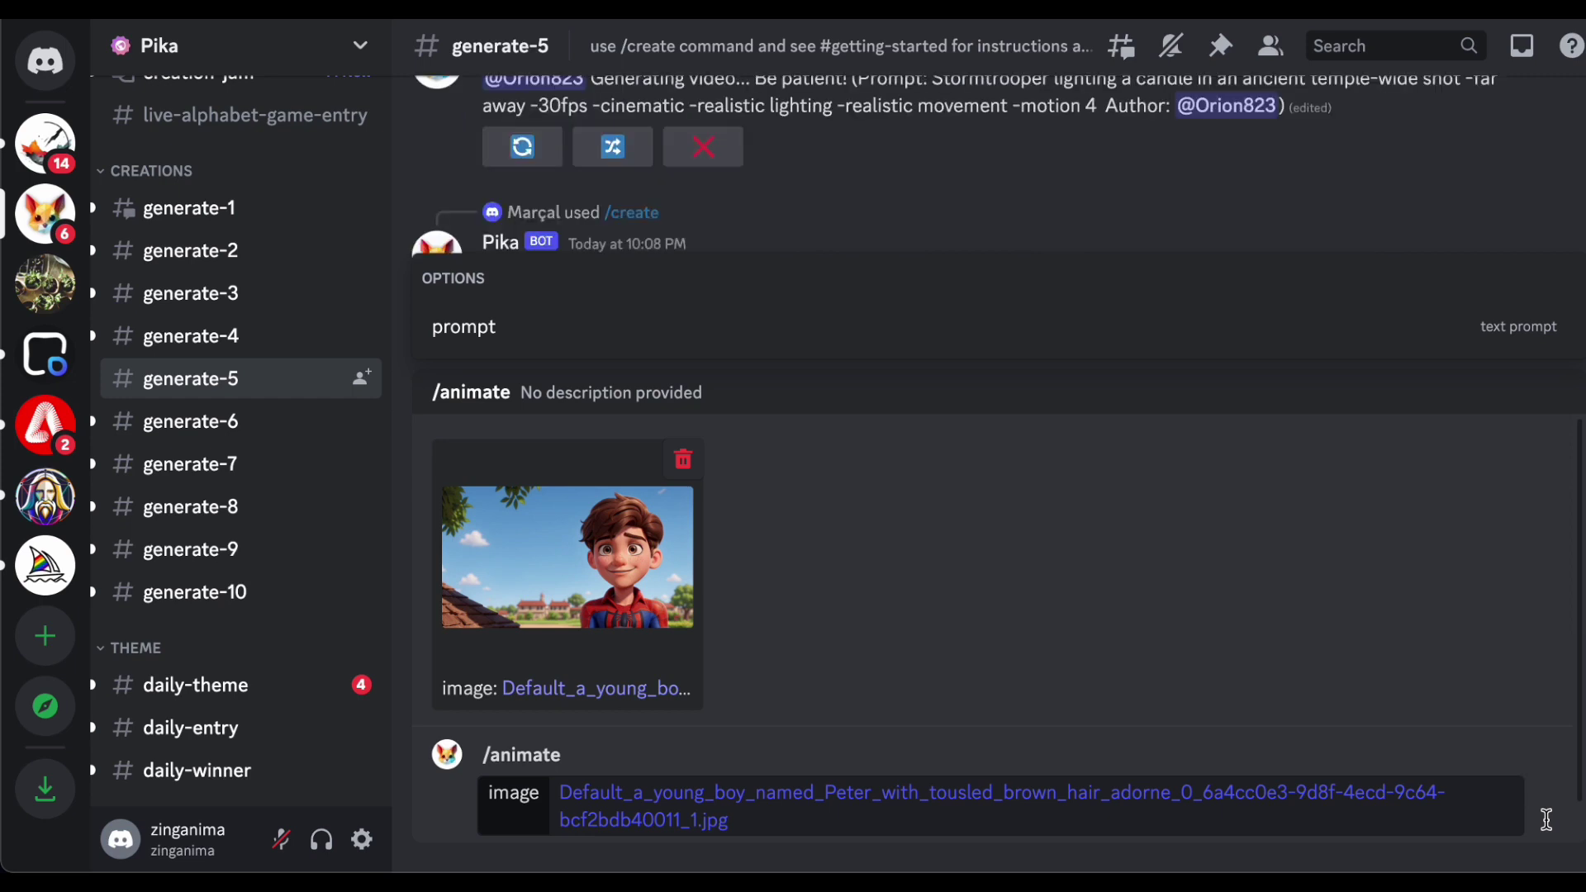
{"action": "type", "text": "ha"}
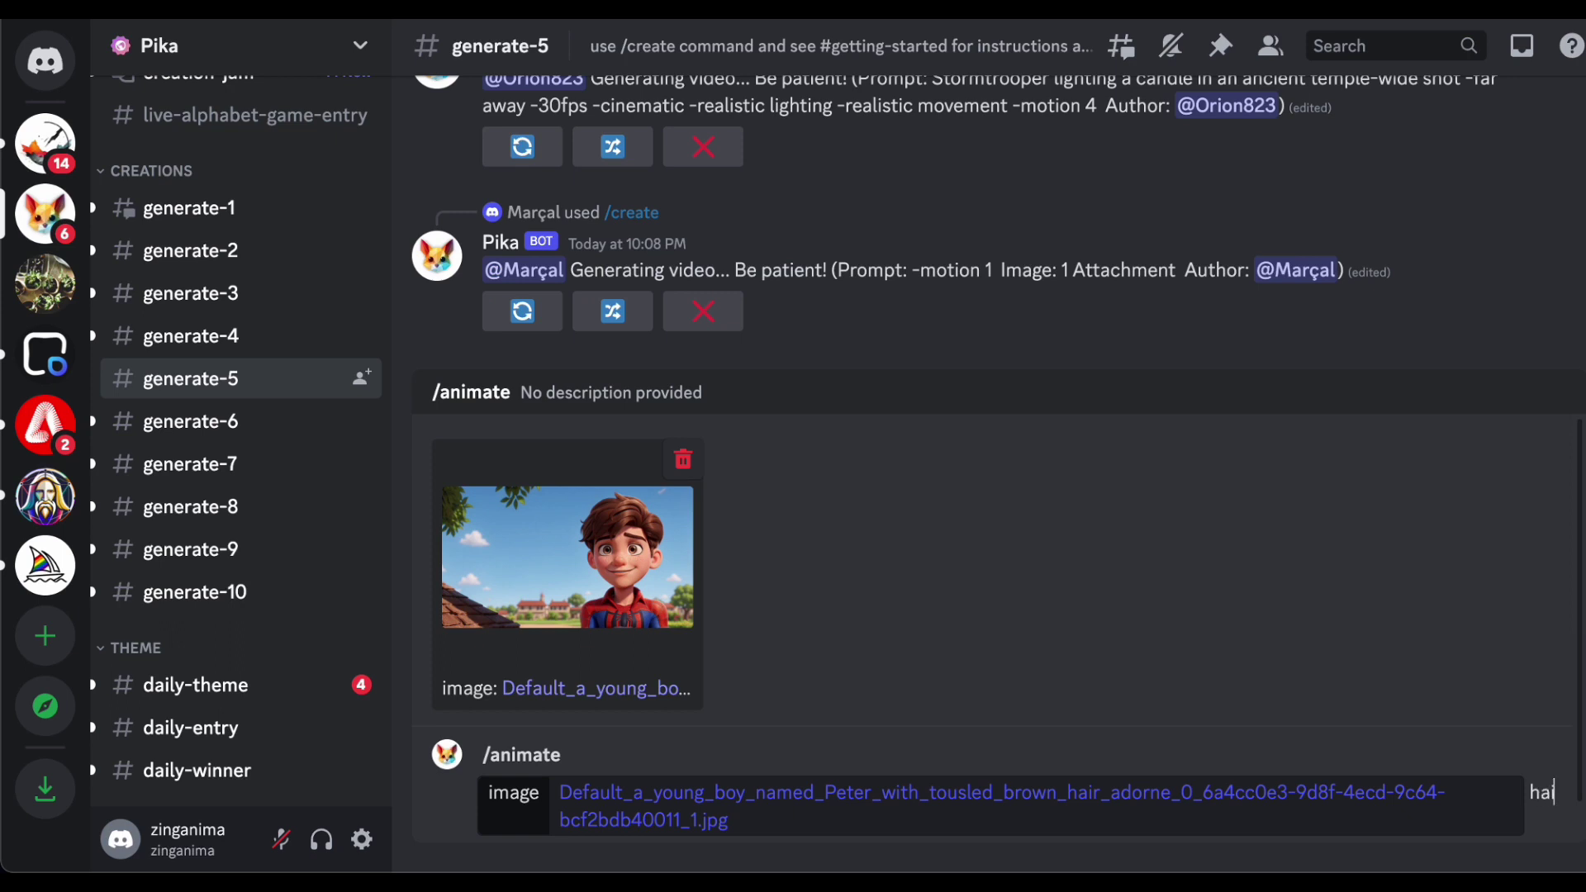
{"action": "type", "text": "ir moving"}
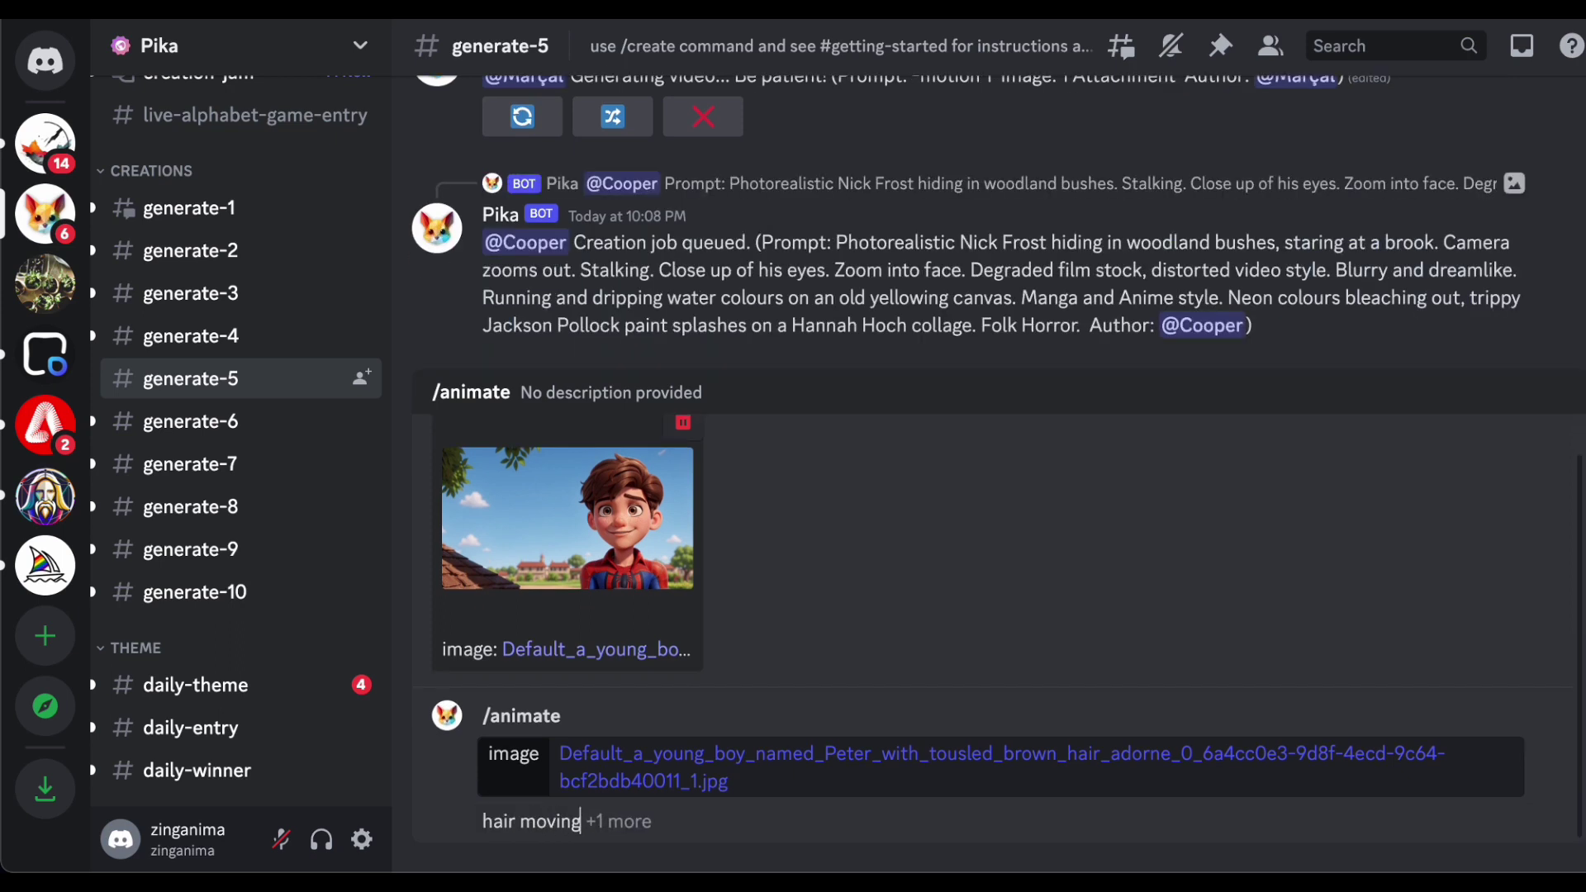
{"action": "type", "text": " si"}
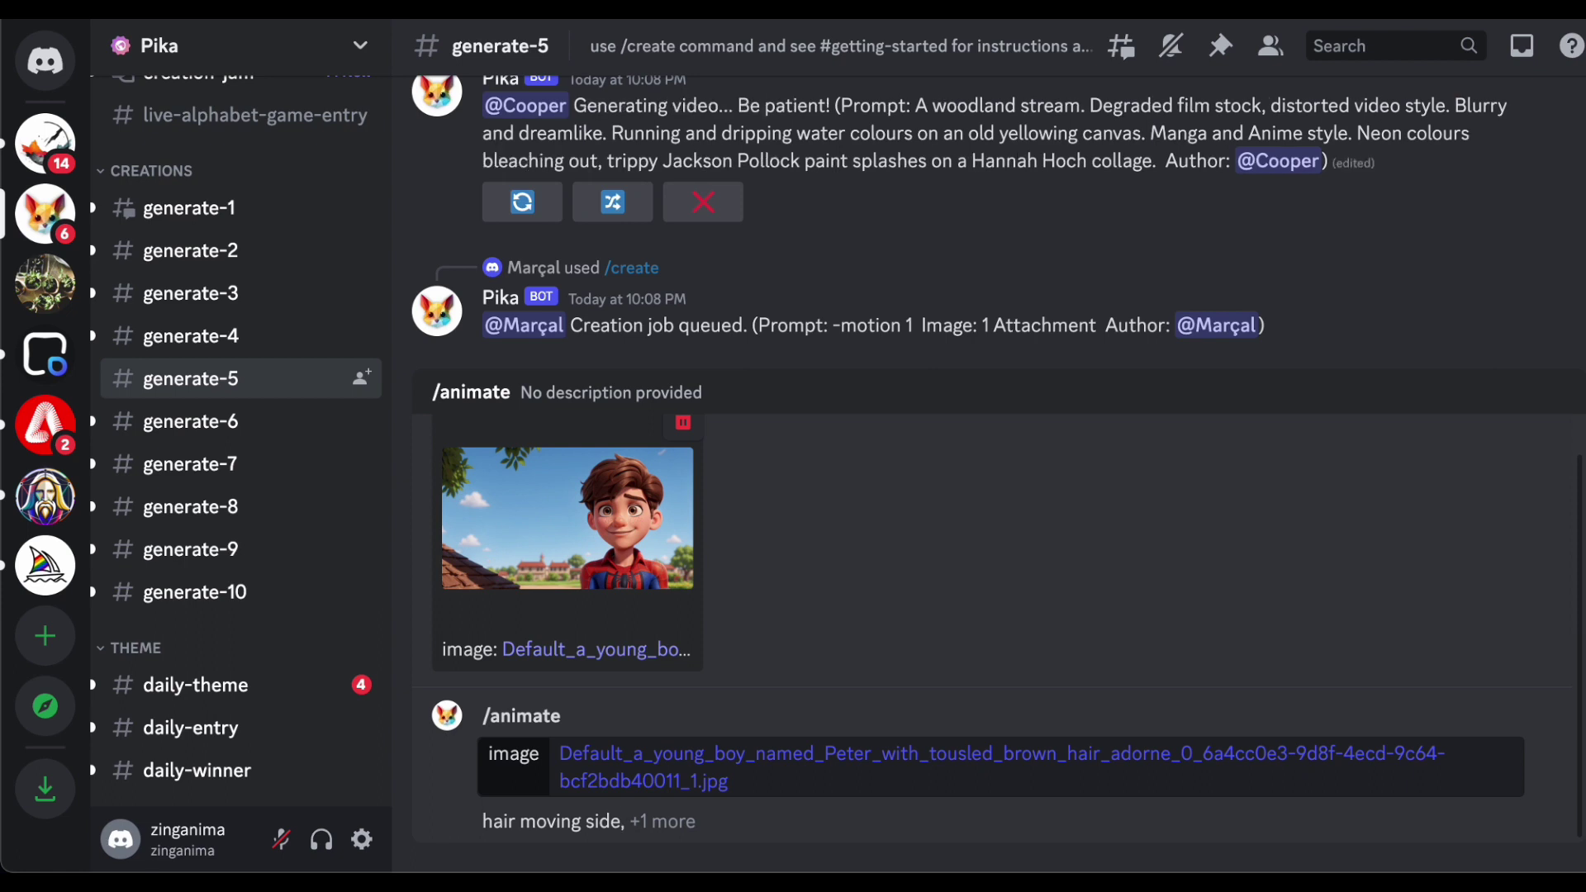
{"action": "type", "text": "de, "}
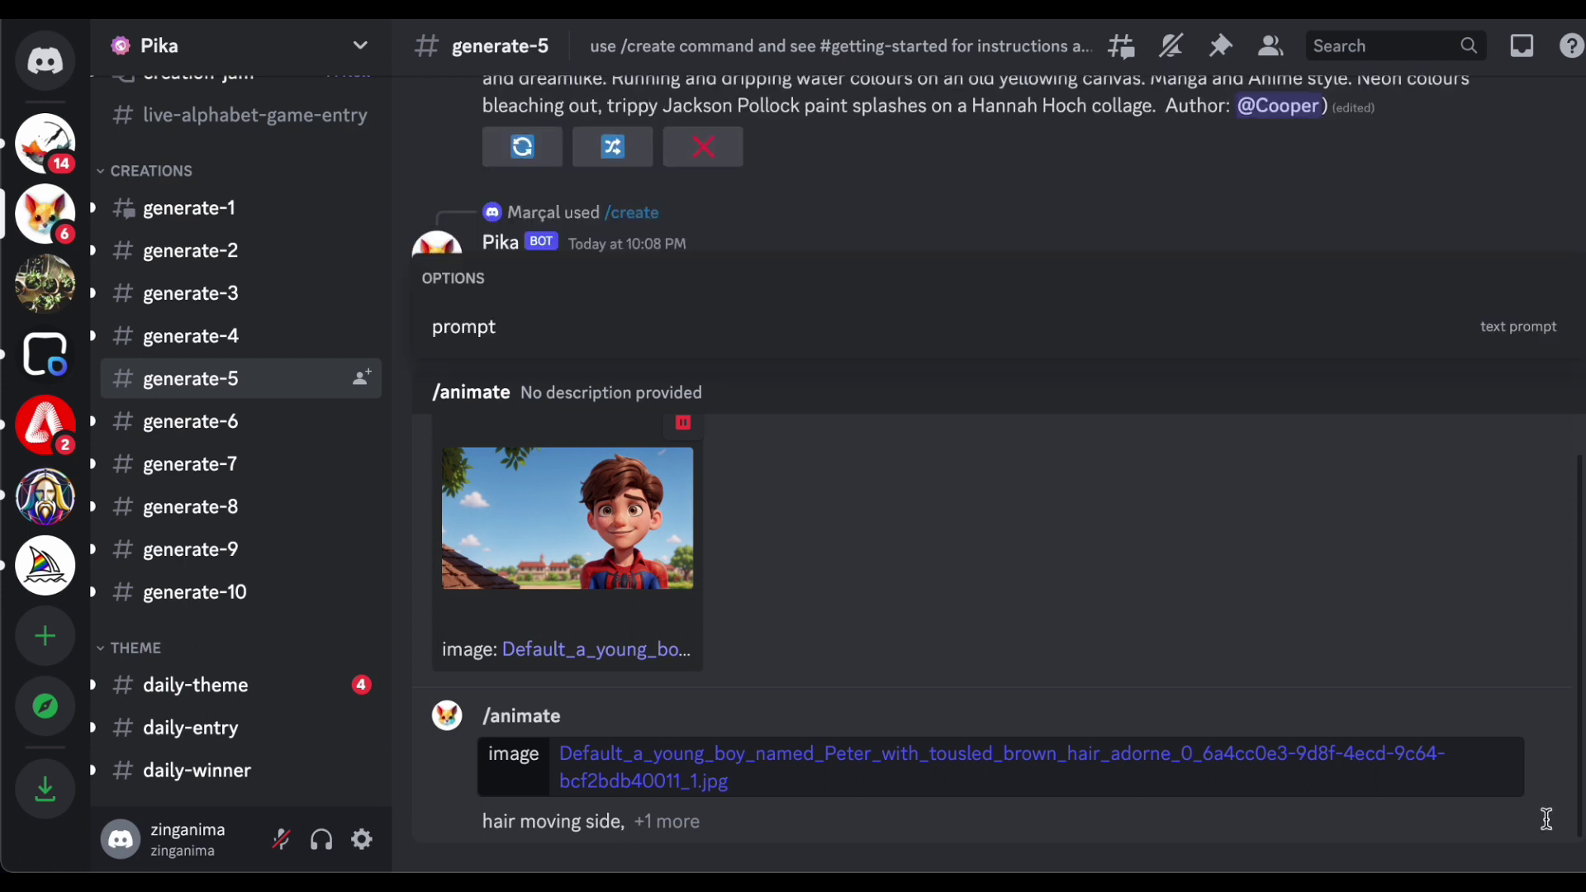
{"action": "type", "text": "--"}
{"action": "key", "text": "BackSpace"}
{"action": "key", "text": "BackSpace"}
{"action": "key", "text": "BackSpace"}
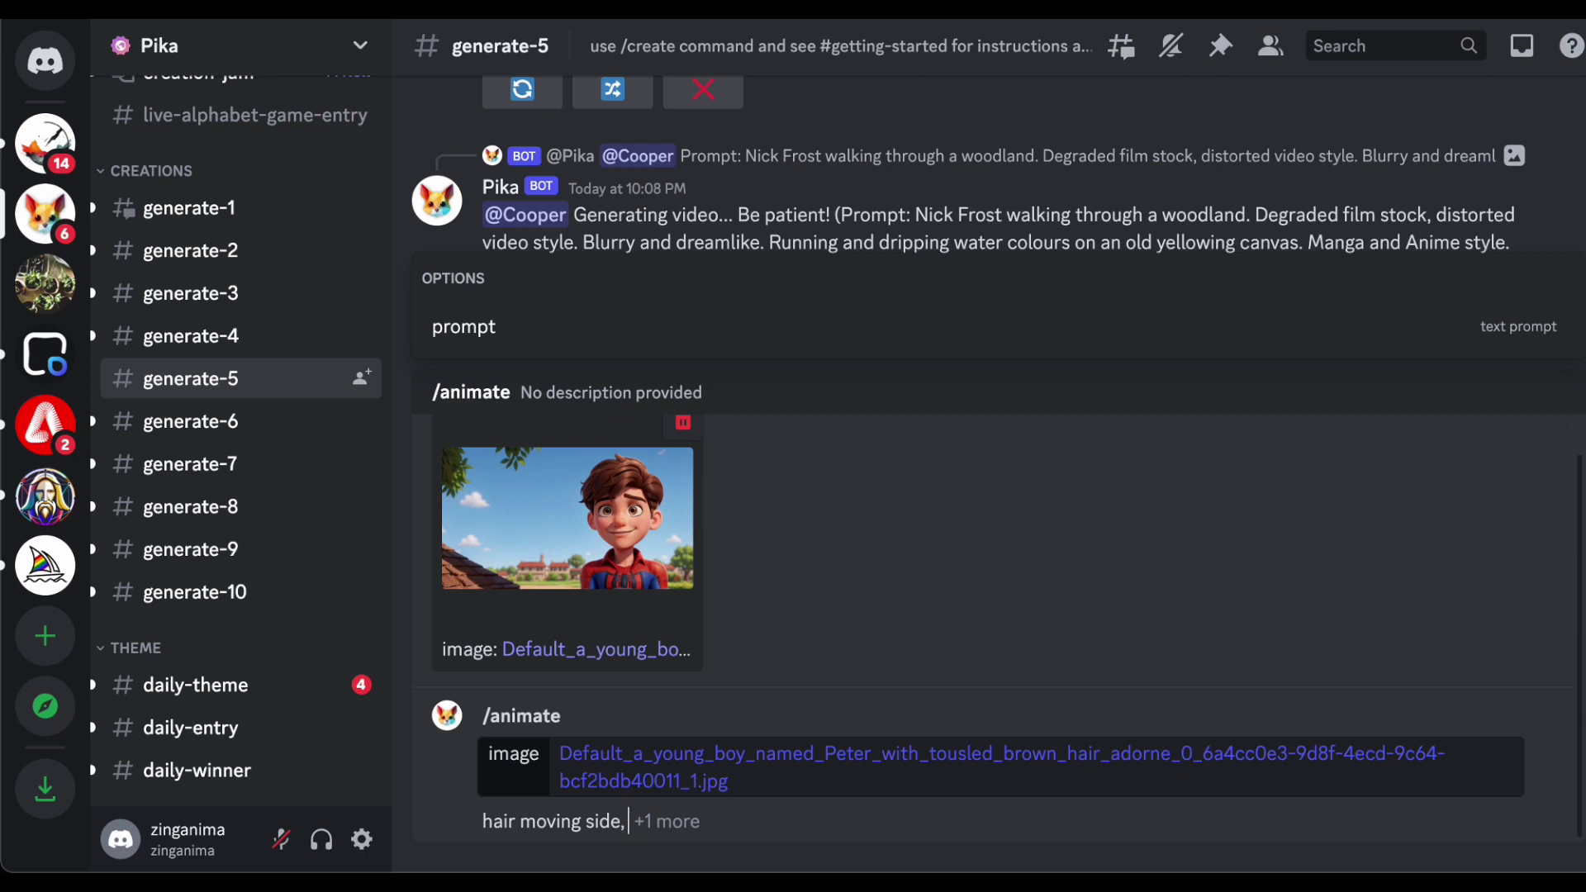
{"action": "type", "text": "f"}
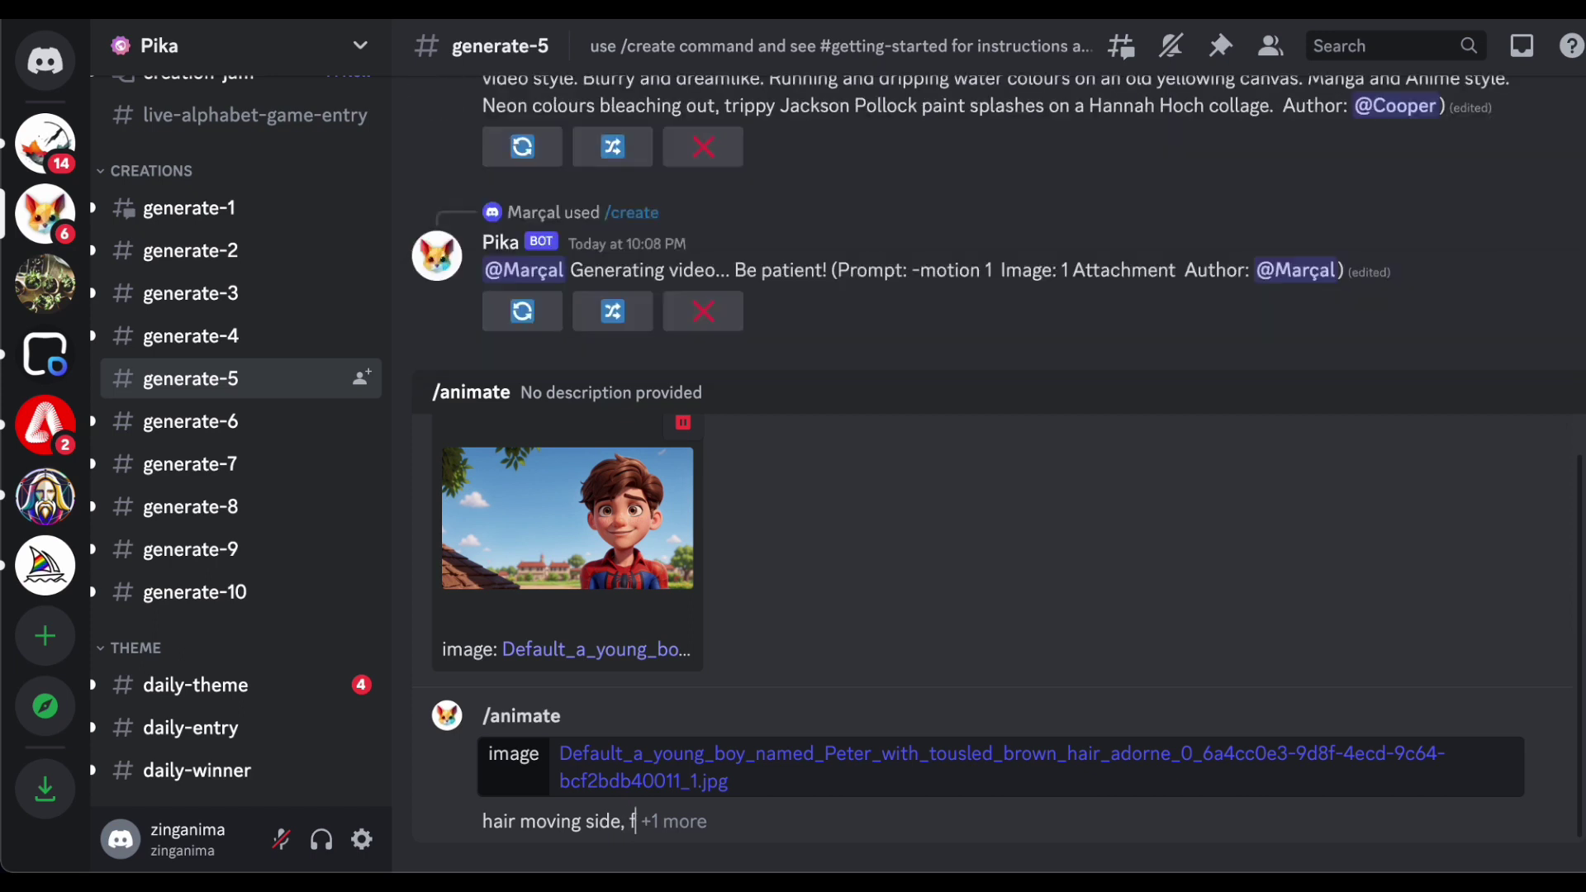
{"action": "type", "text": "ps 30"}
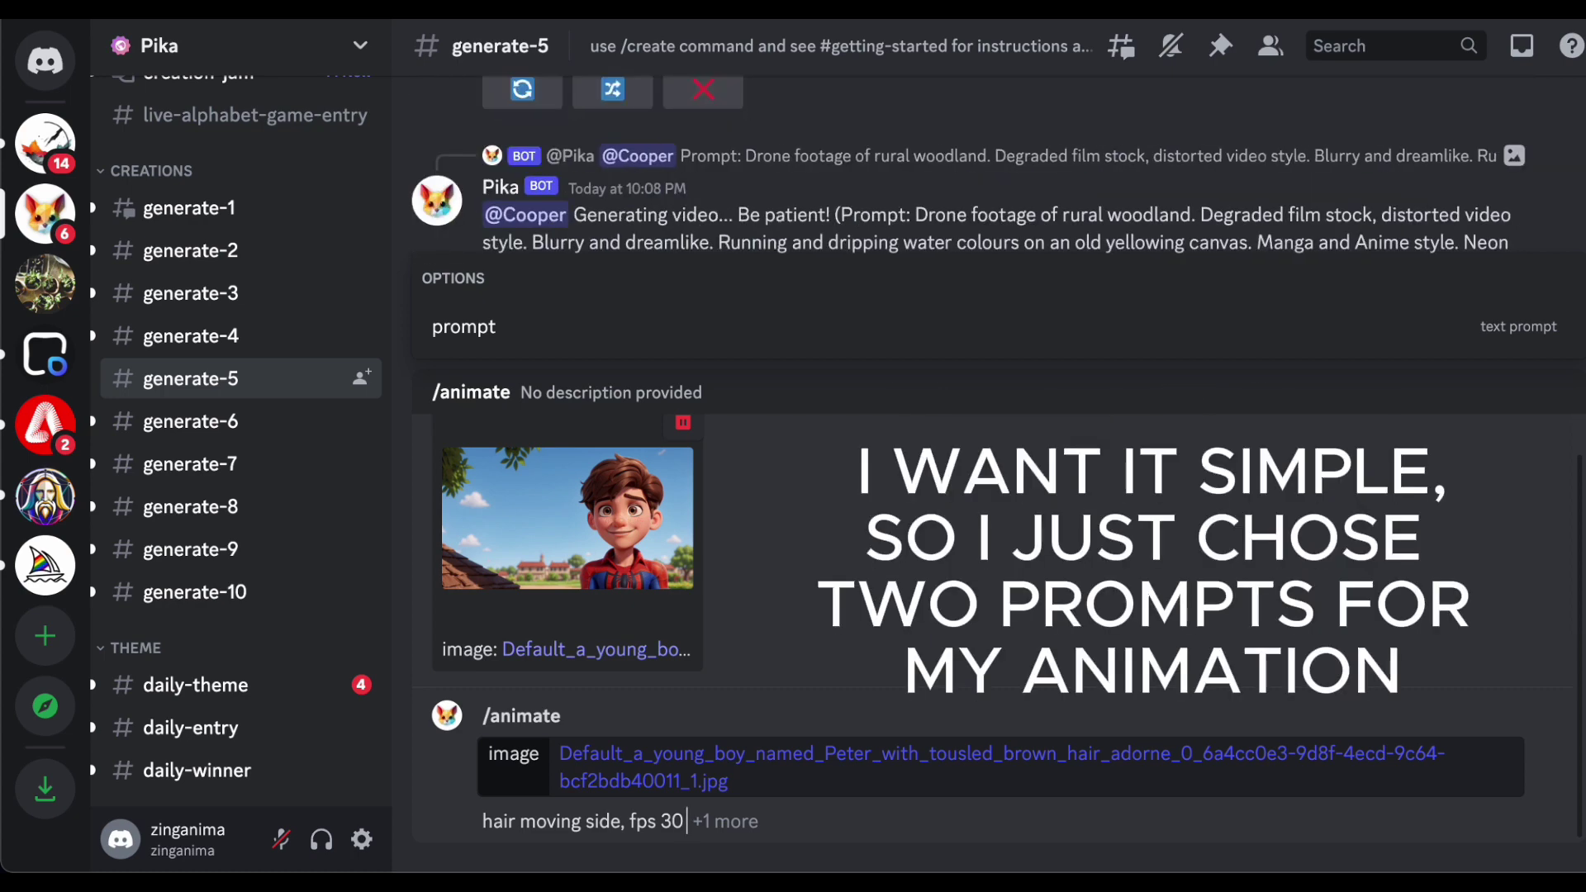
{"action": "key", "text": "Return"}
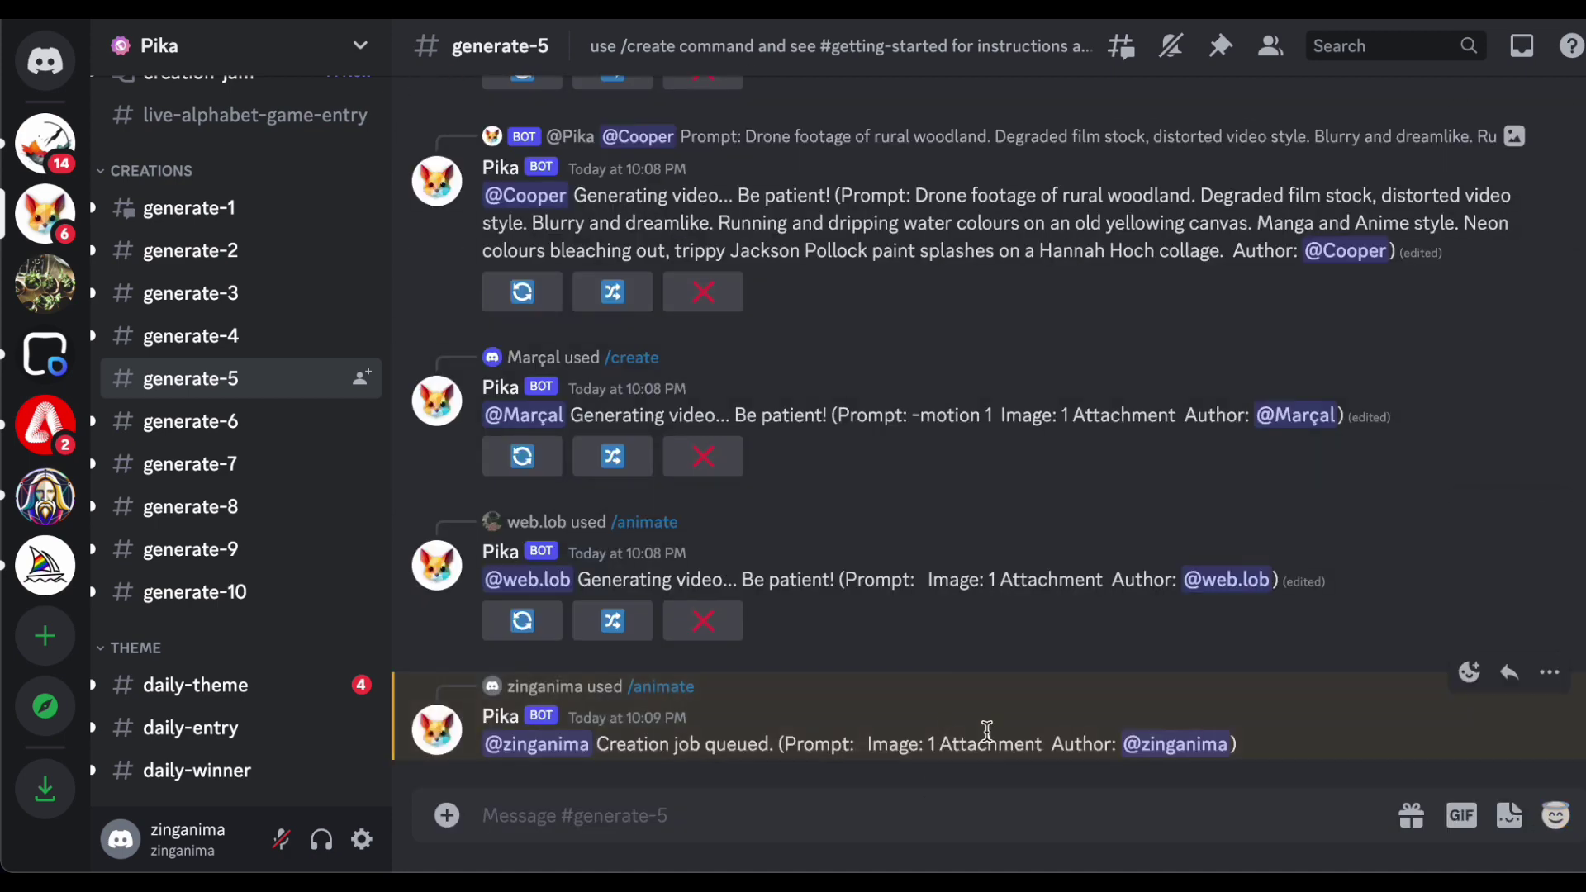
Step: Start another /animate command with the same image of the young boy attached
{"action": "left_click", "coordinate": [644, 342]}
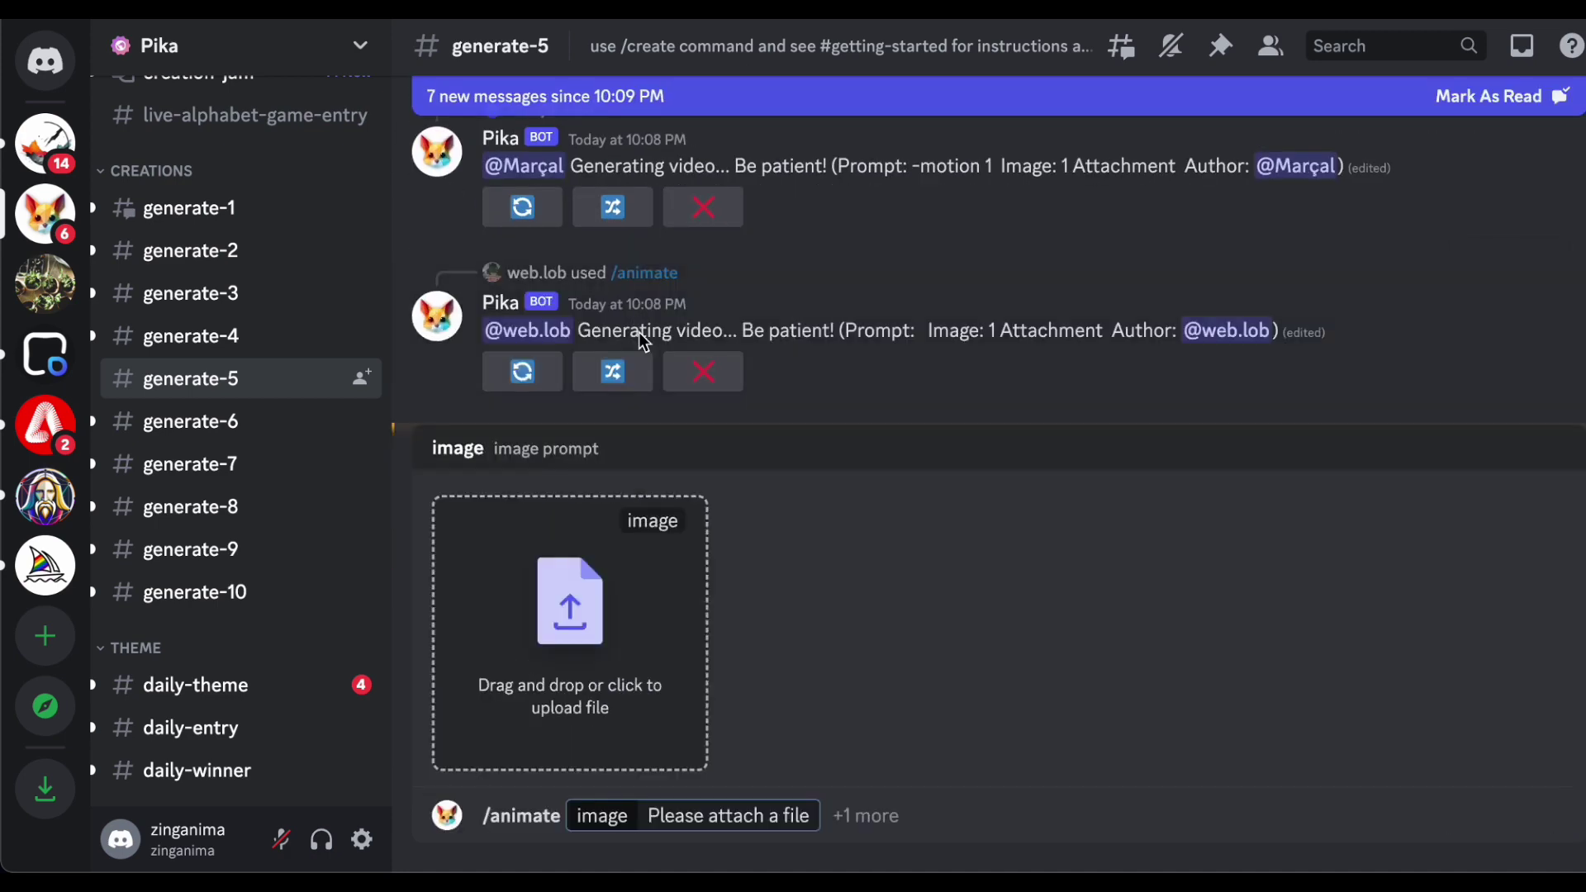
{"action": "left_click", "coordinate": [633, 758]}
{"action": "left_click", "coordinate": [749, 266]}
{"action": "left_click", "coordinate": [1170, 618]}
Step: Add the text "leaves falling, --no other people --dslr 300" and submit the second animation of the boy
{"action": "type", "text": "leaves"}
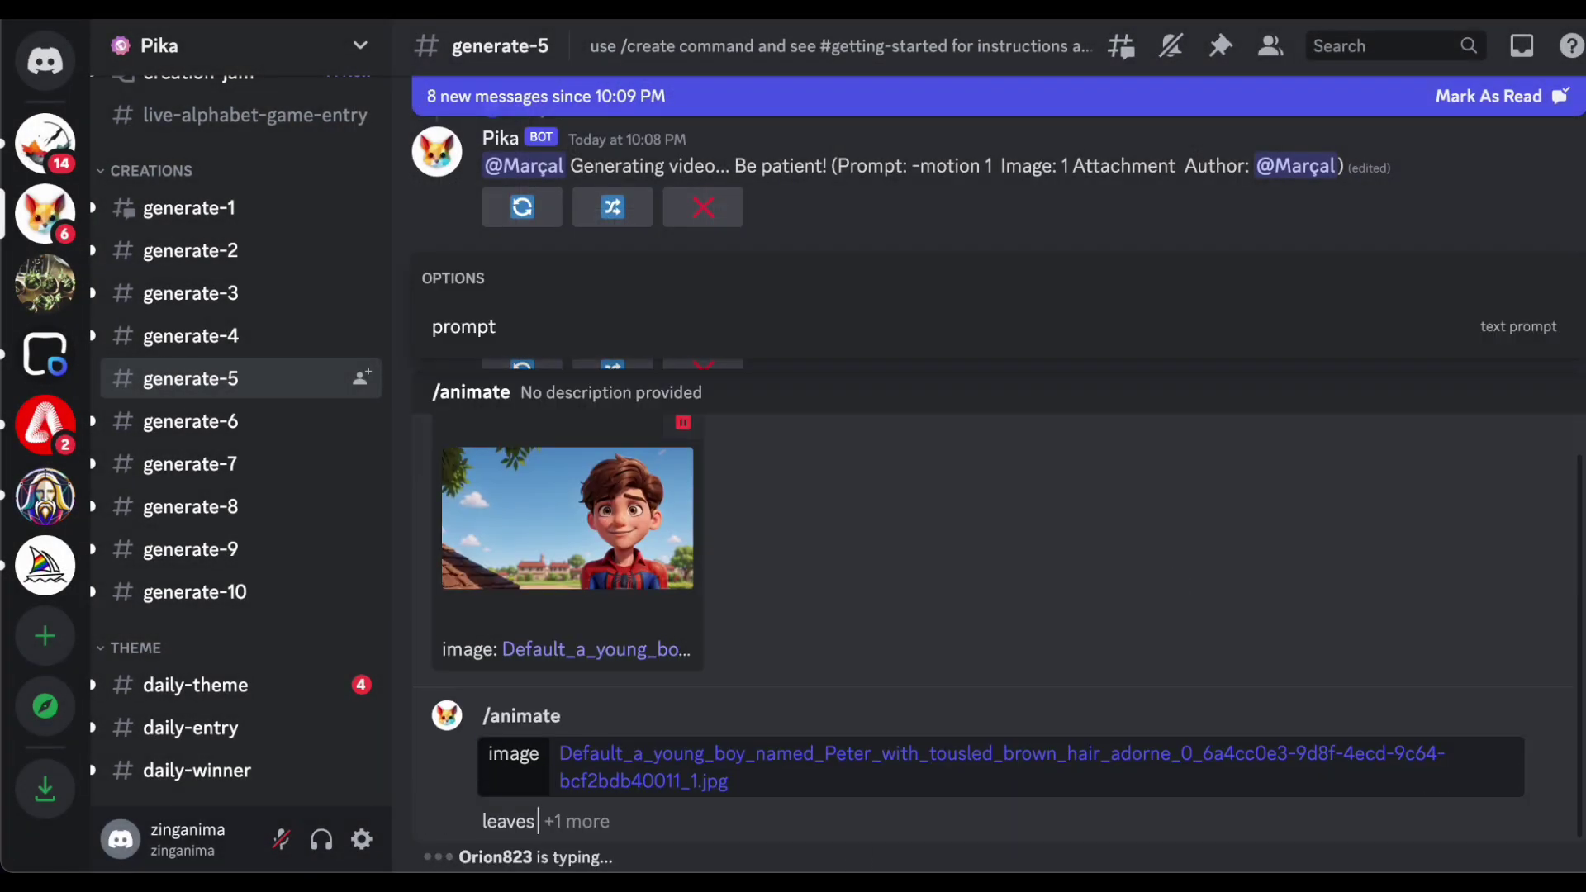
{"action": "type", "text": " falling, --no"}
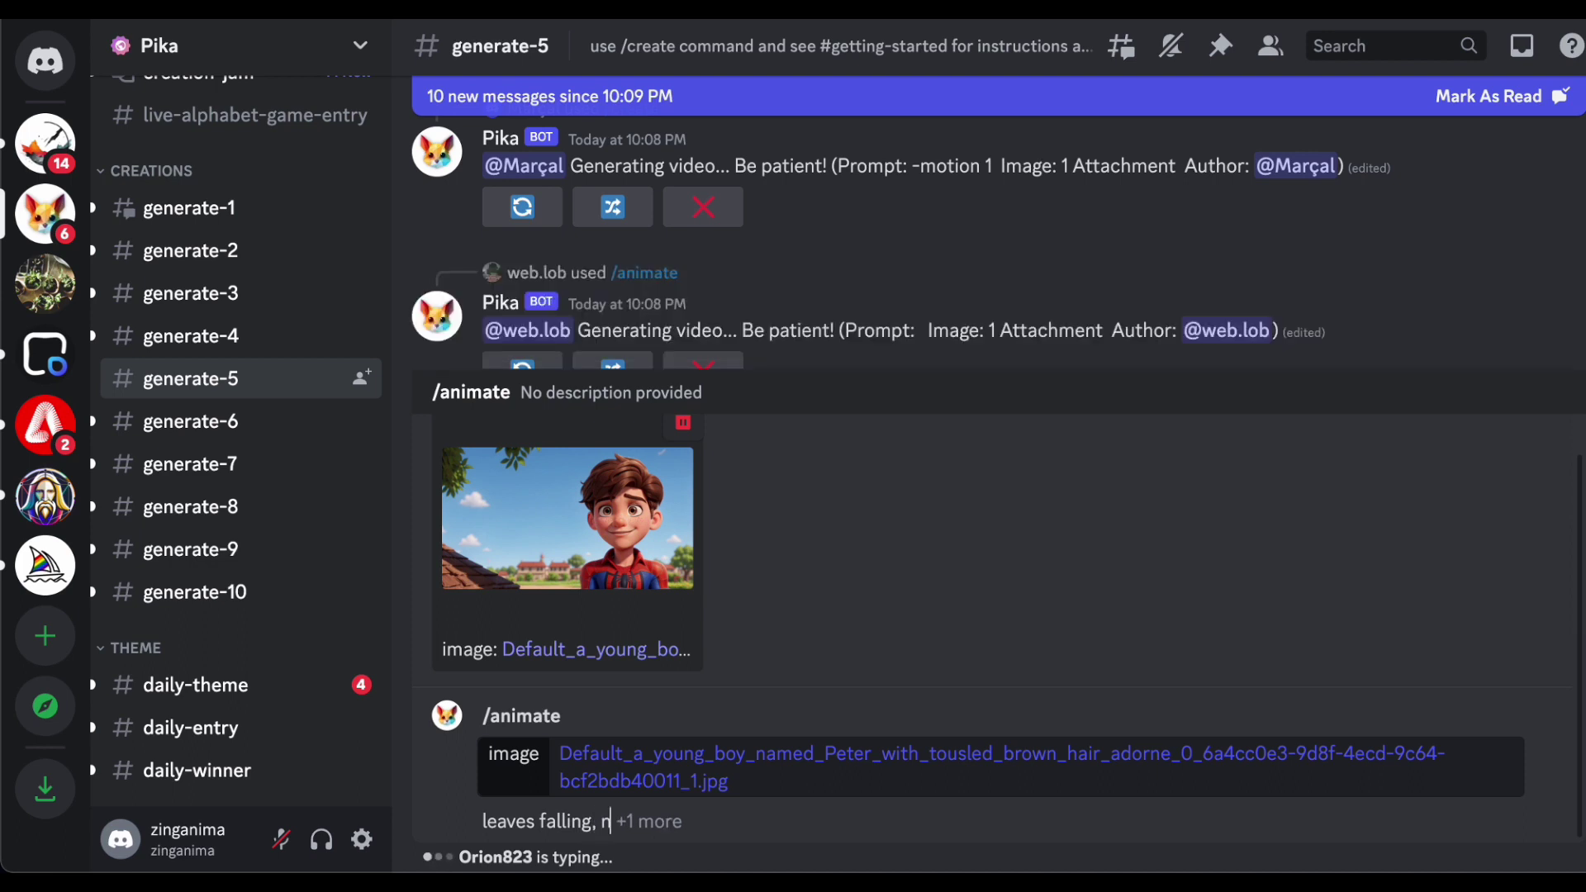
{"action": "type", "text": " o"}
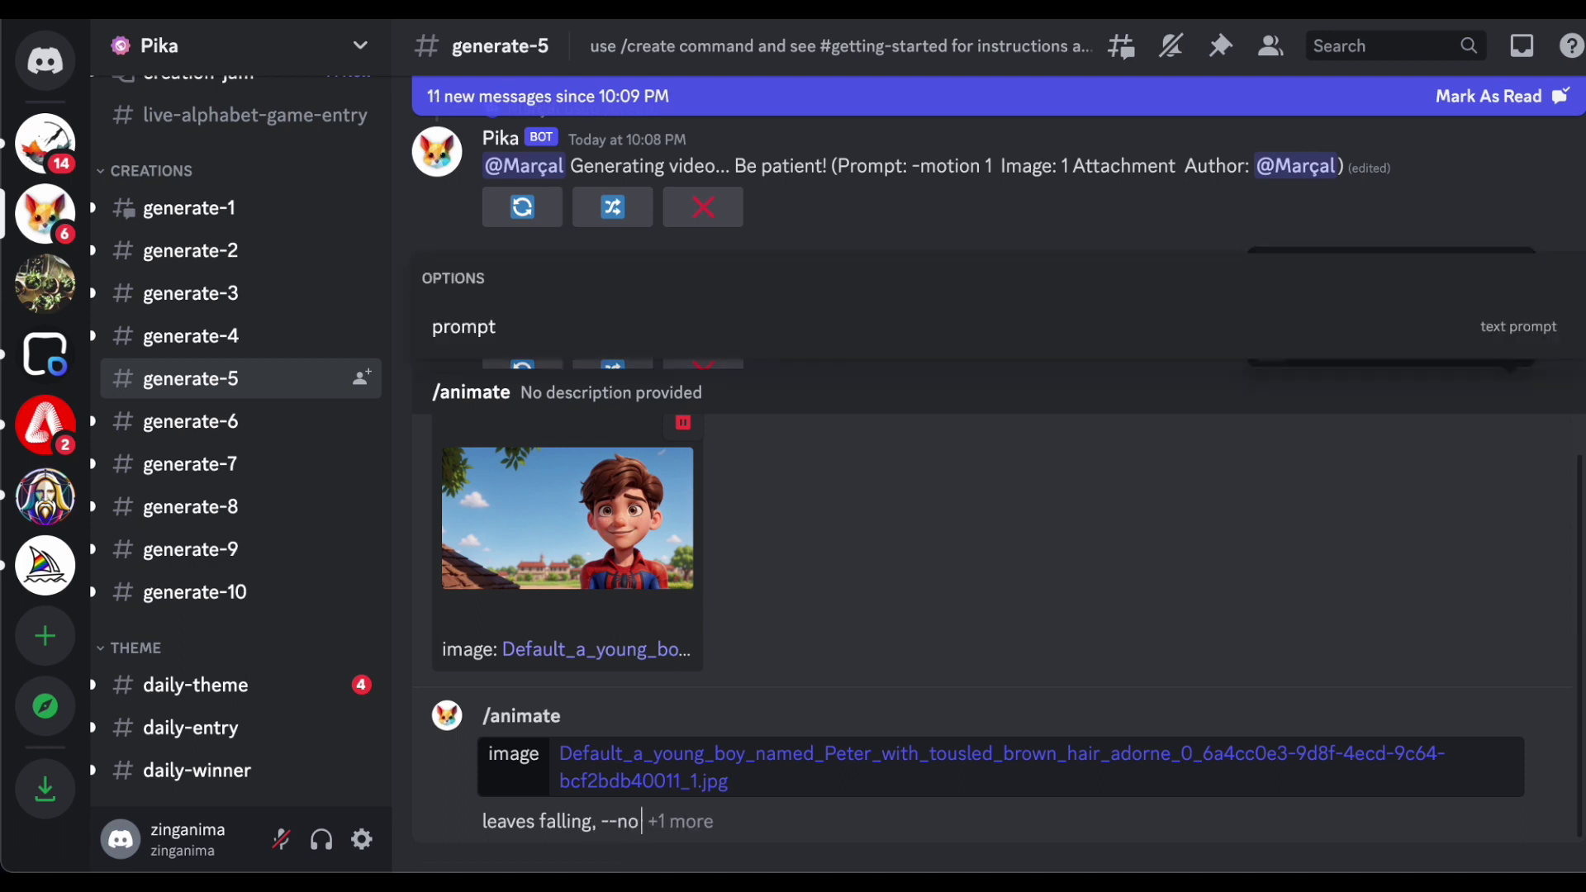
{"action": "type", "text": "ther people --"}
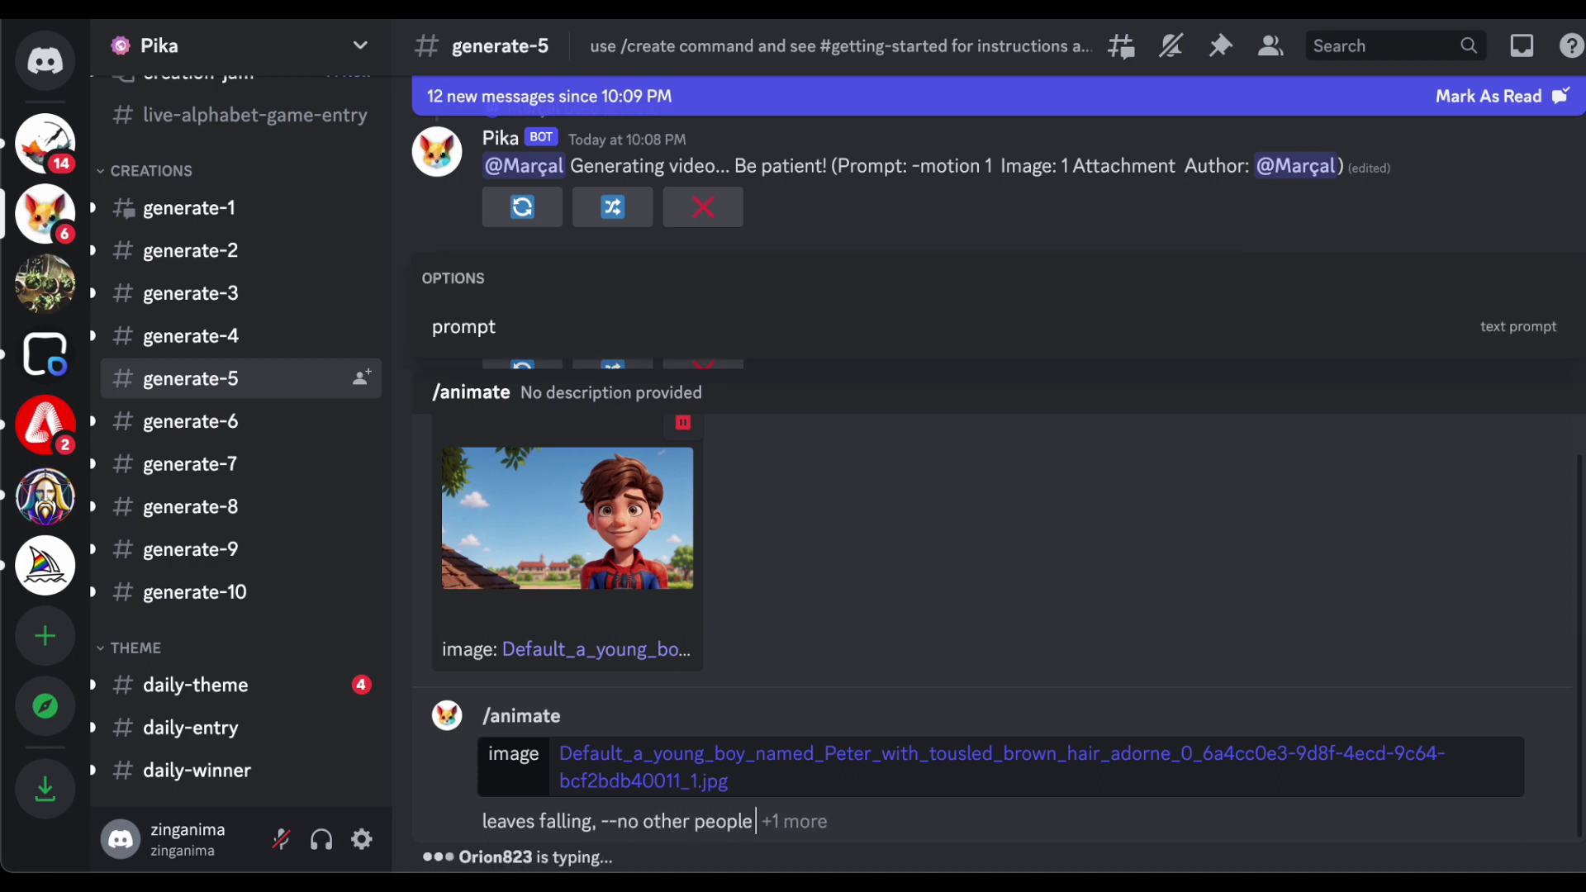
{"action": "key", "text": "BackSpace"}
{"action": "key", "text": "BackSpace"}
{"action": "key", "text": "BackSpace"}
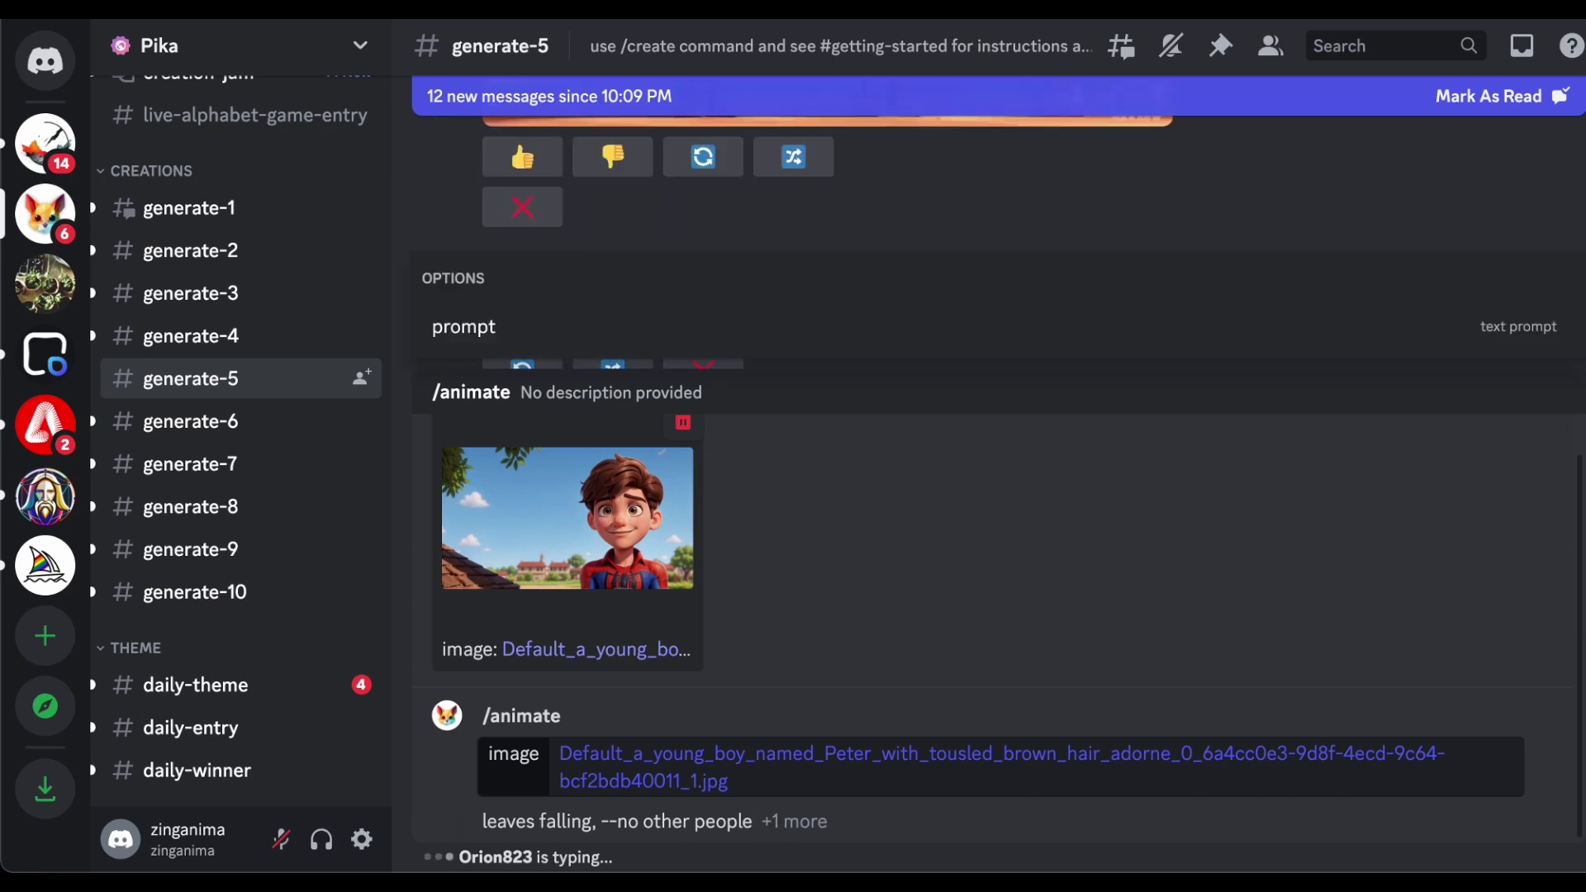
{"action": "type", "text": "--nik"}
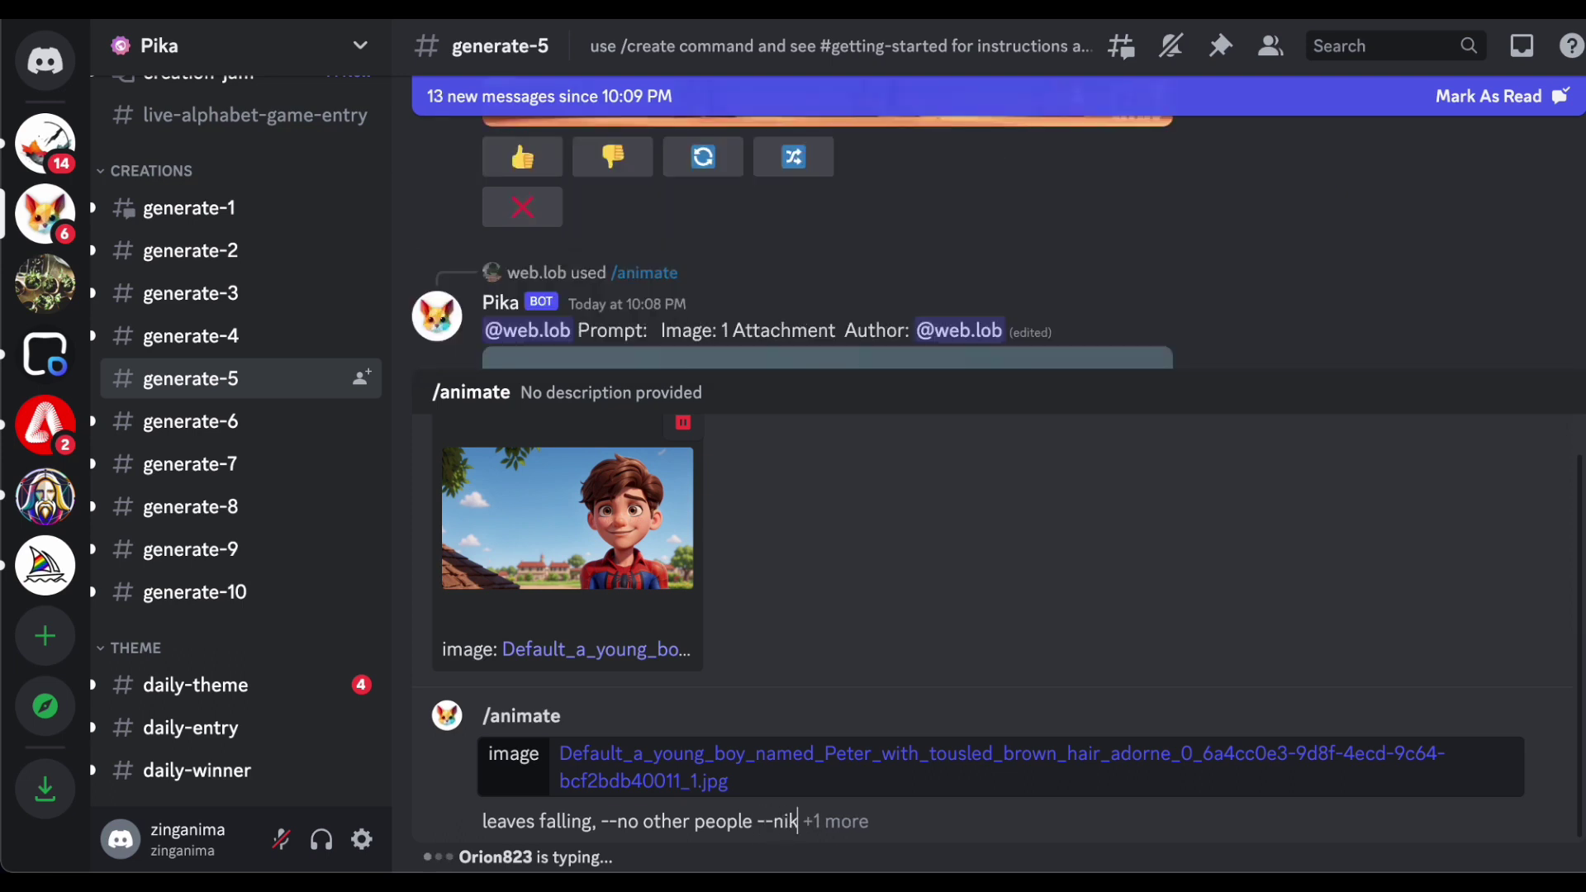
{"action": "type", "text": "on"}
{"action": "key", "text": "BackSpace"}
{"action": "key", "text": "BackSpace"}
{"action": "key", "text": "BackSpace"}
{"action": "key", "text": "BackSpace"}
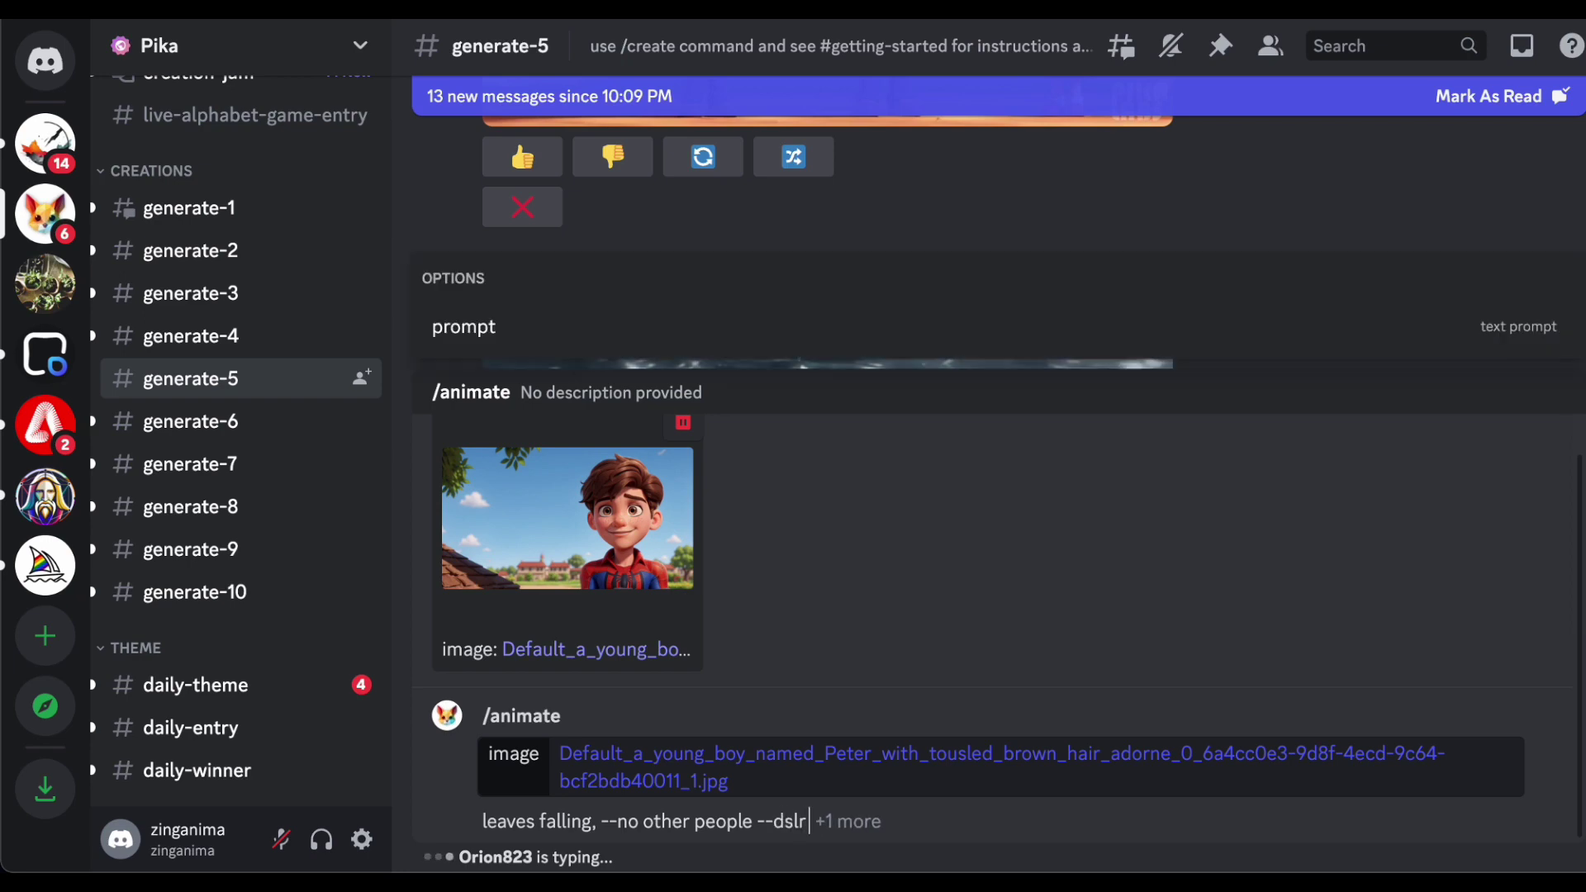
{"action": "type", "text": "300"}
{"action": "key", "text": "Return"}
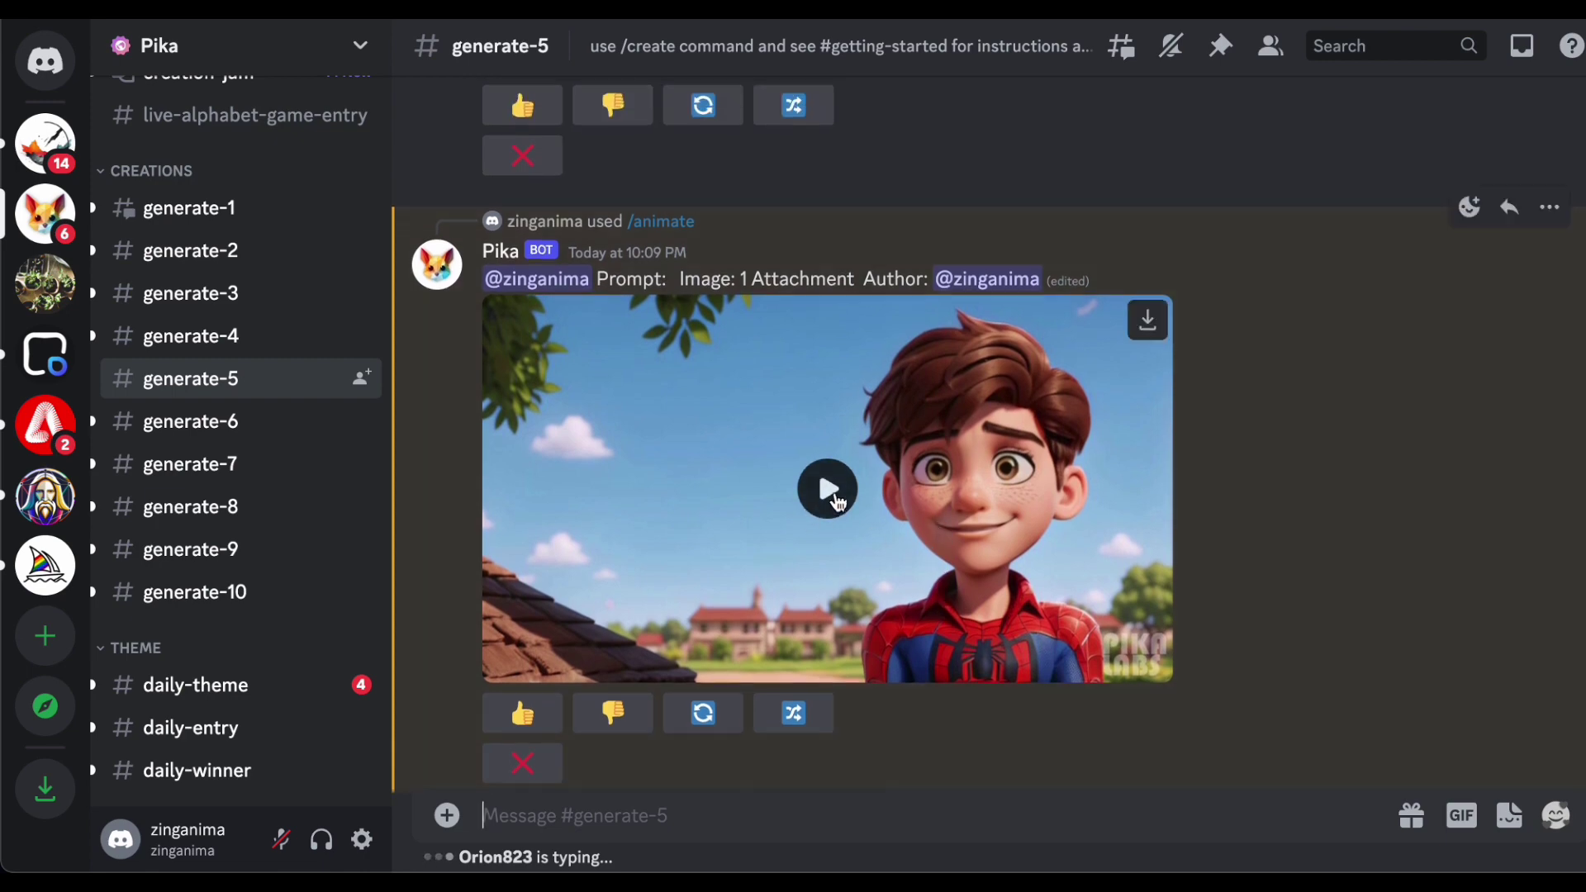
Step: Play the generated video of the boy in the Spiderman suit and download it
{"action": "left_click", "coordinate": [836, 496]}
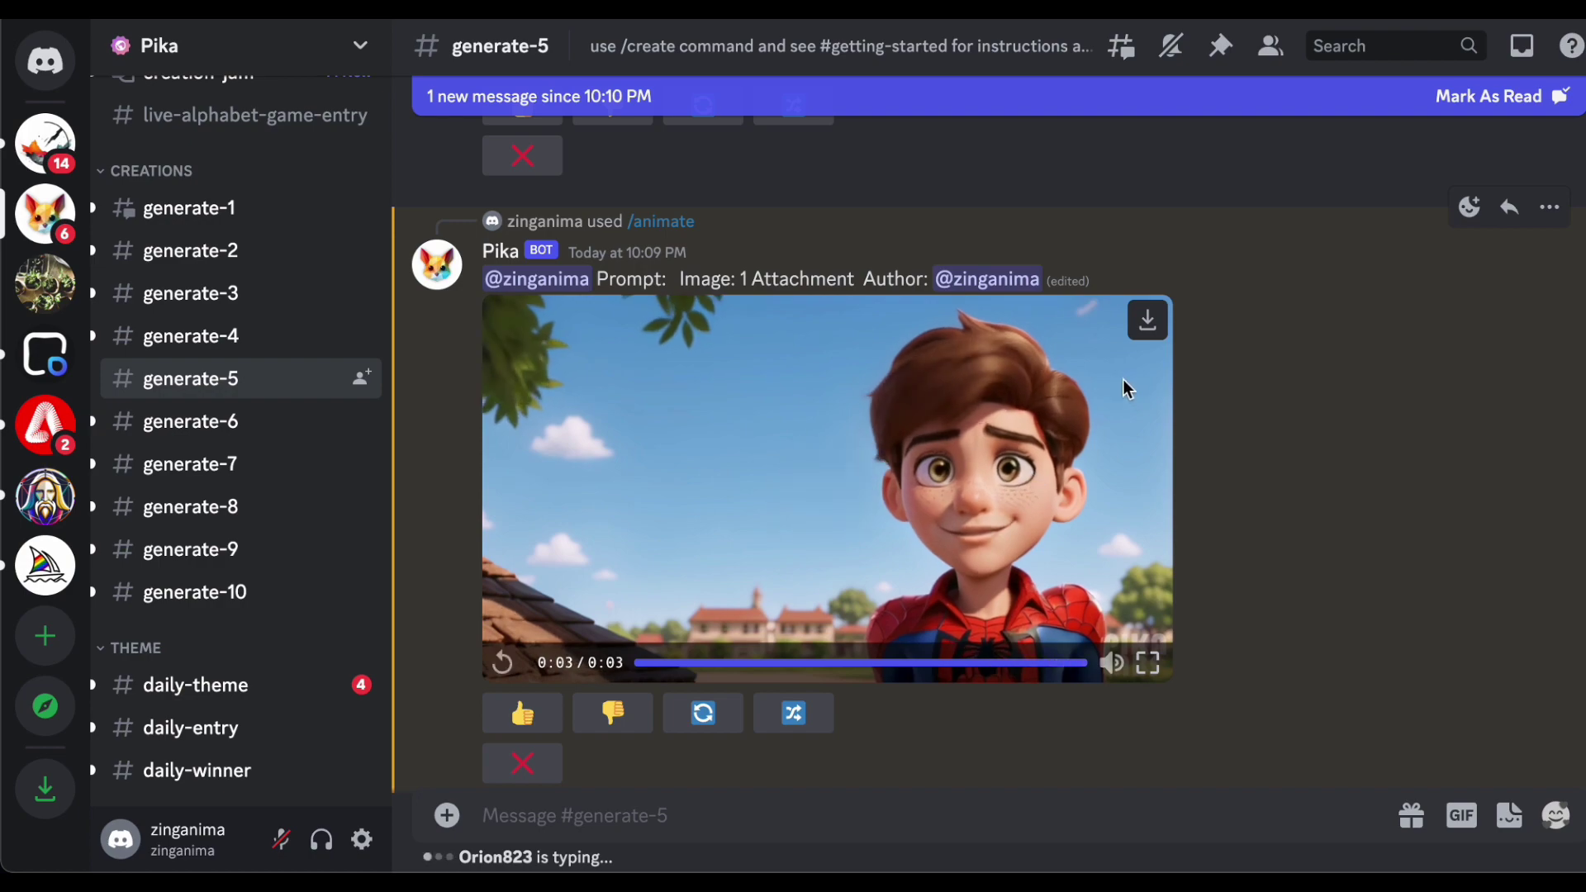
{"action": "left_click", "coordinate": [1148, 320]}
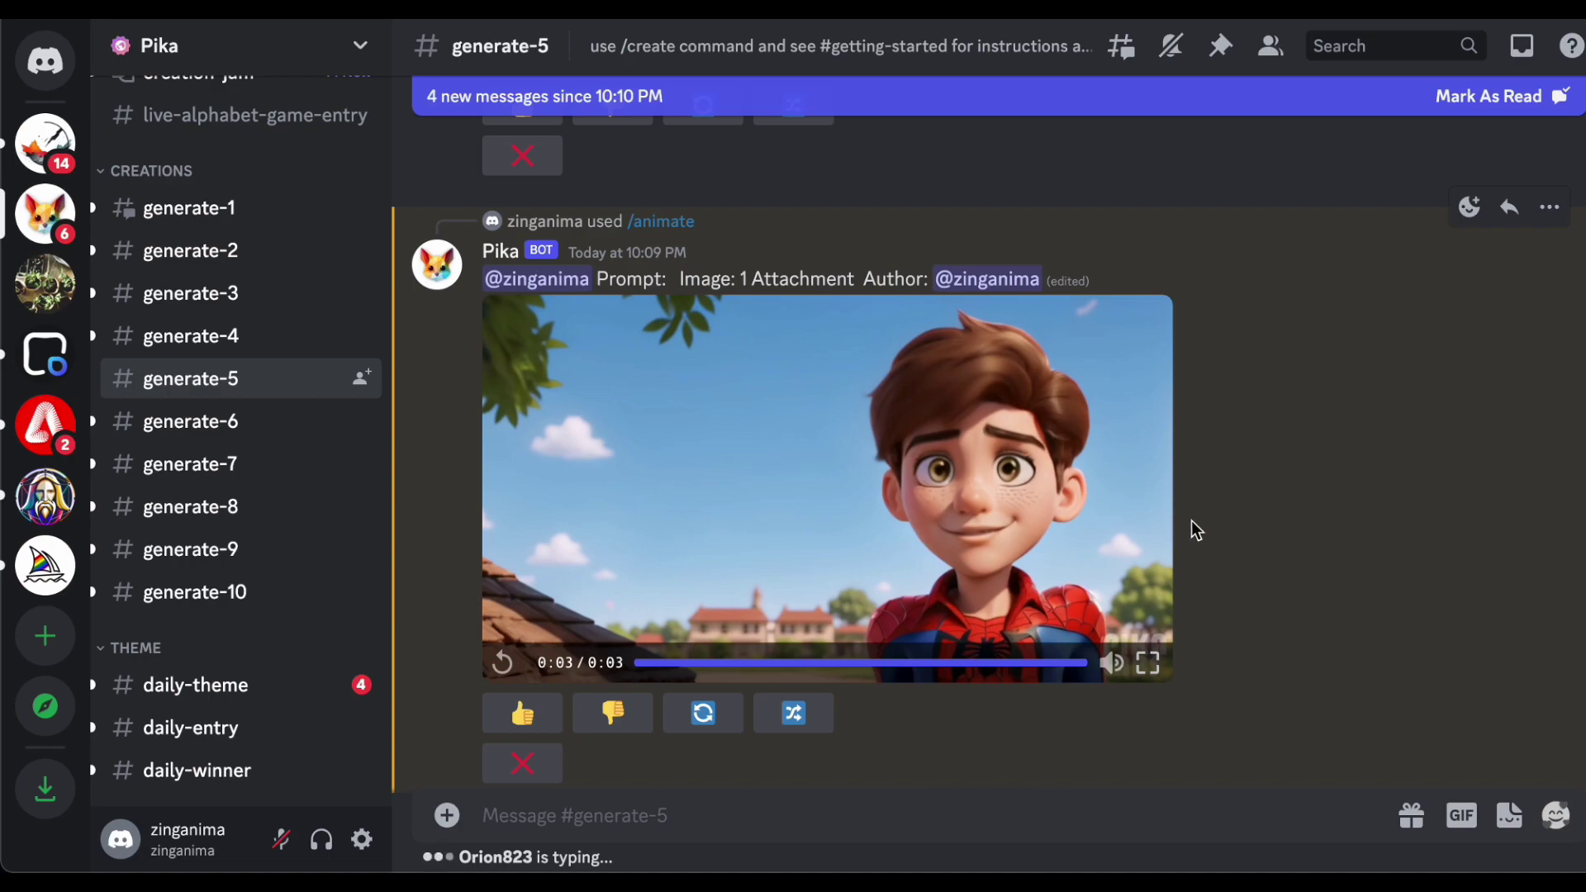
{"action": "scroll", "coordinate": [1191, 520], "scroll_direction": "down", "scroll_amount": 5}
{"action": "scroll", "coordinate": [1173, 607], "scroll_direction": "down", "scroll_amount": 10}
{"action": "scroll", "coordinate": [1172, 603], "scroll_direction": "down", "scroll_amount": 15}
{"action": "scroll", "coordinate": [1172, 601], "scroll_direction": "down", "scroll_amount": 10}
{"action": "scroll", "coordinate": [1175, 610], "scroll_direction": "down", "scroll_amount": 15}
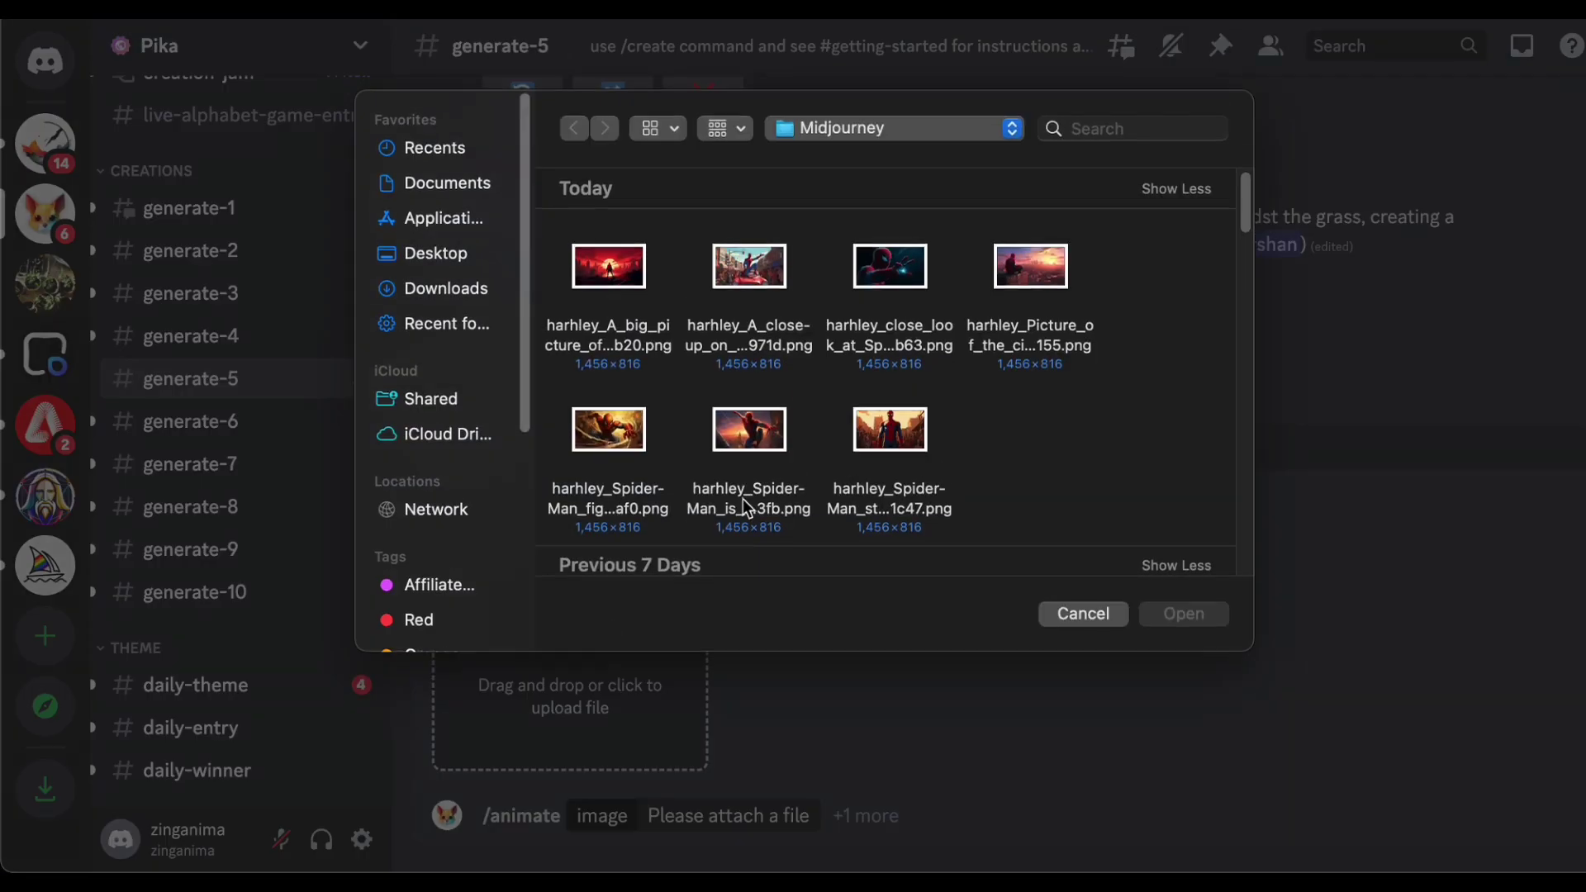
Step: Attach the "A_close-up" and "close_look_at" Spider-Man images from the Midjourney folder to separate /animate commands
{"action": "left_click", "coordinate": [749, 265]}
{"action": "left_click", "coordinate": [1183, 613]}
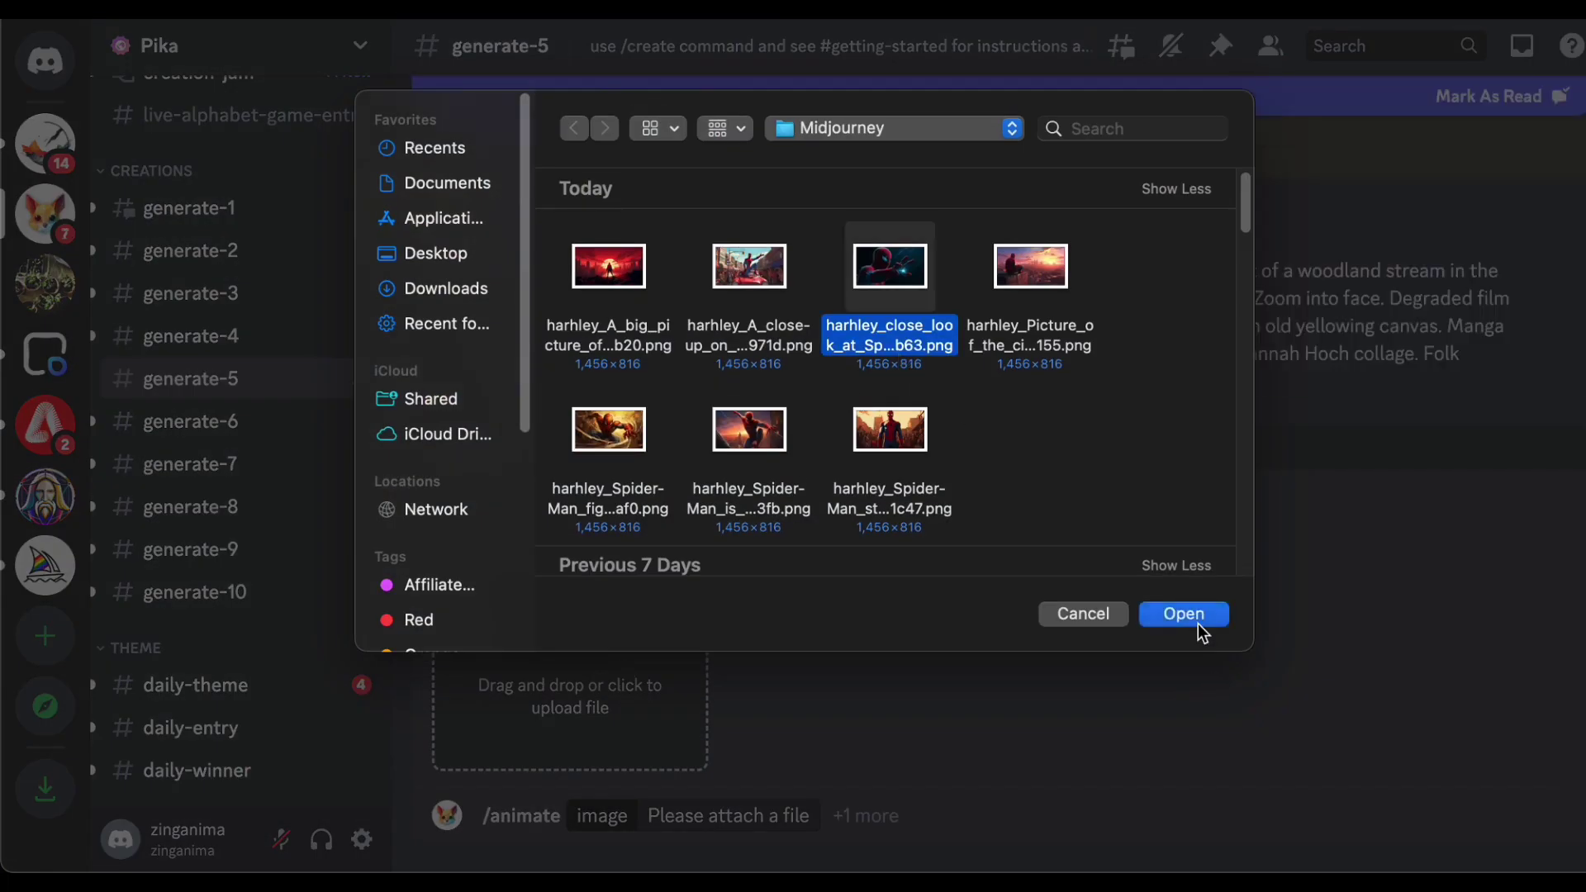
{"action": "left_click", "coordinate": [1183, 613]}
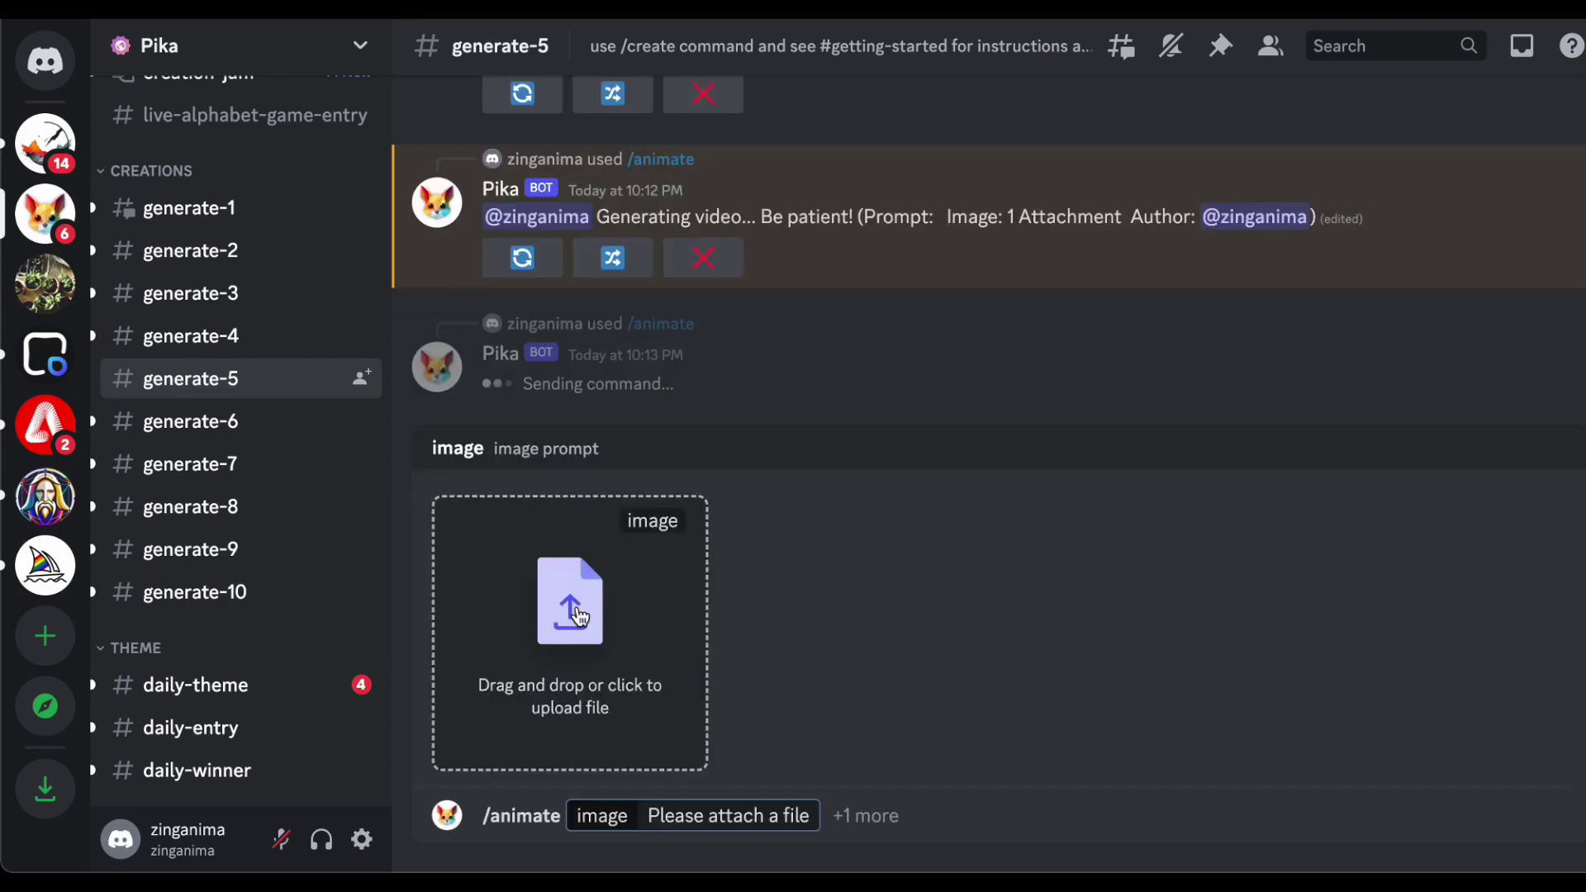
Step: Attach the image of Spider-Man standing tall with bad guys on the ground to /animate and submit it without a prompt
{"action": "left_click", "coordinate": [587, 585]}
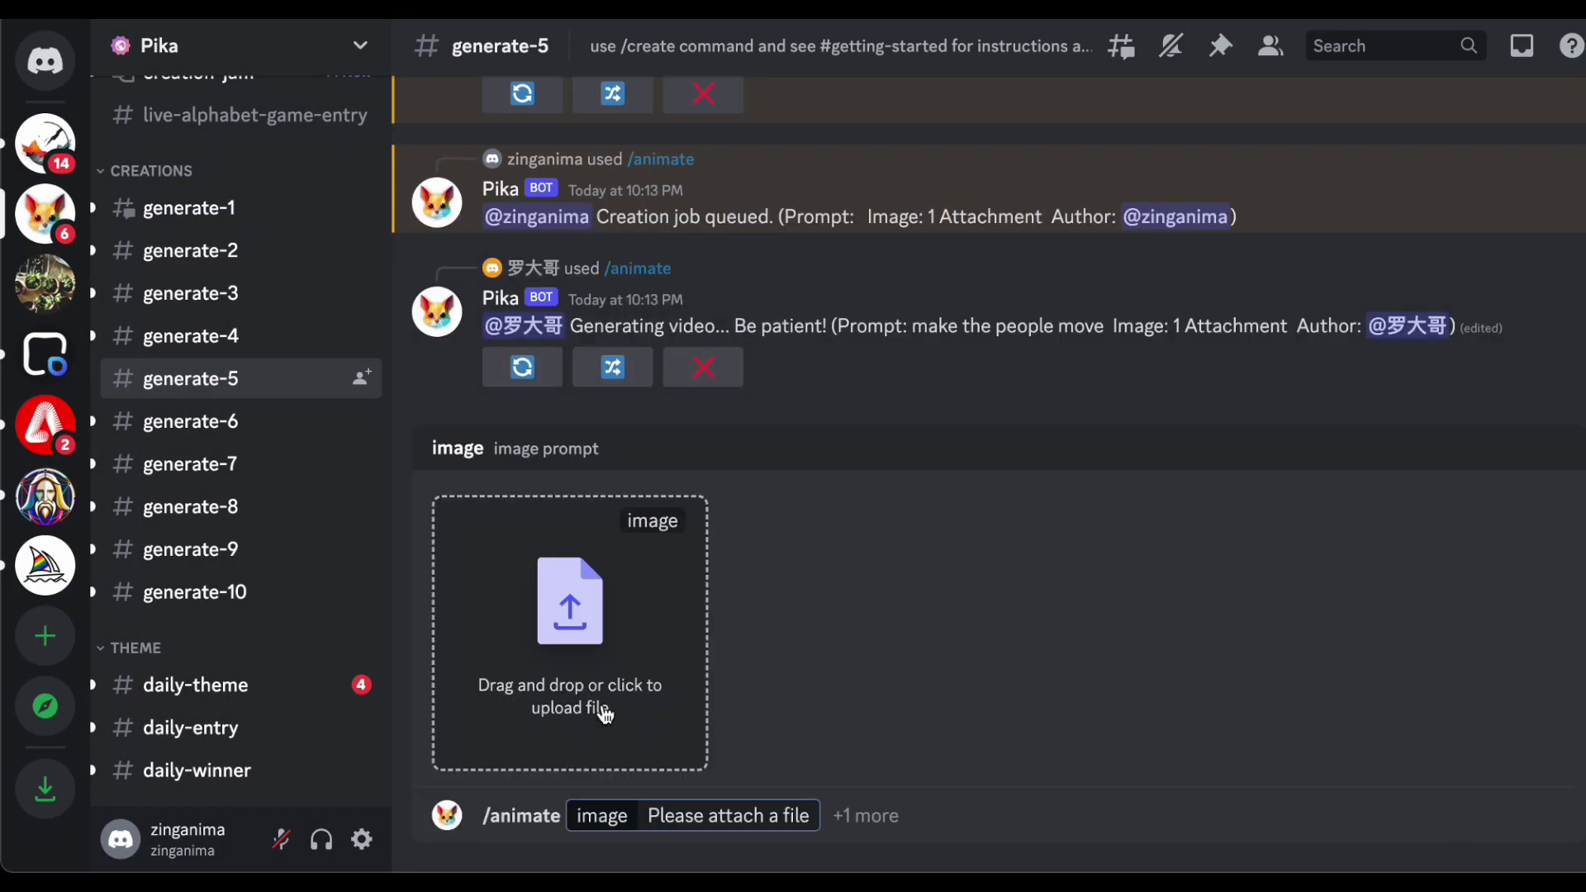
{"action": "left_click", "coordinate": [602, 708]}
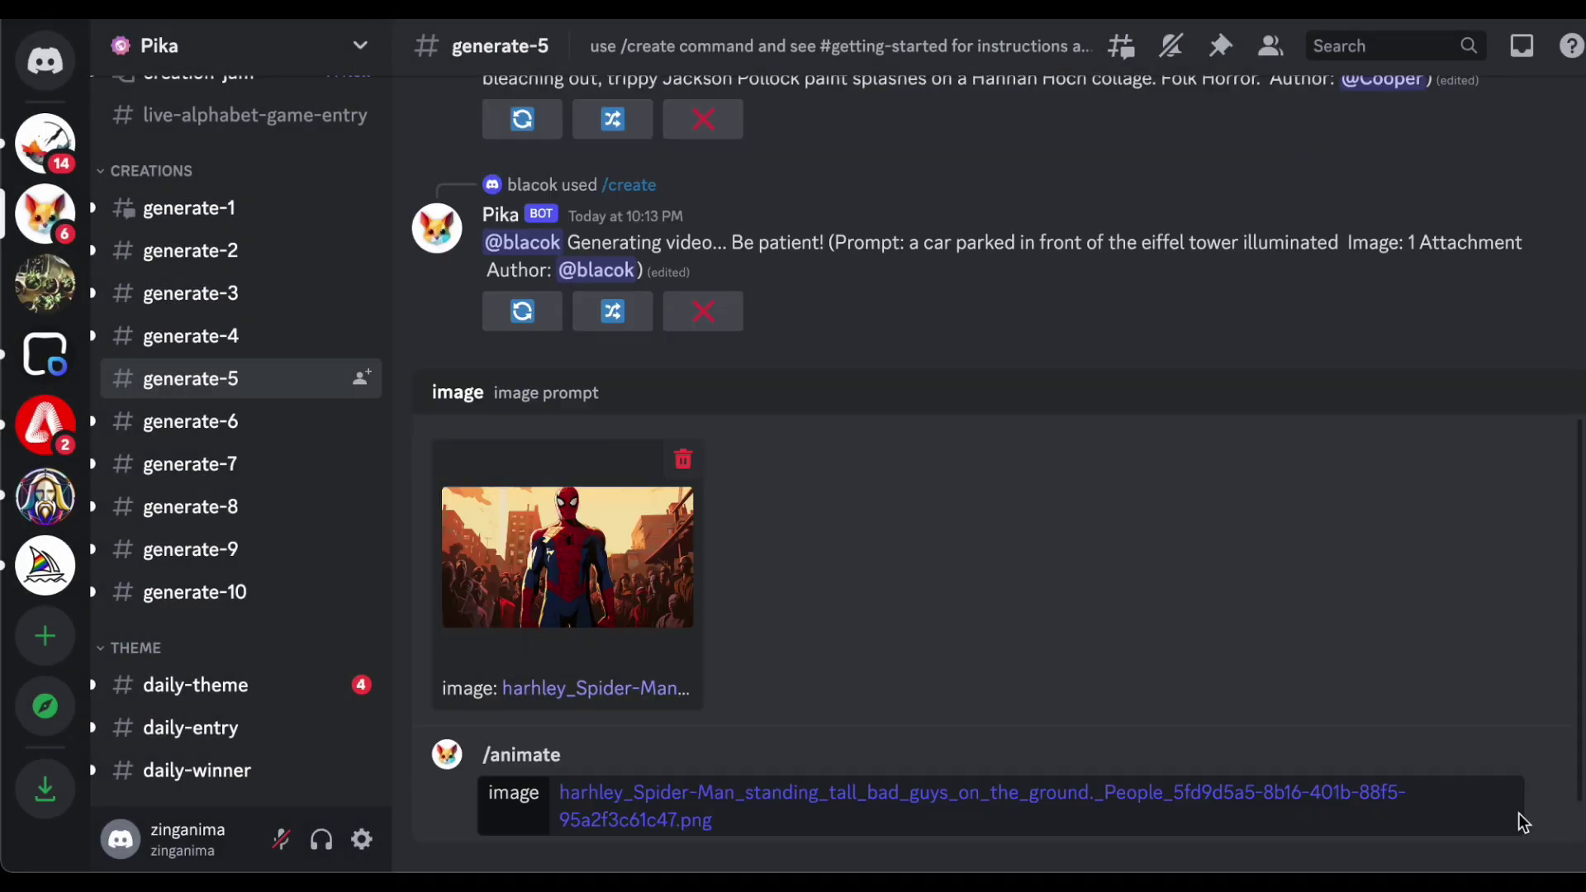
{"action": "key", "text": "Return"}
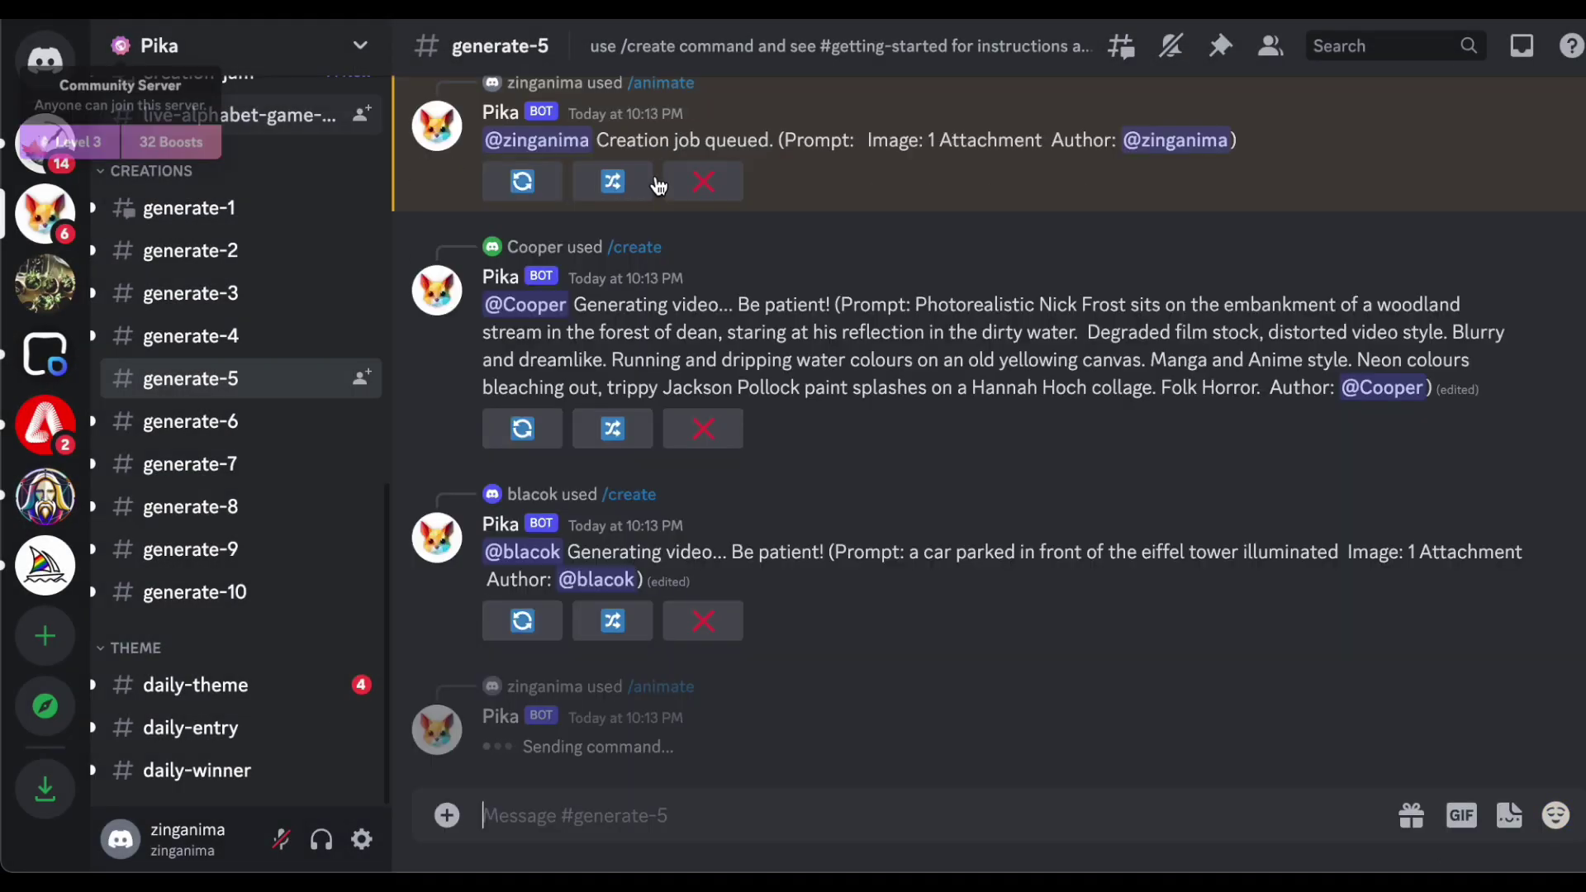
Step: Play the generated videos of Spider-Man leaping over the red car and of Spider-Man reaching out his glowing hand
{"action": "scroll", "coordinate": [822, 352], "scroll_direction": "up", "scroll_amount": 20}
{"action": "scroll", "coordinate": [822, 352], "scroll_direction": "down", "scroll_amount": 20}
{"action": "scroll", "coordinate": [822, 352], "scroll_direction": "up", "scroll_amount": 4}
{"action": "left_click", "coordinate": [841, 526]}
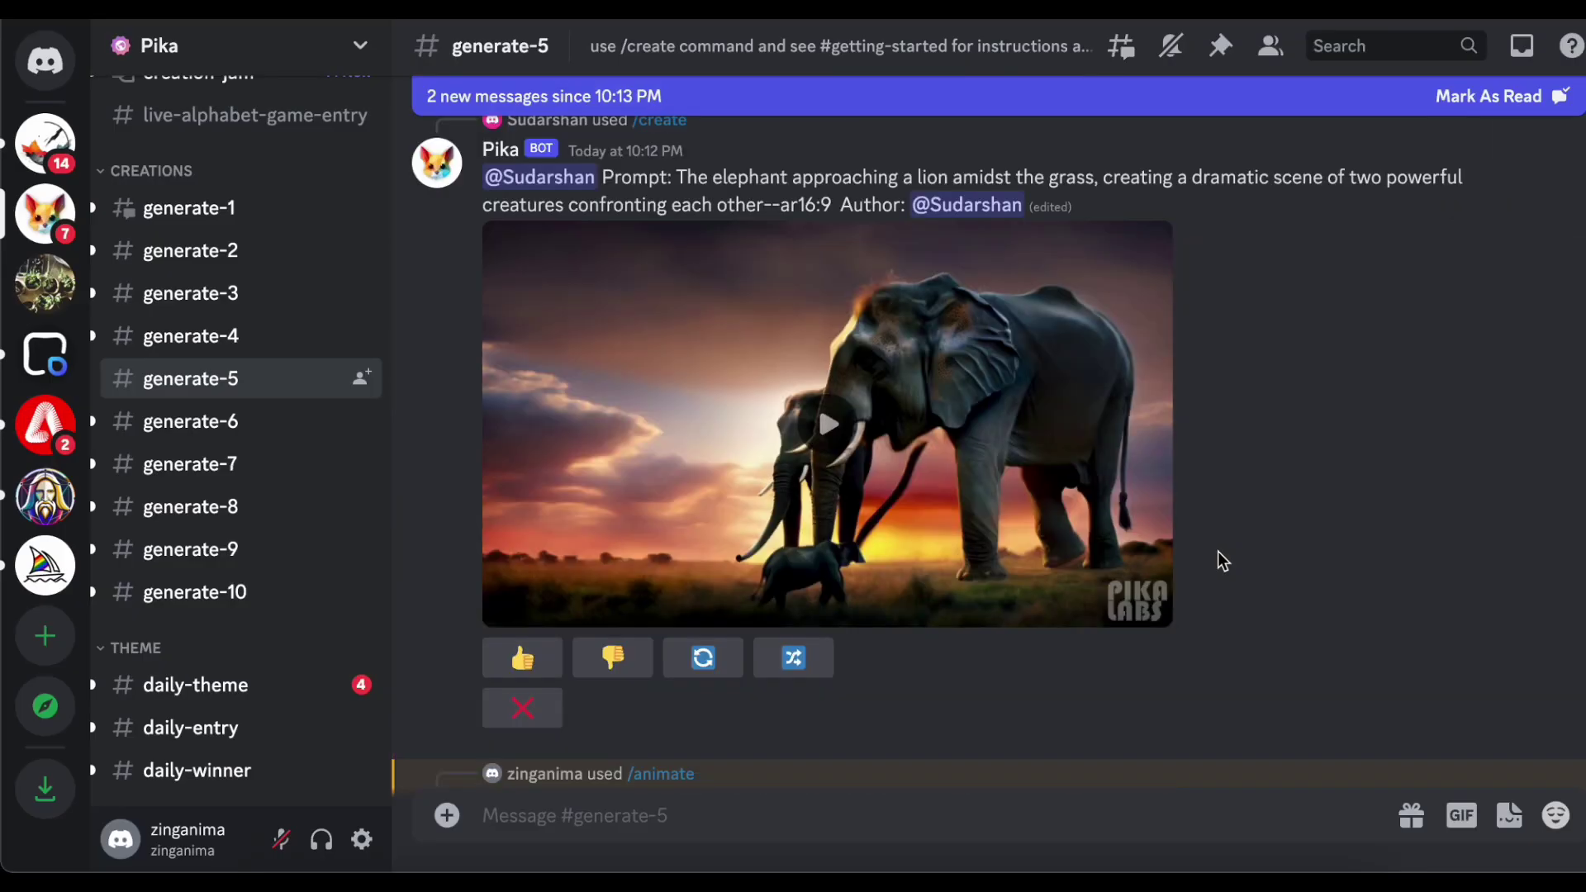
{"action": "scroll", "coordinate": [1218, 553], "scroll_direction": "down", "scroll_amount": 10}
{"action": "left_click", "coordinate": [826, 523]}
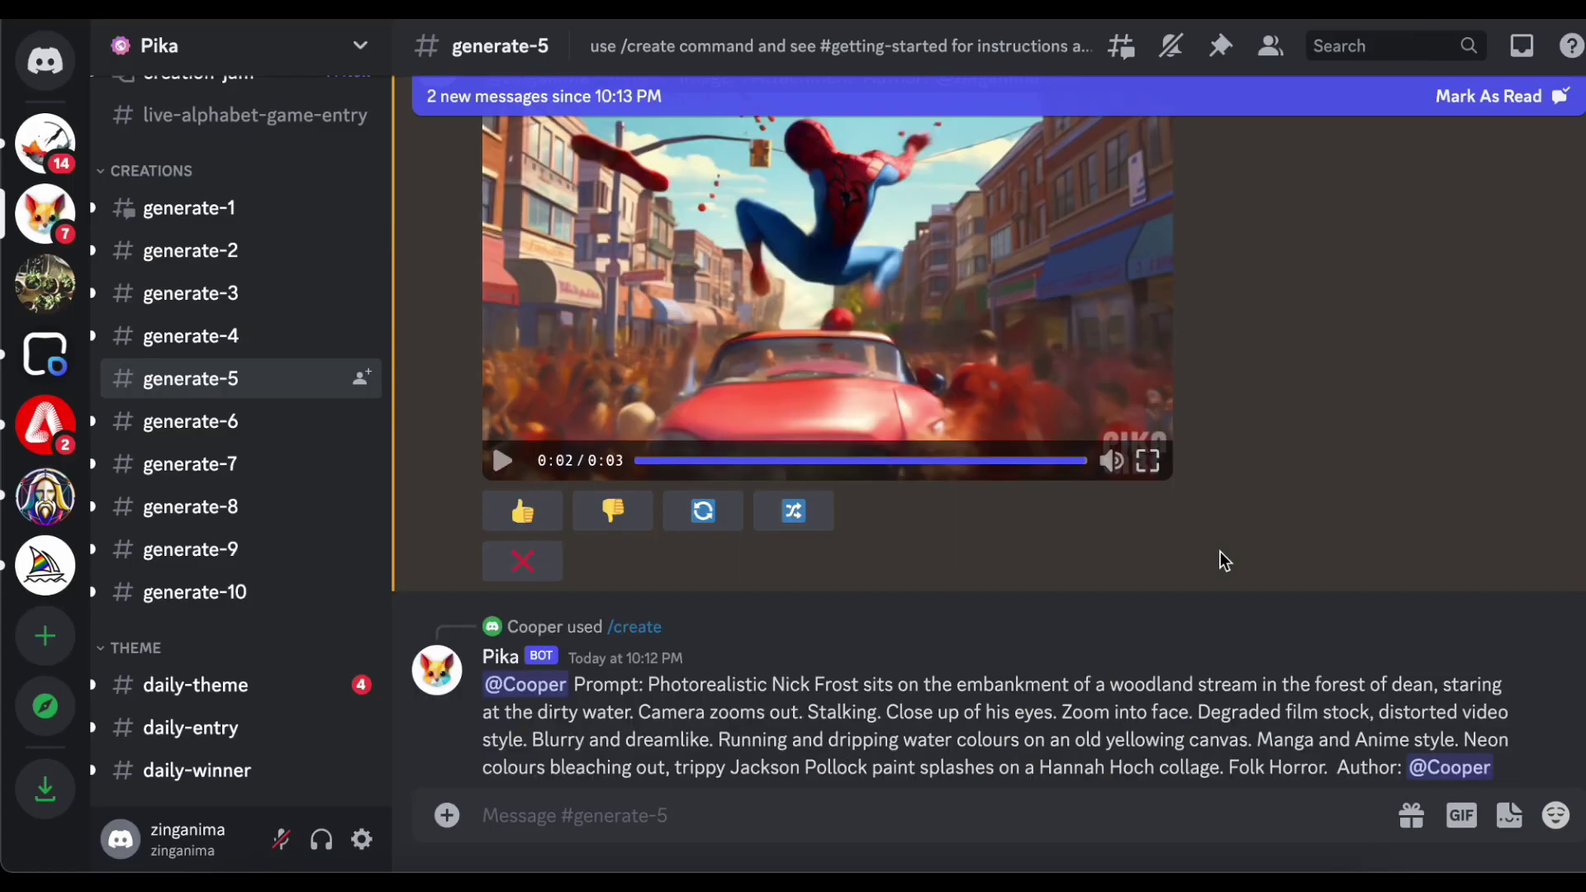
{"action": "scroll", "coordinate": [1221, 551], "scroll_direction": "up", "scroll_amount": 5}
{"action": "scroll", "coordinate": [1179, 479], "scroll_direction": "up", "scroll_amount": 1}
{"action": "left_click", "coordinate": [877, 463]}
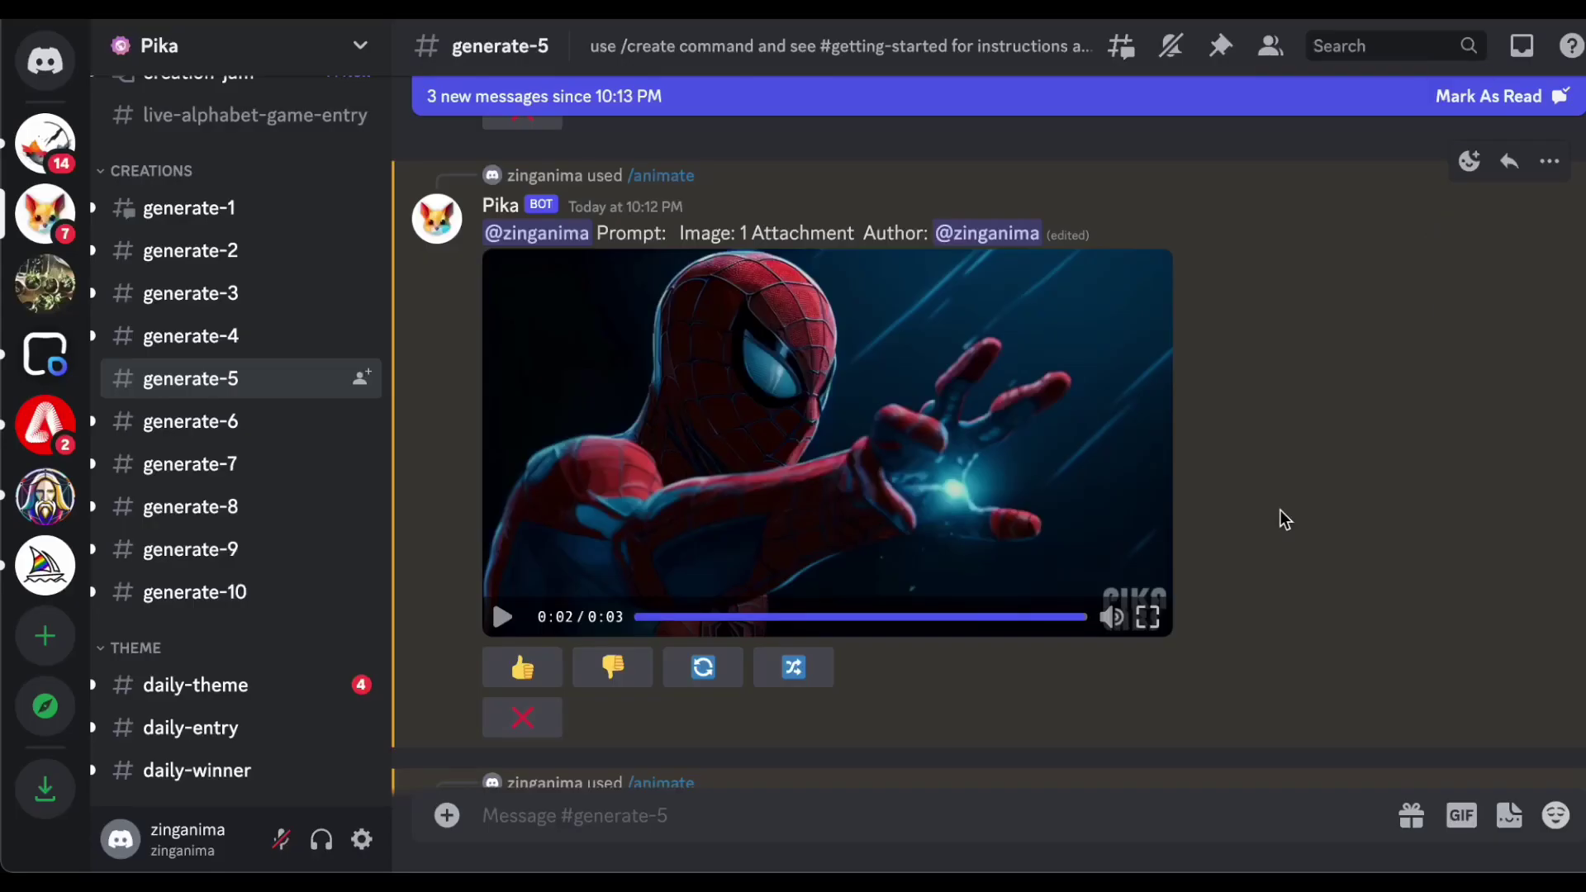
Step: Play the generated video of Spider-Man sitting on a rooftop at sunset and the golden-toned video that follows it
{"action": "scroll", "coordinate": [1293, 579], "scroll_direction": "down", "scroll_amount": 5}
{"action": "left_click", "coordinate": [818, 605]}
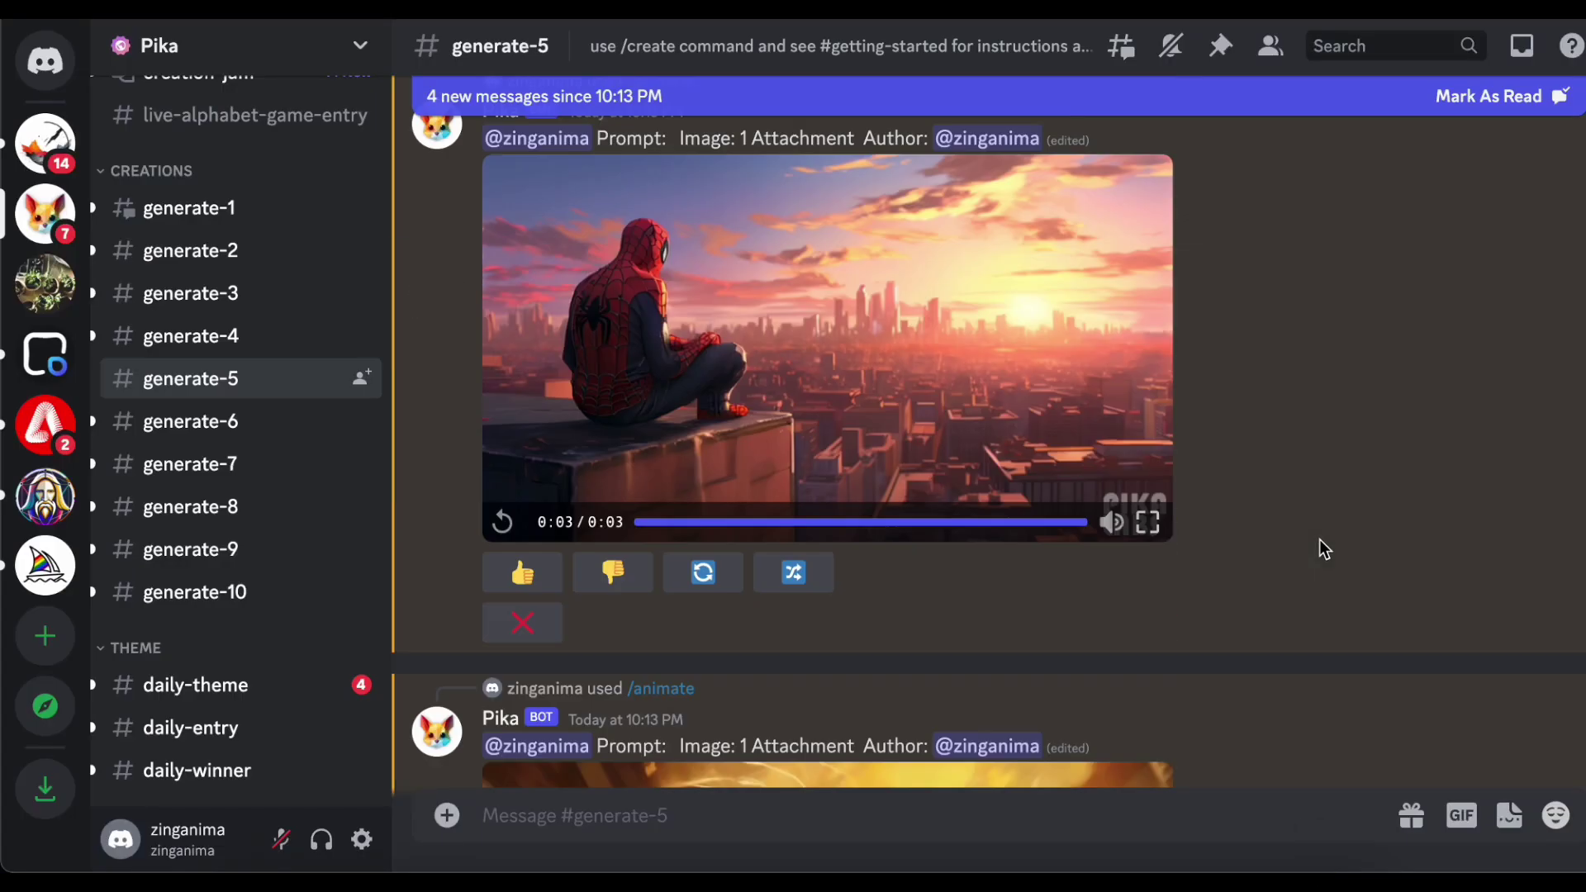
{"action": "scroll", "coordinate": [1320, 542], "scroll_direction": "down", "scroll_amount": 5}
{"action": "left_click", "coordinate": [828, 434]}
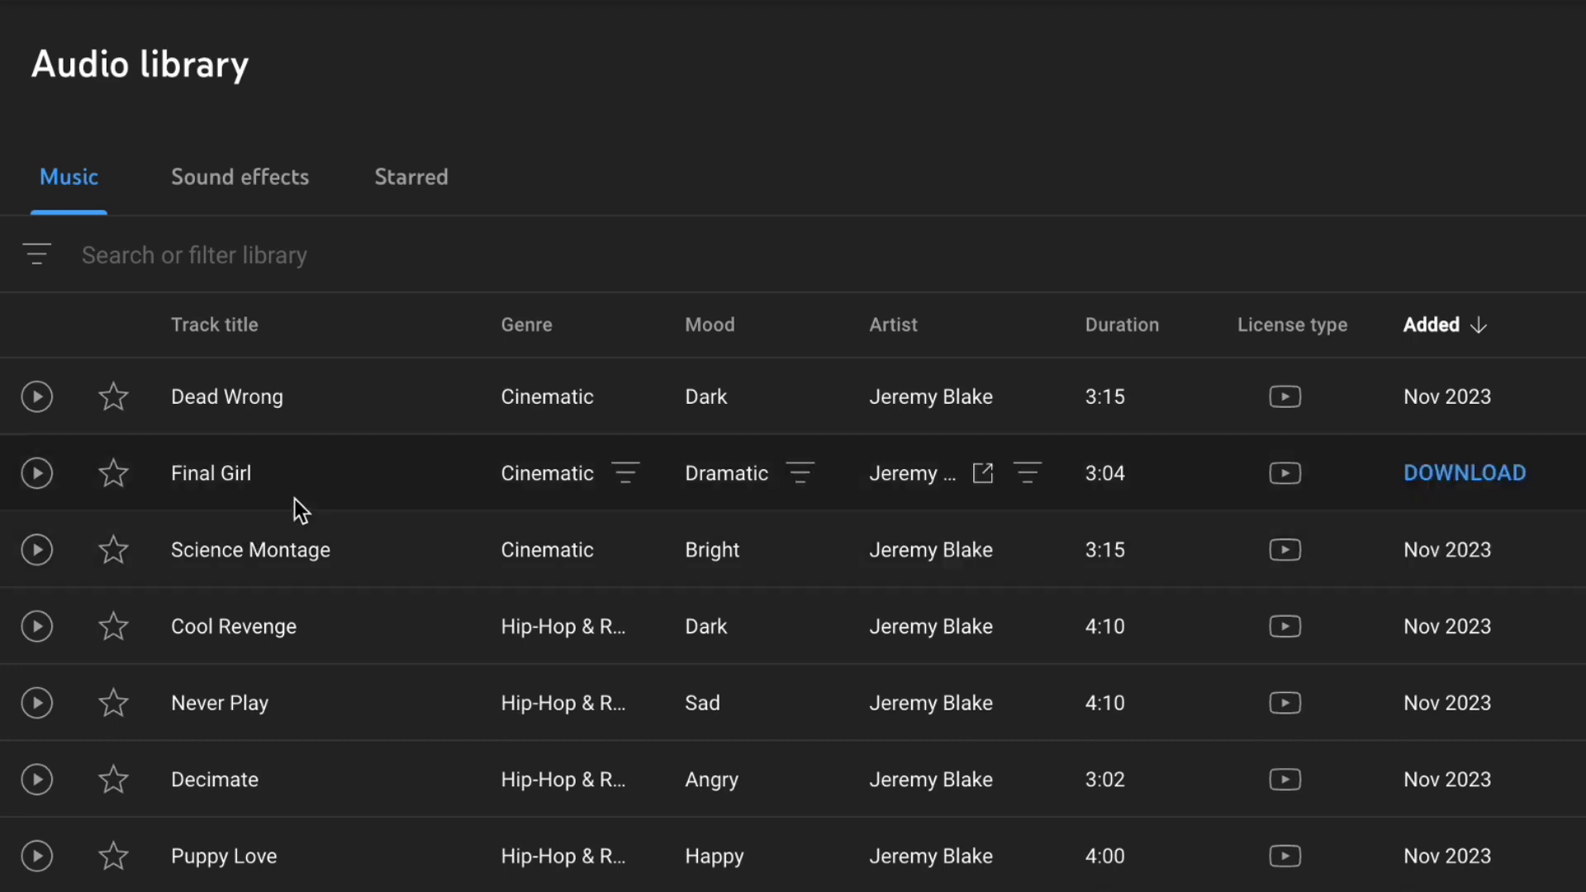
Step: In the Audio library, filter the music tracks by the Inspirational mood
{"action": "scroll", "coordinate": [273, 446], "scroll_direction": "down", "scroll_amount": 1}
{"action": "left_click", "coordinate": [37, 188]}
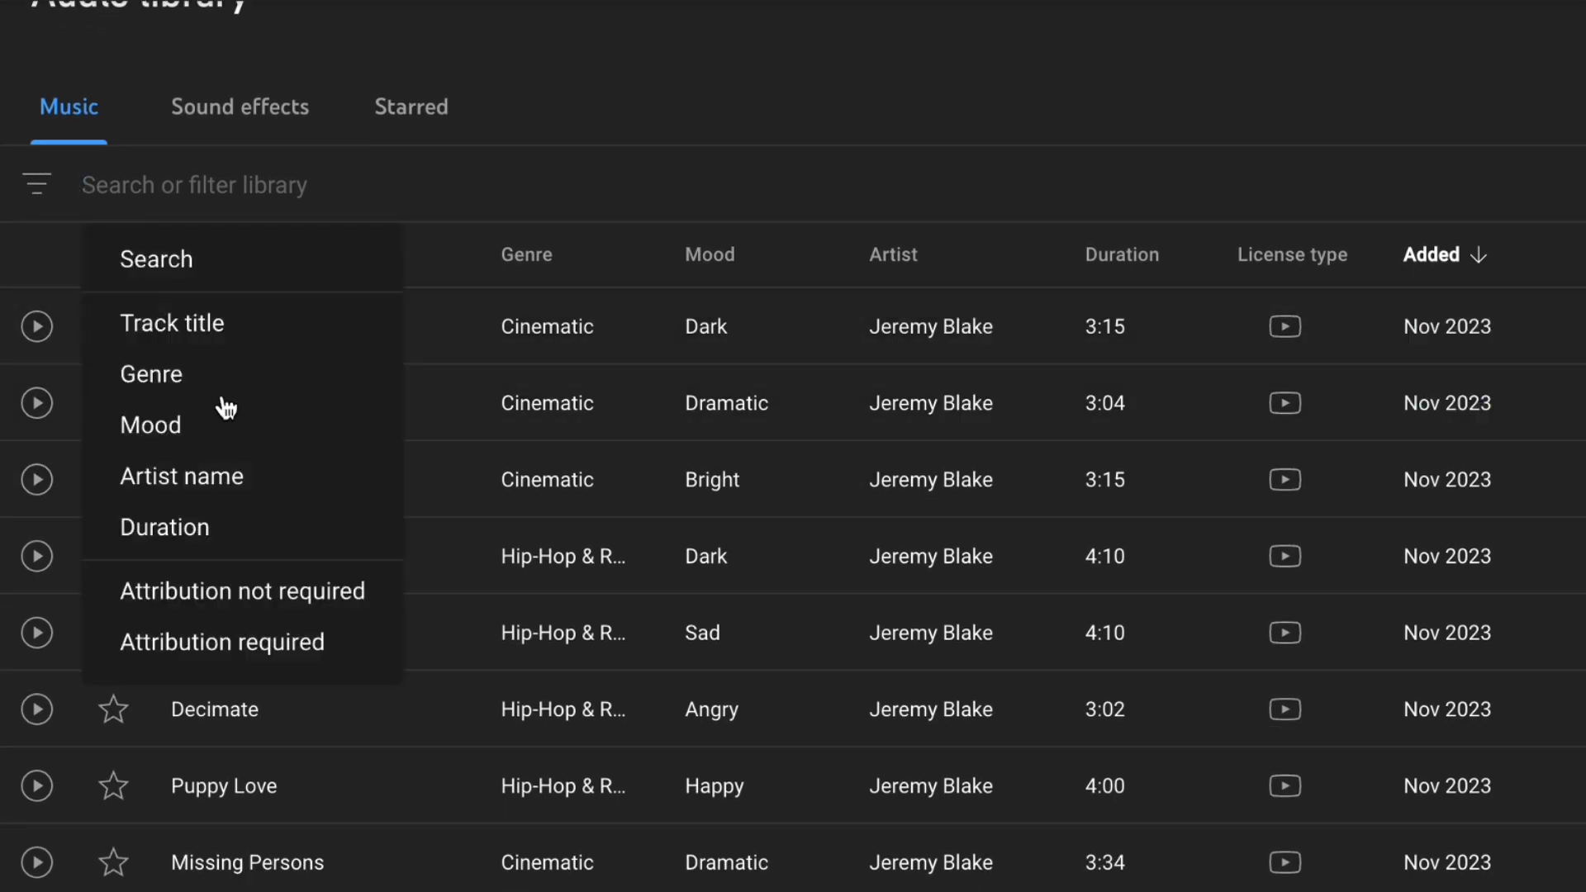
{"action": "left_click", "coordinate": [221, 428]}
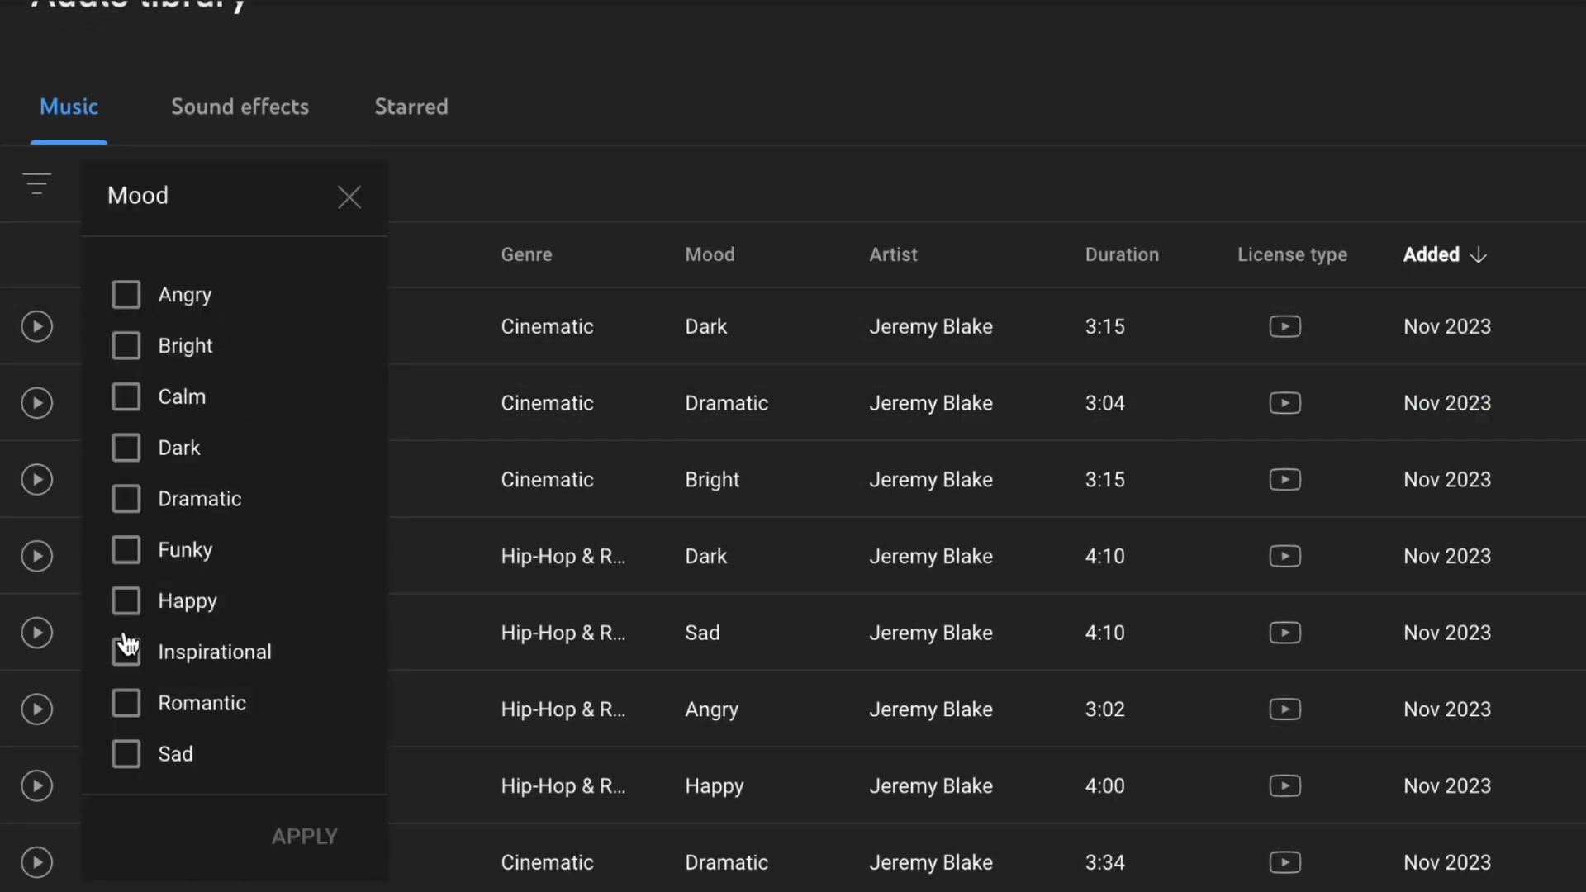
{"action": "left_click", "coordinate": [128, 652]}
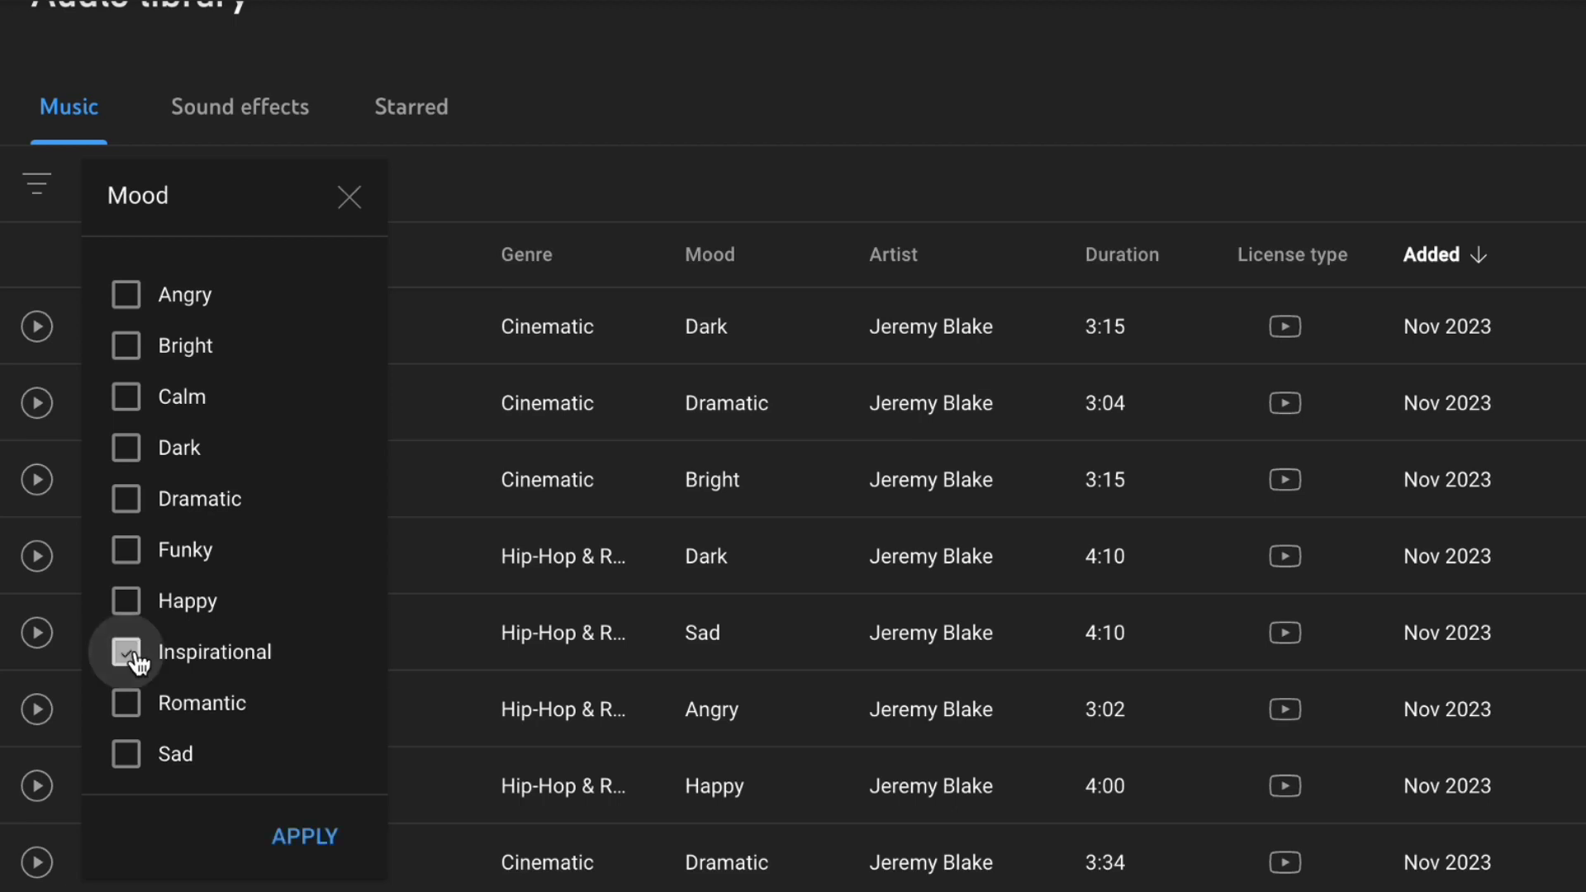
{"action": "left_click", "coordinate": [323, 837]}
Step: Preview the inspirational tracks "Speak The Truth" and "Point Being" in the music list
{"action": "left_click", "coordinate": [39, 335]}
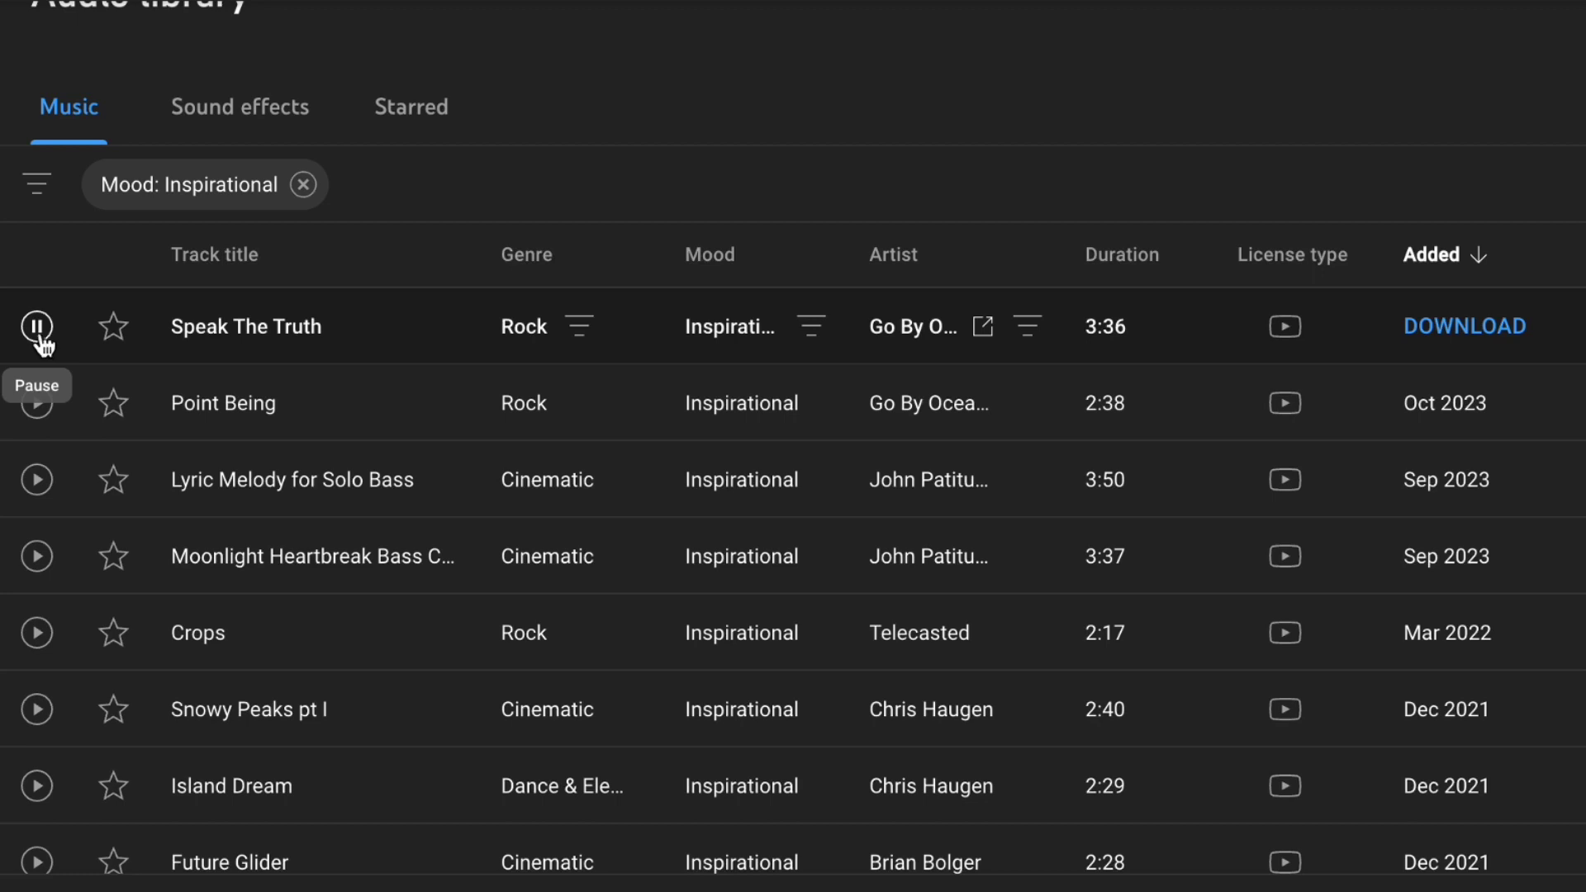
{"action": "left_click", "coordinate": [50, 403]}
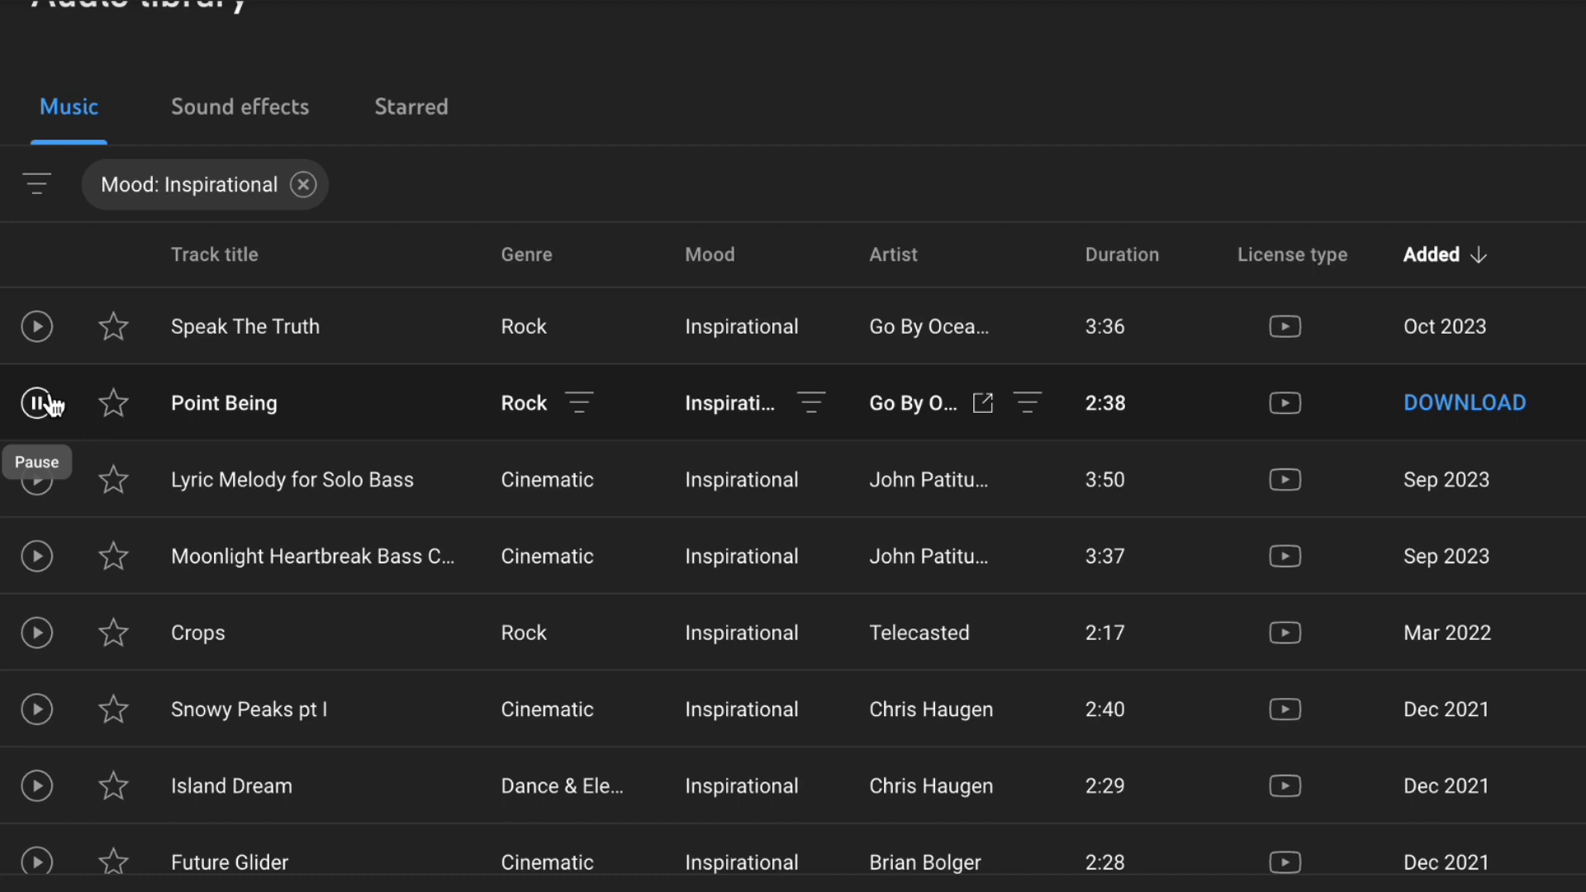
{"action": "left_click", "coordinate": [51, 405]}
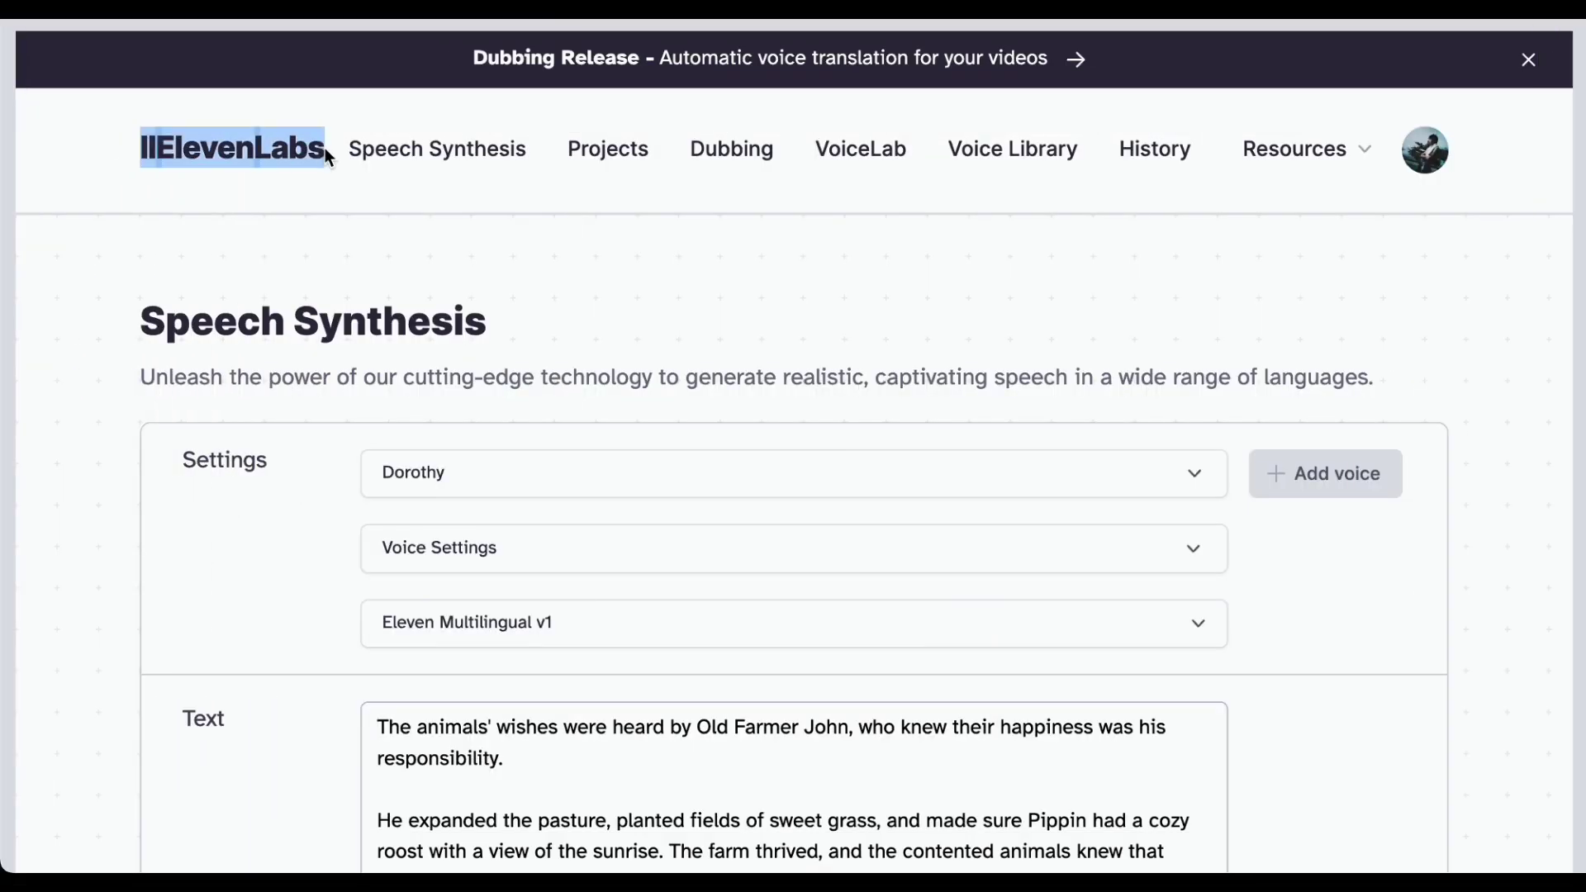
Step: Preview several premade voices in ElevenLabs Speech Synthesis, including Charlie, Callum, Charlotte, Dave and Domi
{"action": "left_click", "coordinate": [629, 328]}
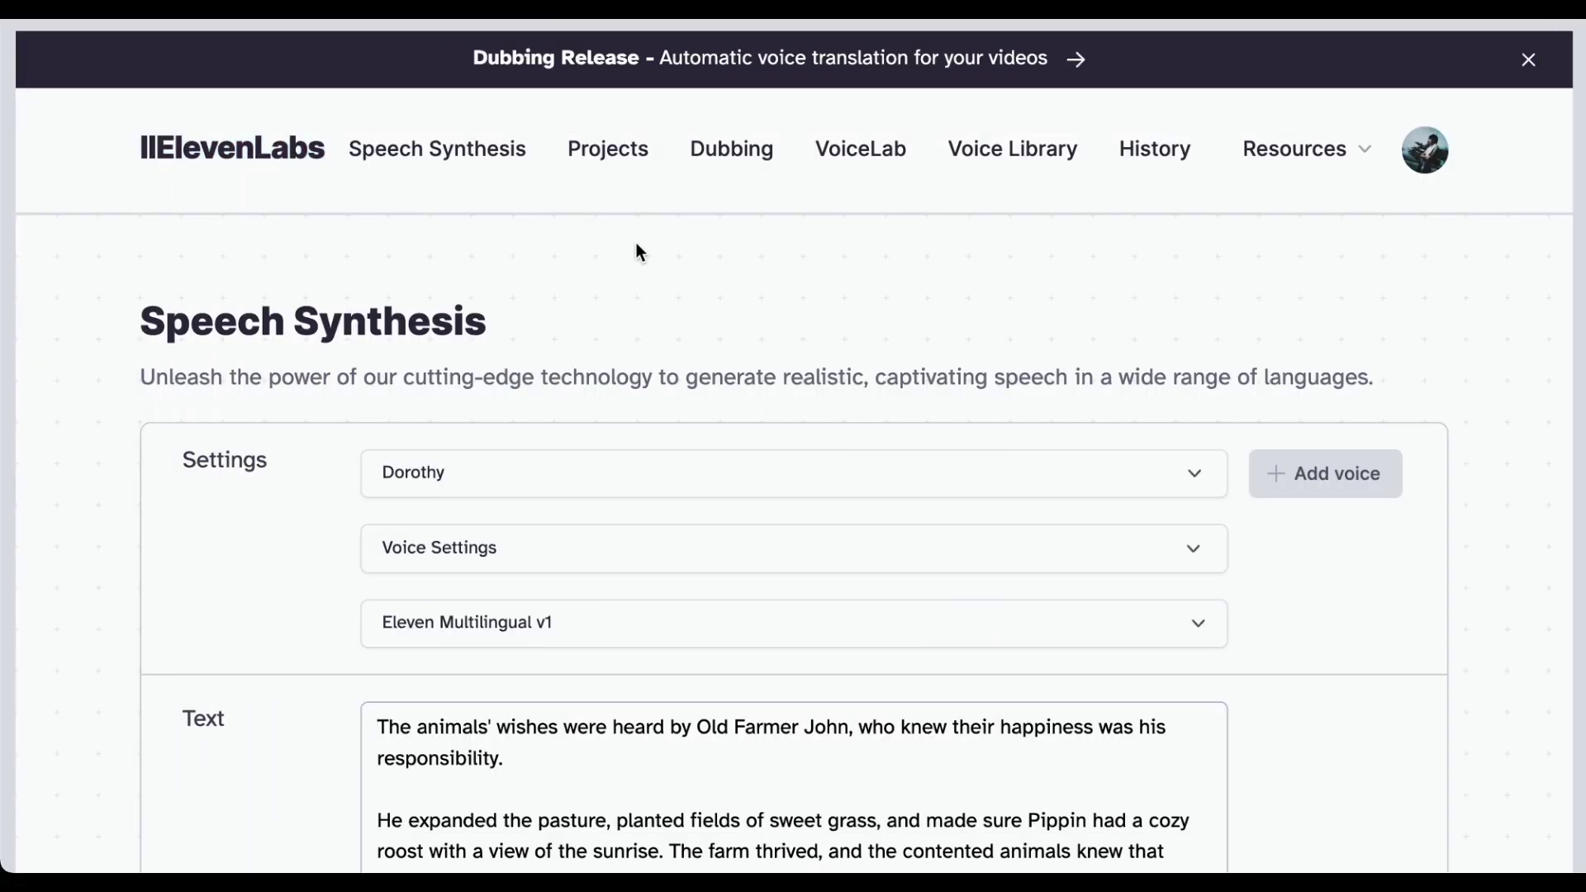
{"action": "left_click", "coordinate": [669, 474]}
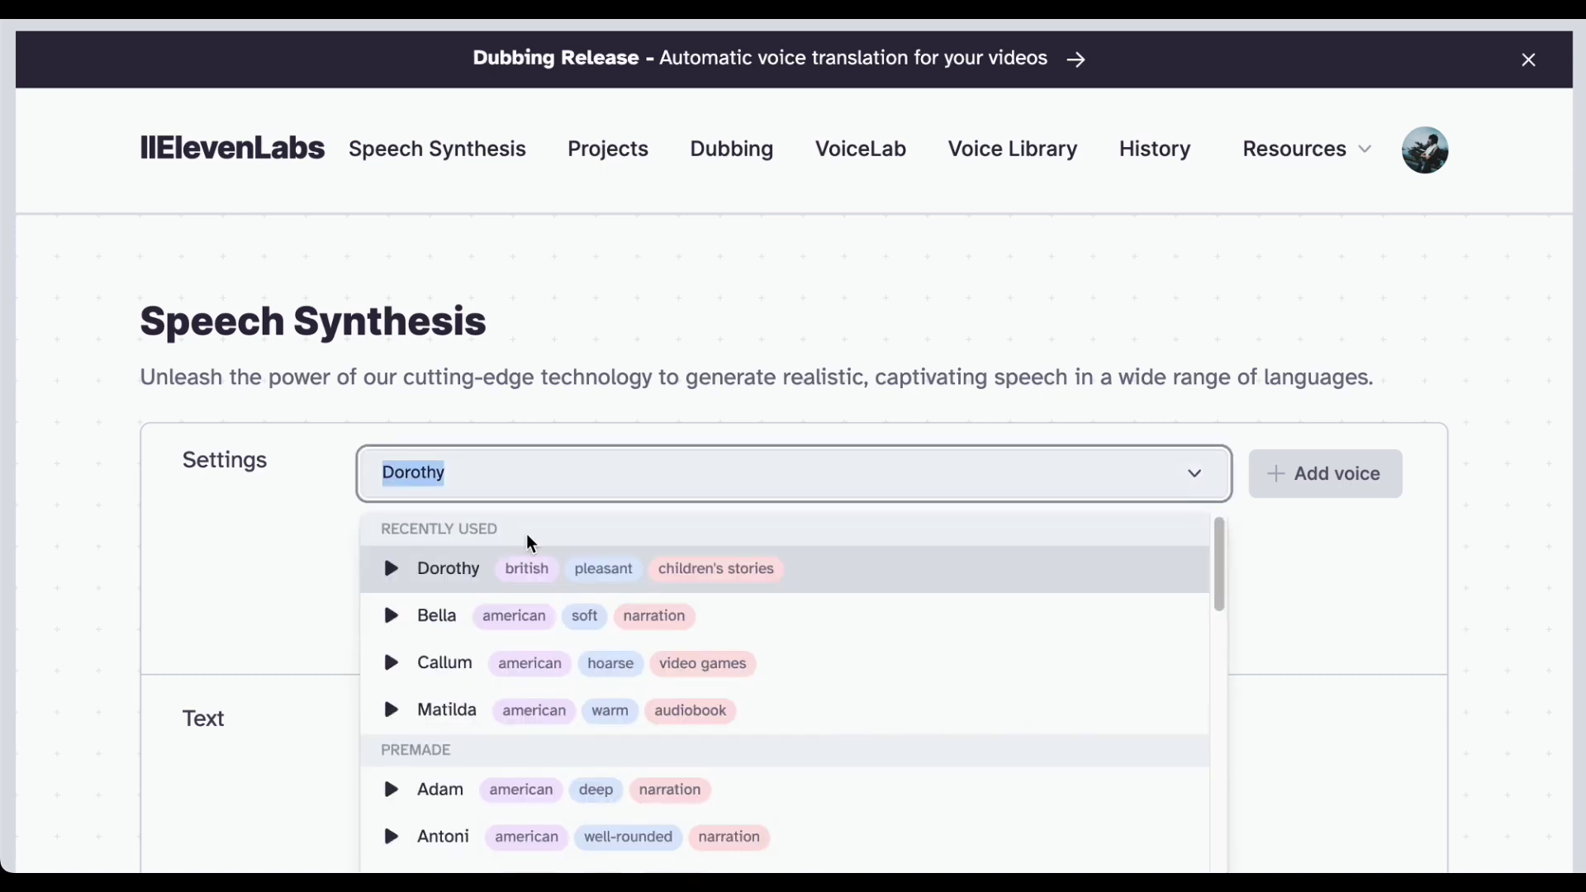
{"action": "scroll", "coordinate": [393, 662], "scroll_direction": "down", "scroll_amount": 3}
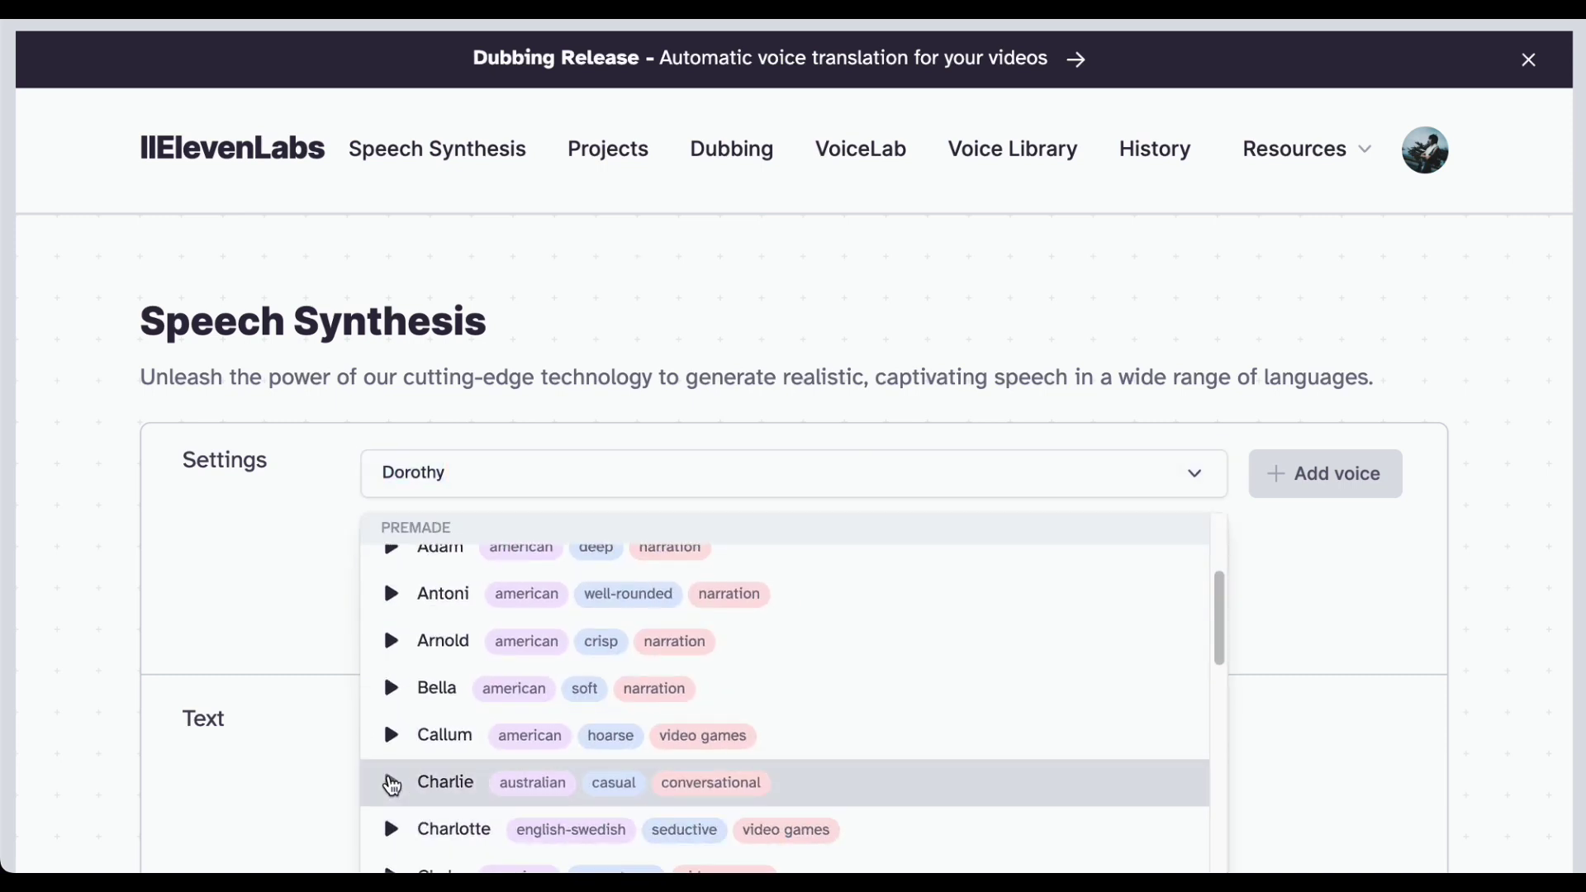
{"action": "left_click", "coordinate": [391, 783]}
{"action": "left_click", "coordinate": [392, 738]}
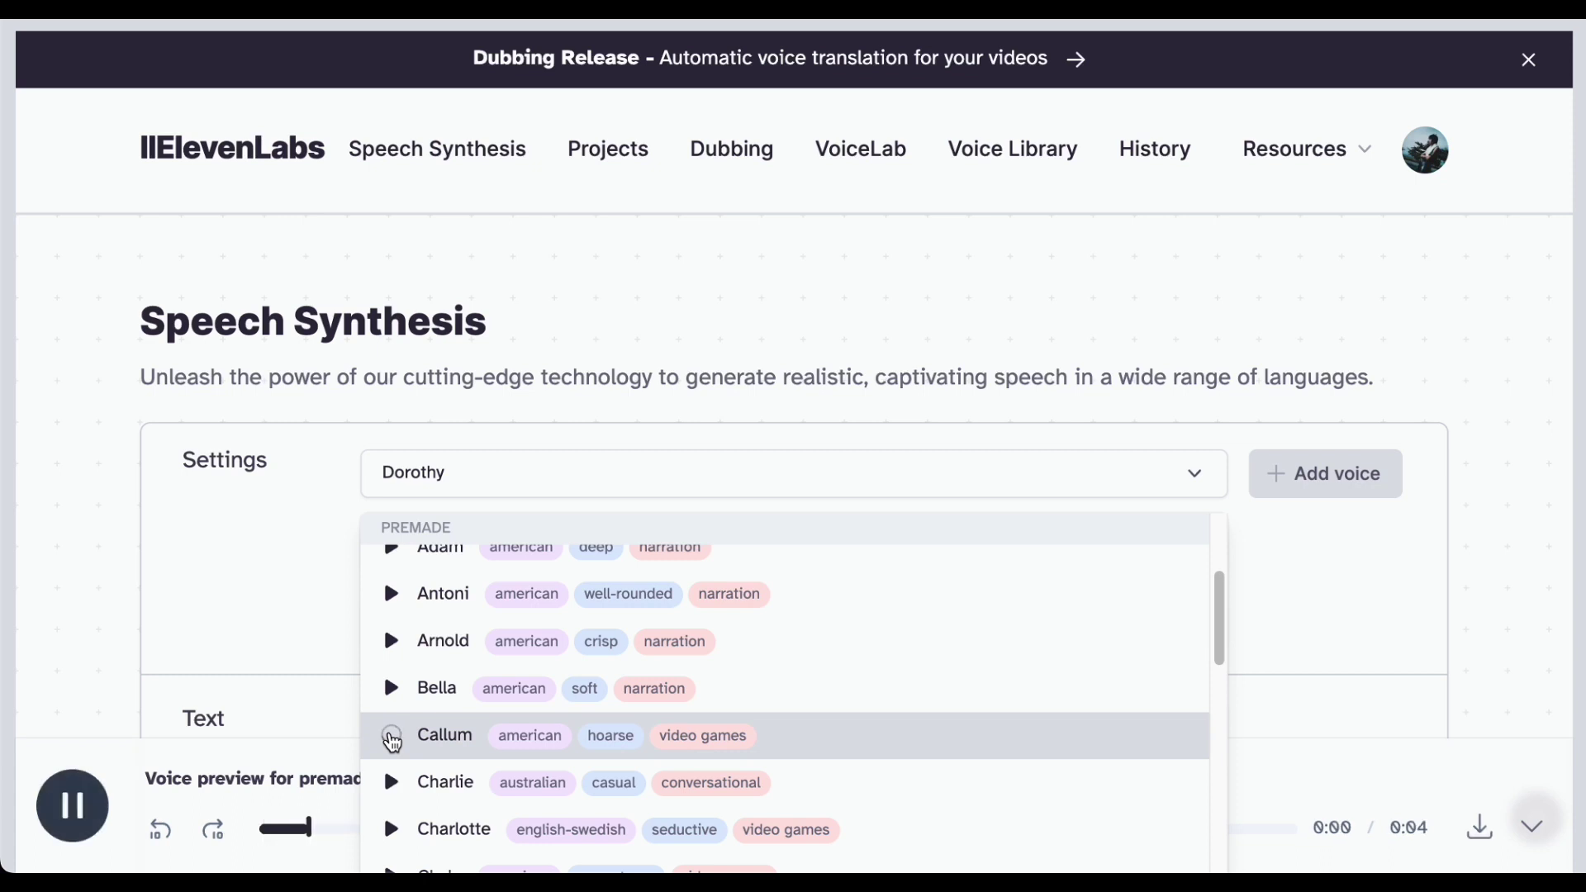
{"action": "scroll", "coordinate": [430, 677], "scroll_direction": "down", "scroll_amount": 3}
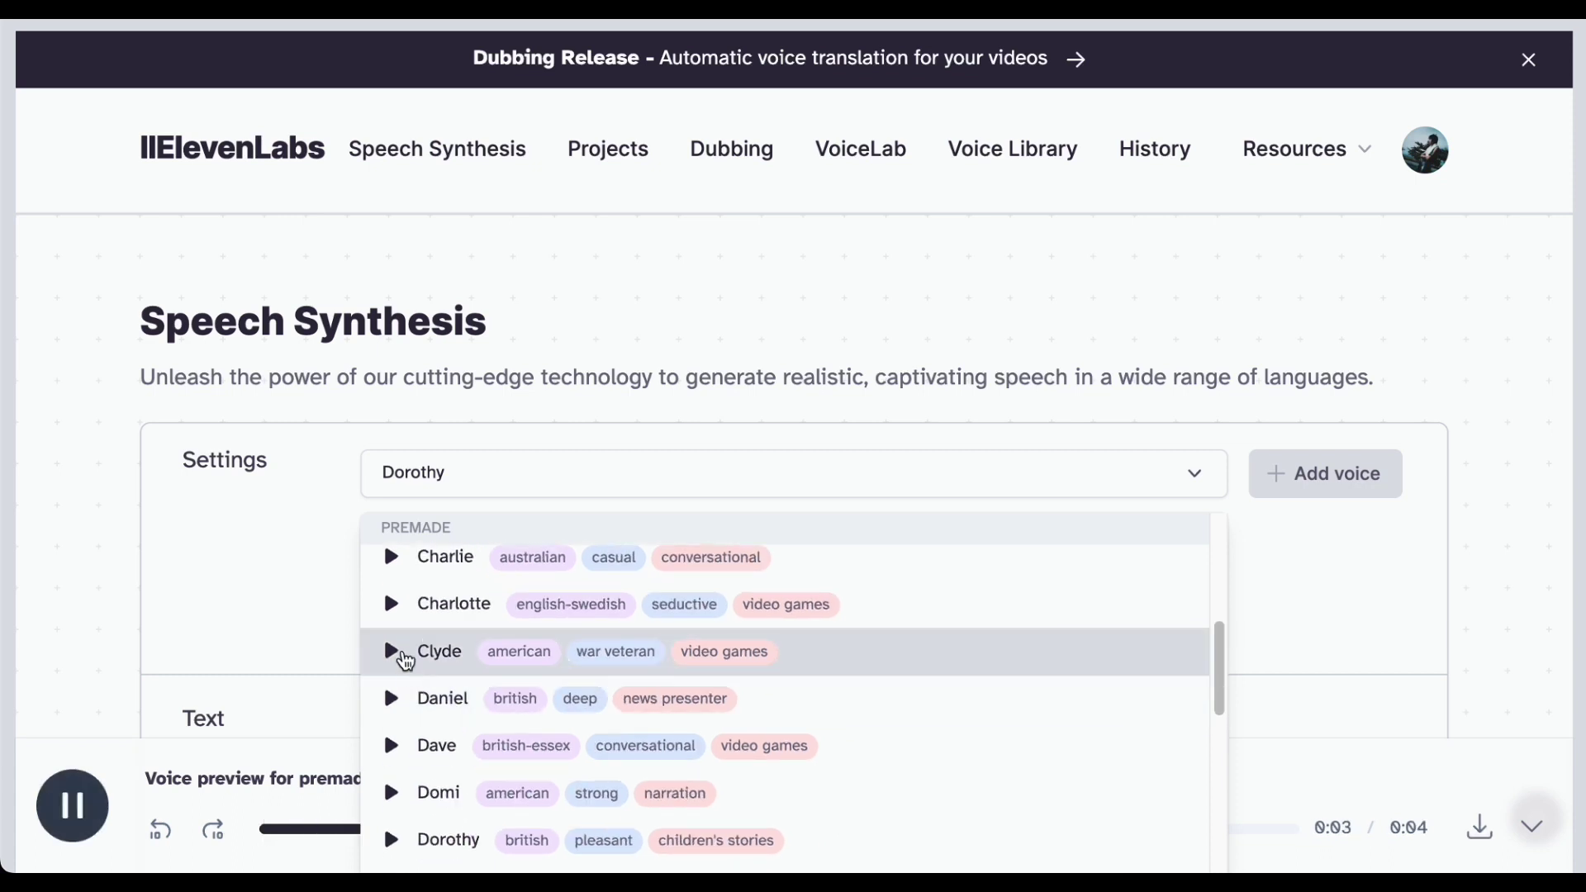
{"action": "left_click", "coordinate": [393, 606]}
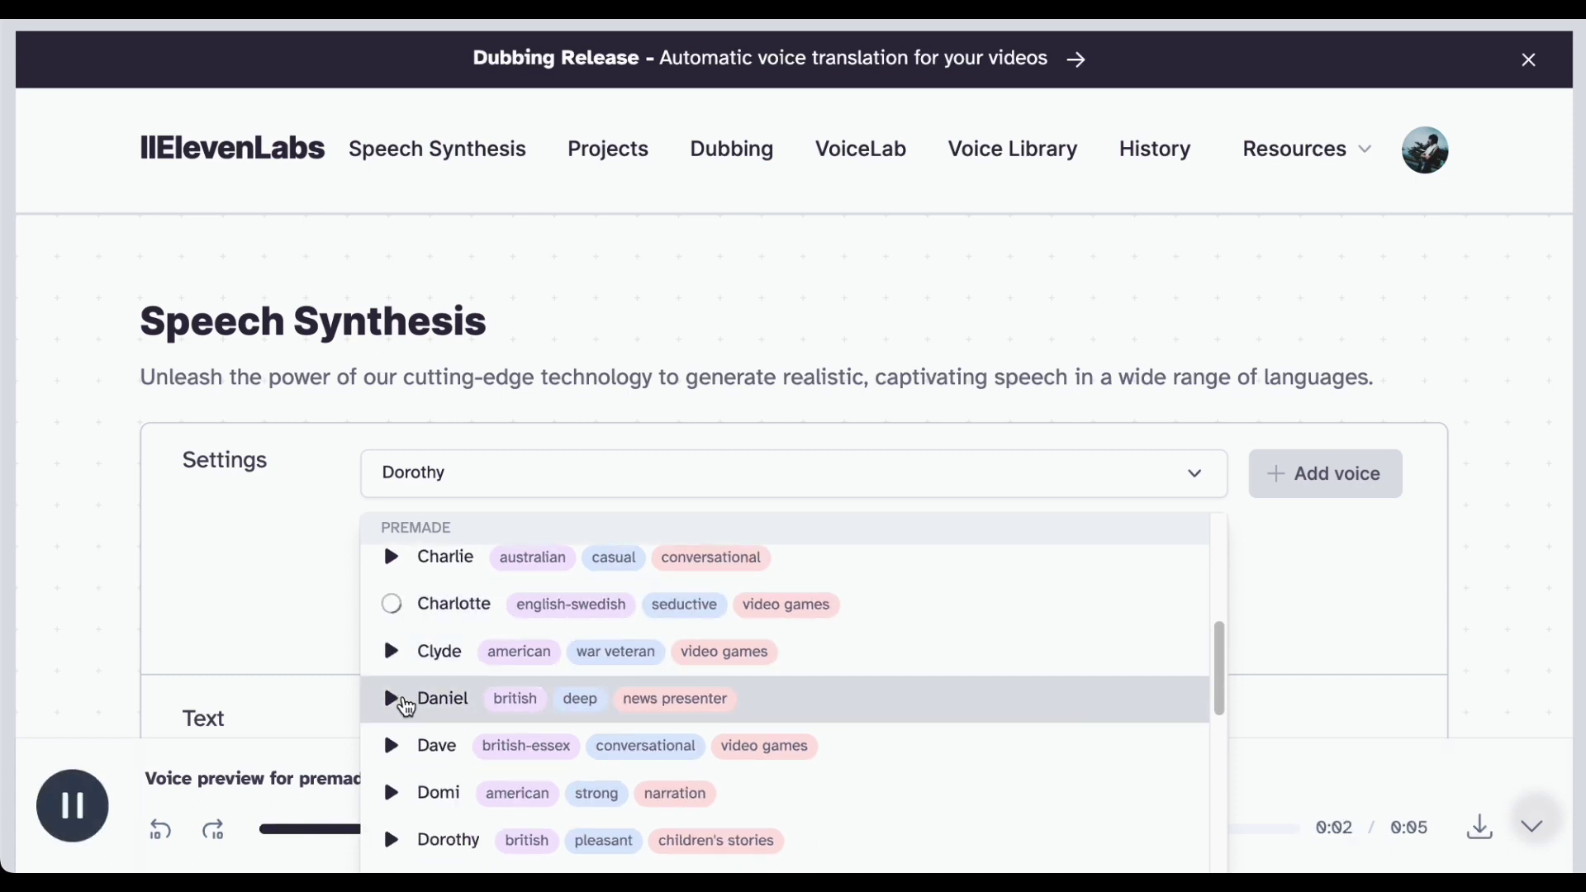
{"action": "left_click", "coordinate": [407, 747]}
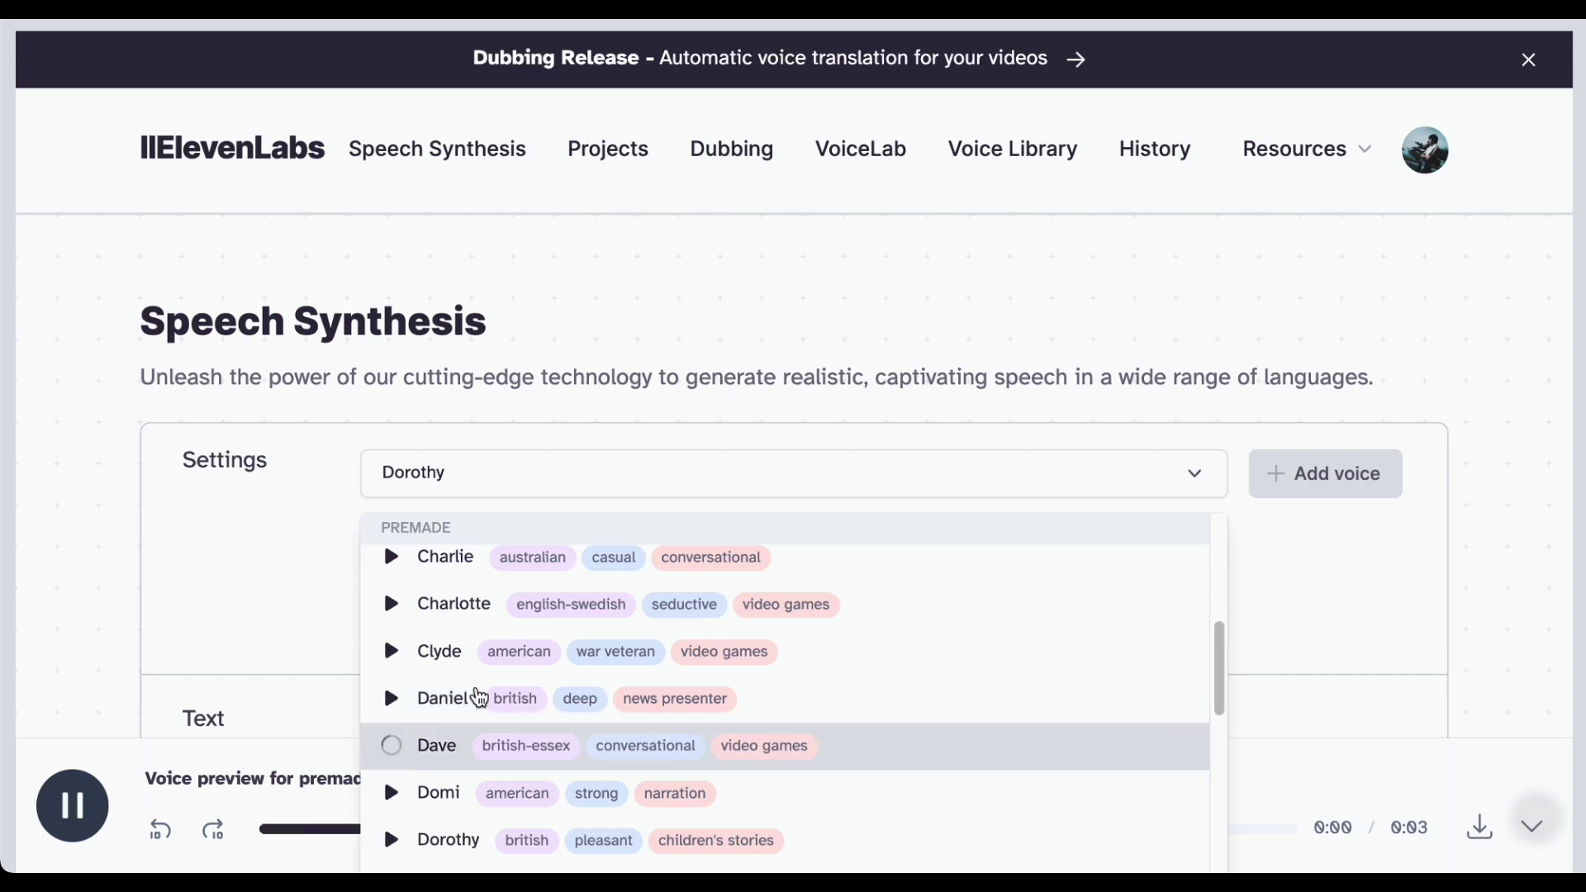
{"action": "scroll", "coordinate": [409, 747], "scroll_direction": "down", "scroll_amount": 1}
{"action": "left_click", "coordinate": [392, 791]}
{"action": "left_click", "coordinate": [392, 744]}
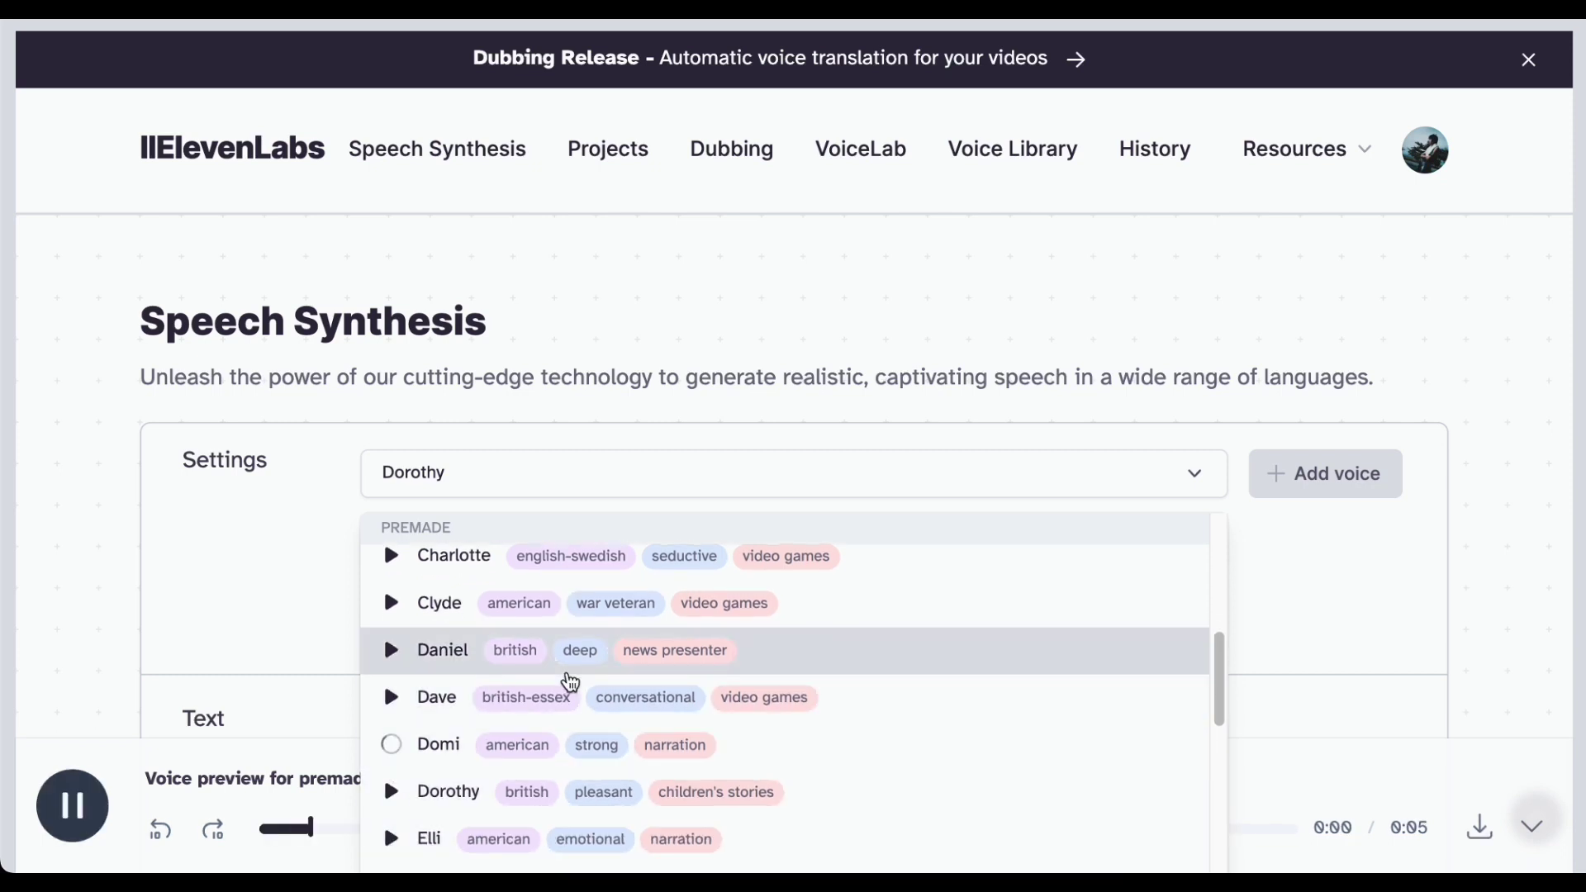
Step: Preview the premade Elli voice and select it for the speech synthesis
{"action": "scroll", "coordinate": [570, 683], "scroll_direction": "down", "scroll_amount": 3}
{"action": "left_click", "coordinate": [506, 725]}
{"action": "left_click", "coordinate": [715, 489]}
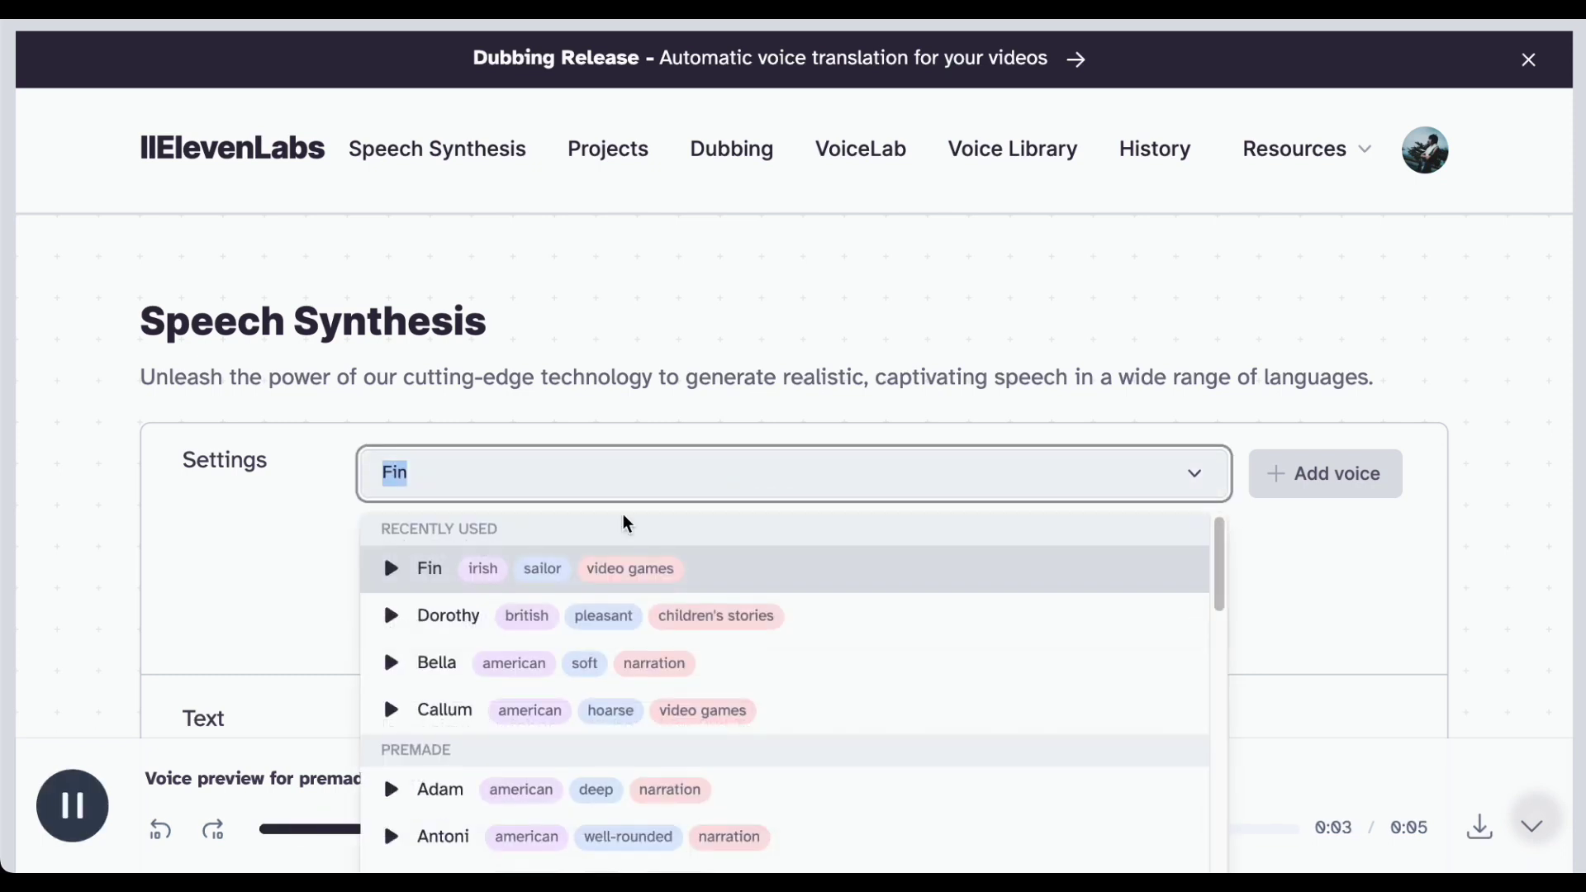
{"action": "scroll", "coordinate": [409, 760], "scroll_direction": "down", "scroll_amount": 5}
{"action": "left_click", "coordinate": [393, 806]}
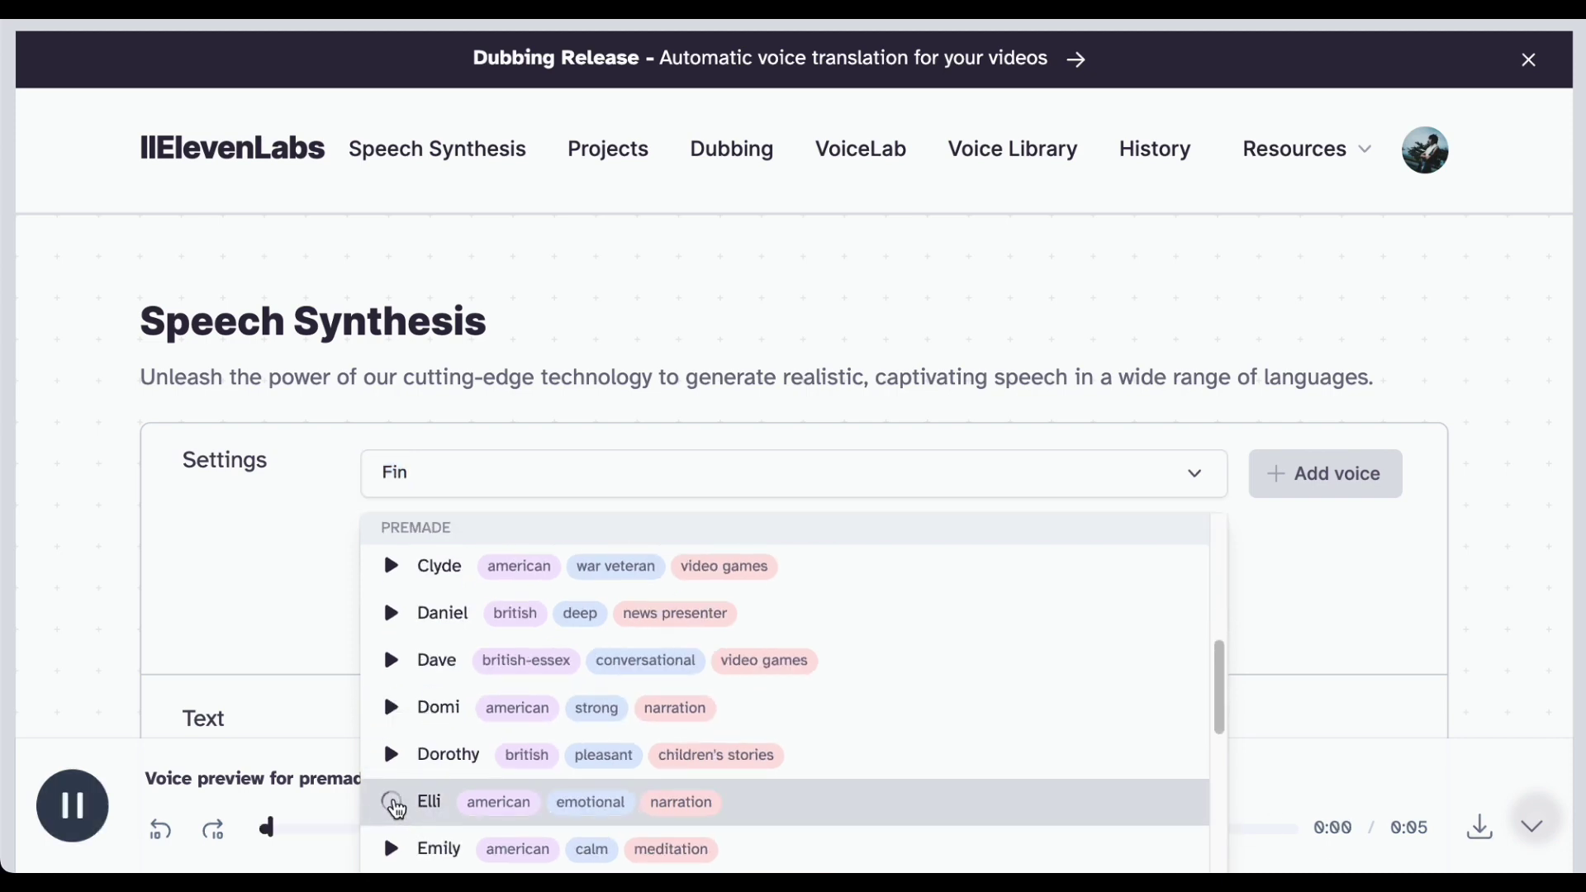
{"action": "left_click", "coordinate": [512, 795]}
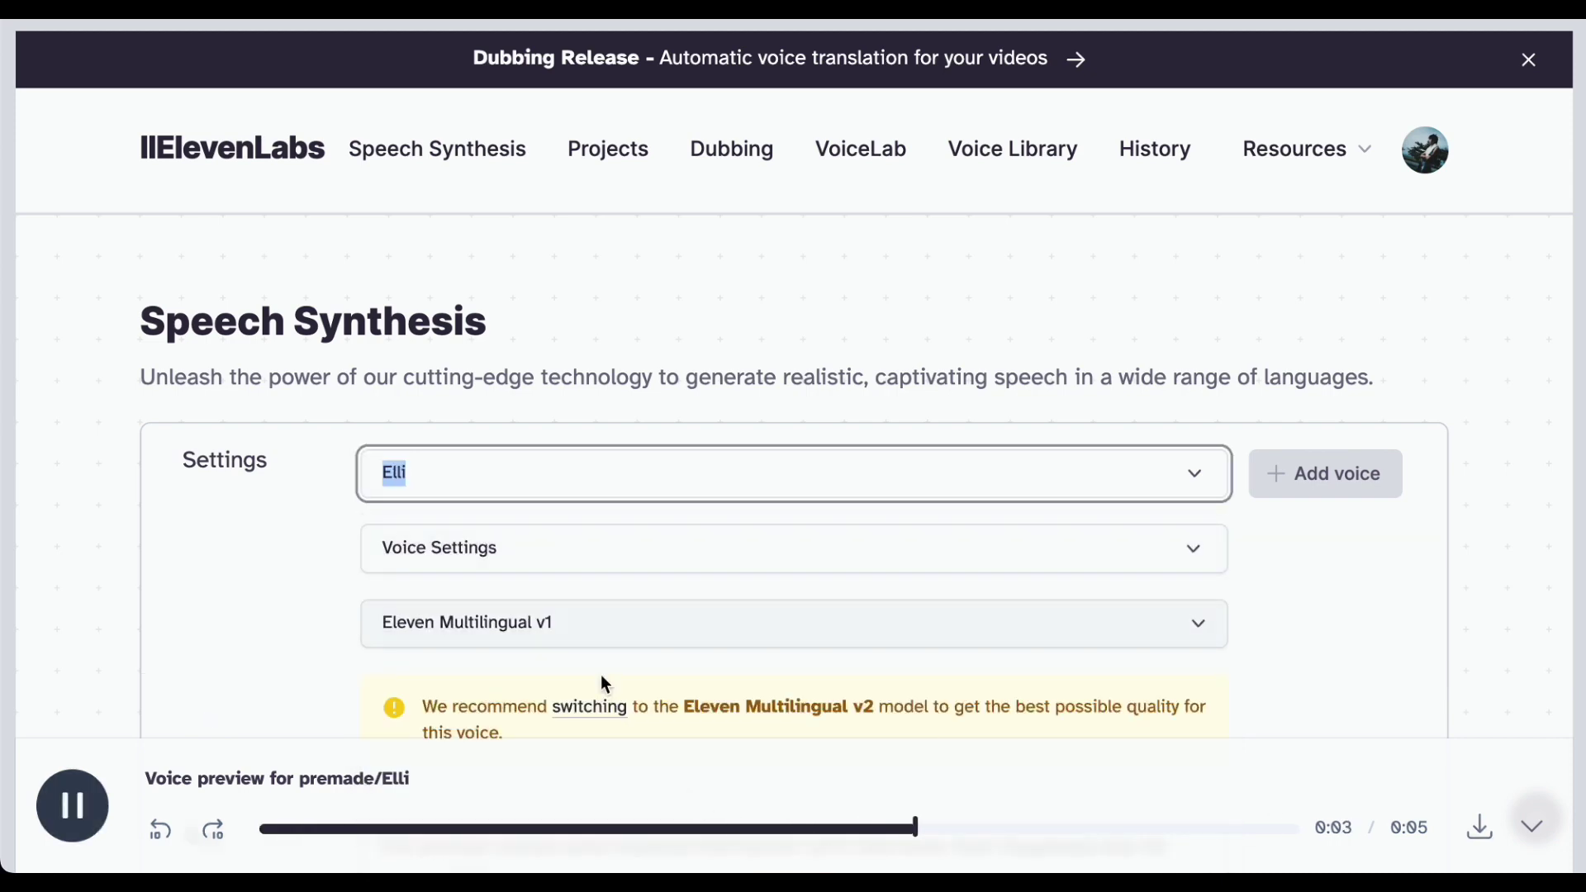
Step: Switch the speech model to Eleven Multilingual v2
{"action": "scroll", "coordinate": [703, 629], "scroll_direction": "down", "scroll_amount": 3}
{"action": "left_click", "coordinate": [609, 413]}
{"action": "left_click", "coordinate": [753, 701]}
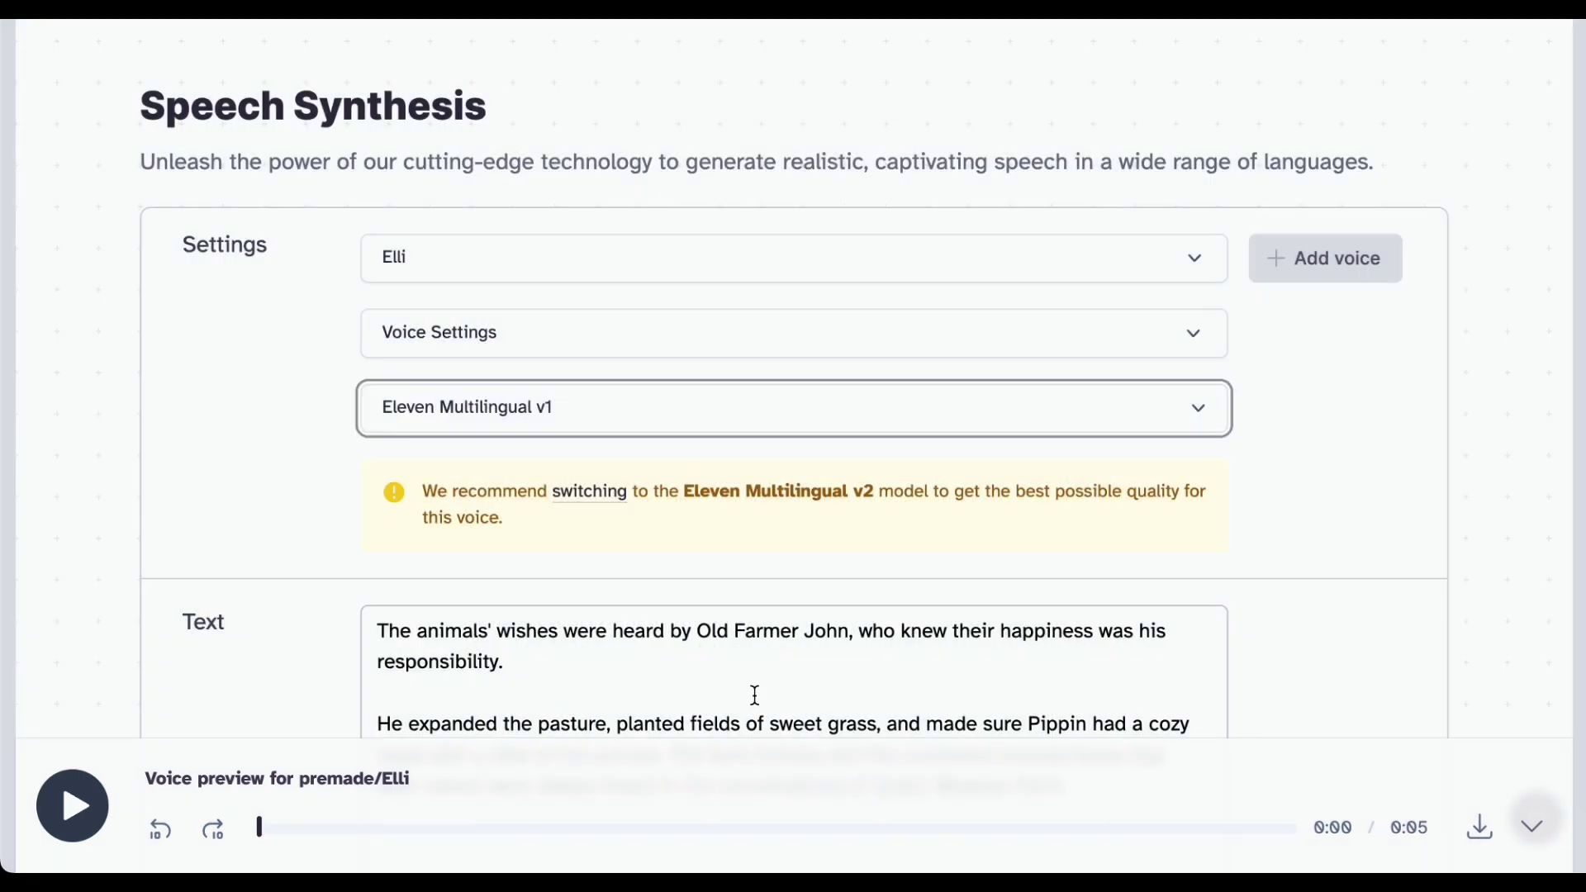
{"action": "left_click", "coordinate": [666, 408]}
{"action": "left_click", "coordinate": [702, 363]}
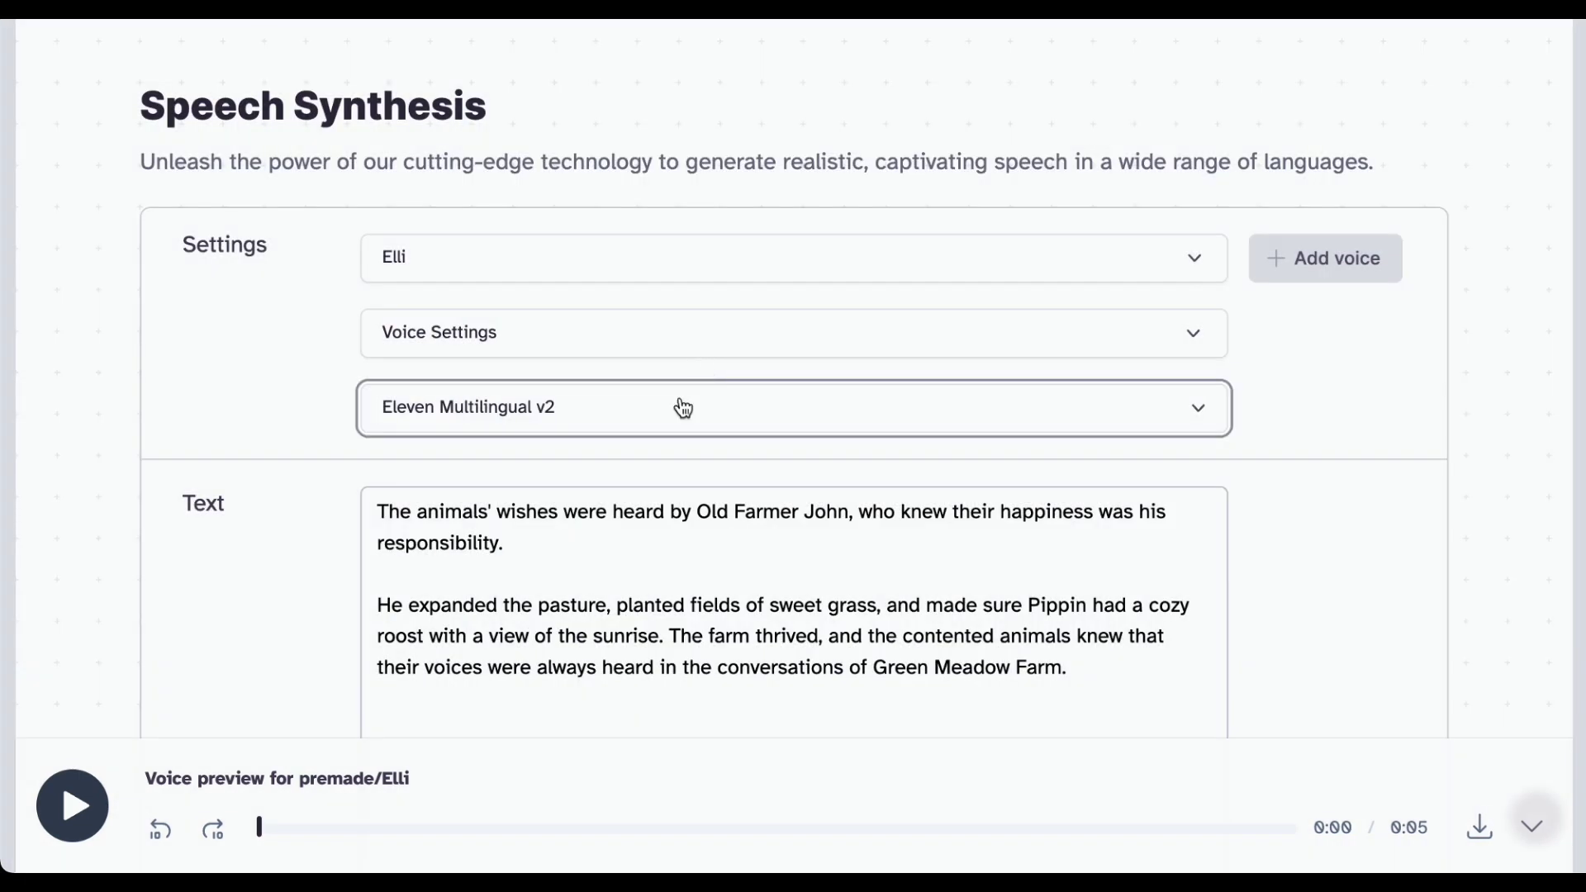
Step: Replace the farm story with the Spider-Man story beginning "In the heart of New York" and generate the speech
{"action": "left_click_drag", "start_coordinate": [1133, 683], "coordinate": [211, 483]}
{"action": "key", "text": "BackSpace"}
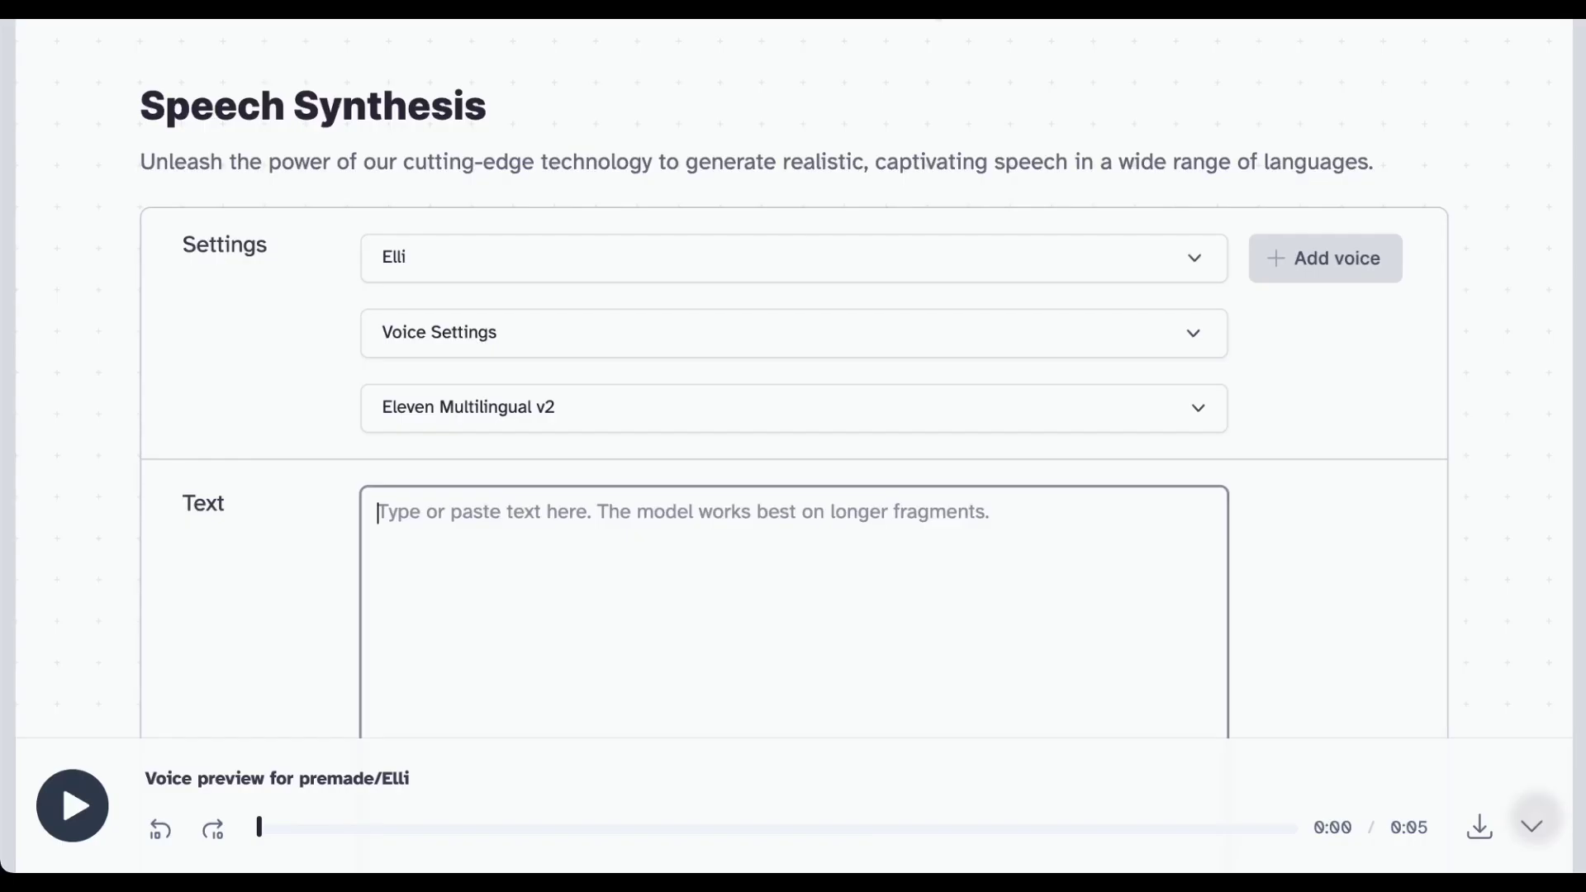
{"action": "type", "text": "In the heart of New York, Peter Parker, aka Spider-Man, thwarted a bank heist. A mysterious black suit arrived, promising enhanced powers. Embracing it, Spider-Man's abilities soared, but so did his aggression. In a fierce battle with the Green Goblin, the suit's dark influence nearly led to a fatal mistake. Aunt May's voice snapped him back, prompting Peter to discard the malevolent garment. Stripped of the black suit, Spider-Man renewed his commitment to justice, swinging through the city's skyline with his classic red and blue. The web-slinger, resilient and wise, learned that true strength stemmed from principles, not mysterious enhancements."}
{"action": "scroll", "coordinate": [1143, 570], "scroll_direction": "down", "scroll_amount": 5}
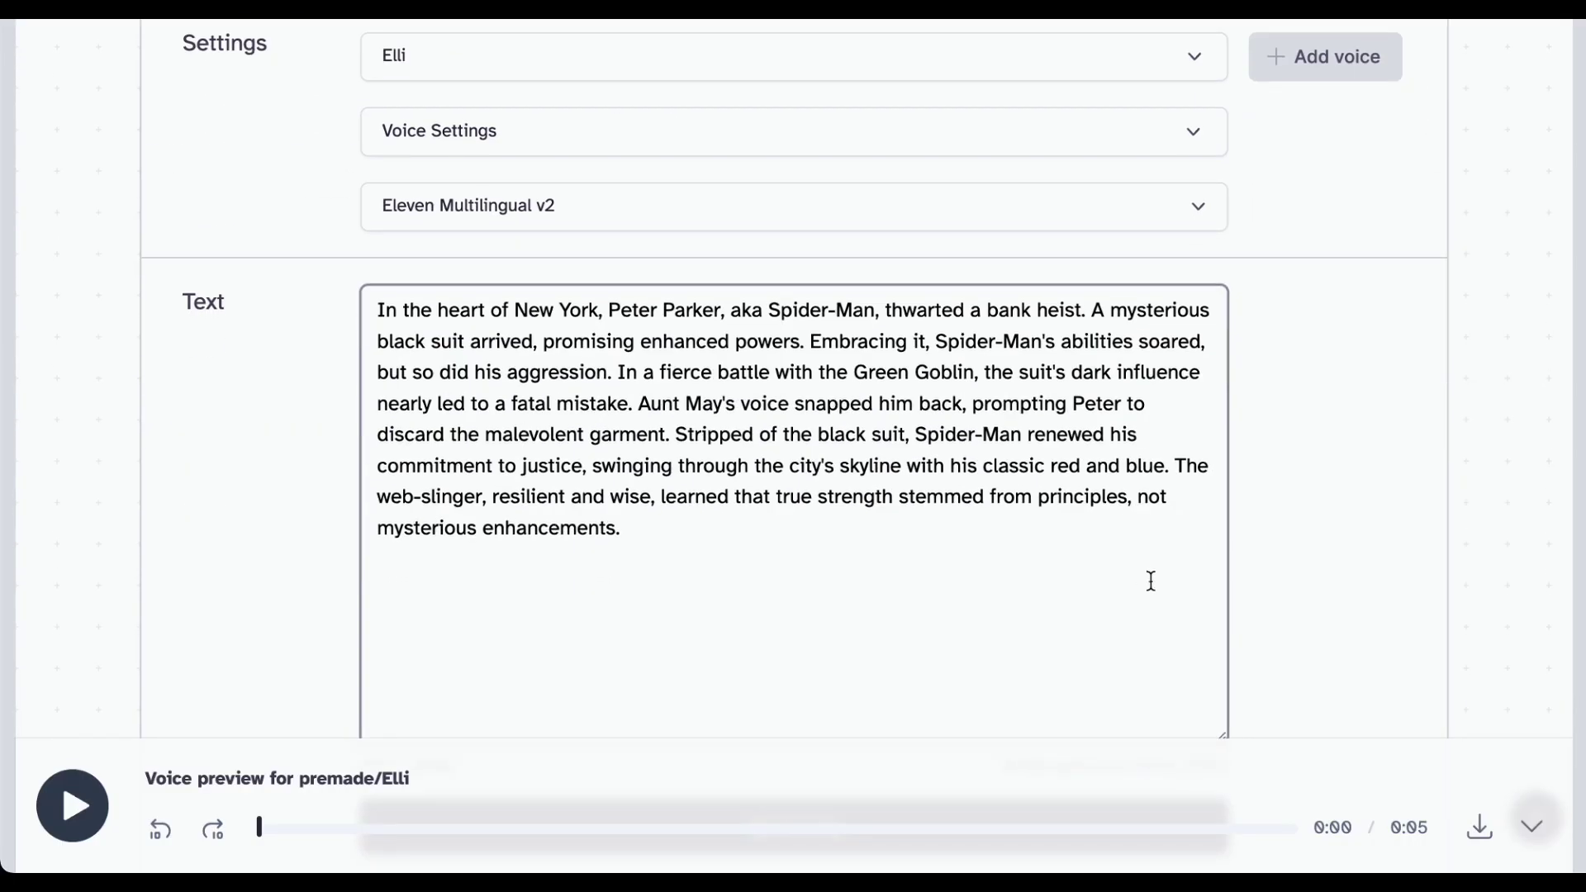
{"action": "left_click", "coordinate": [881, 585]}
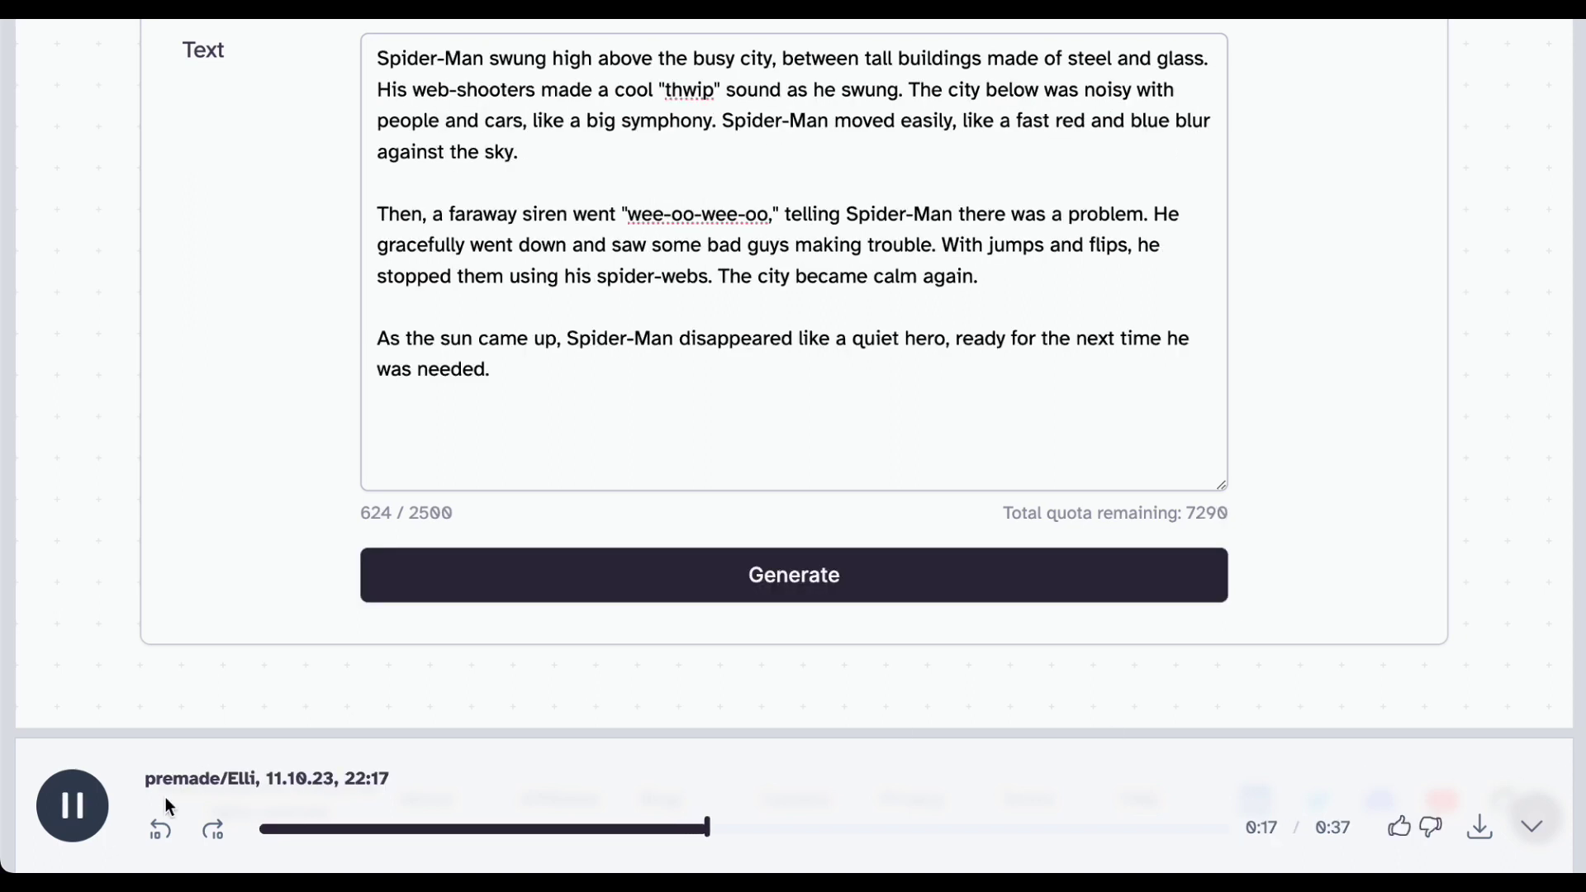
Step: Pause the generated Elli narration, download its audio file and dismiss the downloads list
{"action": "left_click", "coordinate": [72, 805]}
{"action": "left_click", "coordinate": [1481, 829]}
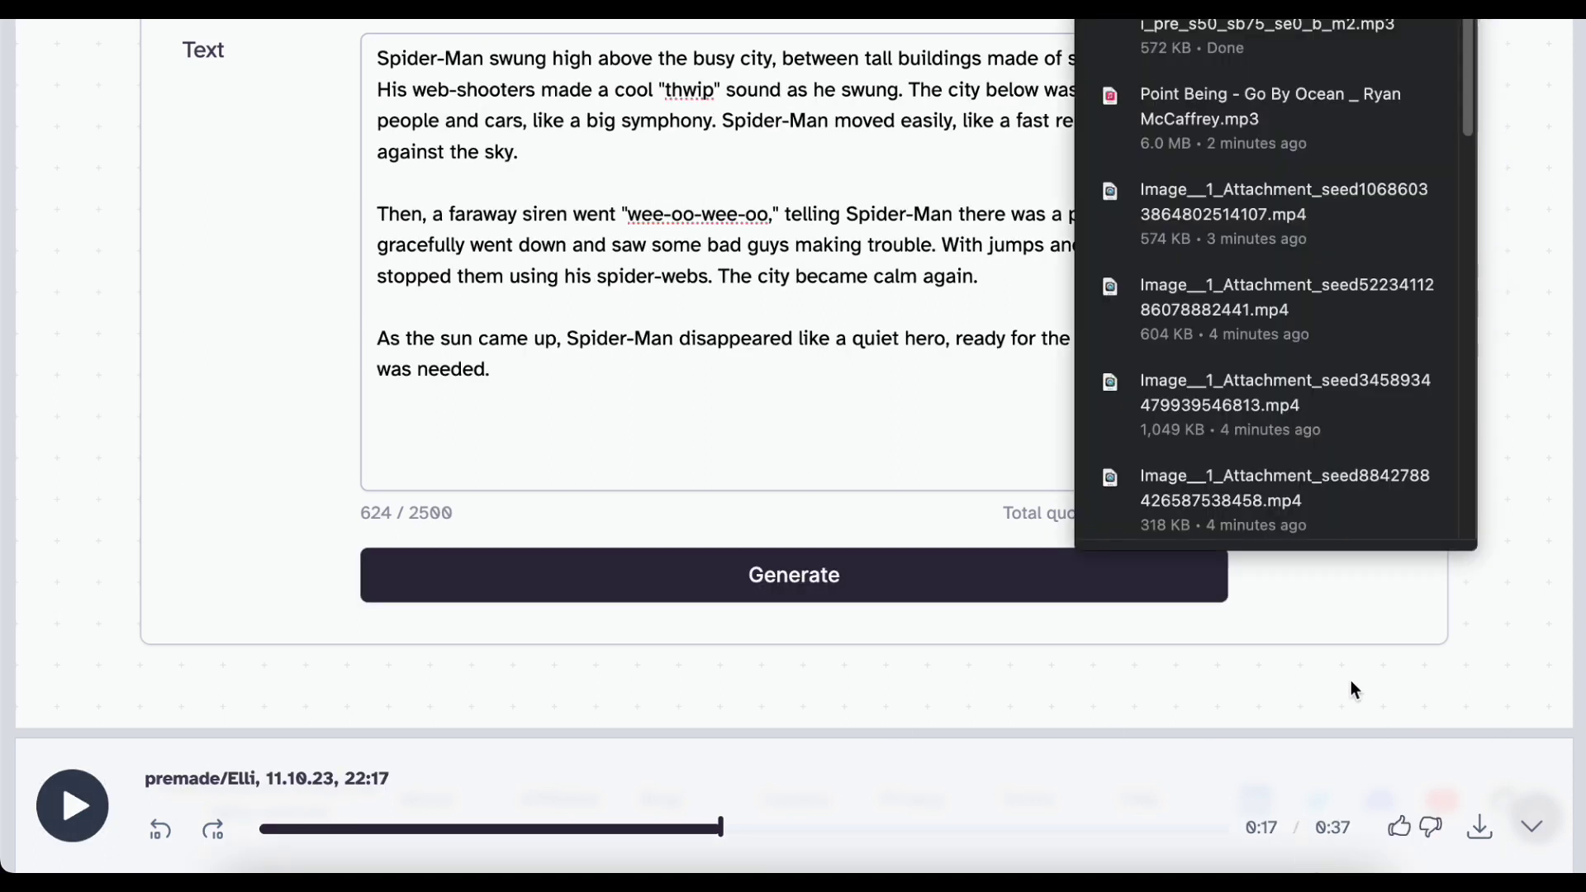
{"action": "left_click", "coordinate": [1528, 670]}
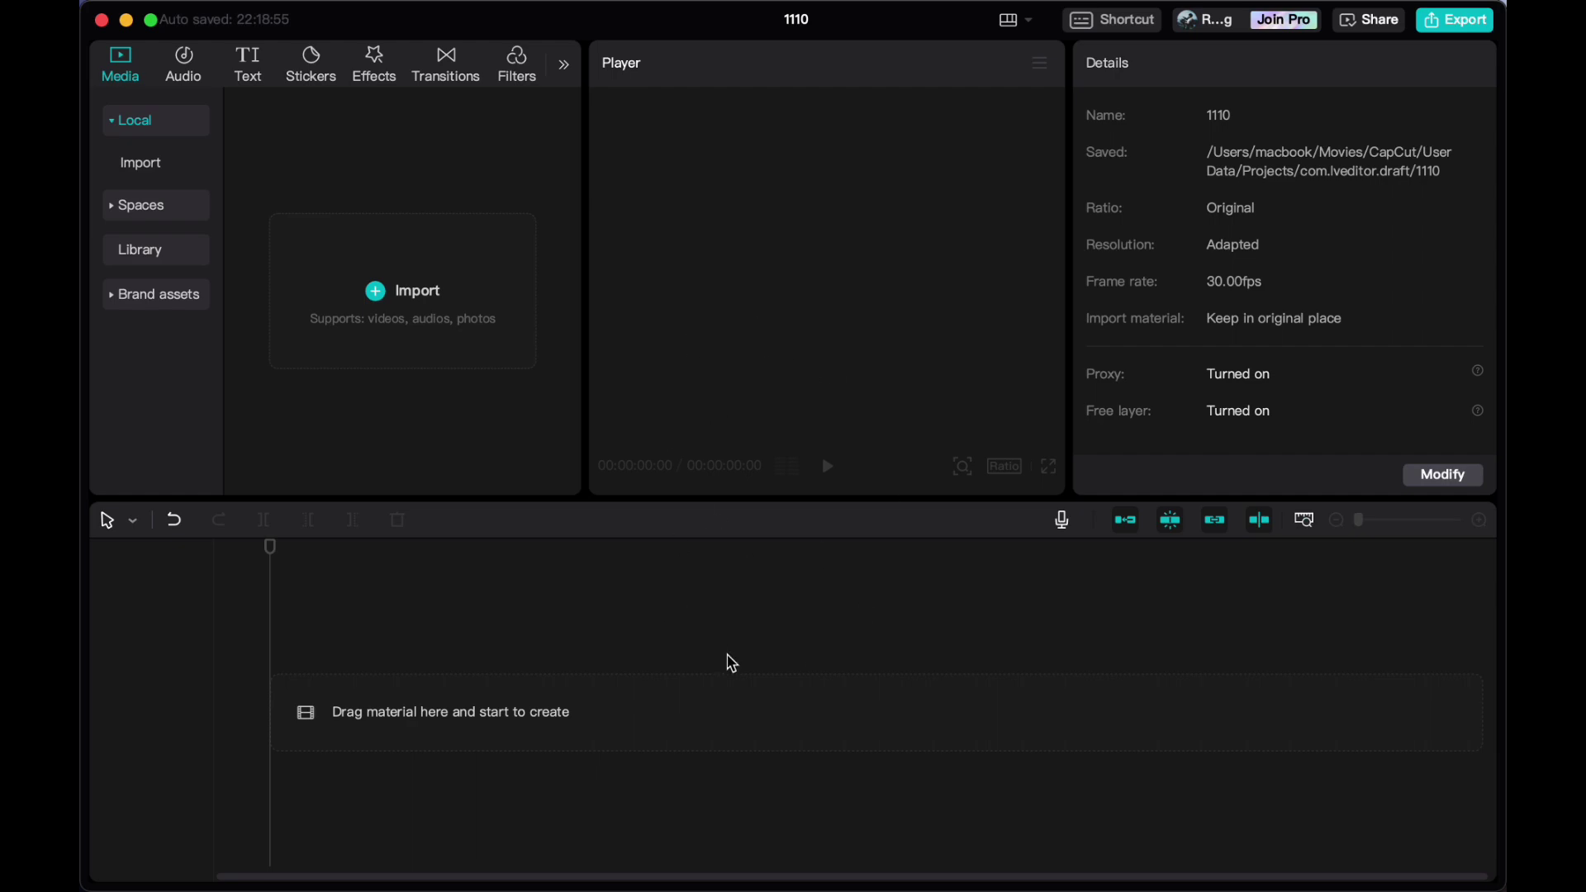
Step: Import the nine "Image__1_Attachment" Spider-Man clips and "Lift Up - Mini Vandals.mp3" from Downloads into the CapCut project
{"action": "left_click", "coordinate": [342, 311]}
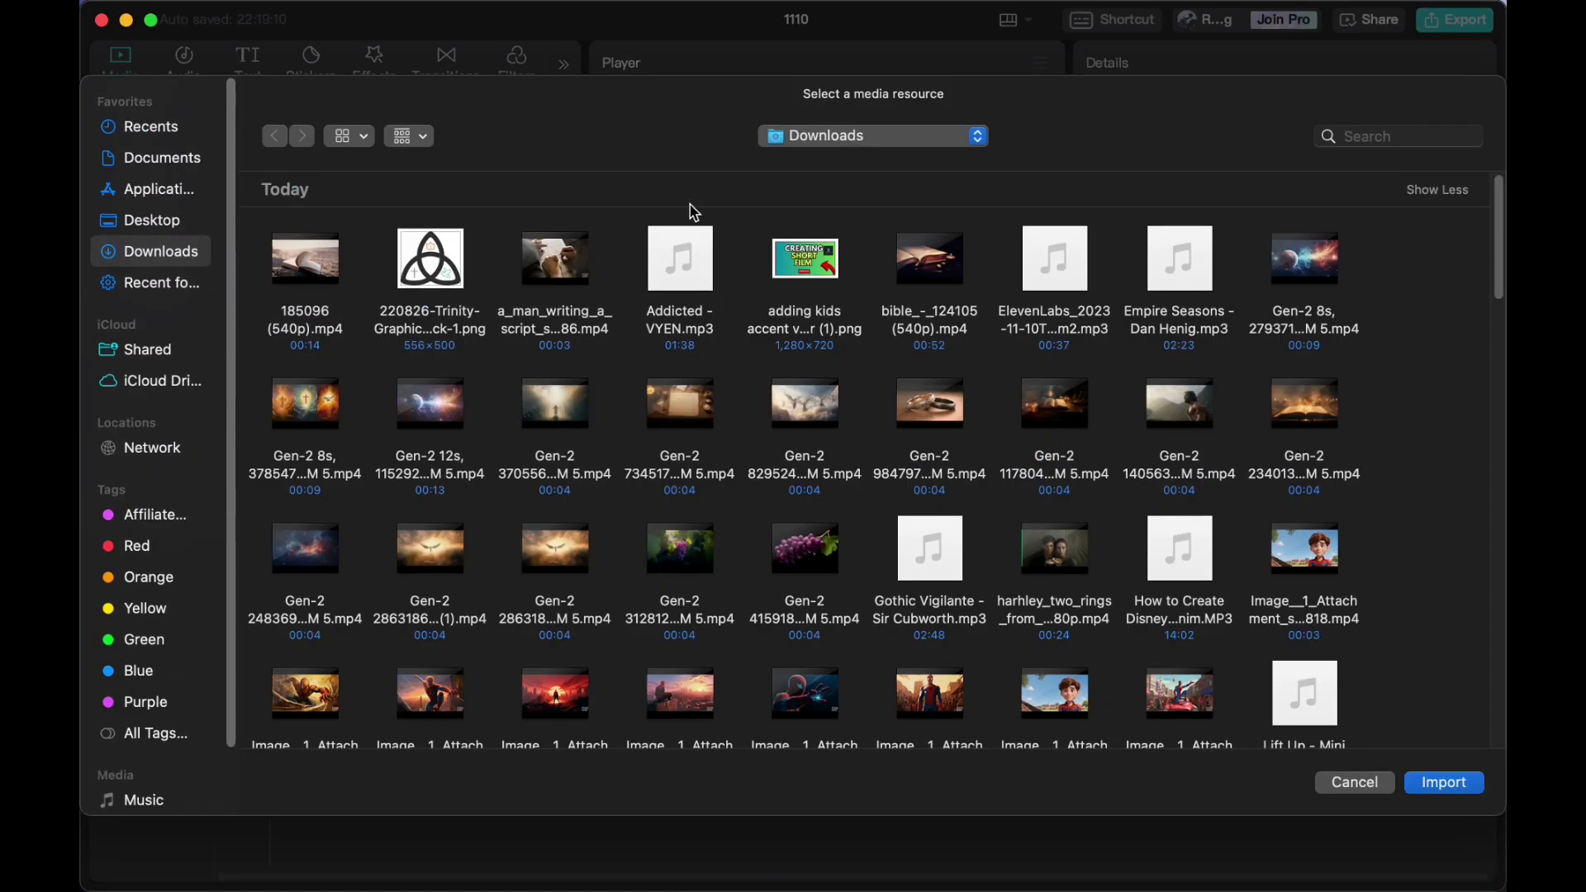
{"action": "scroll", "coordinate": [1032, 446], "scroll_direction": "down", "scroll_amount": 2}
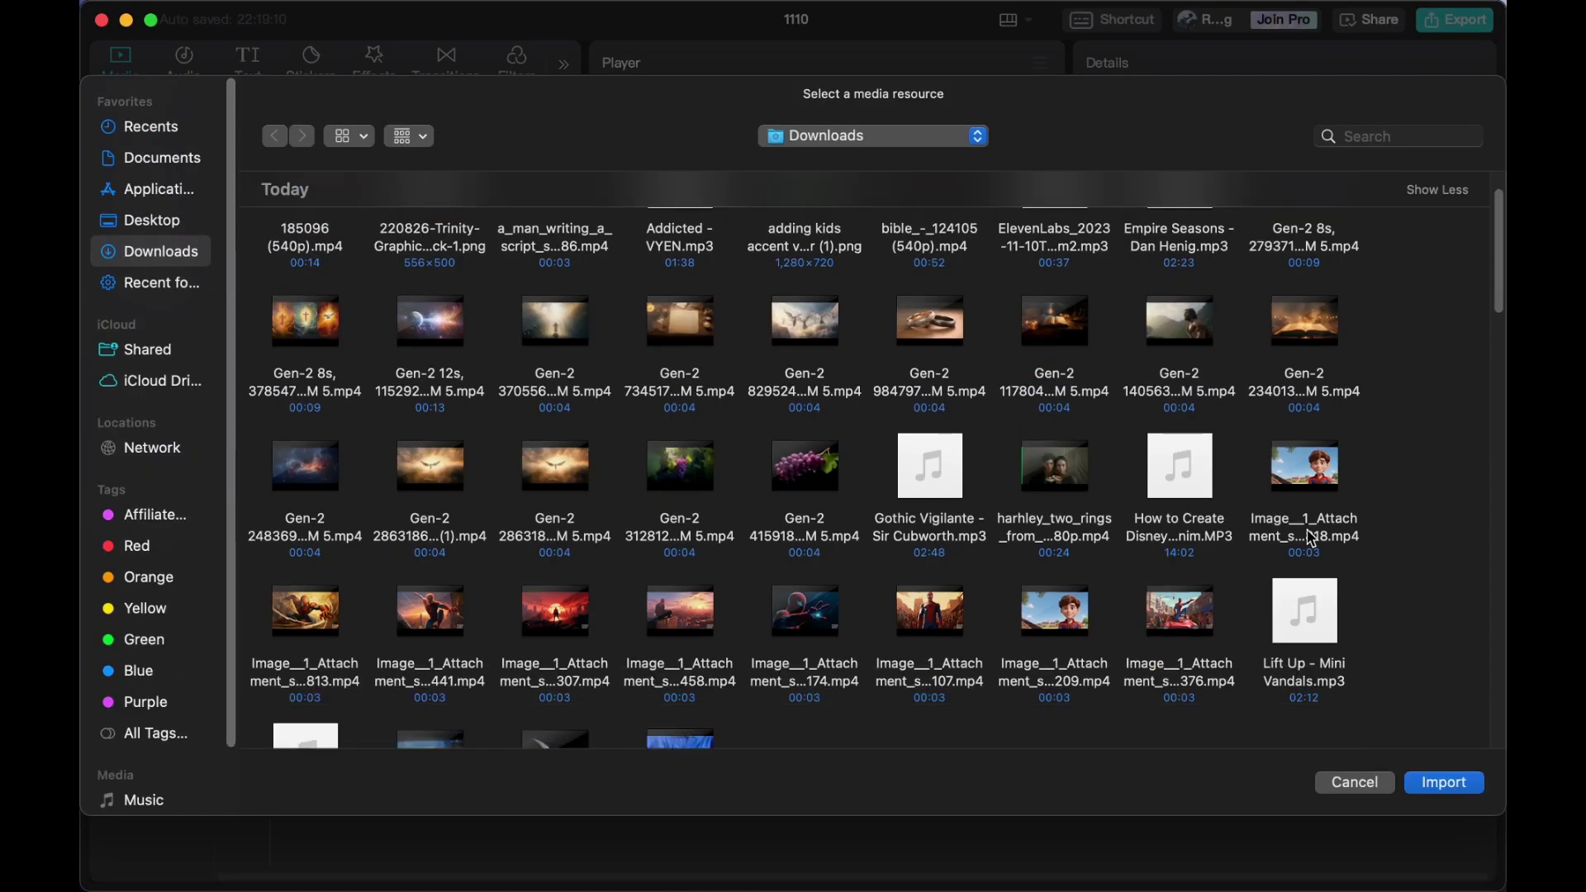
{"action": "left_click", "coordinate": [1309, 533]}
{"action": "left_click", "coordinate": [1041, 677], "text": "super"}
{"action": "left_click", "coordinate": [925, 675], "text": "super"}
{"action": "left_click", "coordinate": [806, 674], "text": "super"}
{"action": "left_click", "coordinate": [680, 673], "text": "super"}
{"action": "left_click", "coordinate": [555, 674], "text": "super"}
{"action": "left_click", "coordinate": [431, 674], "text": "super"}
{"action": "left_click", "coordinate": [306, 674], "text": "super"}
{"action": "left_click", "coordinate": [1180, 673], "text": "super"}
{"action": "left_click", "coordinate": [1305, 673], "text": "super"}
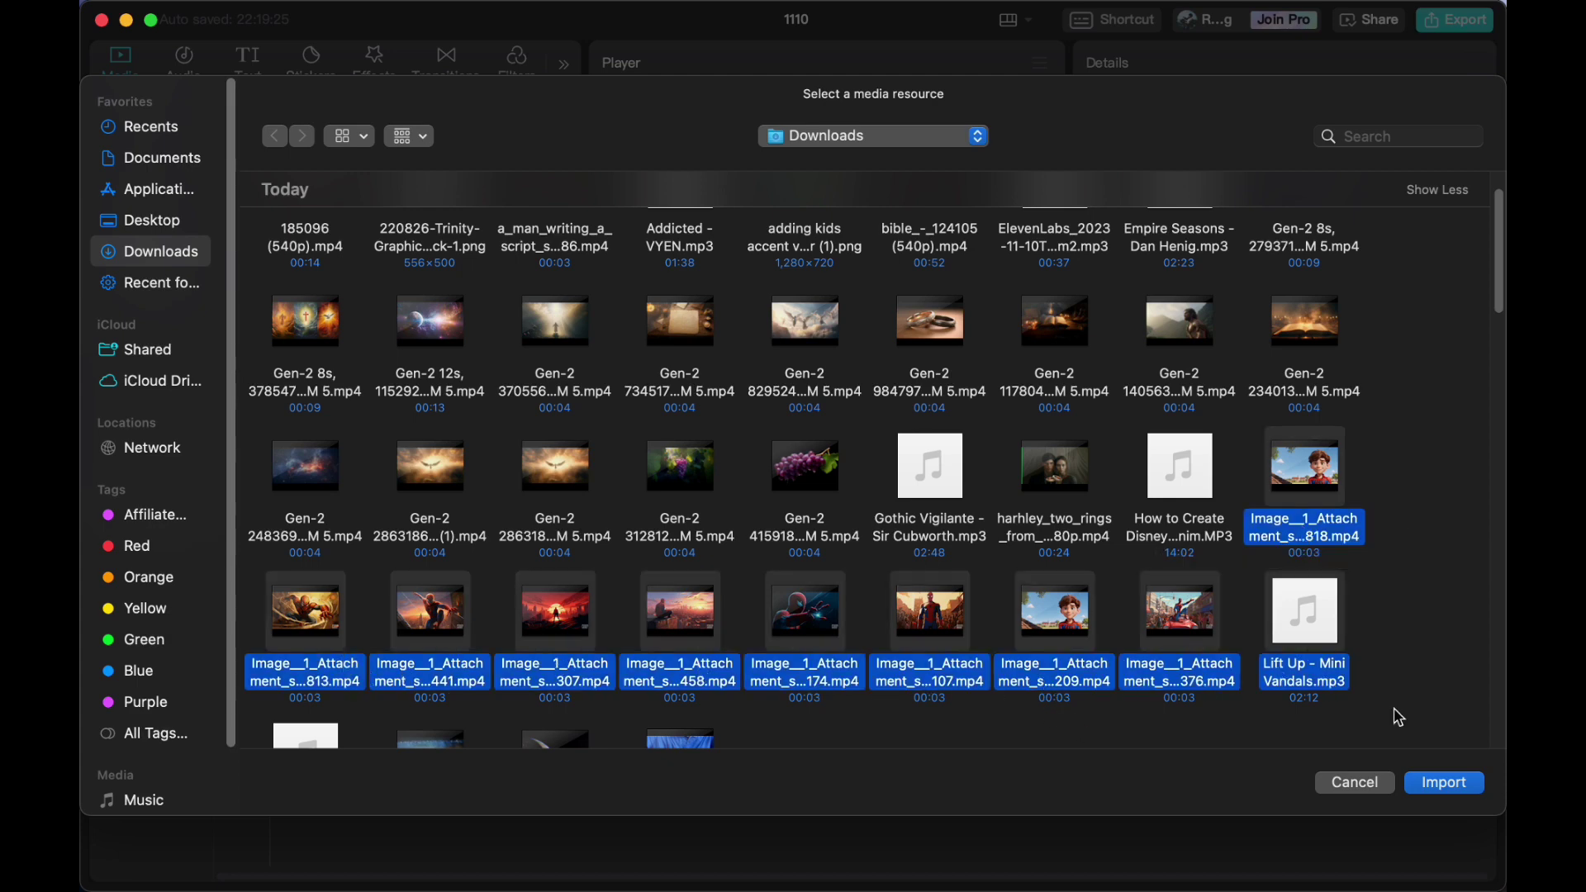
{"action": "left_click", "coordinate": [1445, 782]}
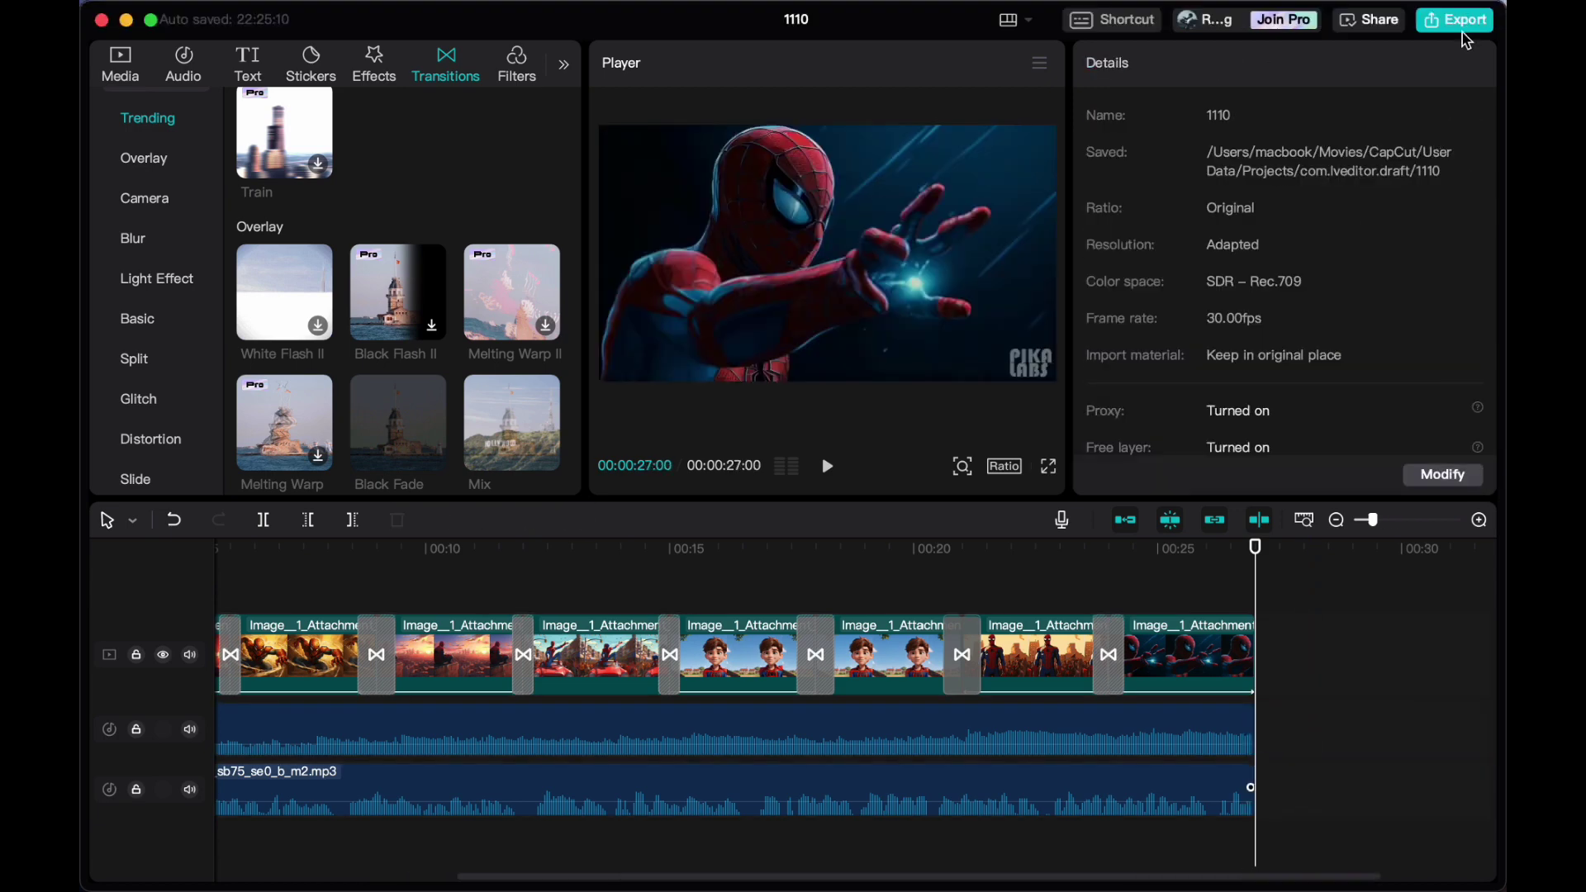
Step: Open the export settings for the finished timeline and choose a frame rate of 30fps
{"action": "left_click", "coordinate": [1461, 24]}
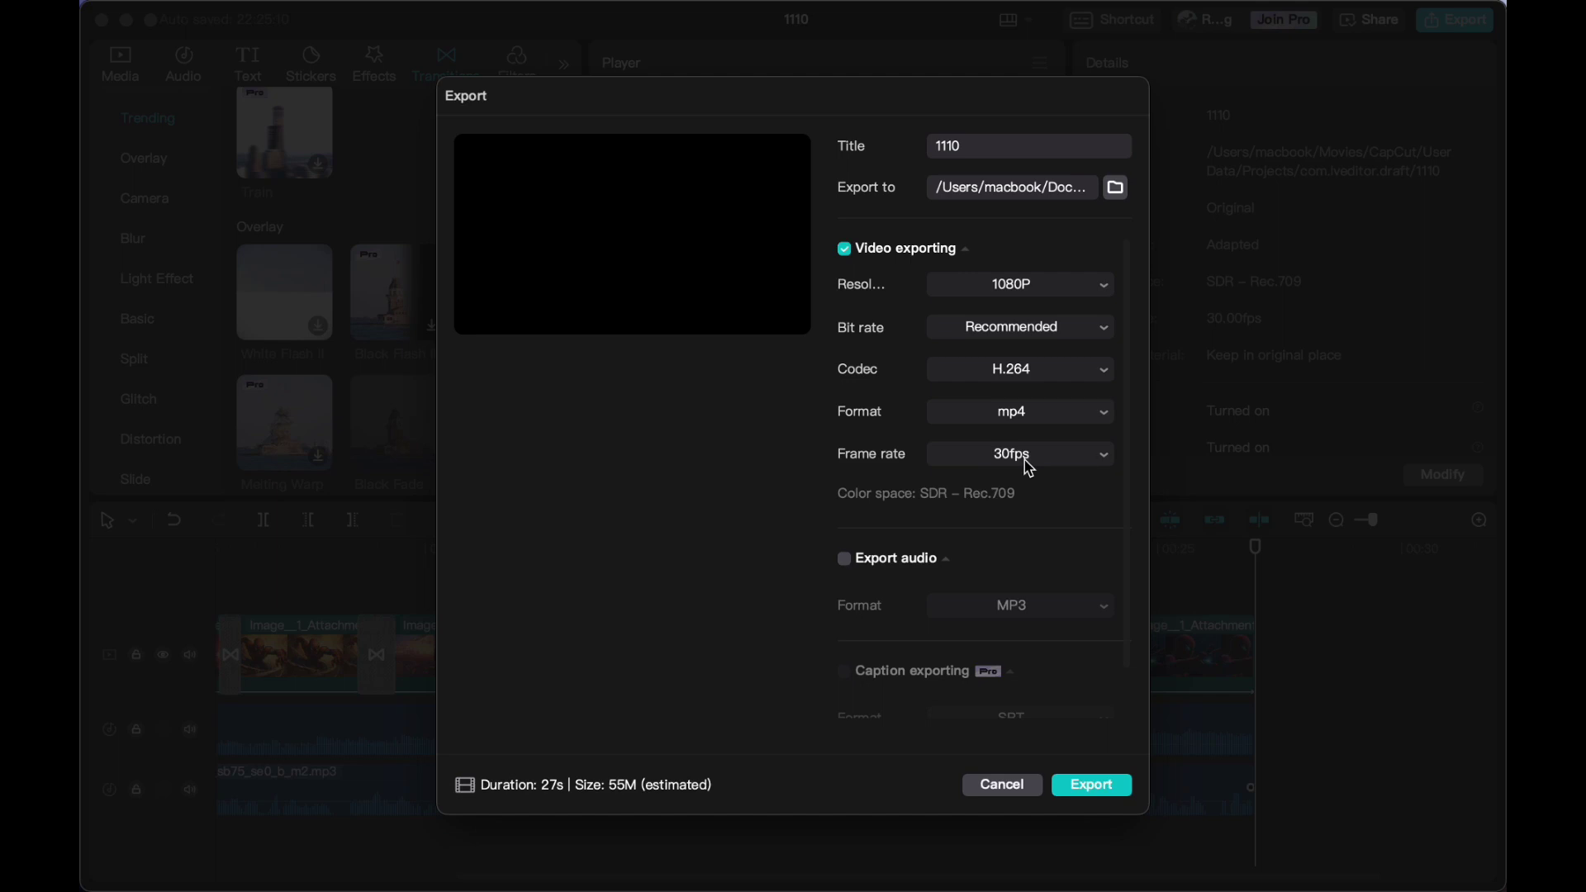
{"action": "left_click", "coordinate": [1029, 467]}
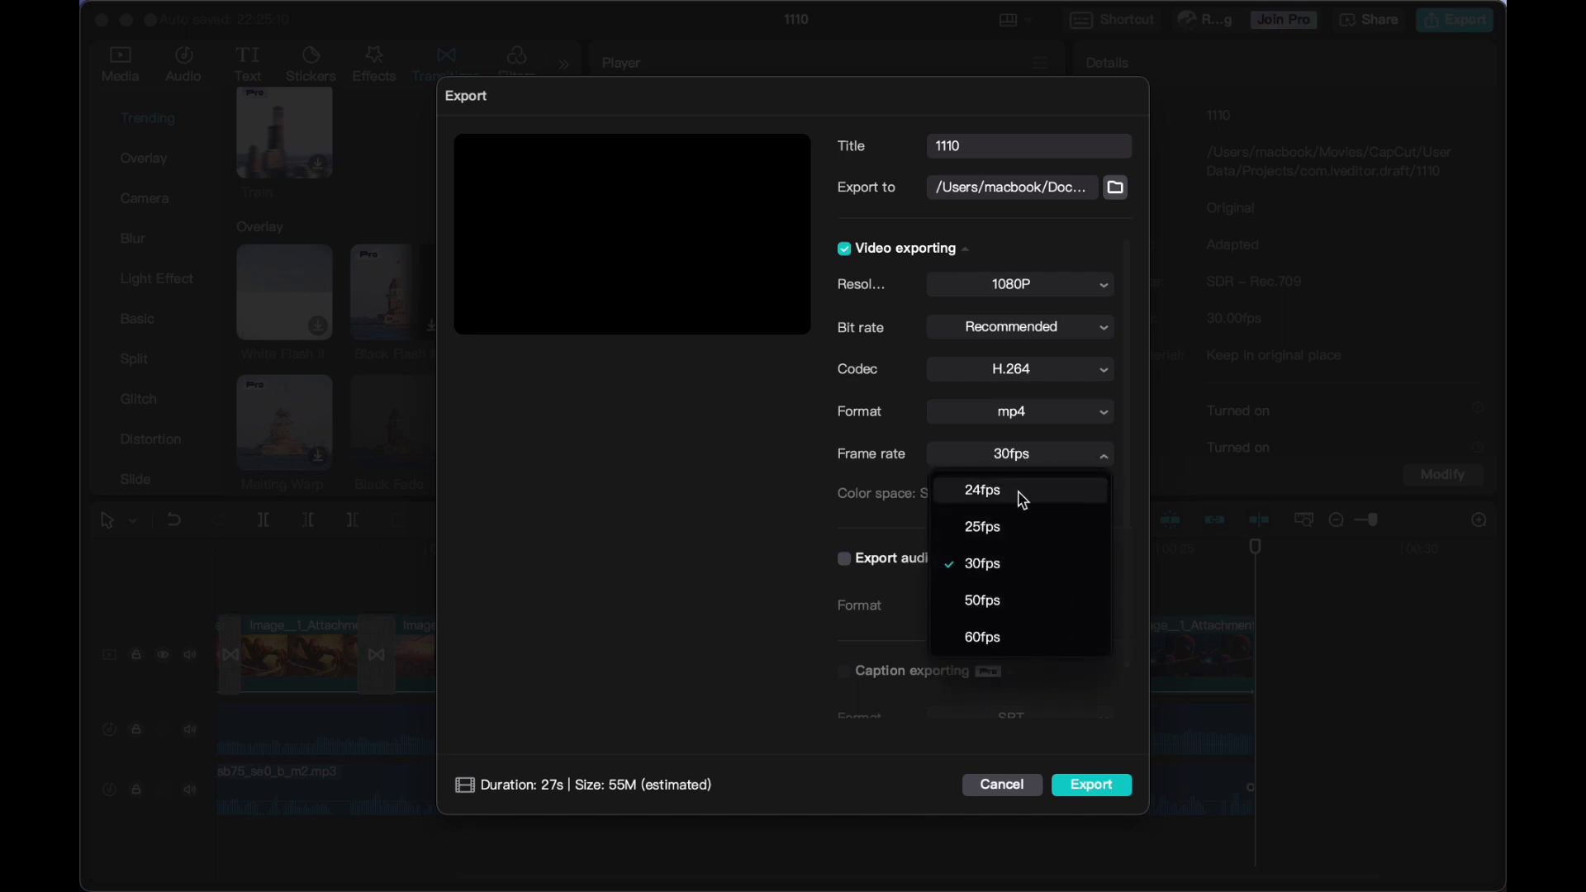
{"action": "left_click", "coordinate": [1016, 565]}
{"action": "left_click", "coordinate": [1046, 289]}
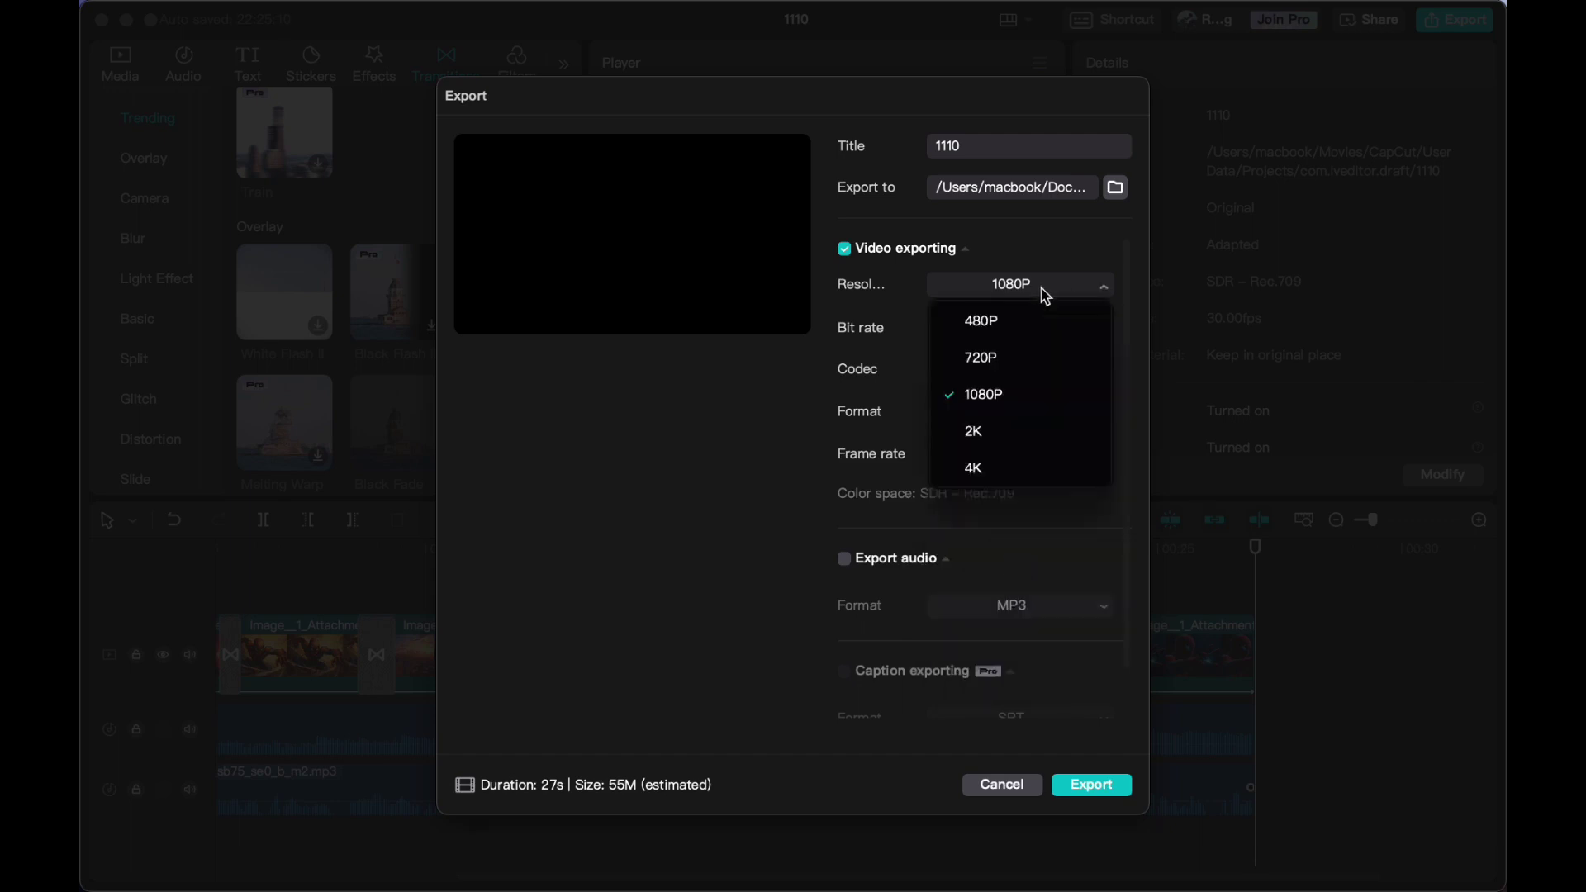
{"action": "left_click", "coordinate": [990, 432]}
{"action": "left_click", "coordinate": [1048, 292]}
{"action": "left_click", "coordinate": [995, 400]}
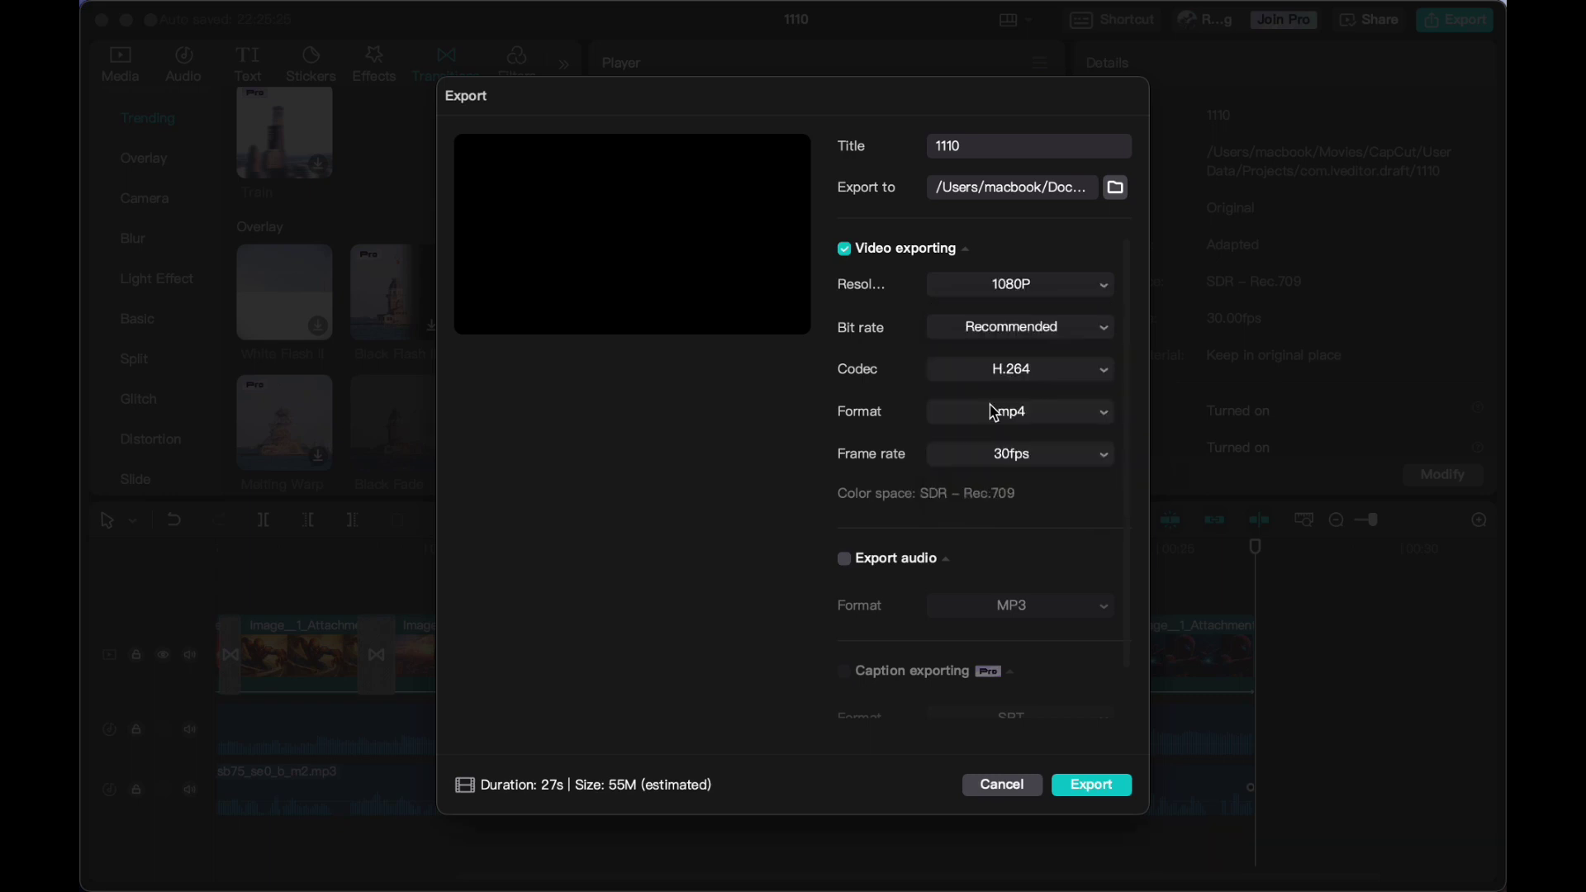
Step: Set the video export resolution to 4K
{"action": "left_click", "coordinate": [1039, 289]}
{"action": "left_click", "coordinate": [1002, 465]}
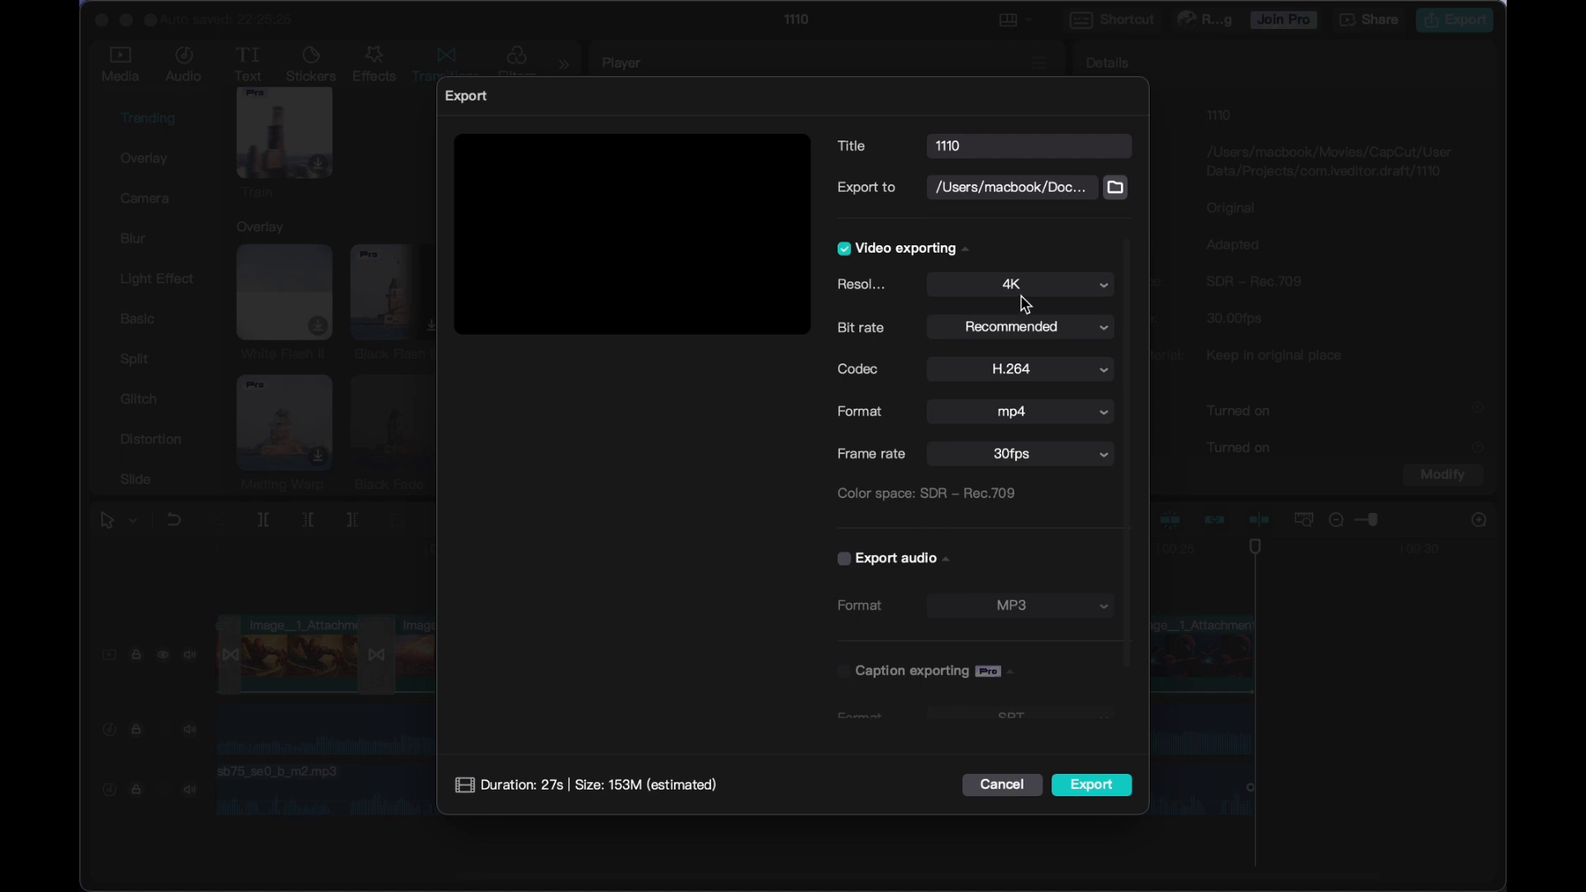
Step: Export the video as "spiderman" at 1080P resolution and close the sharing options without sharing it
{"action": "left_click", "coordinate": [1026, 305]}
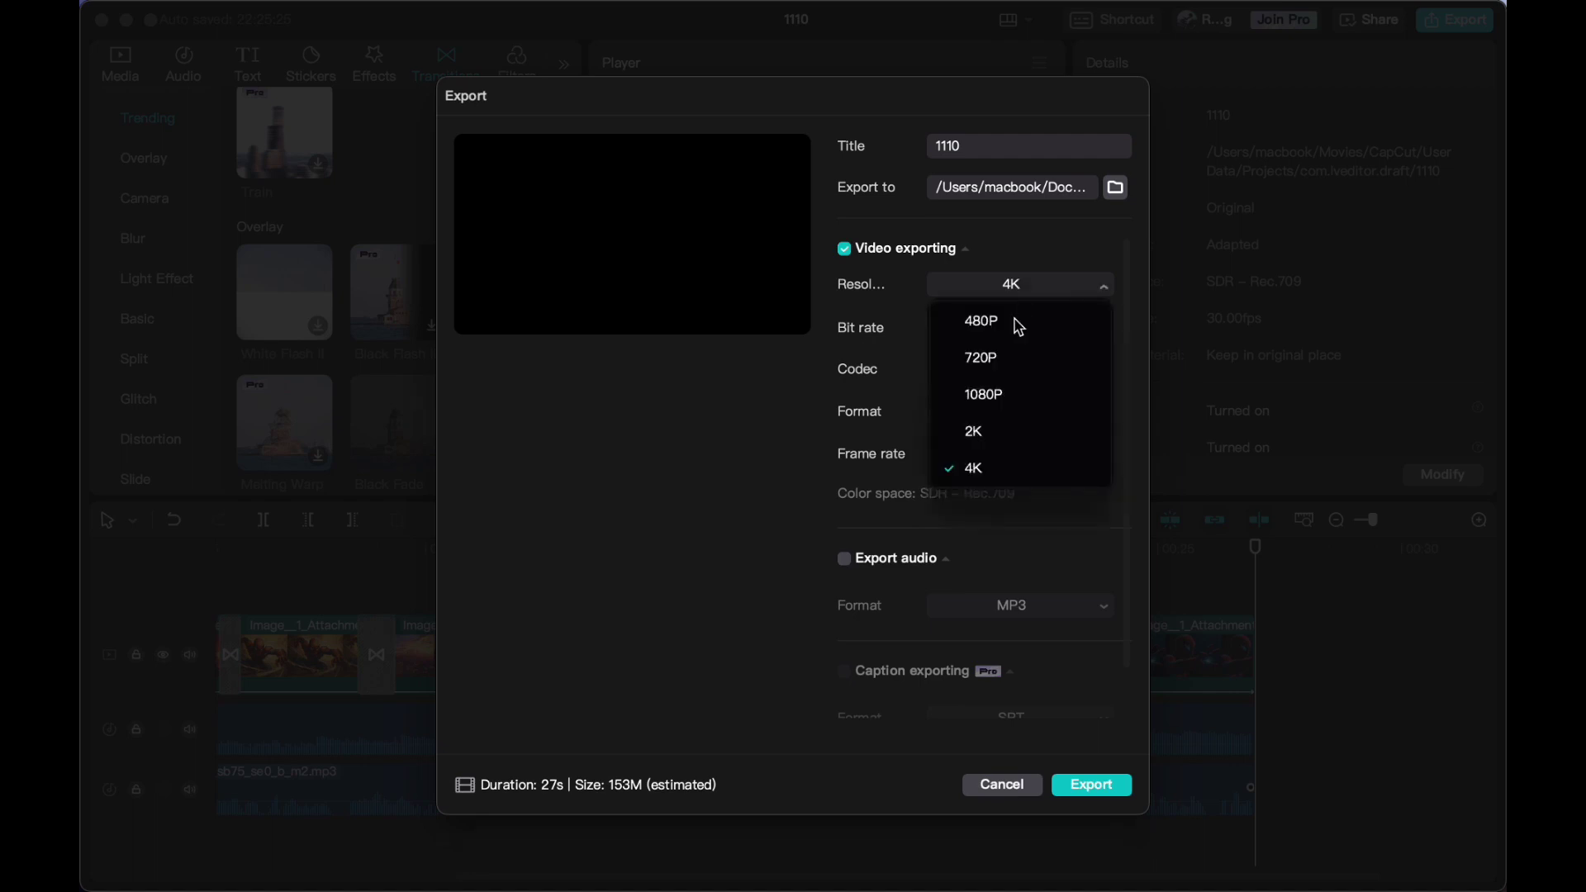
{"action": "left_click", "coordinate": [999, 397]}
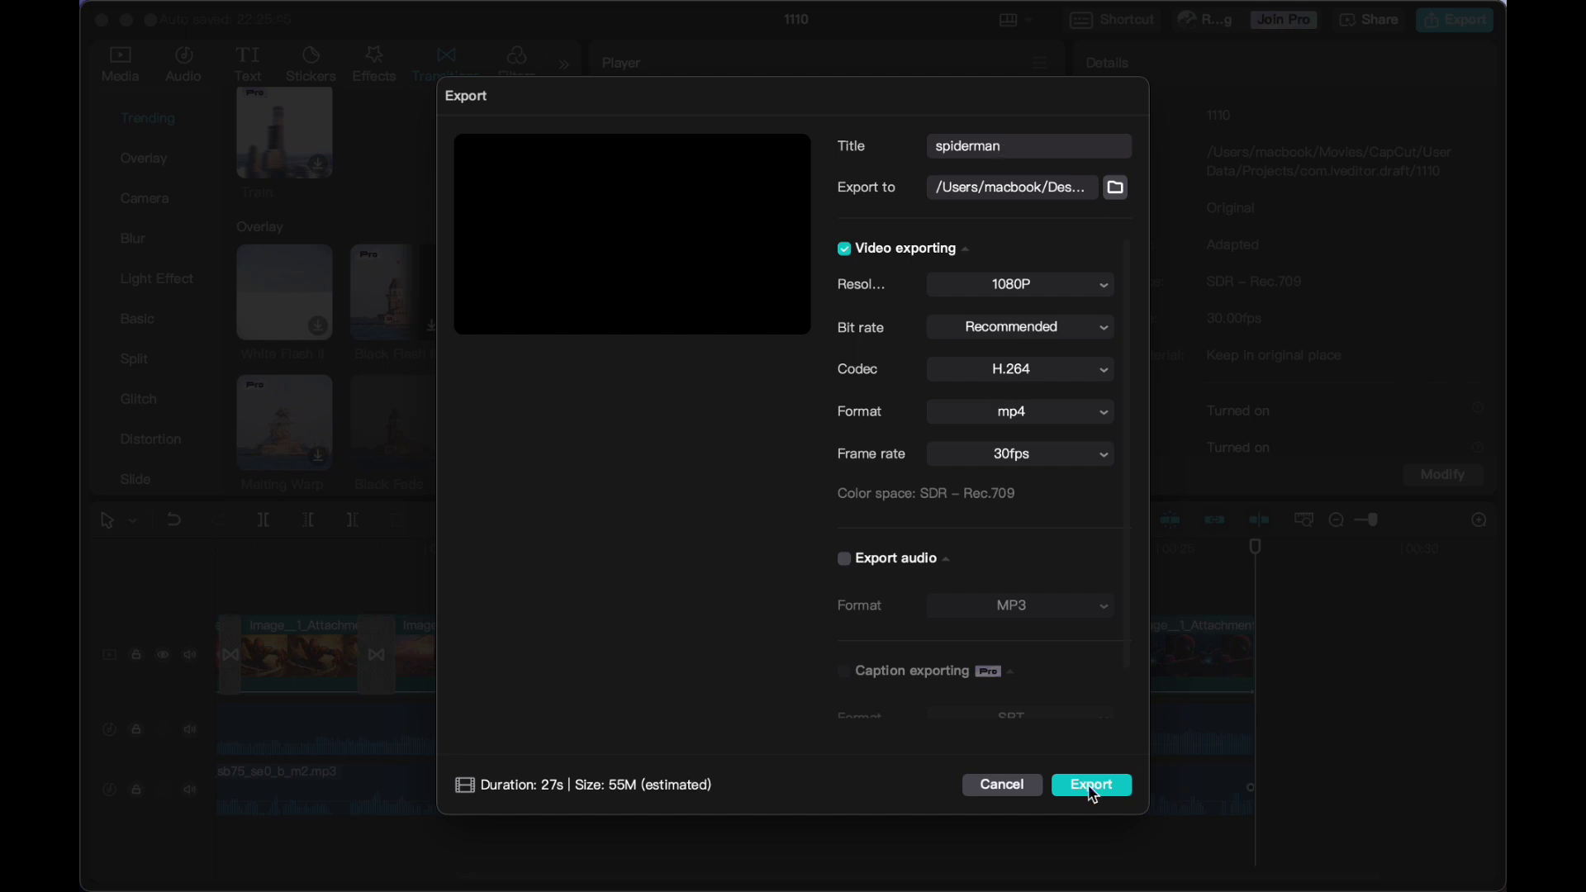
{"action": "left_click", "coordinate": [1093, 786]}
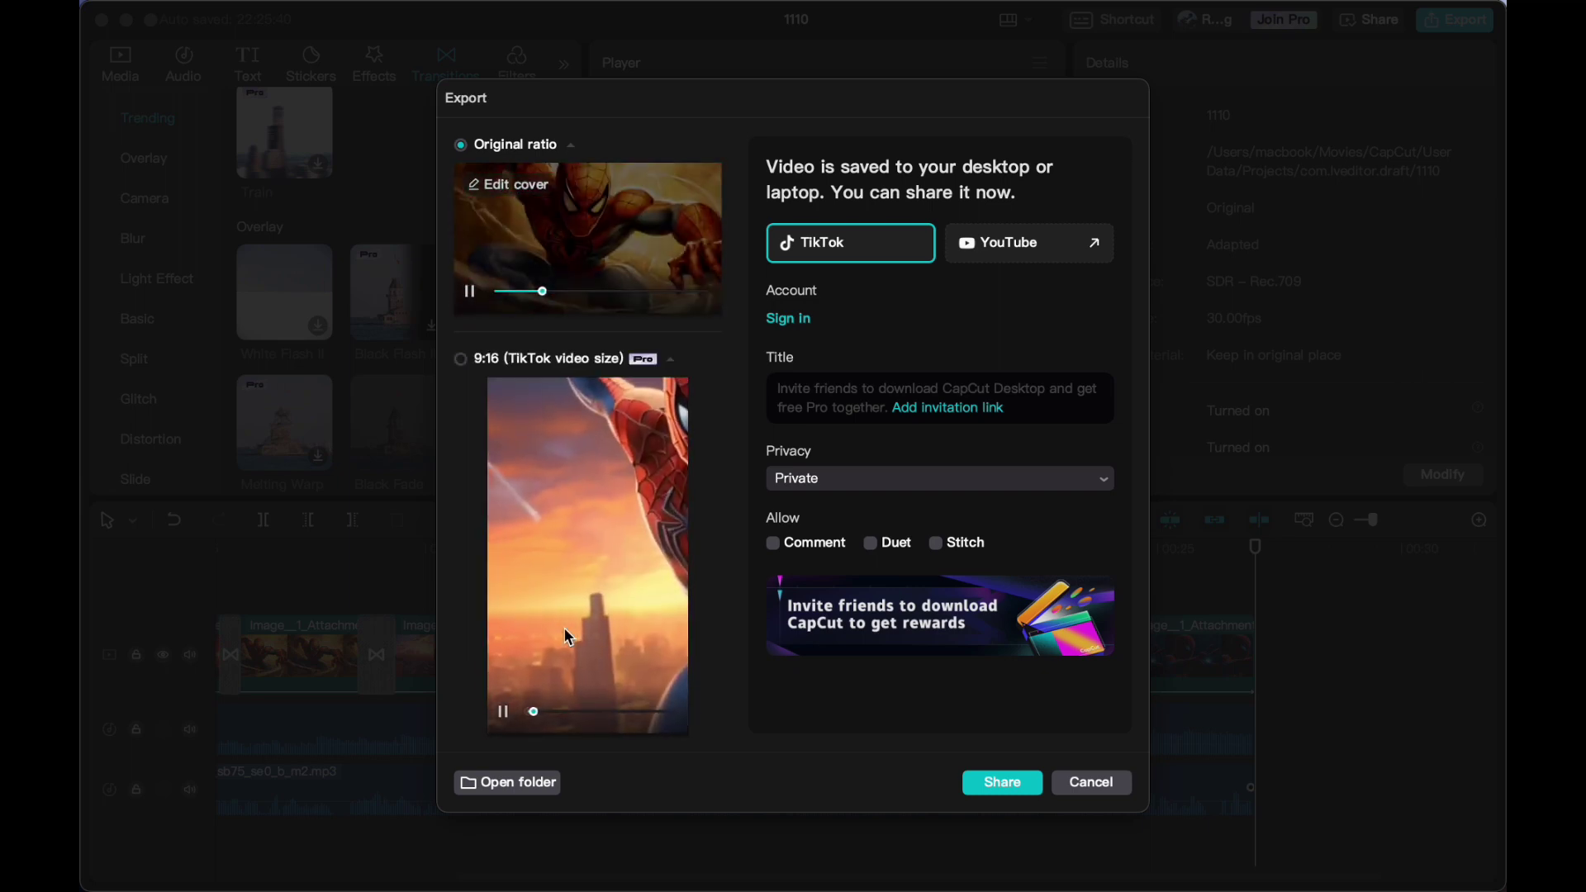
{"action": "left_click", "coordinate": [1092, 783]}
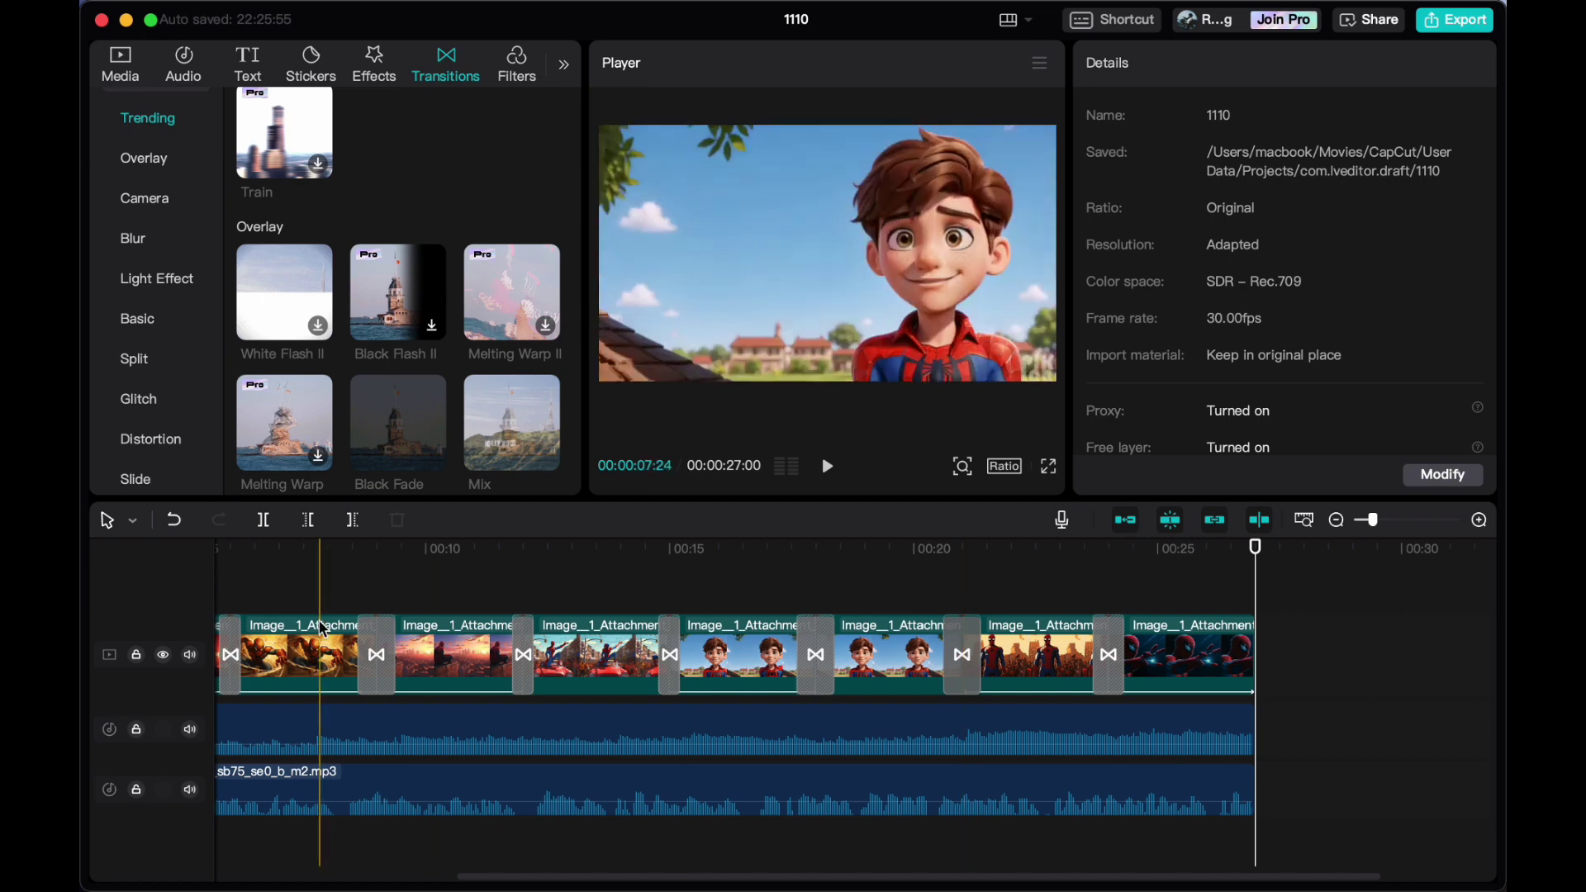
{"action": "left_click", "coordinate": [739, 628]}
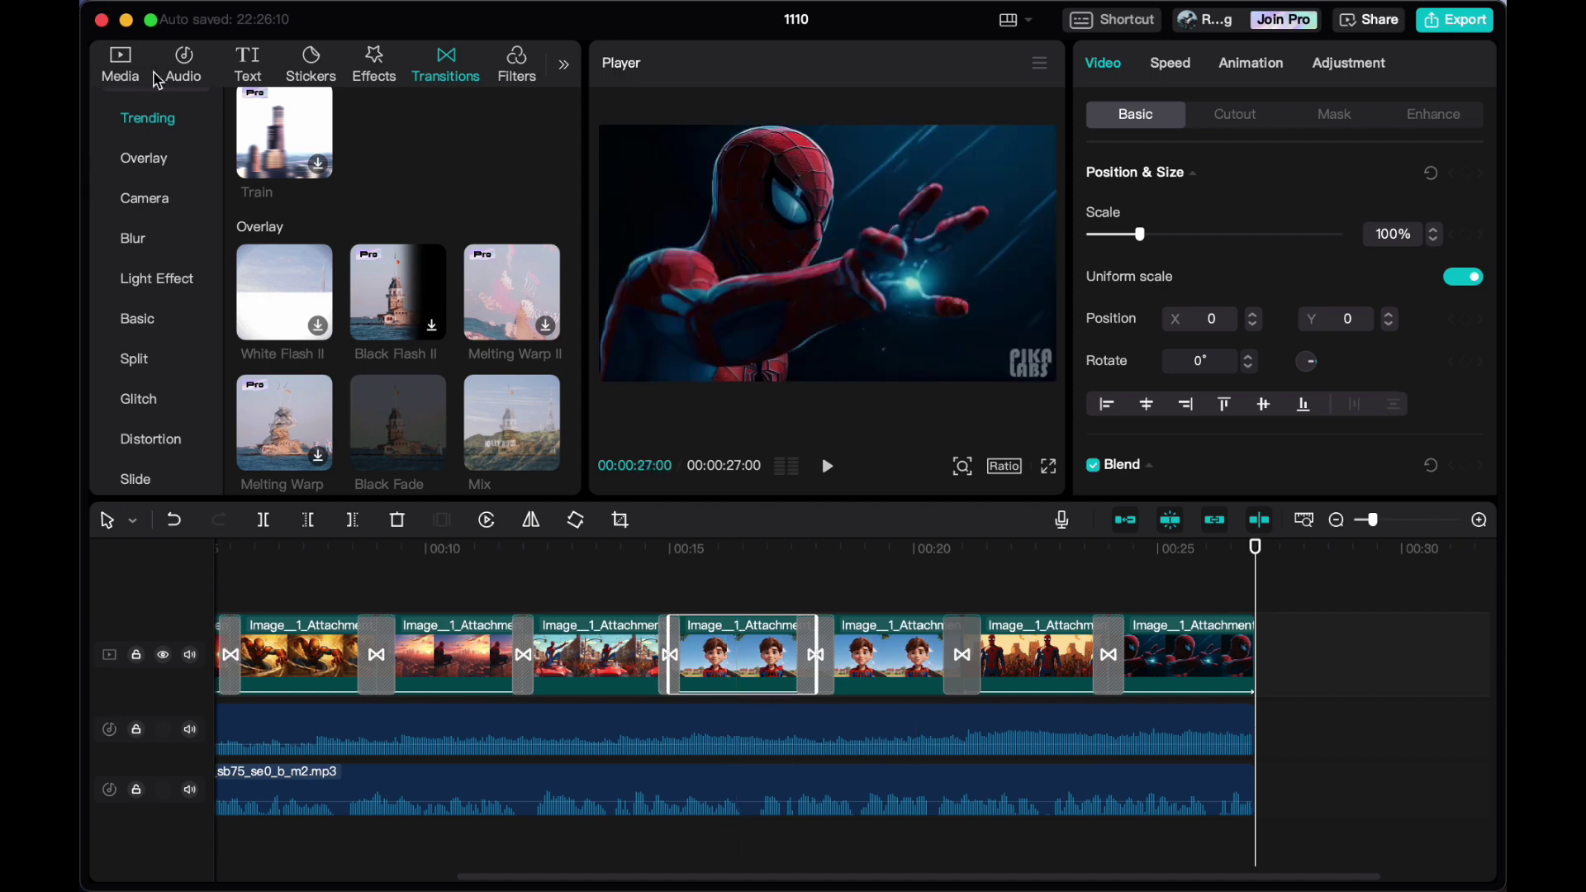
{"action": "left_click", "coordinate": [547, 456]}
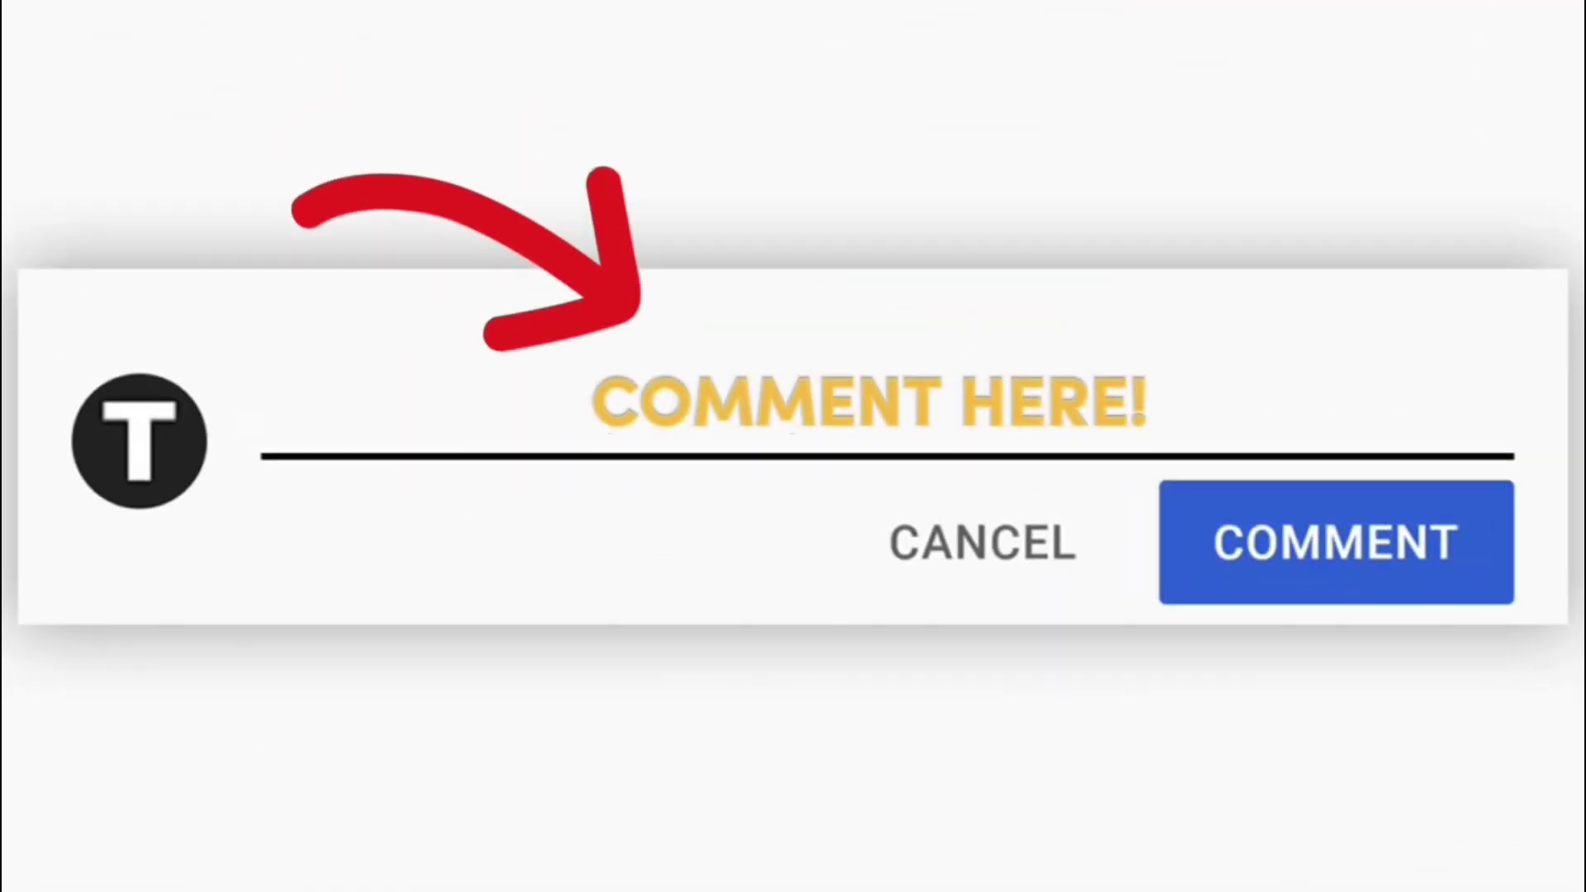